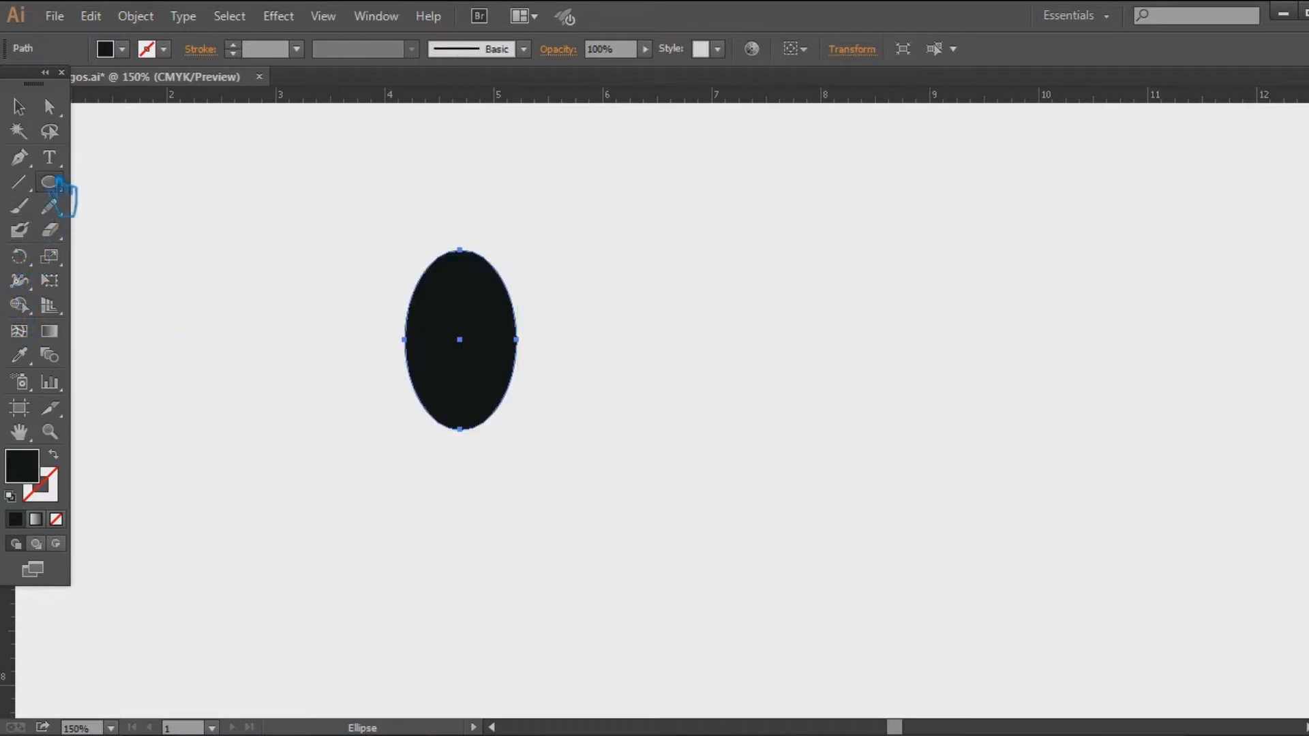
Convert the black ellipse's top and bottom anchor points to sharp corners to form a leaf shape
click(20, 158)
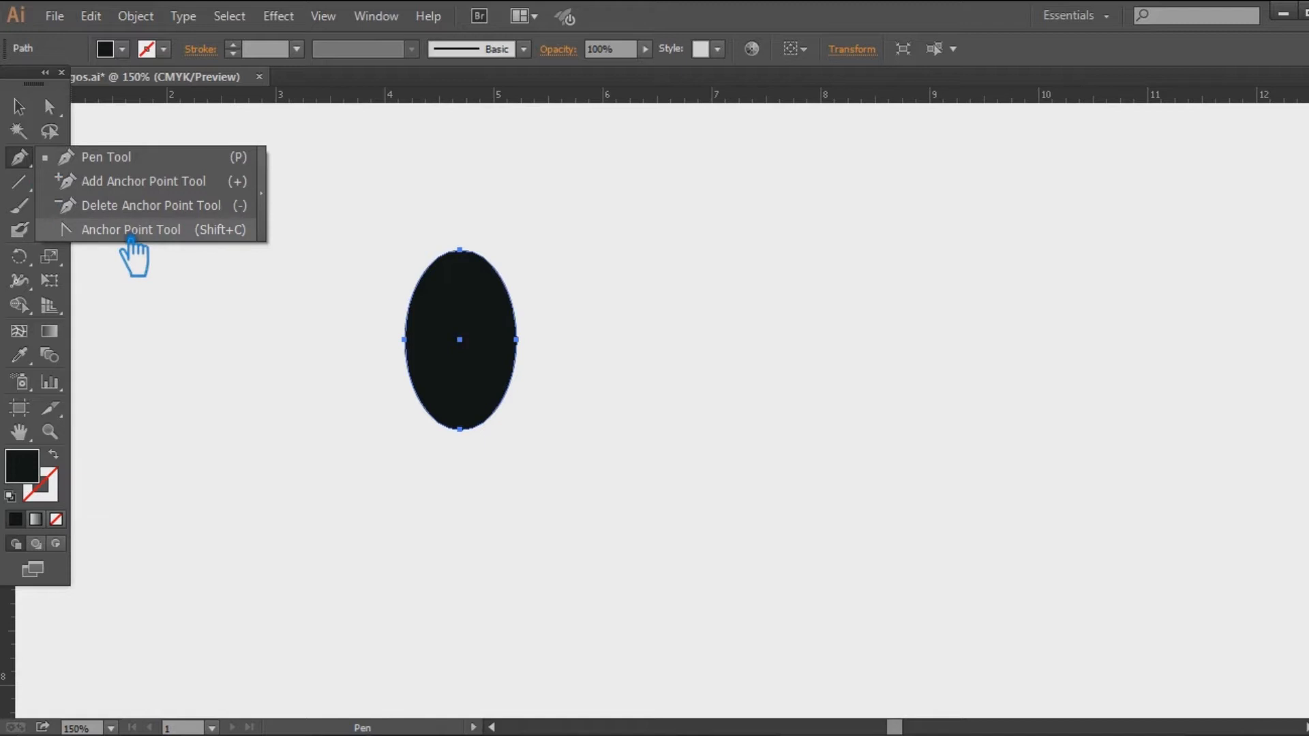
click(131, 230)
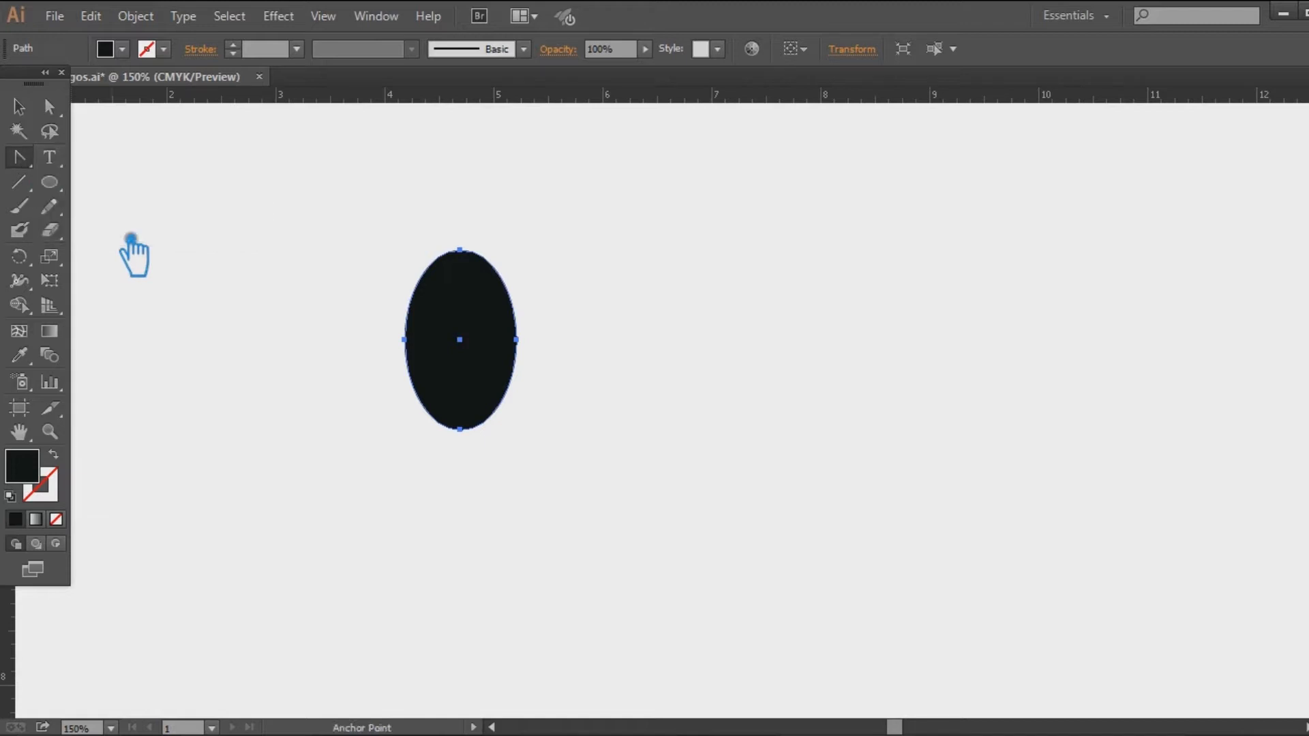
click(461, 251)
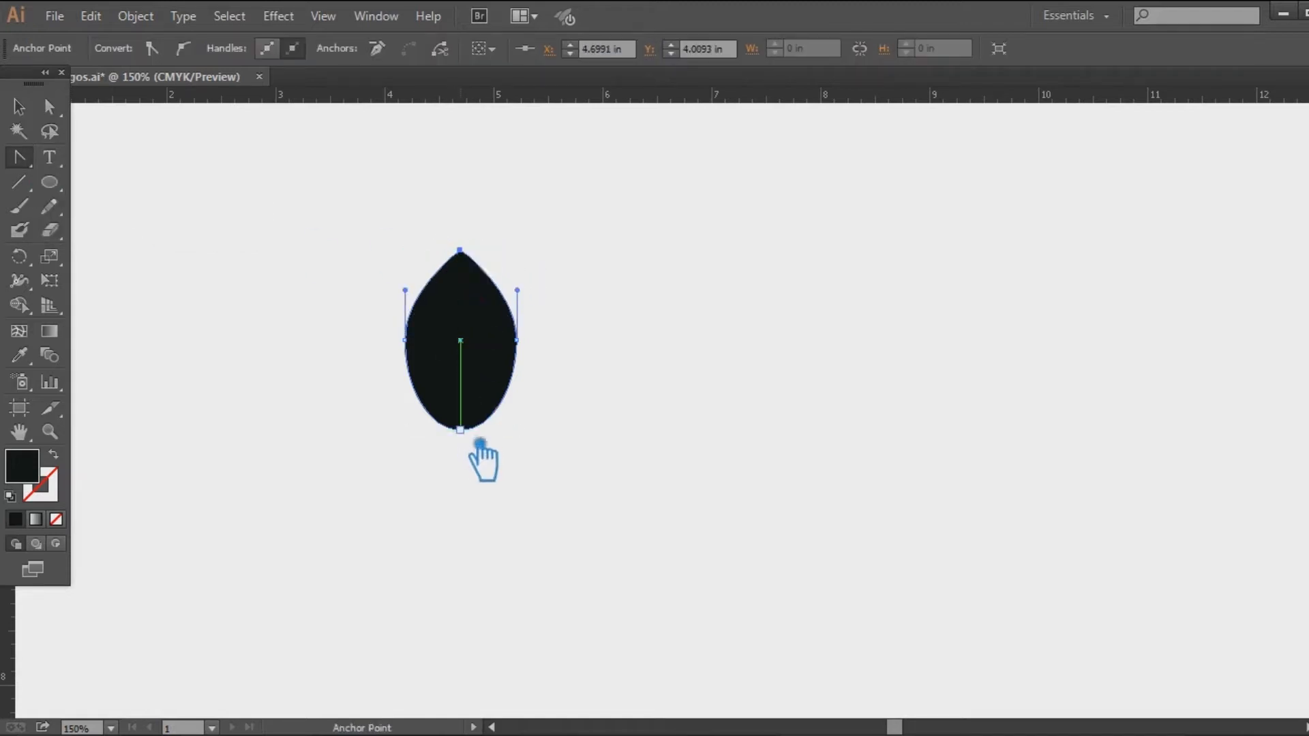
click(460, 429)
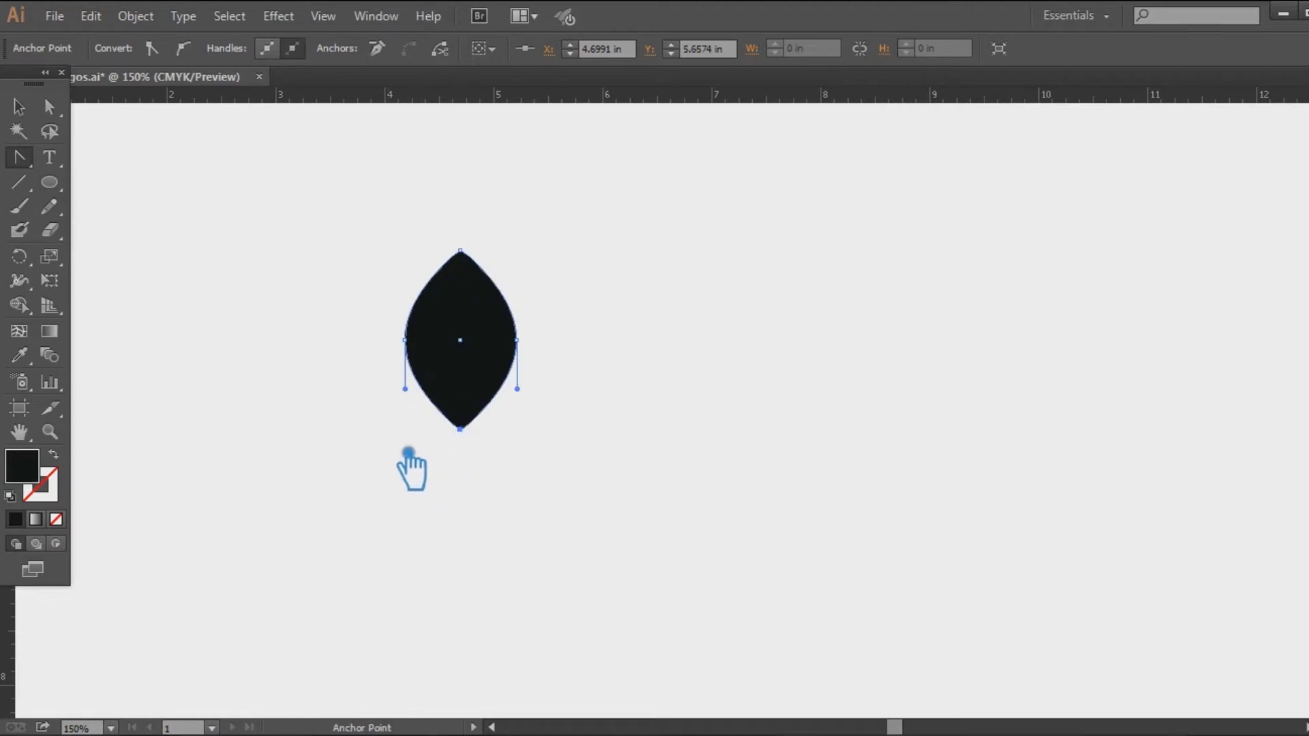
Move the pointed leaf shape right and slightly down, centring it at about X 6.5 in, Y 5.2 in
click(19, 108)
click(666, 284)
drag(502, 368, 697, 408)
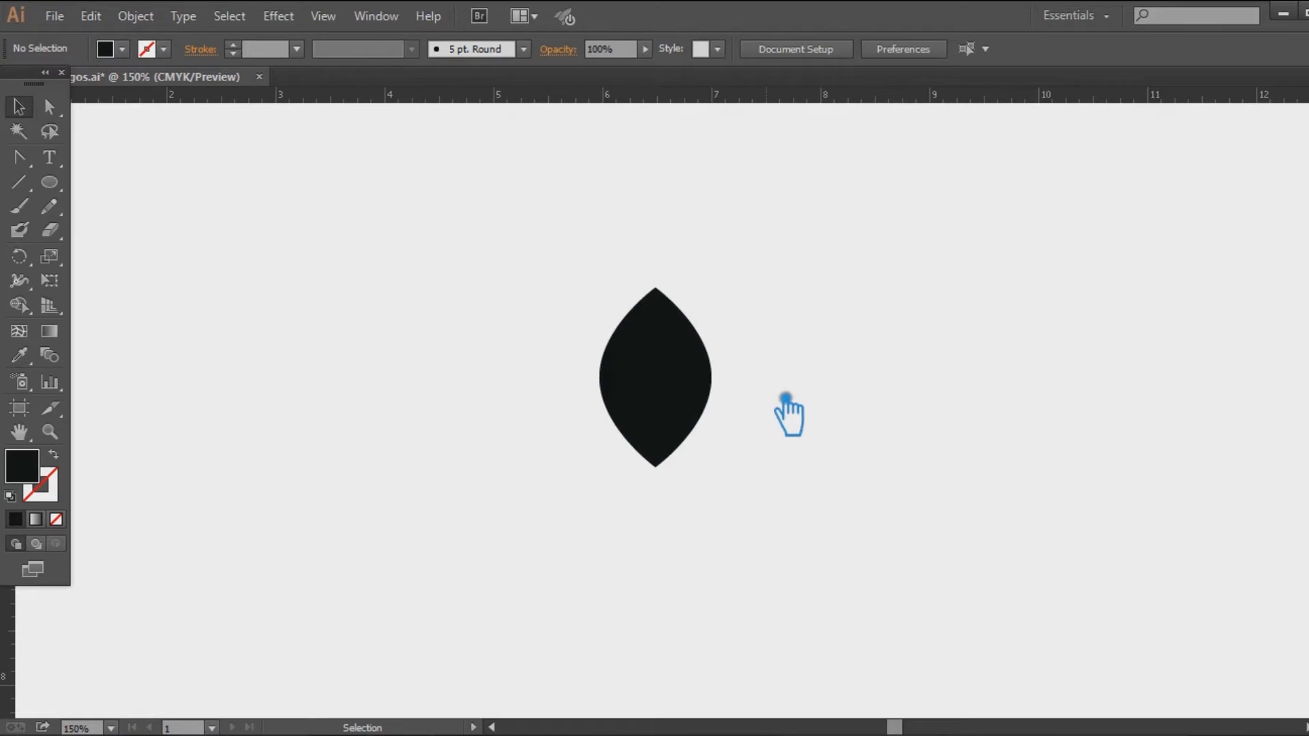
Narrow the leaf by nudging its left and right side anchor points slightly inward with the Direct Selection tool
key(ctrl+plus)
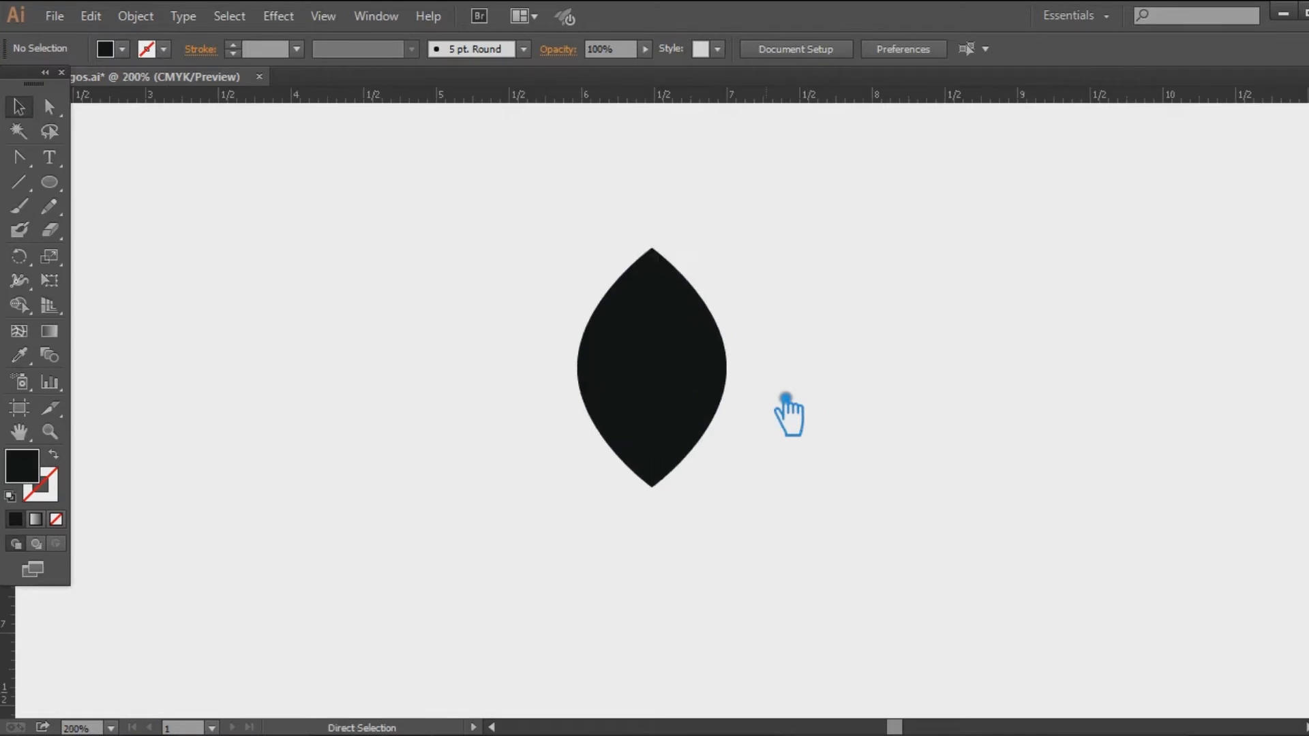
key(ctrl+plus)
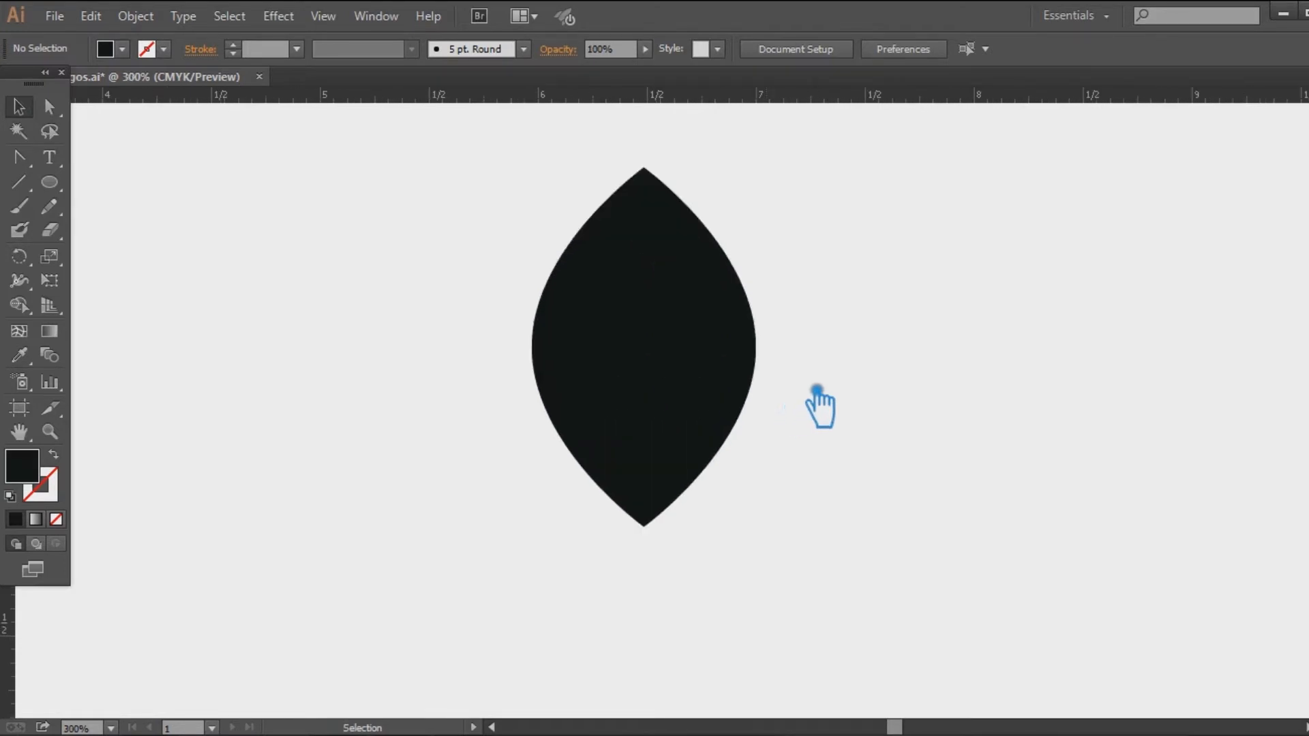
drag(812, 392, 955, 453)
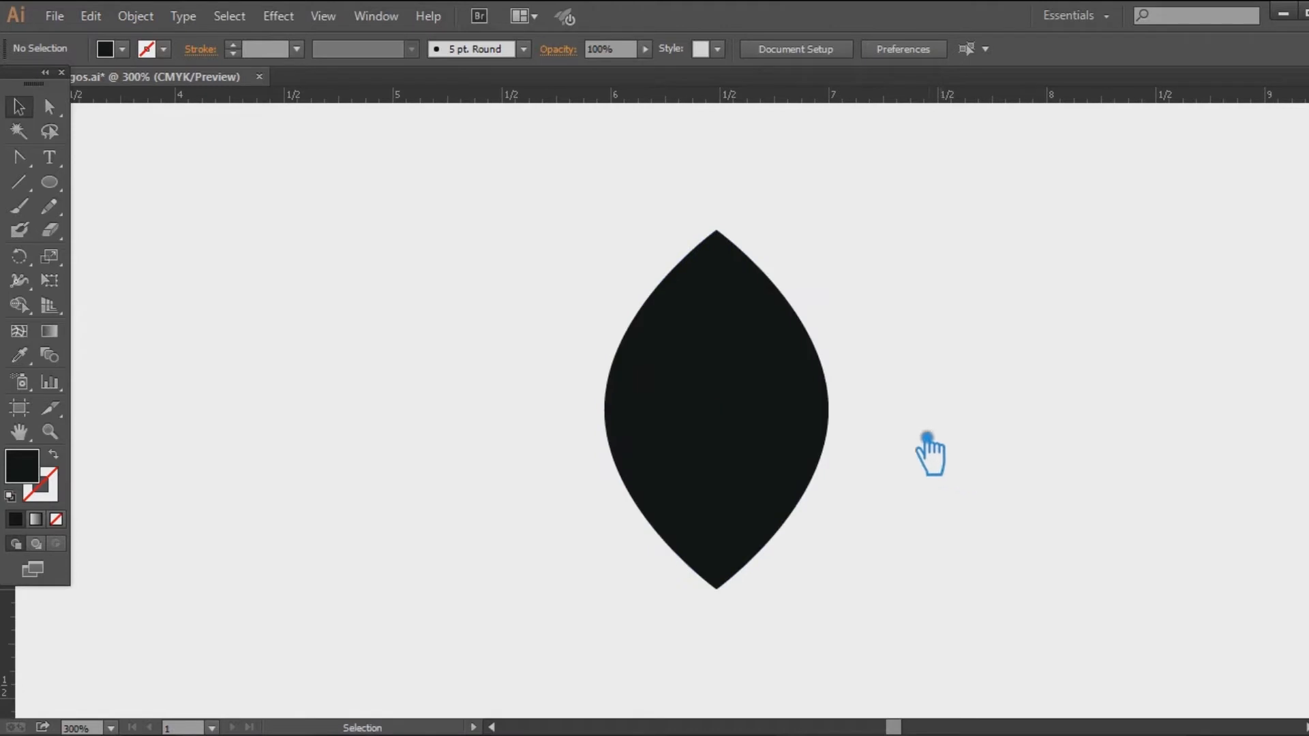
click(765, 430)
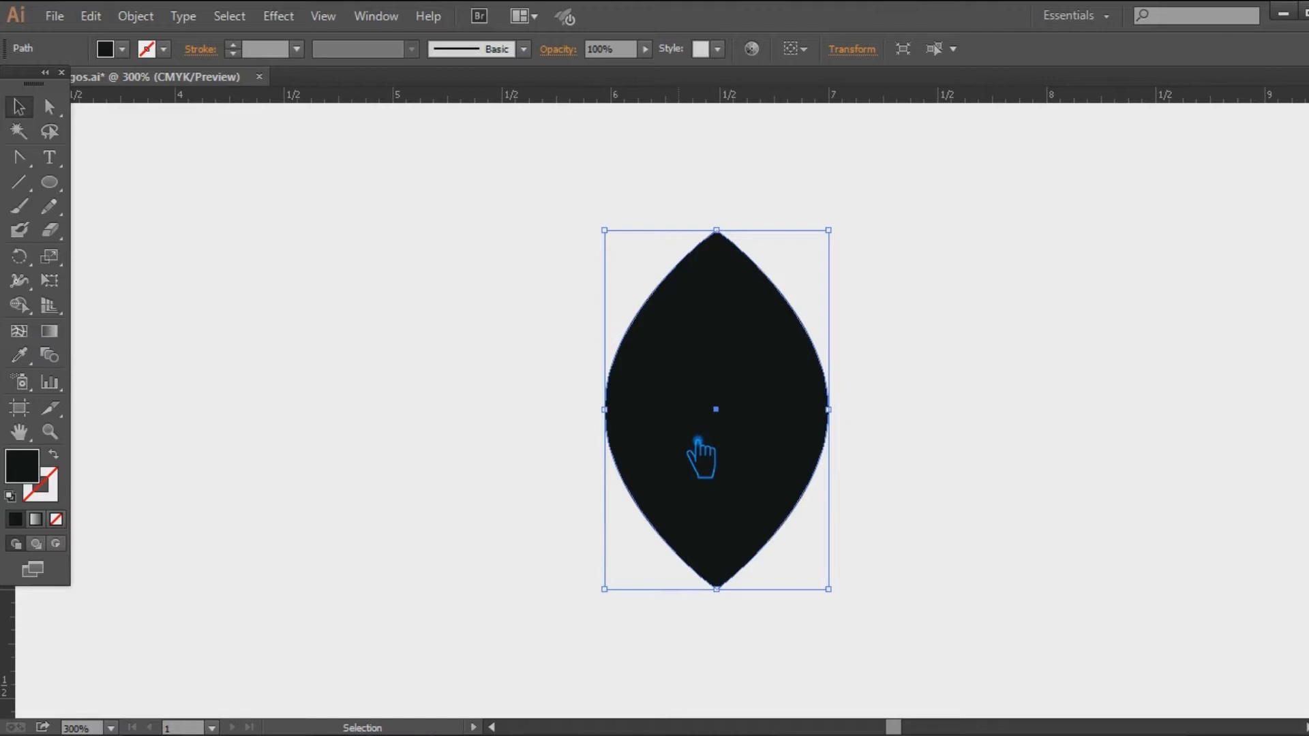
key(a)
click(606, 411)
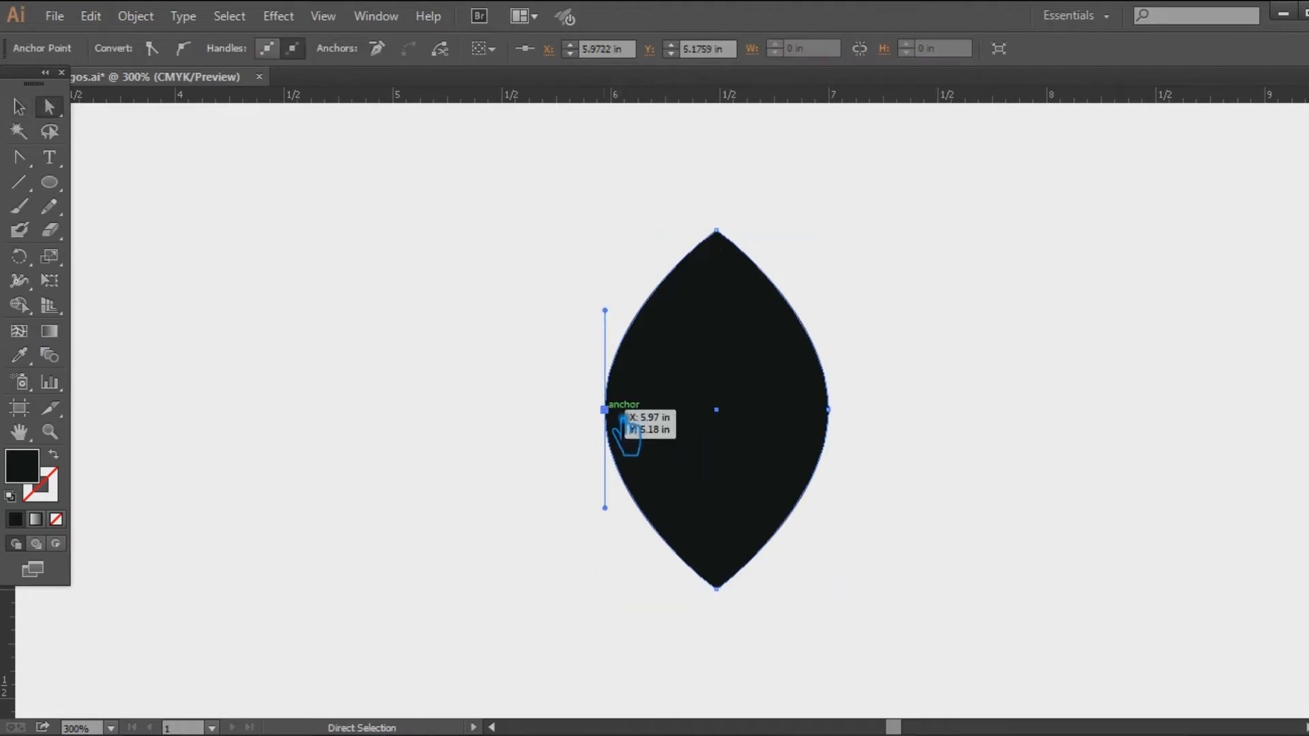
key(Right)
key(Right)
key(Right)
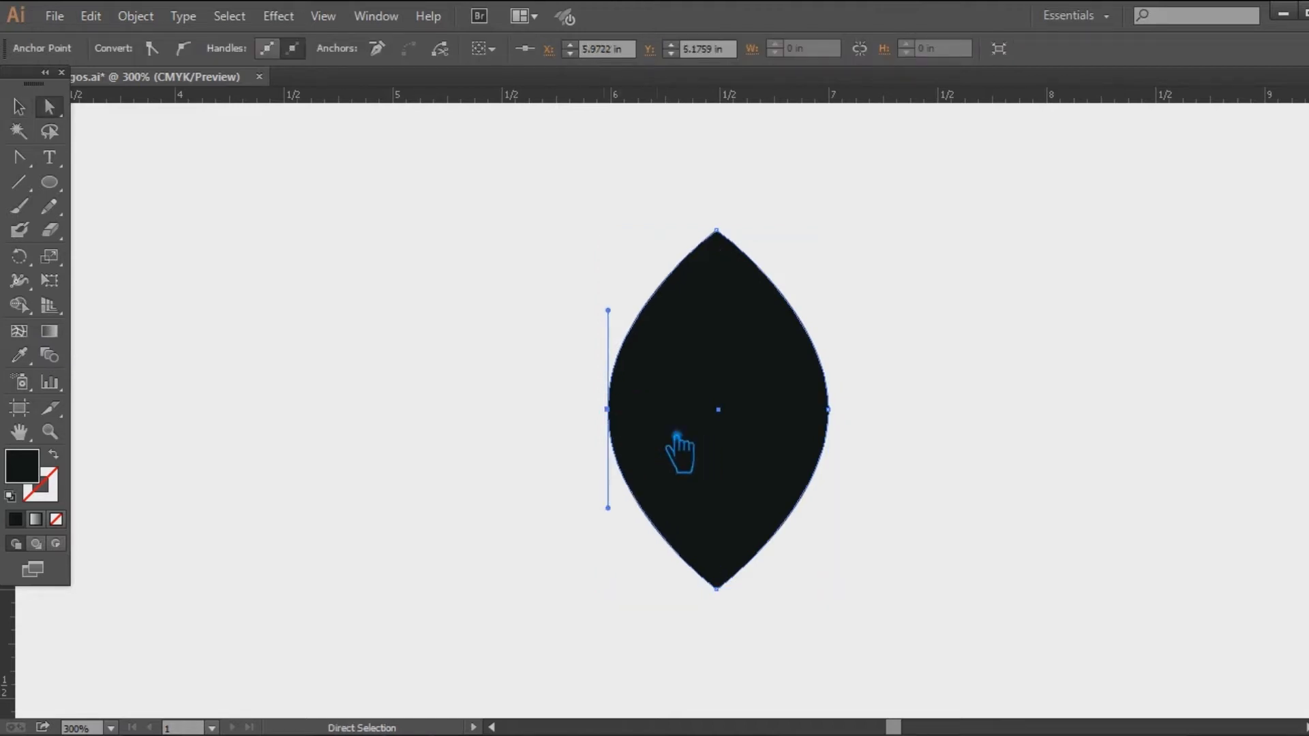
click(850, 417)
key(Left)
key(Left)
key(Left)
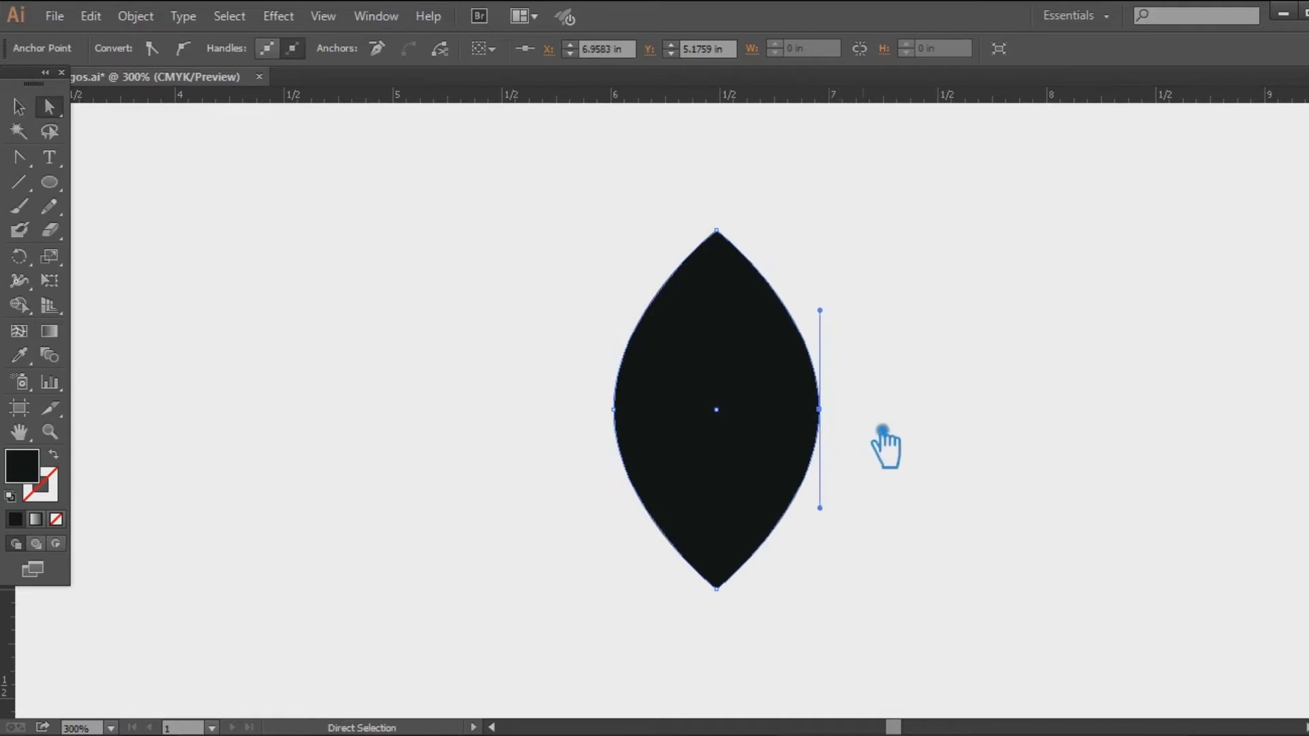
Shorten the leaf by nudging its top anchor point down and its bottom anchor point up
click(717, 232)
key(Down)
key(Down)
key(Down)
click(716, 588)
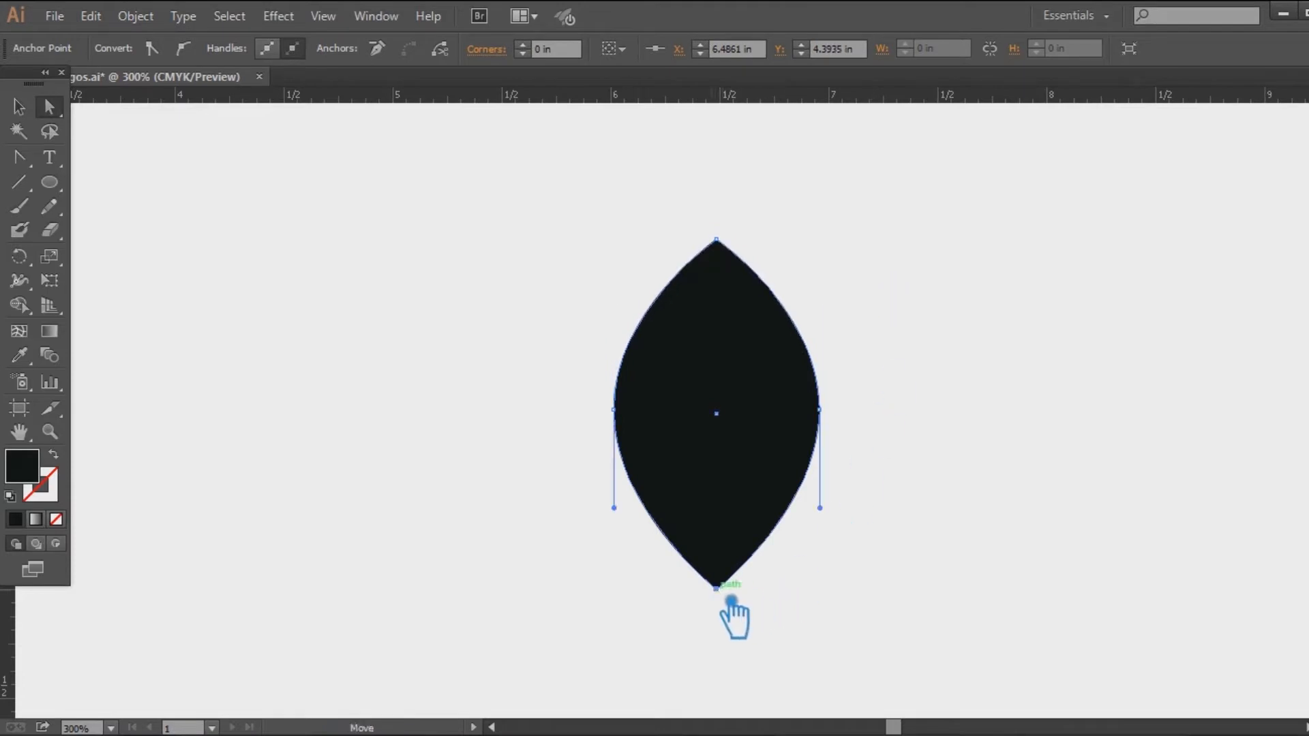
click(18, 107)
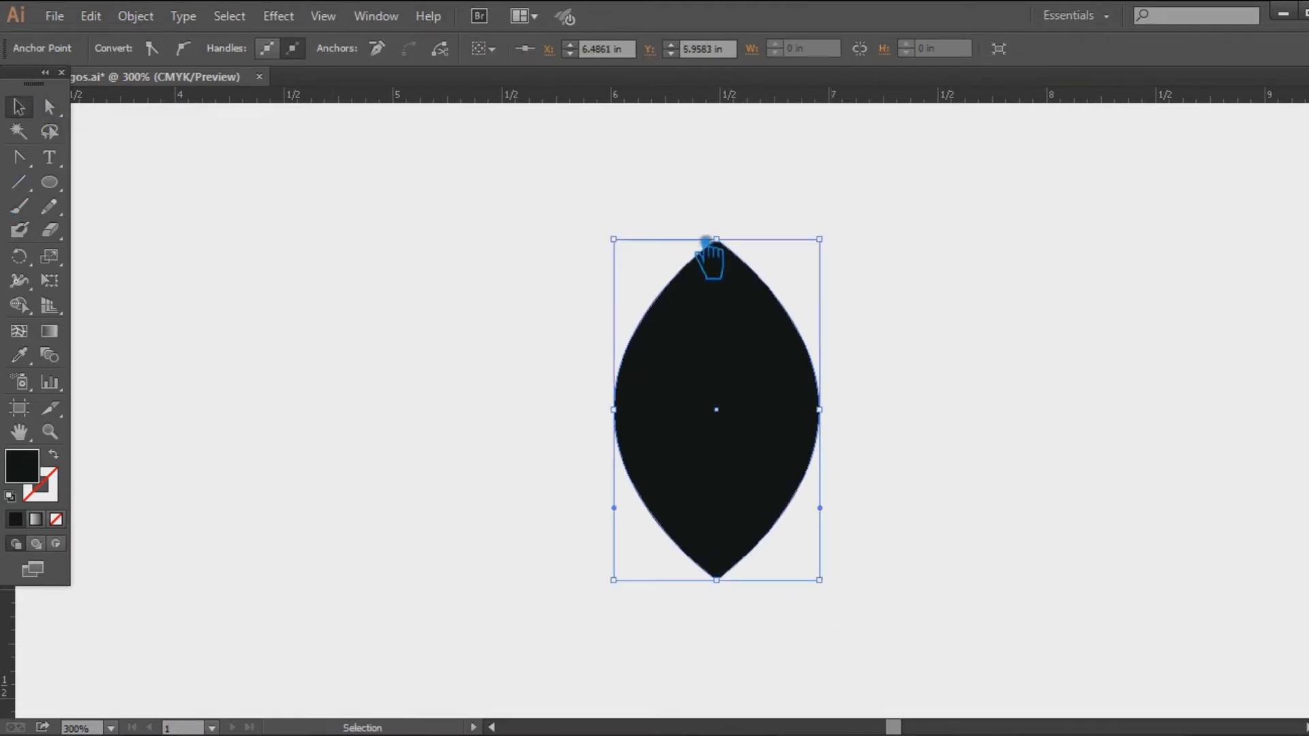
click(887, 263)
Try to rotate the leaf shape about 45° clockwise, and undo the rotation
click(746, 380)
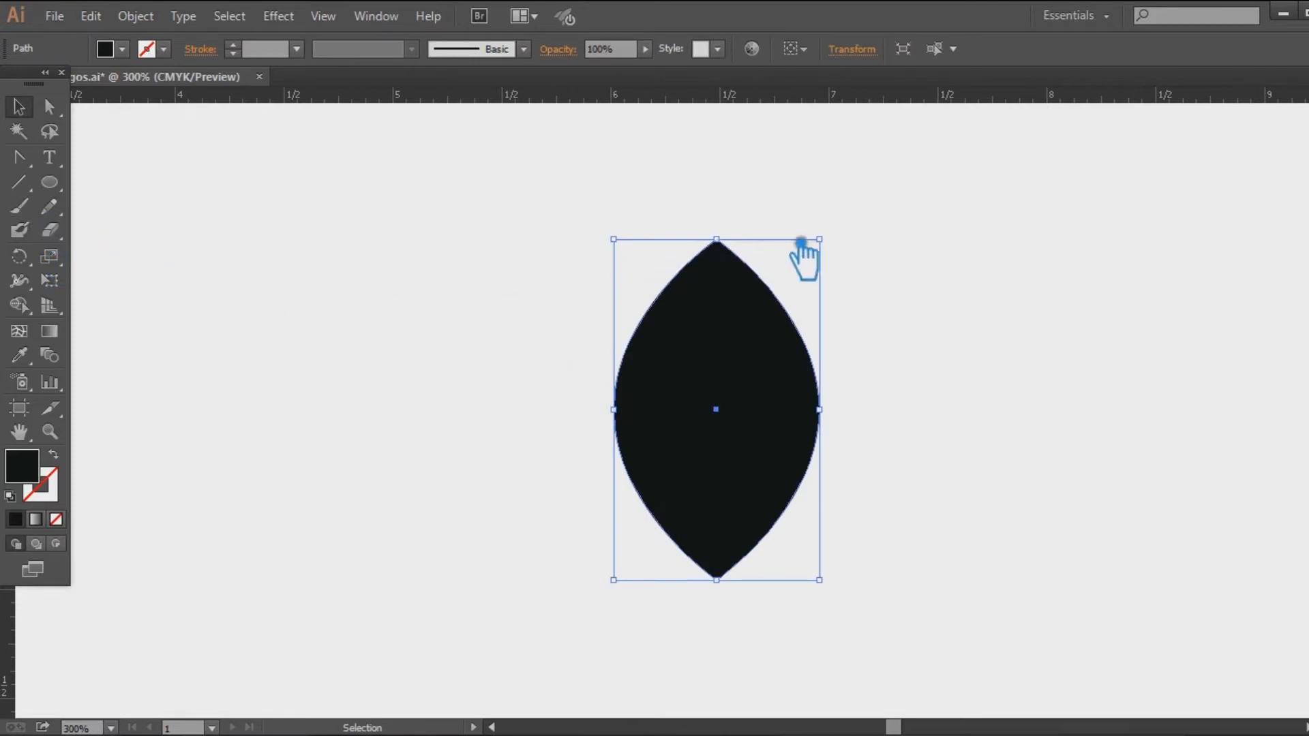
drag(846, 244, 941, 293)
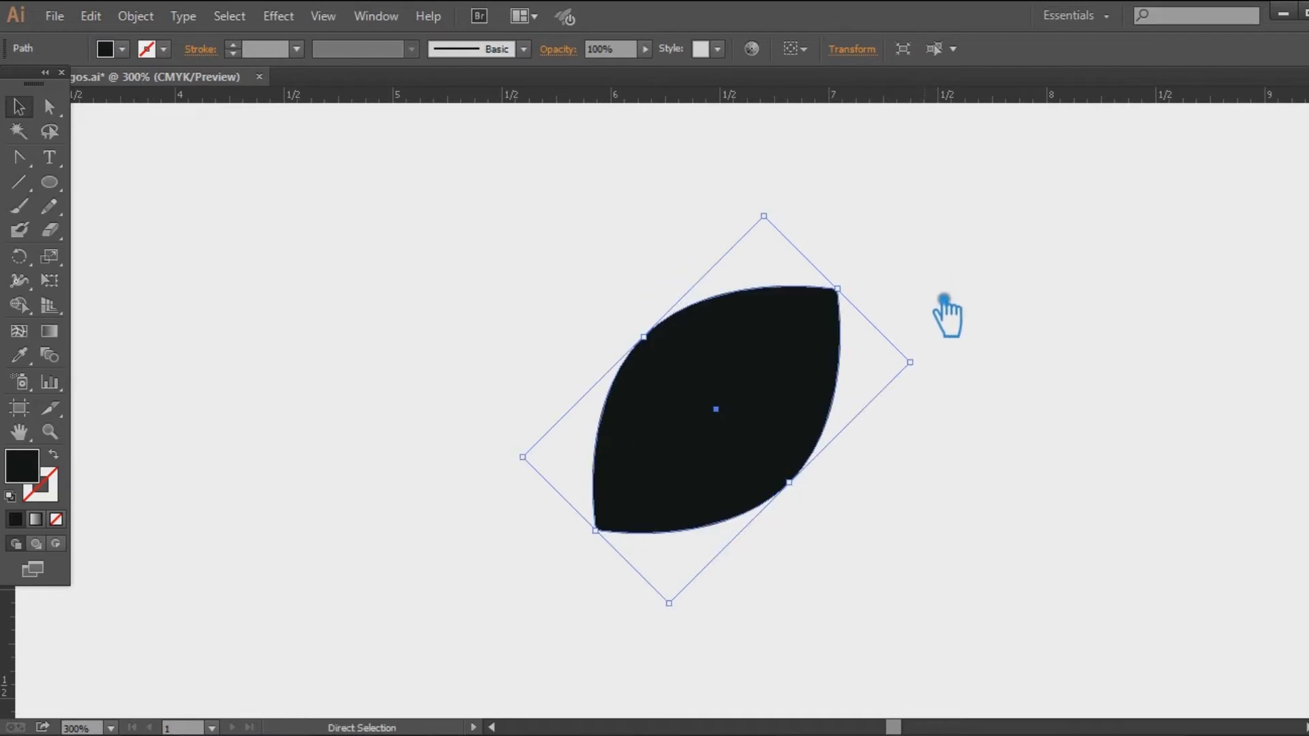
key(ctrl+z)
Duplicate the leaf shape, keeping a spare leaf well to the left of the working one
key(ctrl+minus)
drag(737, 416, 822, 416)
click(938, 444)
Place a copy of the right-hand leaf directly in front of it and nudge the copy straight down
click(810, 434)
key(a)
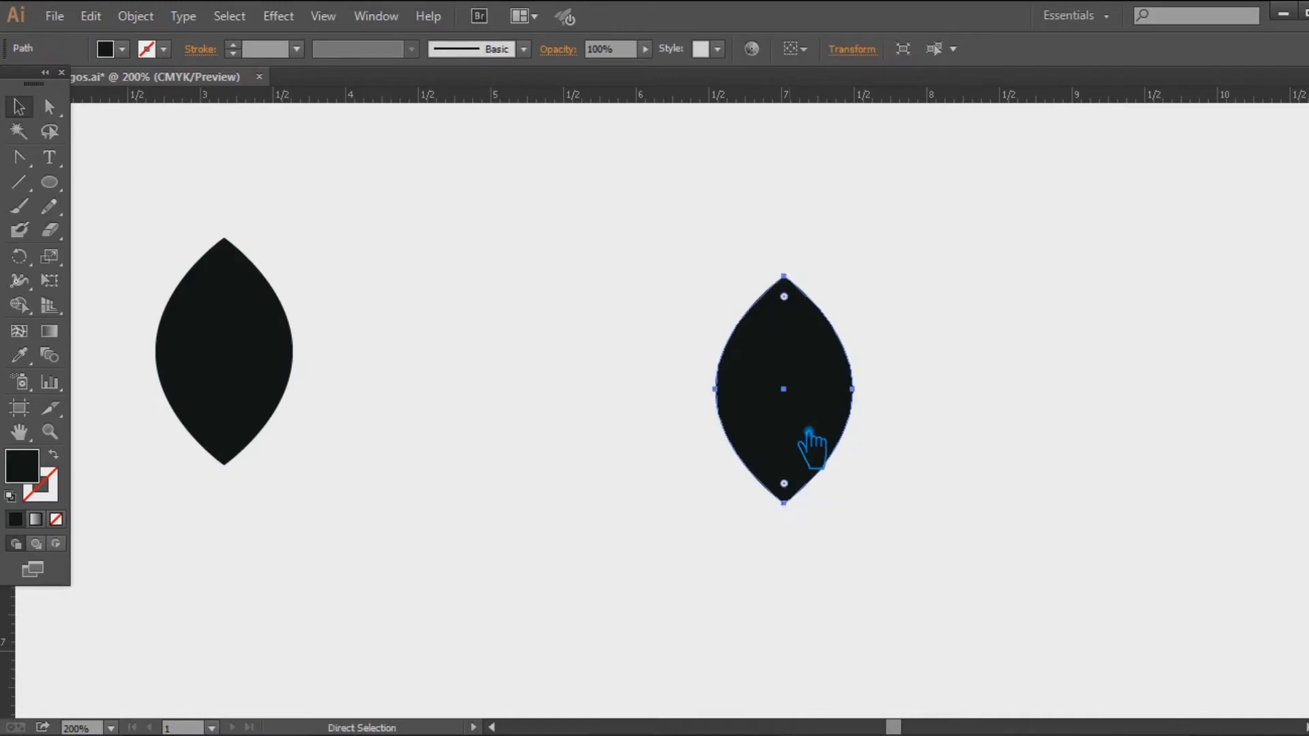
key(v)
key(Down)
key(Down)
key(Down)
key(Down)
key(Down)
key(Down)
key(Down)
key(Down)
key(Down)
key(Down)
key(Down)
key(Down)
key(Down)
key(Down)
key(Down)
key(Down)
key(Down)
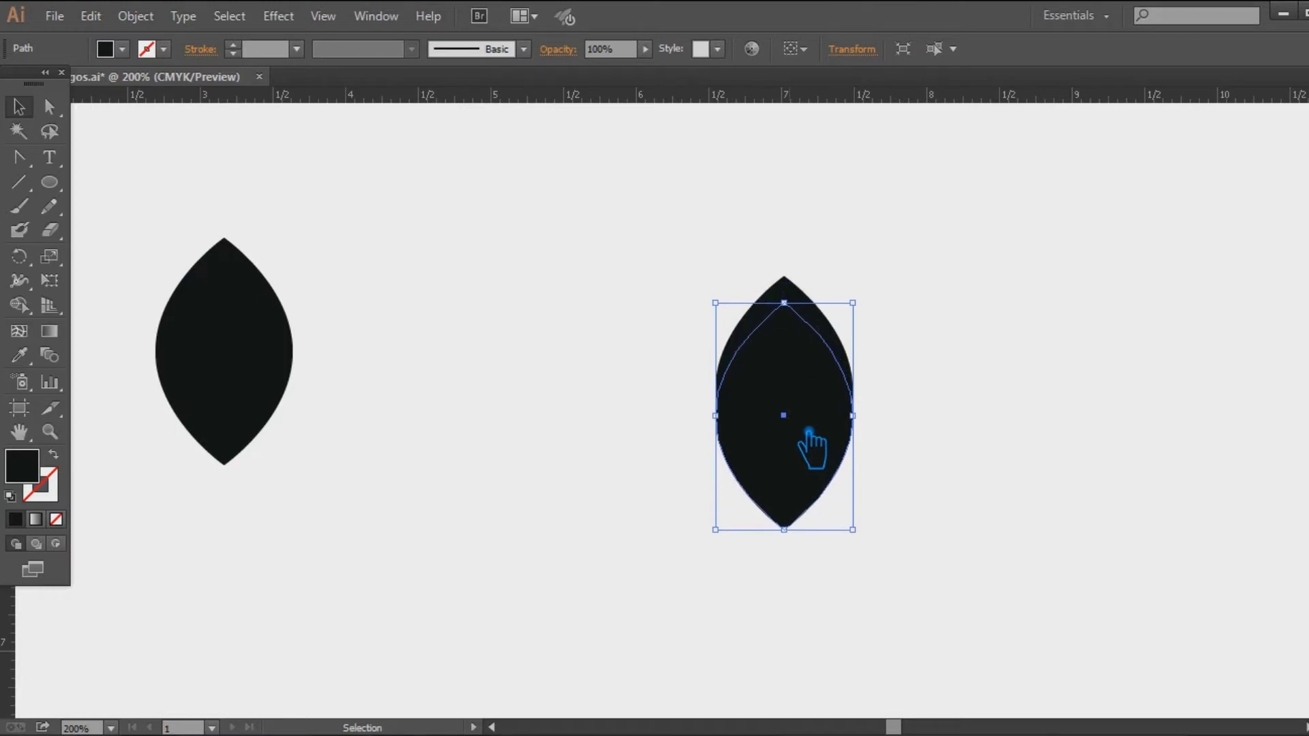
key(Down)
key(Down)
key(Down)
drag(988, 491, 656, 322)
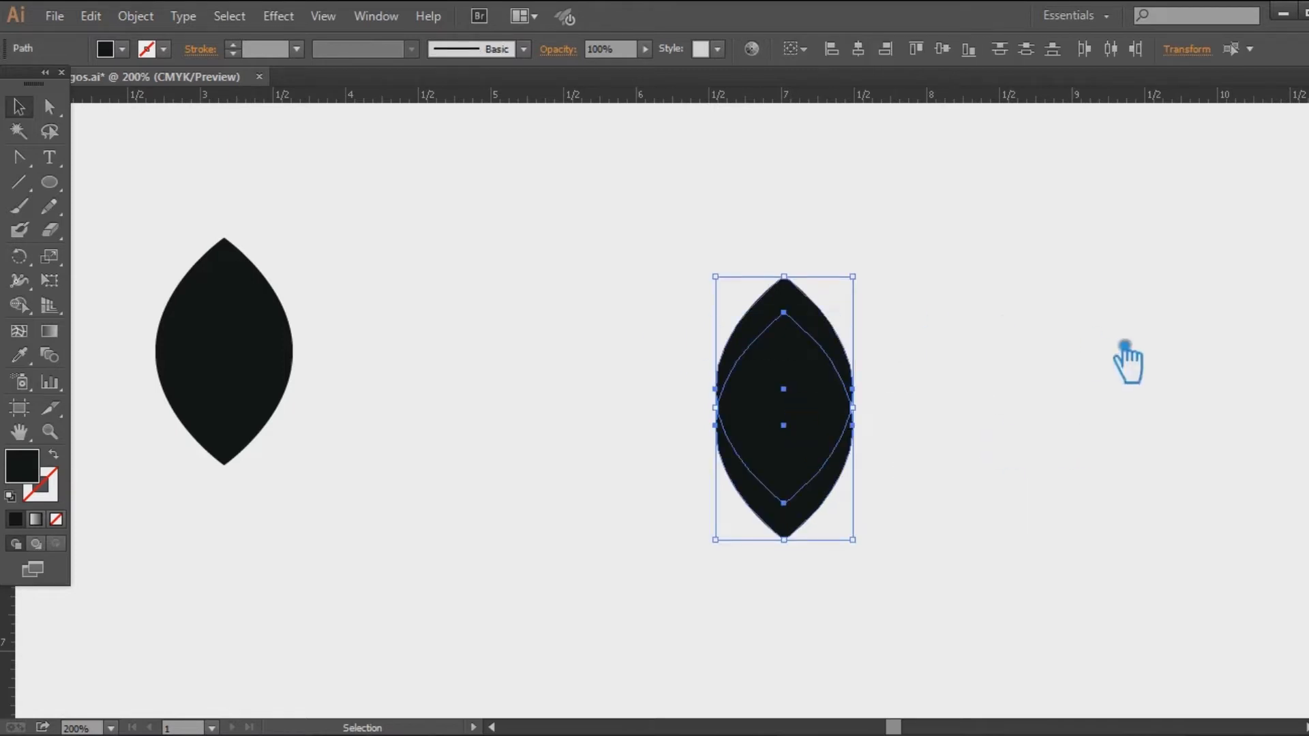
click(1099, 397)
click(820, 414)
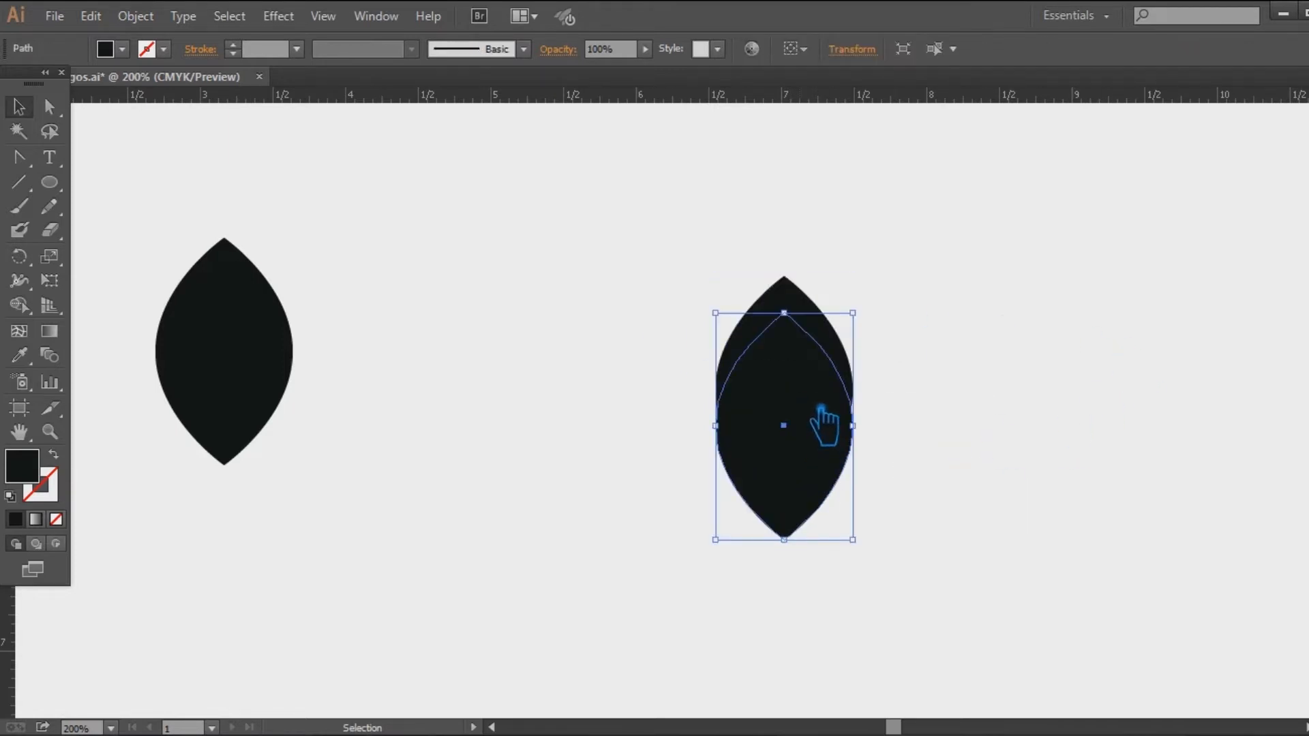
key(Down)
key(Down)
key(Down)
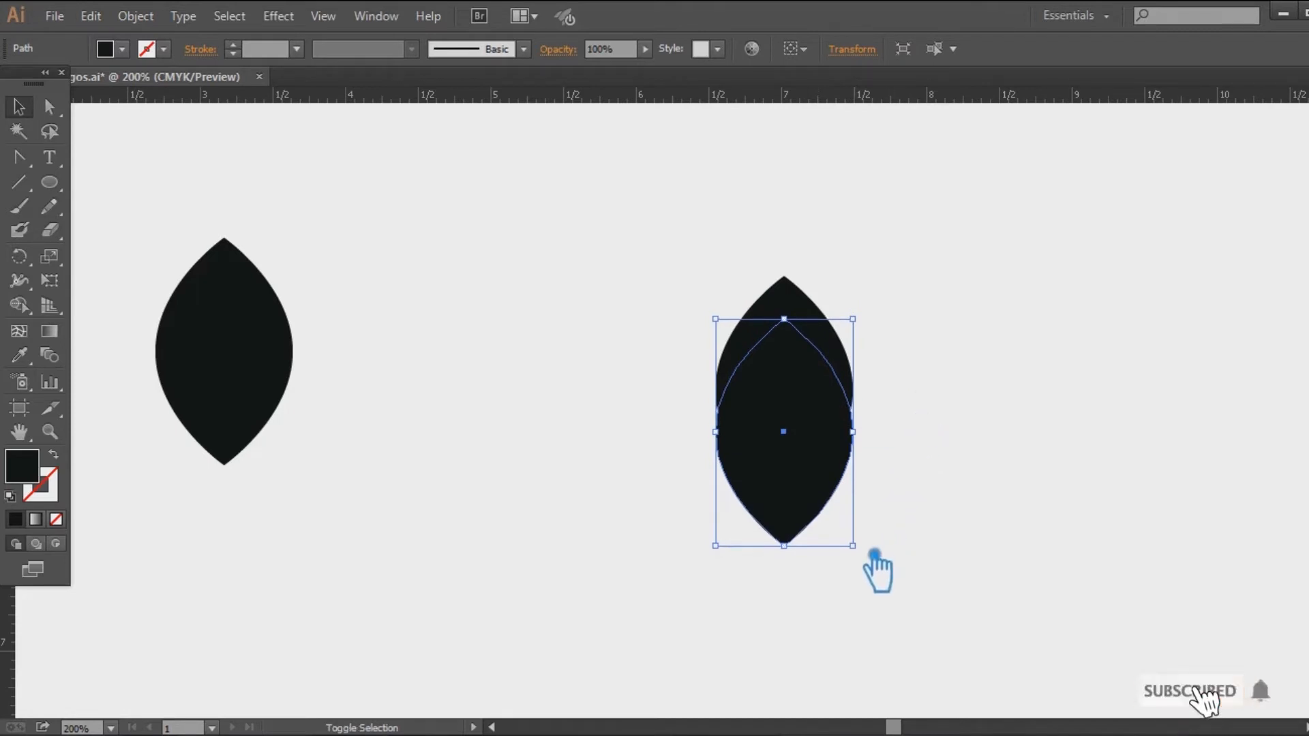
Scale the front leaf copy down proportionally and nudge it slightly up over the larger leaf
drag(875, 555, 866, 549)
key(Up)
key(Up)
key(Up)
key(Up)
key(Up)
key(Up)
key(Up)
key(Up)
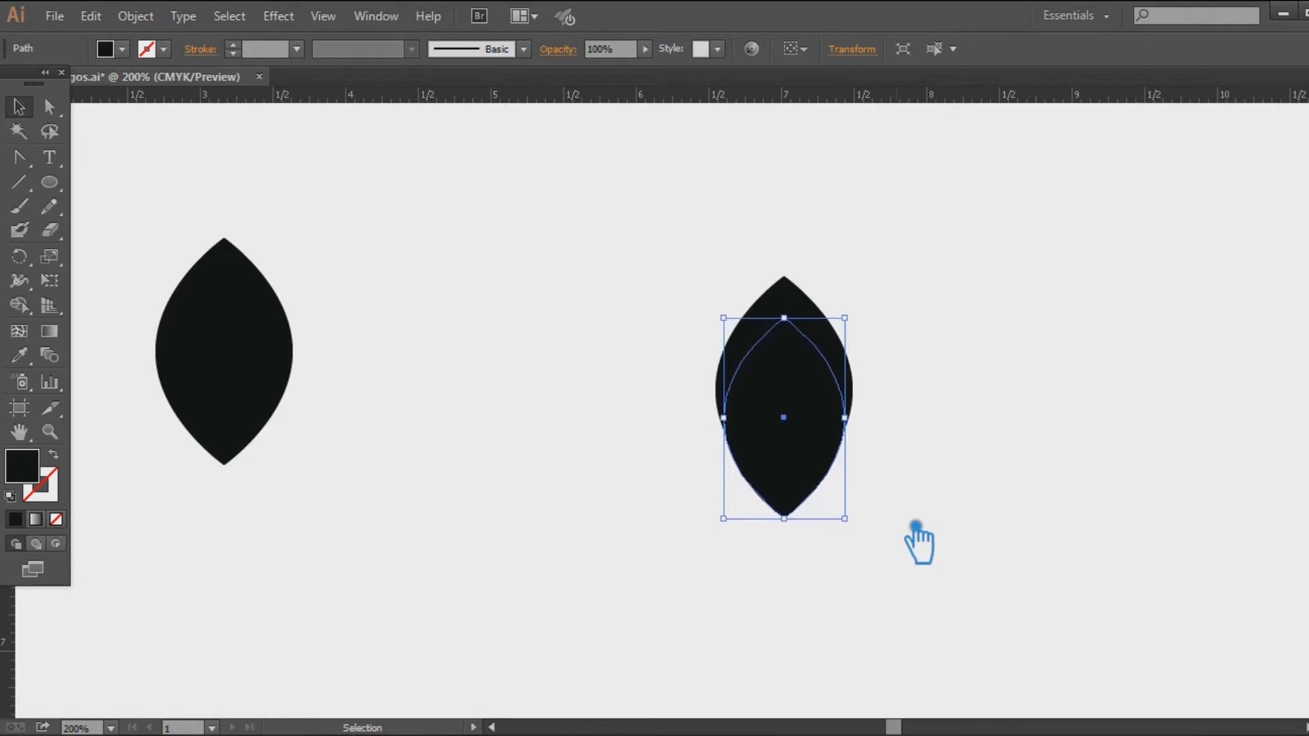
Make the front leaf copy narrower by scaling its width down while keeping its height
click(926, 488)
click(850, 381)
drag(984, 447, 665, 313)
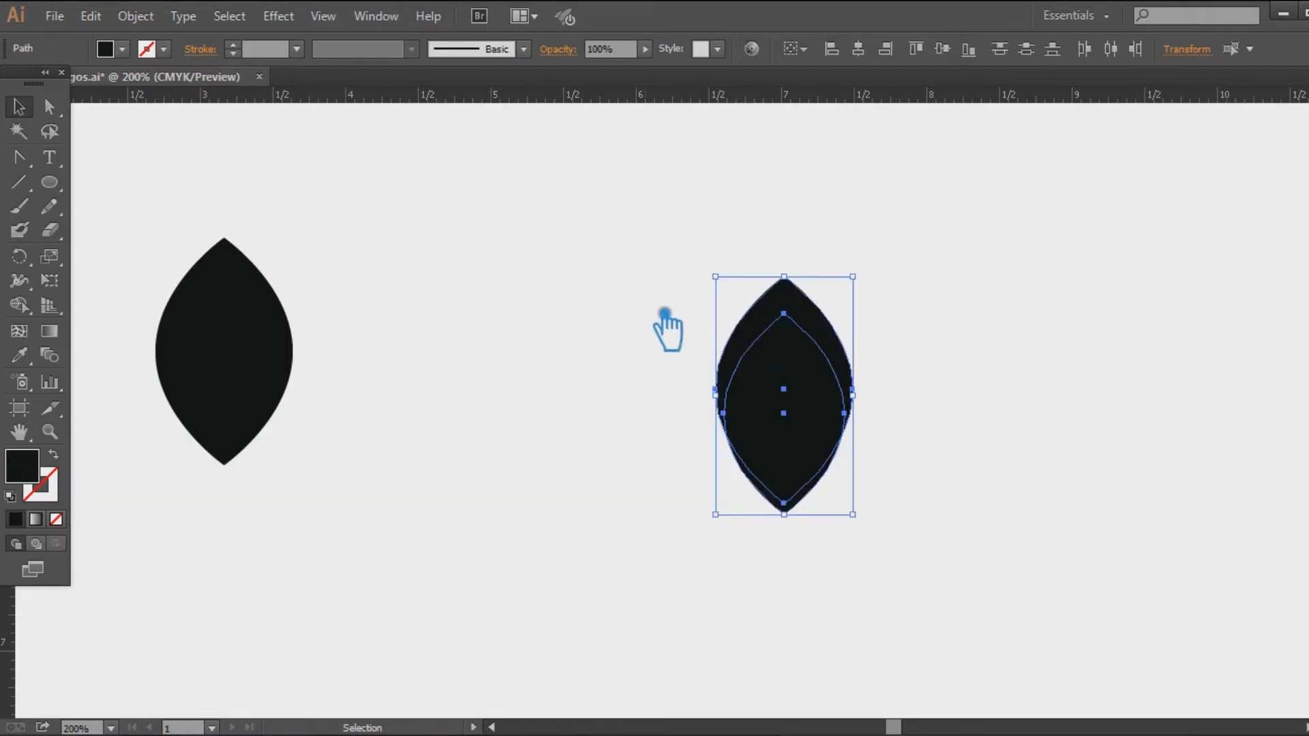
click(1199, 389)
click(812, 427)
drag(861, 419, 850, 429)
click(976, 497)
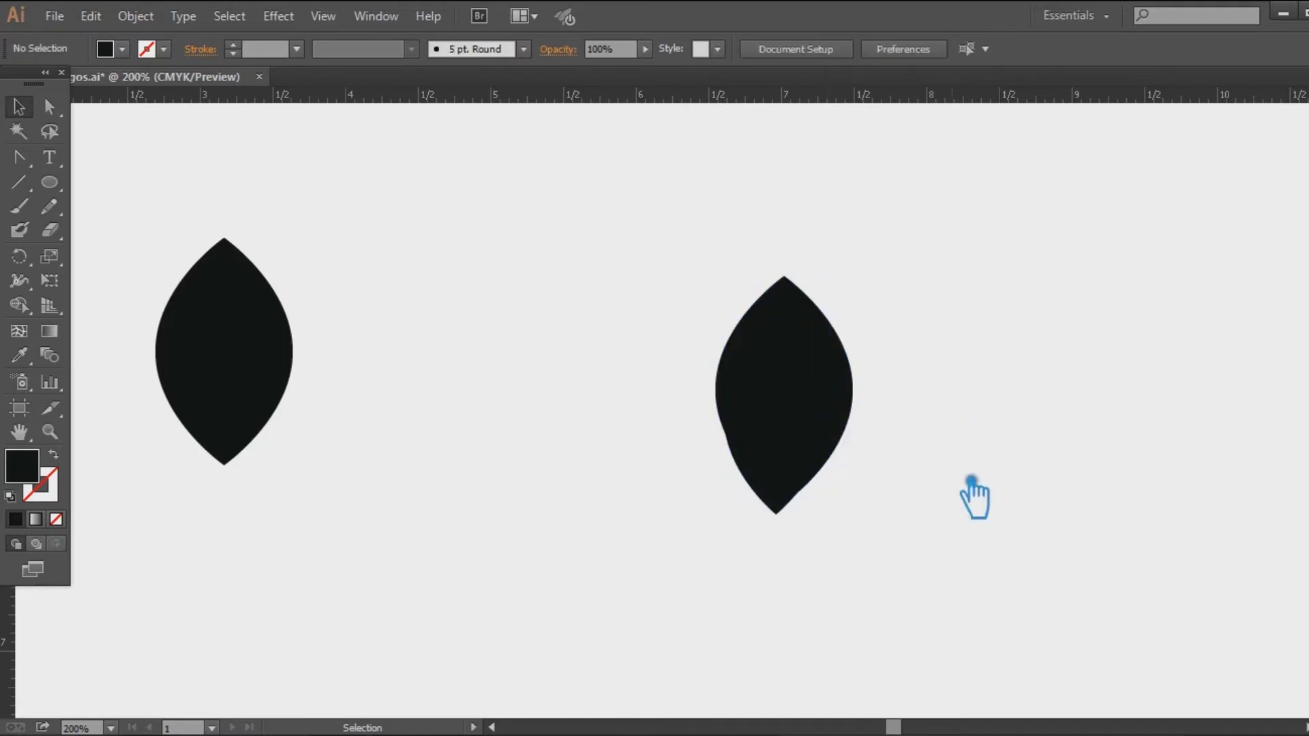
Align the two overlapping leaves to each other by their horizontal centres
drag(976, 497, 611, 307)
click(859, 50)
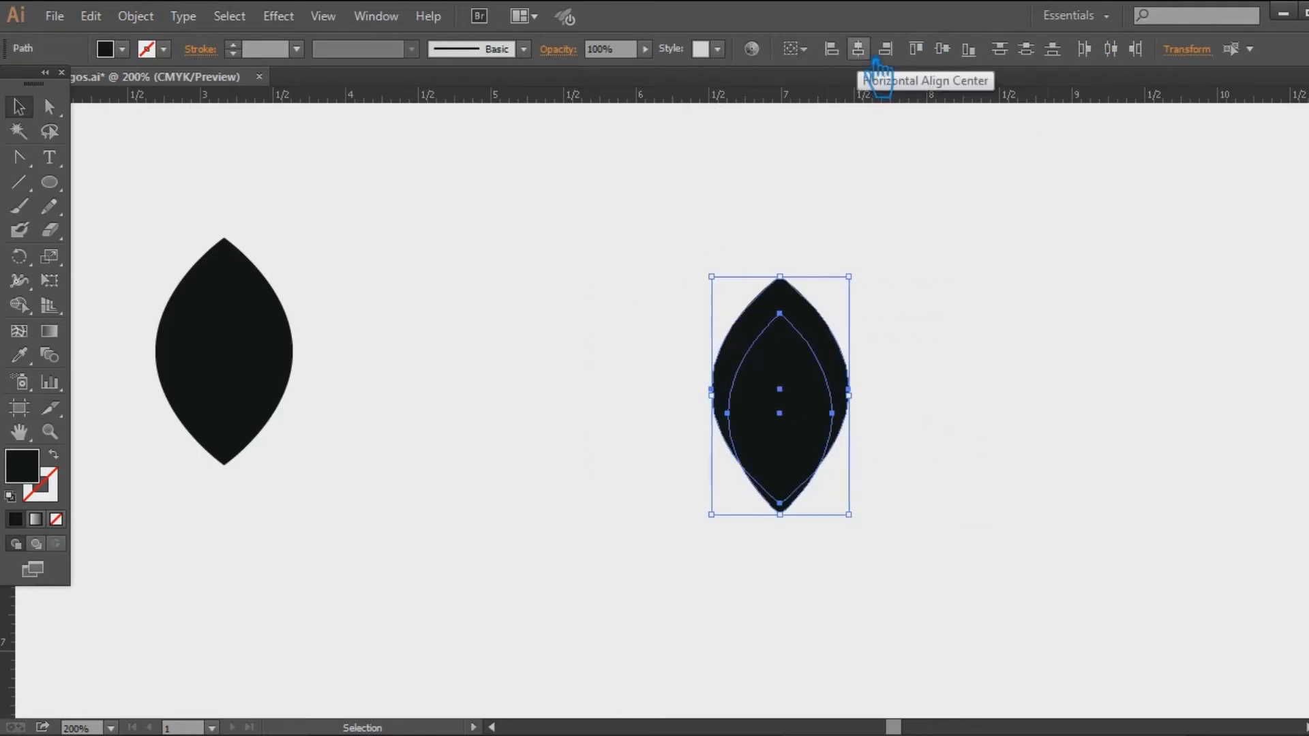
click(938, 371)
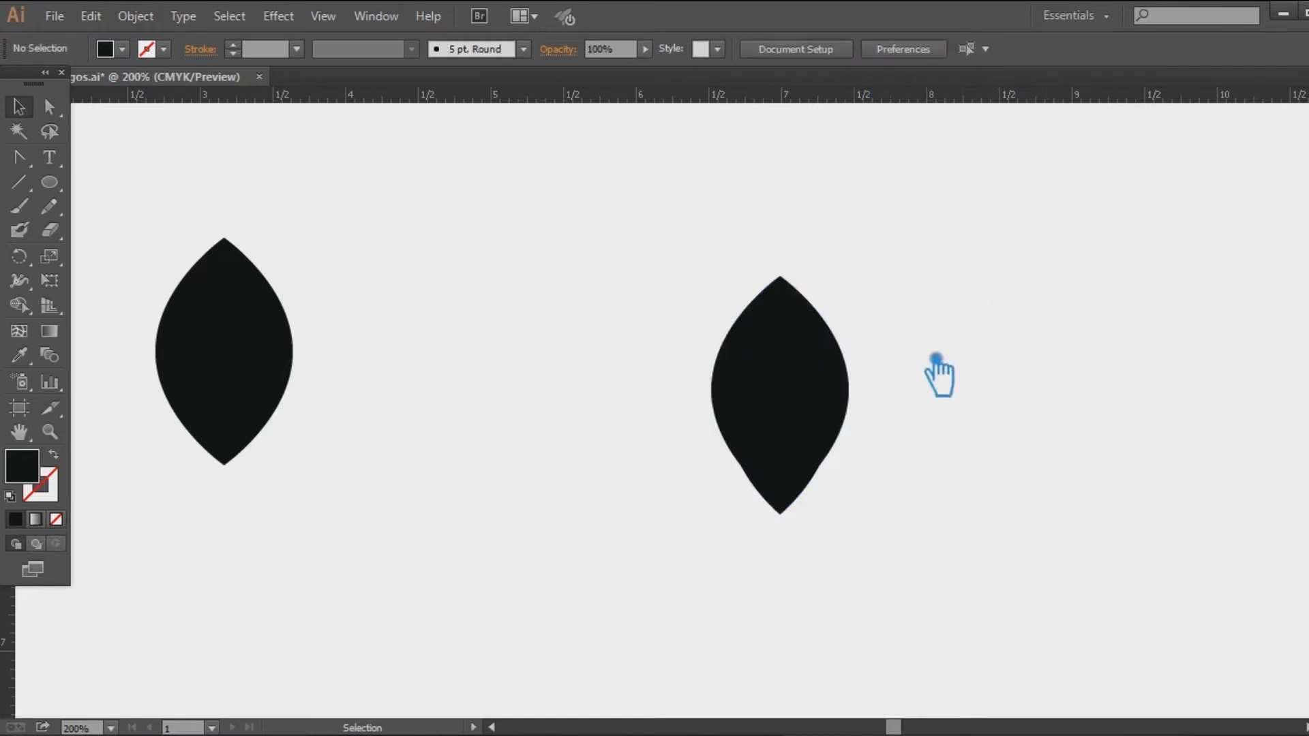
Fill the front leaf with dark grey to distinguish it from the black leaf behind
click(810, 393)
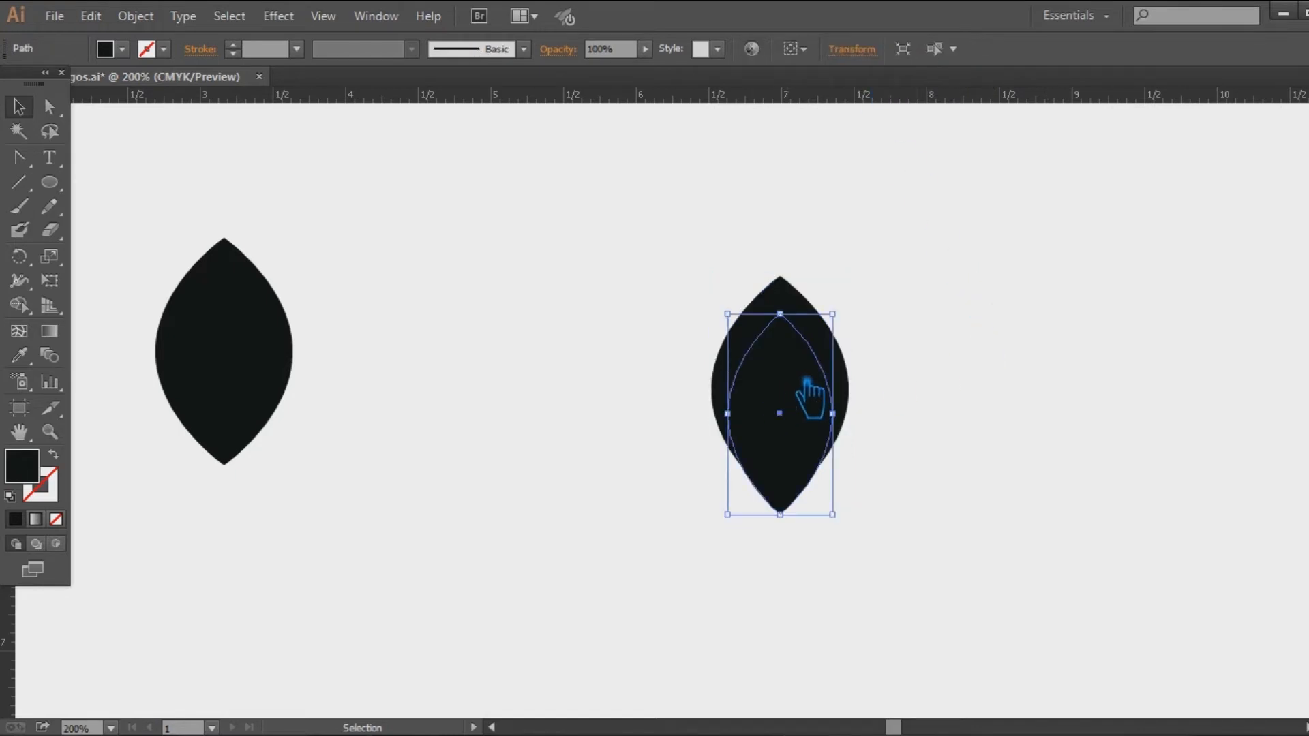
double_click(31, 471)
click(1214, 161)
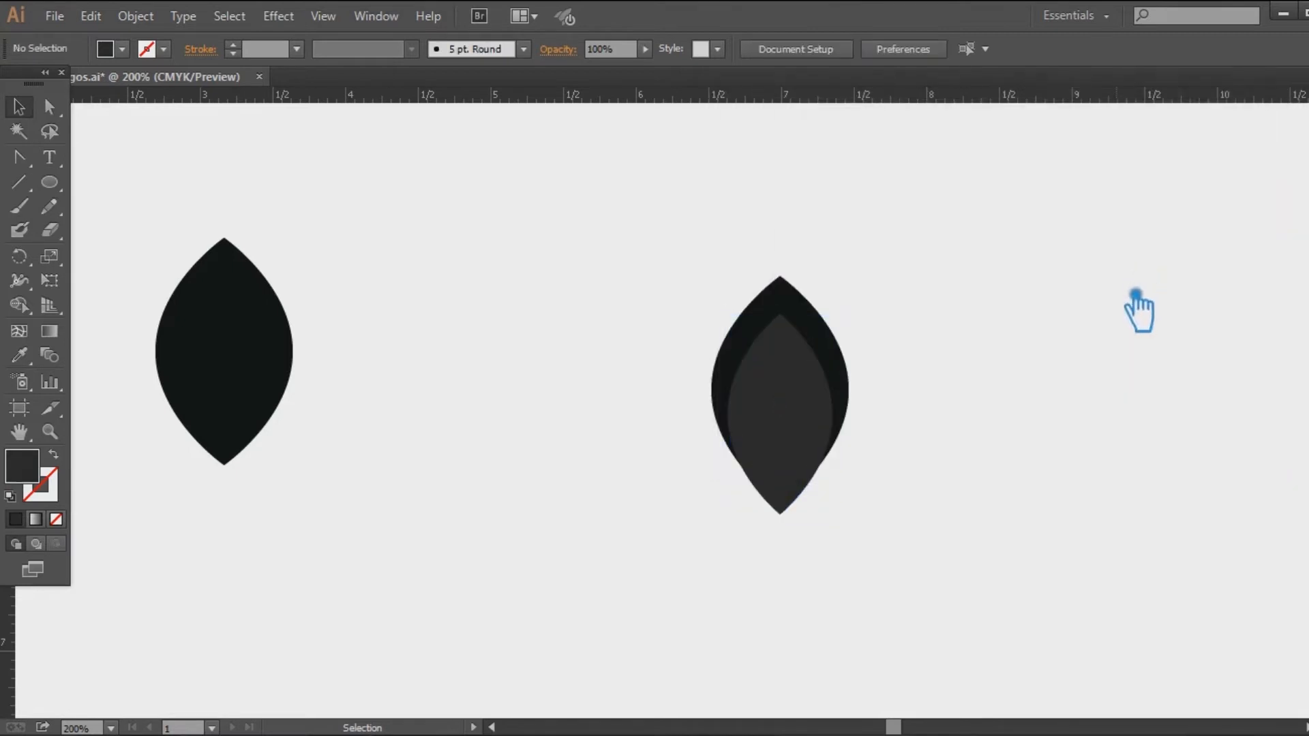
Subtract the dark grey leaf from the black leaf with Pathfinder's Minus Front, forming a pointed arch
drag(916, 495, 662, 240)
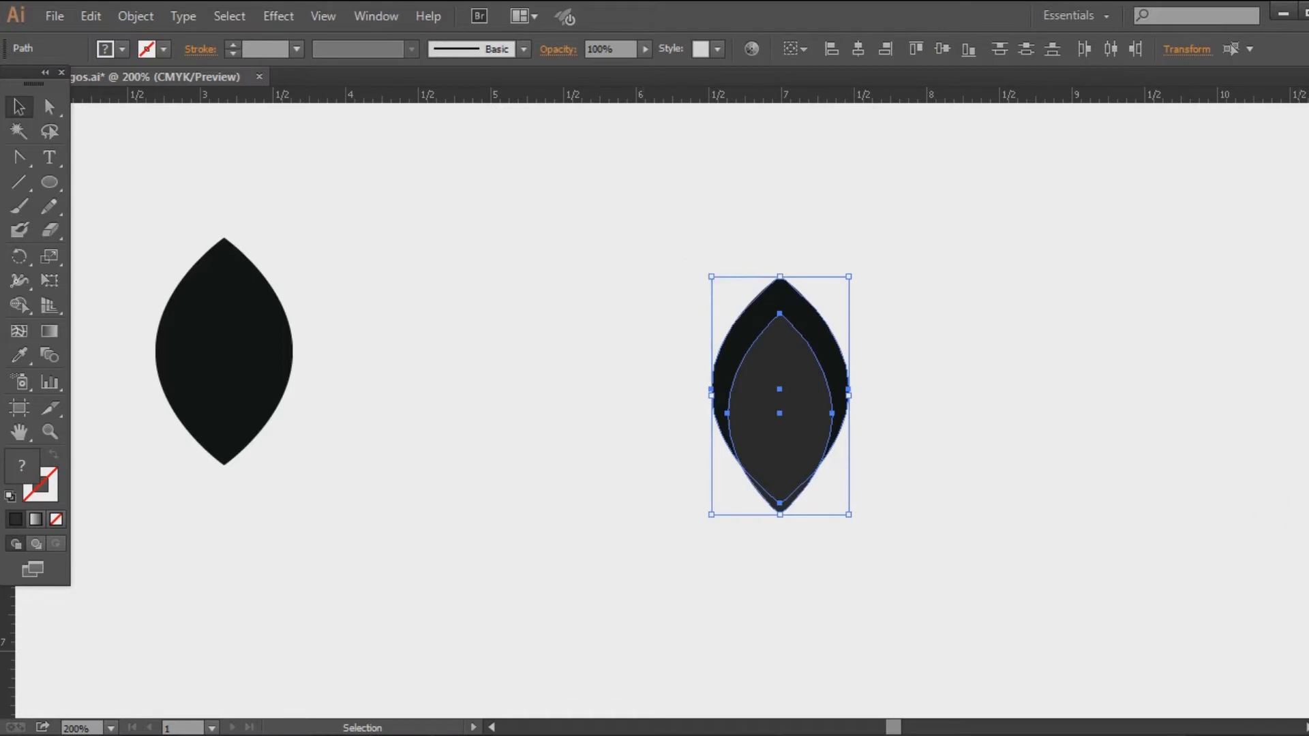
key(ctrl+shift+F9)
click(1156, 639)
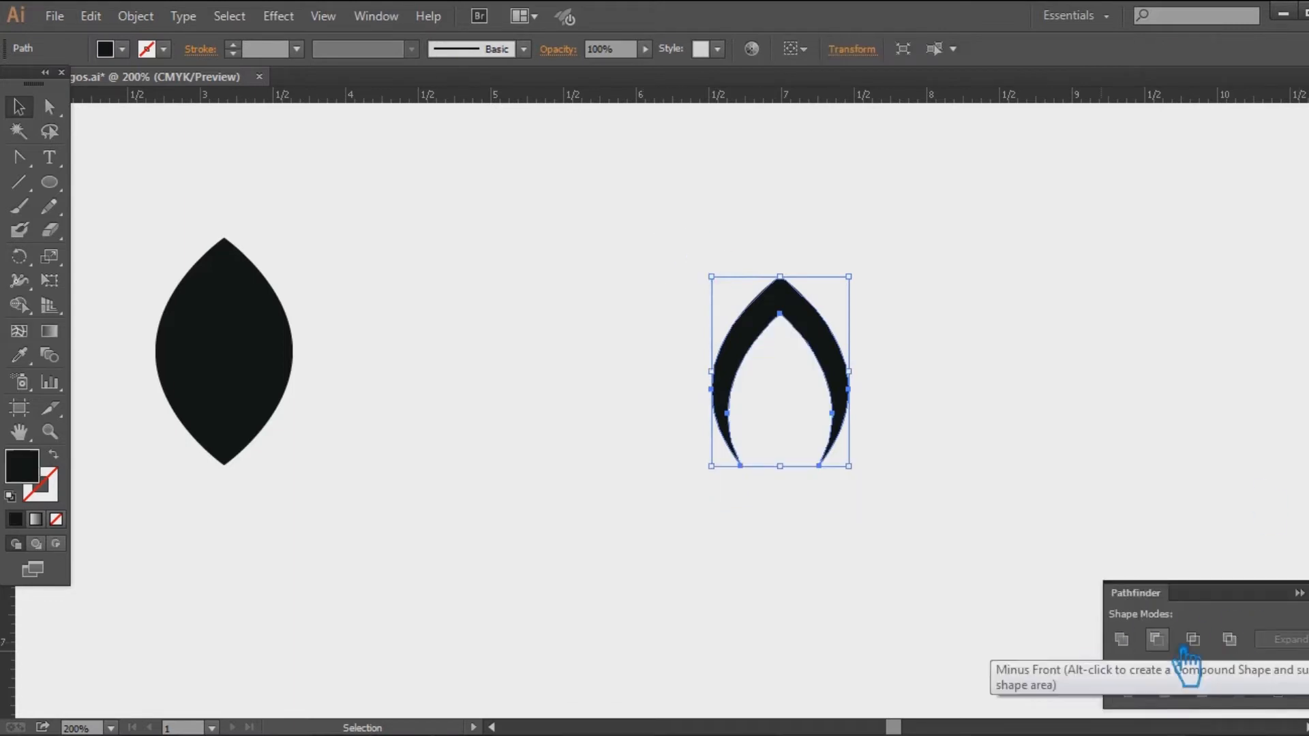
key(ctrl+shift+F9)
click(964, 430)
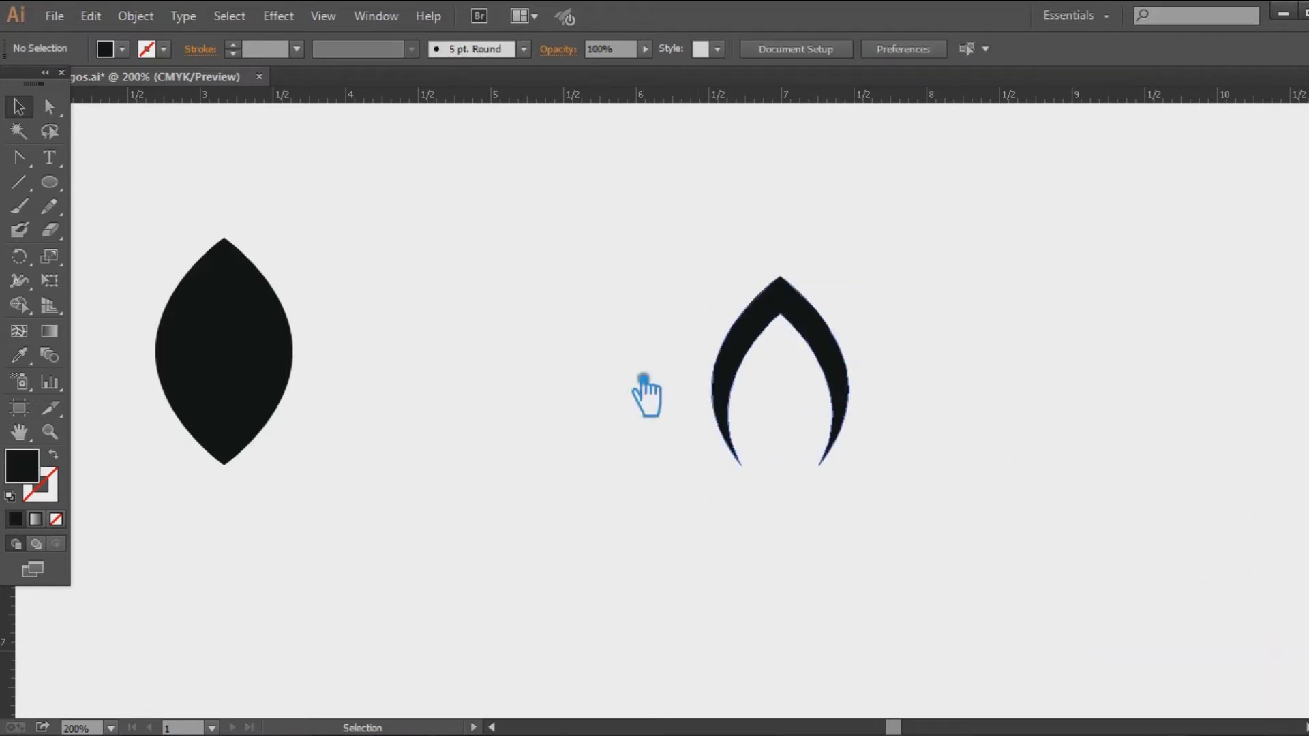
Delete the spare solid leaf on the left side of the artwork
key(a)
click(263, 379)
key(Delete)
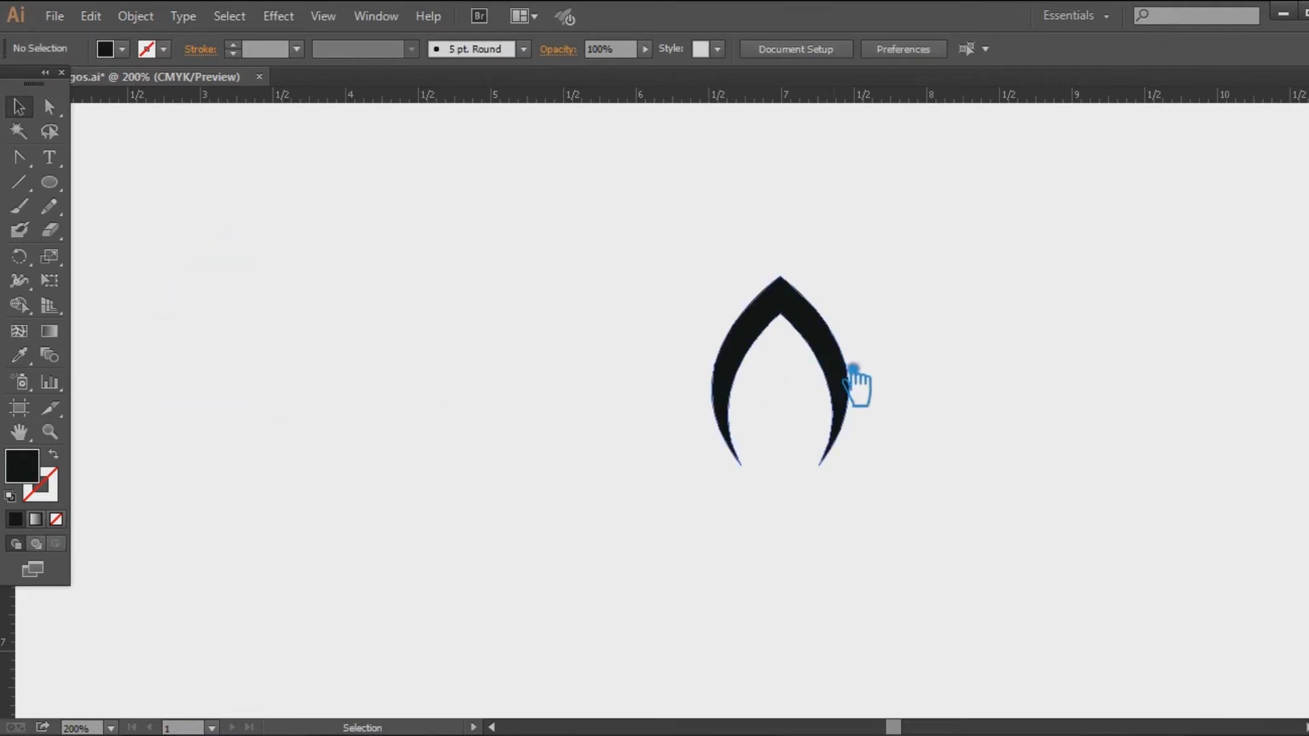
Move the pointed arch to the left and place a duplicate of it to its right
drag(852, 367, 481, 367)
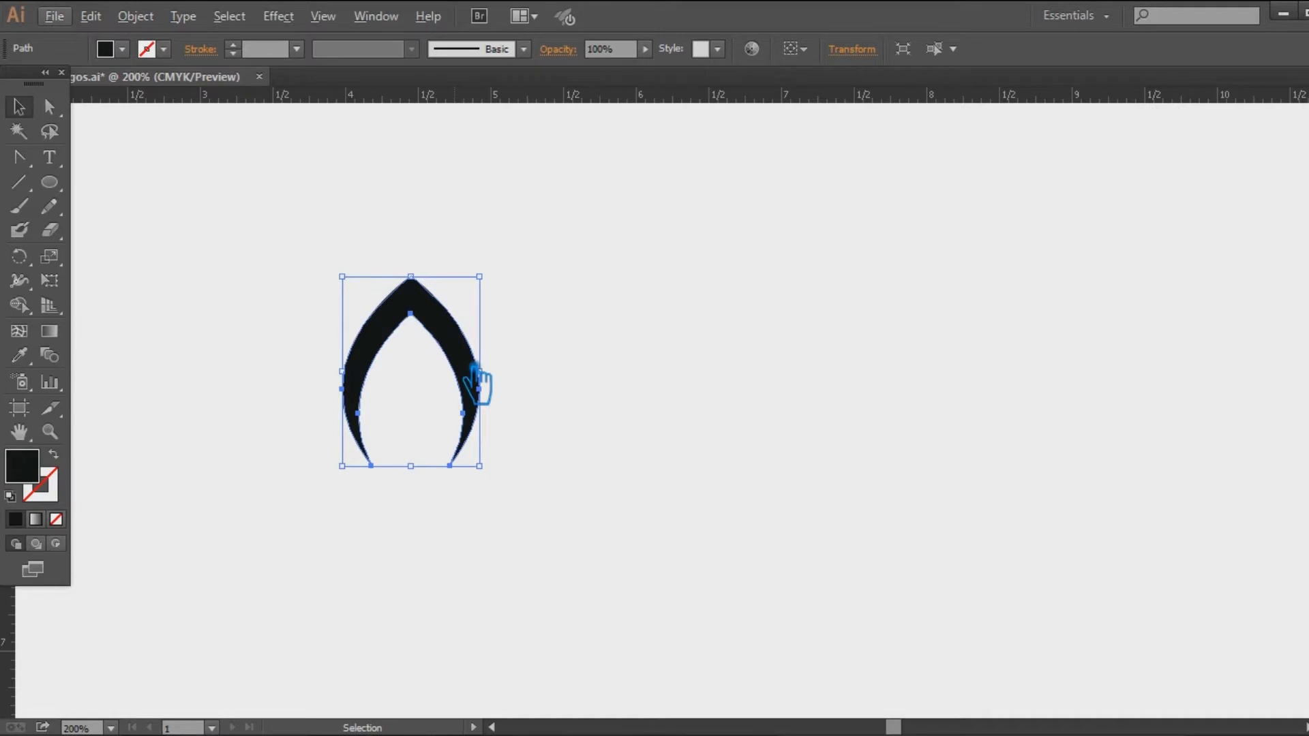
mouse_move(475, 368)
mouse_down()
mouse_move(341, 365)
mouse_move(500, 364)
mouse_up()
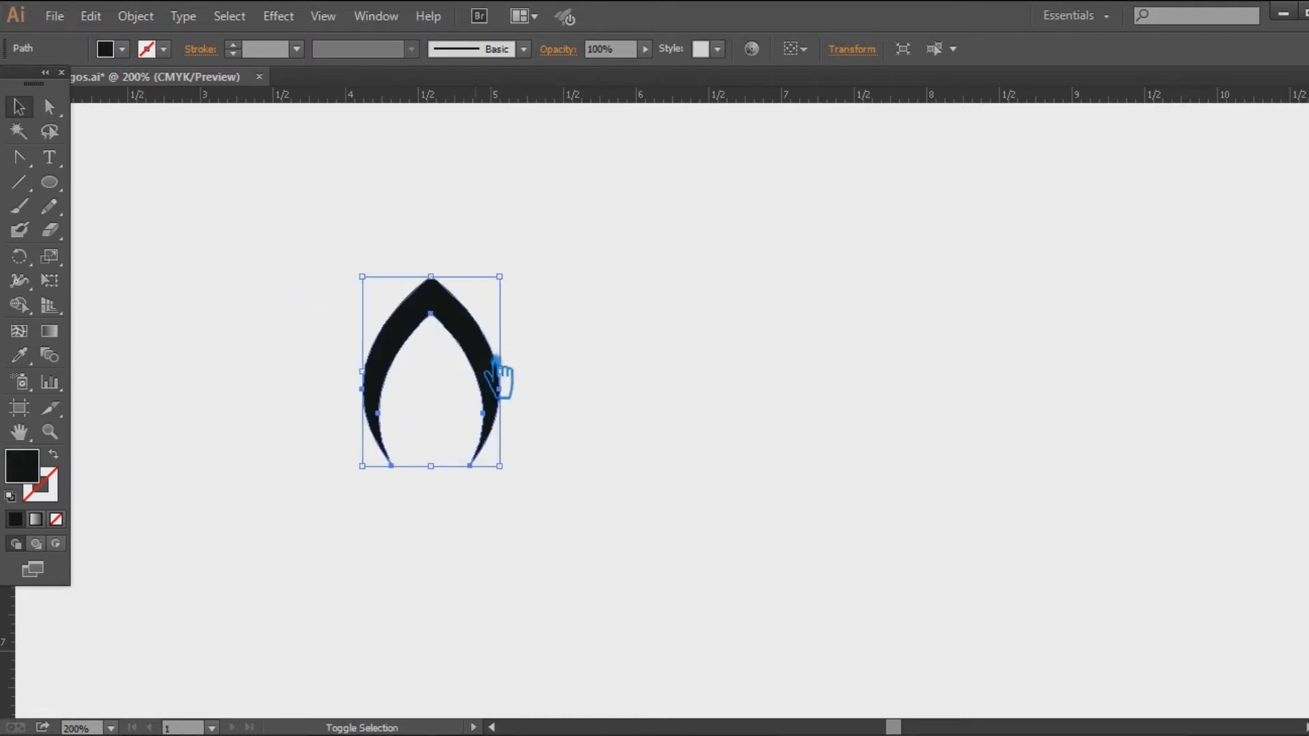
click(671, 362)
click(501, 381)
click(687, 372)
drag(497, 380, 842, 406)
Rotate the right arch clockwise by about 30° around a pivot point set at the middle of its base
click(19, 256)
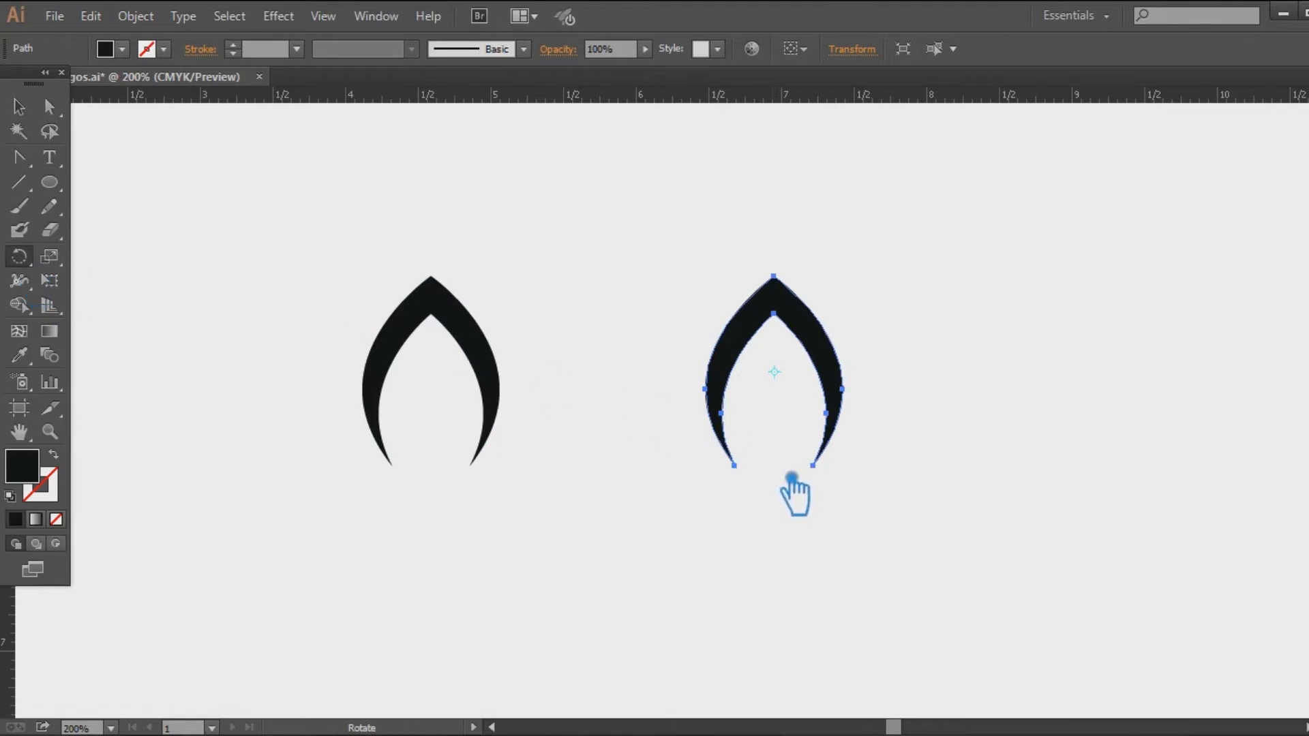
drag(830, 356, 899, 378)
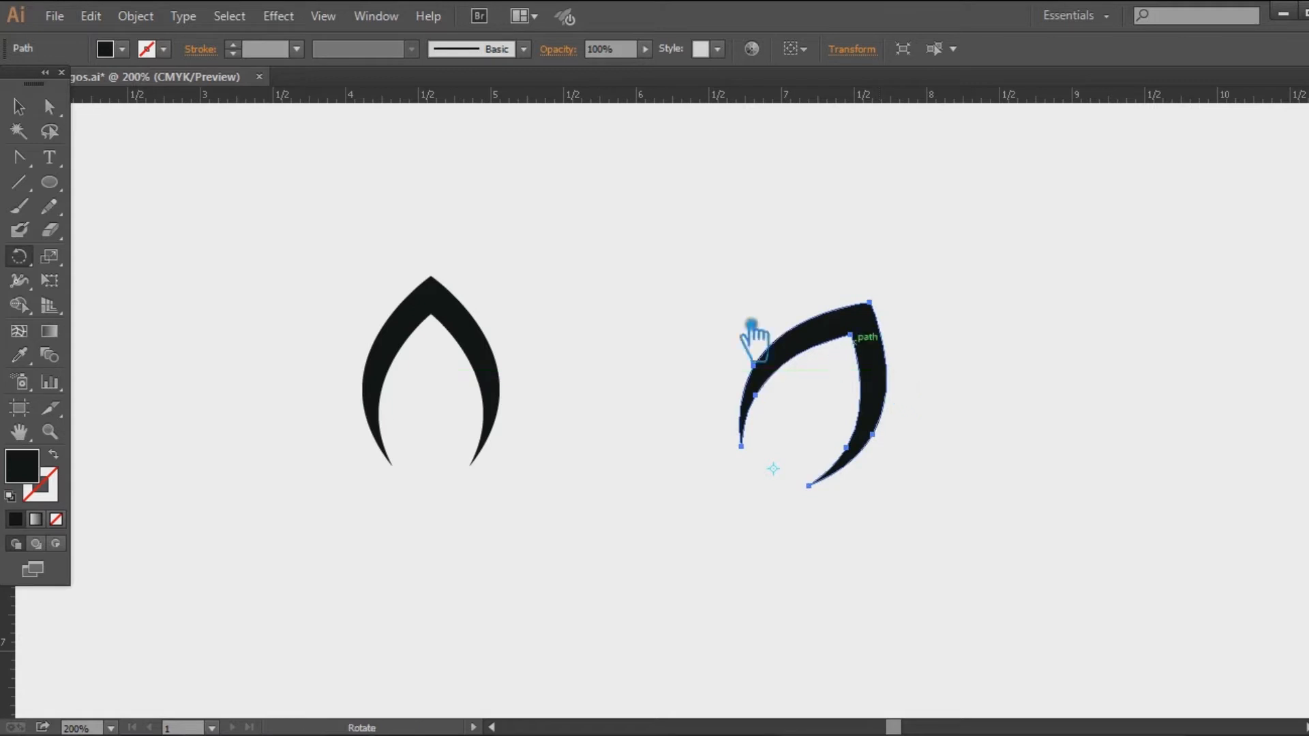
click(19, 107)
click(573, 230)
Create a mirrored copy of the tilted arch by reflecting it across the vertical axis
right_click(875, 345)
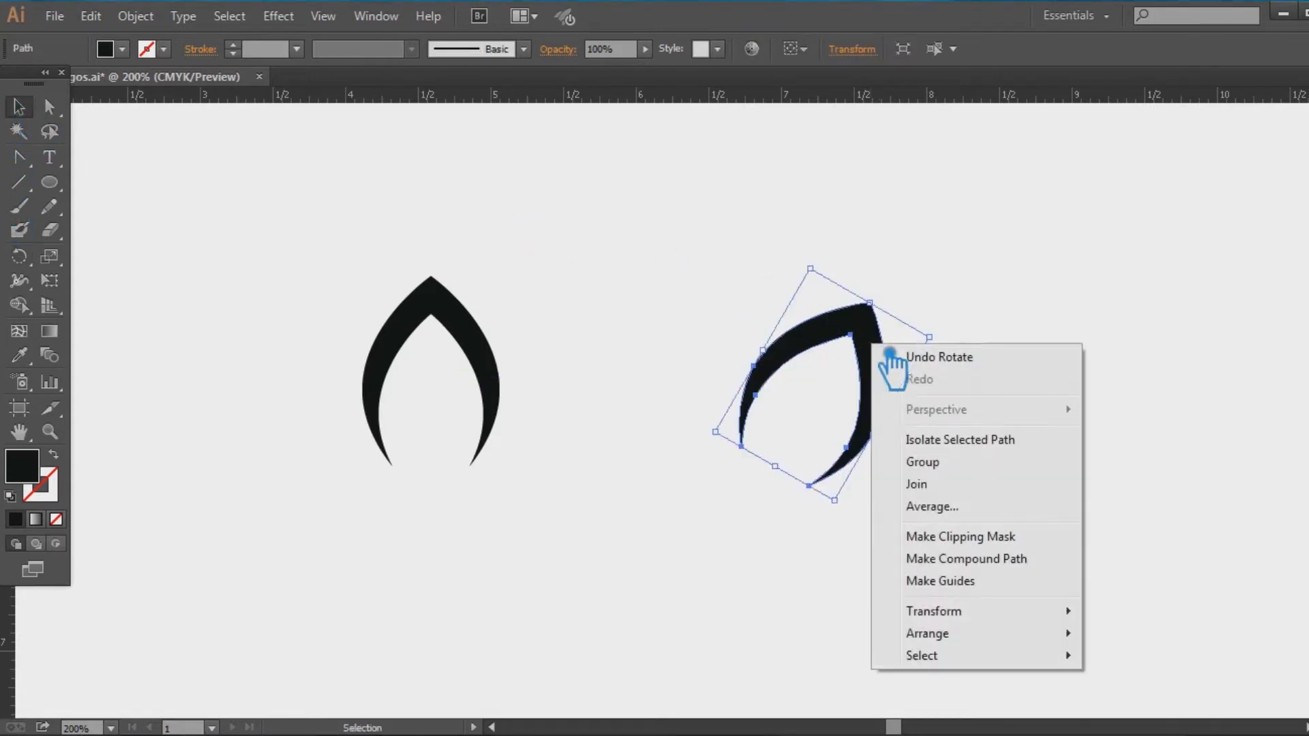
mouse_move(967, 611)
click(1153, 506)
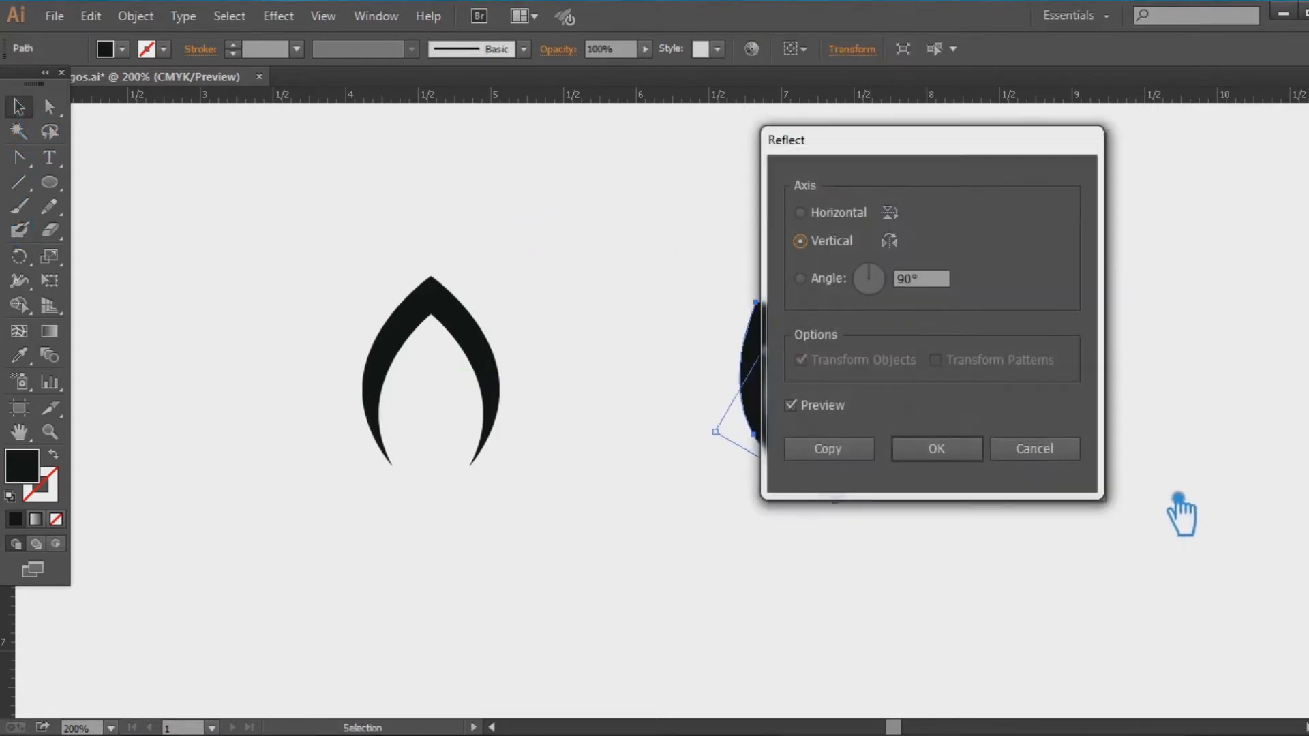
drag(951, 145, 1147, 173)
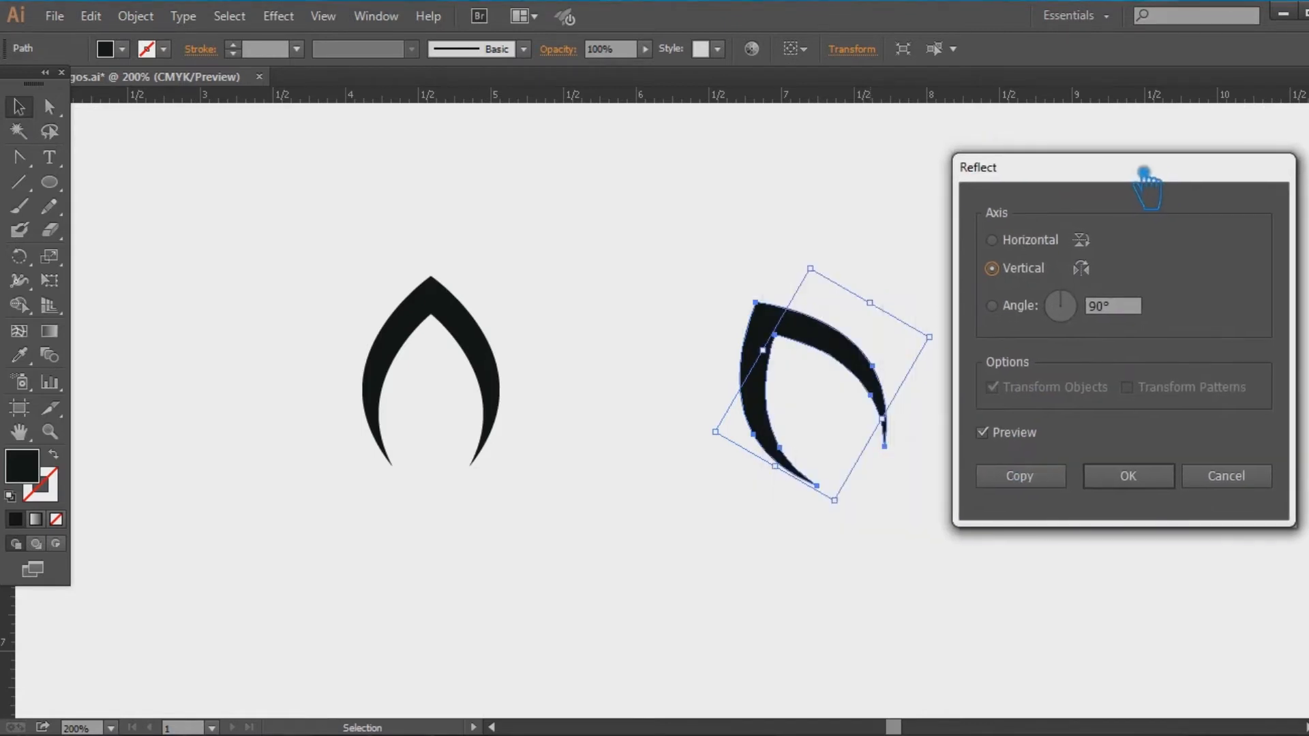
click(1058, 483)
Nudge the mirrored arch left until the inner legs of the two arches cross symmetrically in an M shape
key(shift+Left)
key(shift+Left)
key(shift+Left)
key(shift+Left)
key(shift+Left)
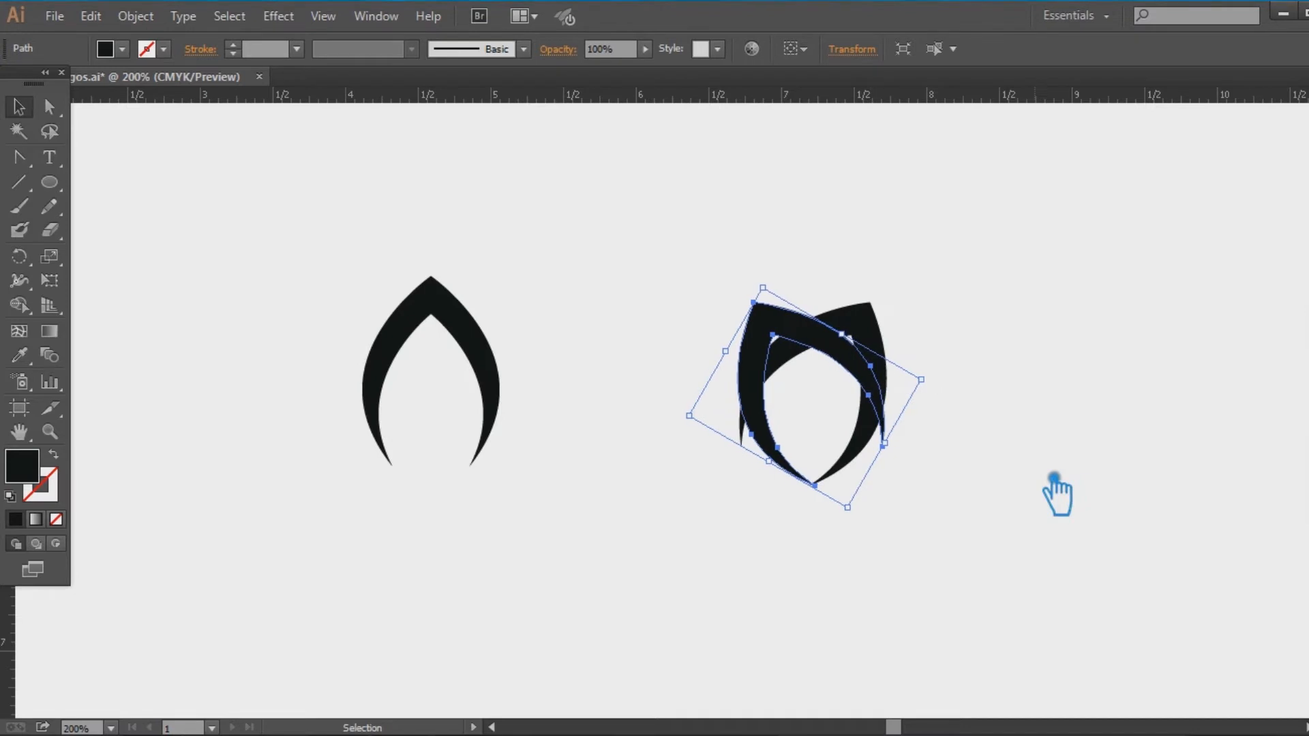
key(Left)
key(Left)
key(Left)
key(Left)
key(Left)
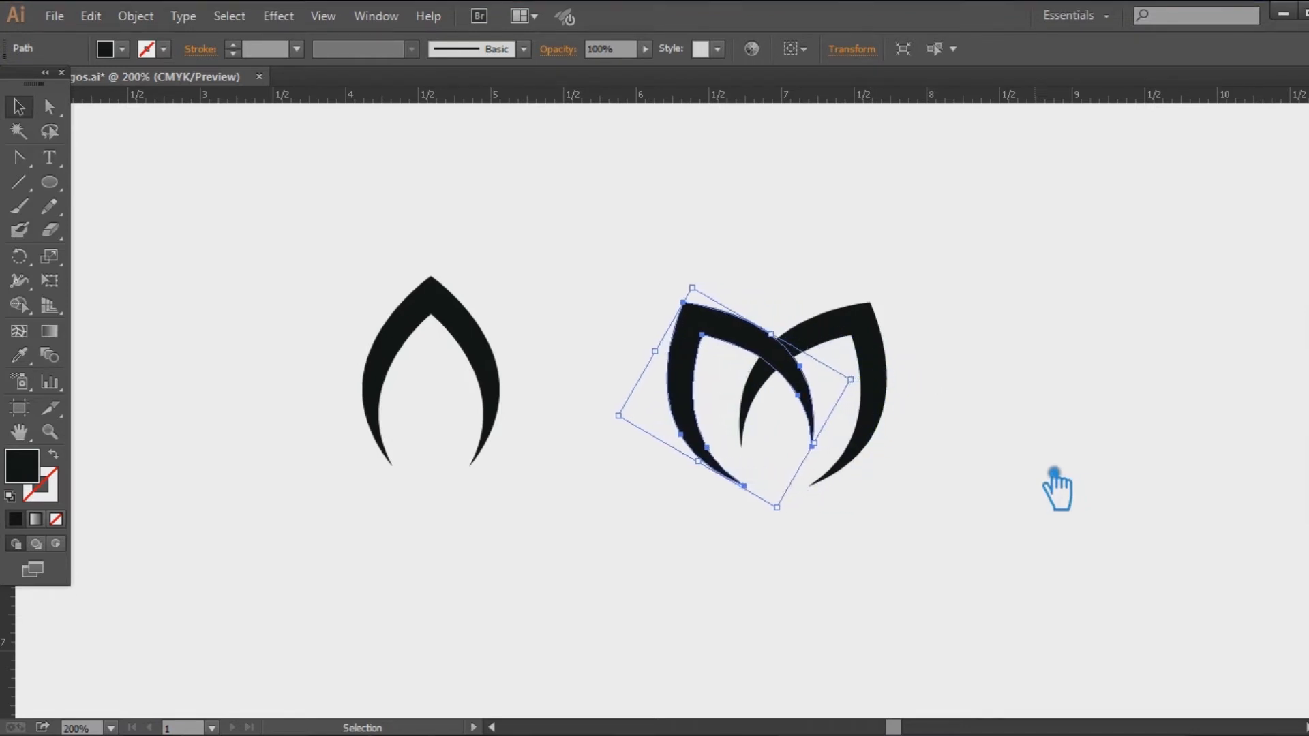
click(1047, 417)
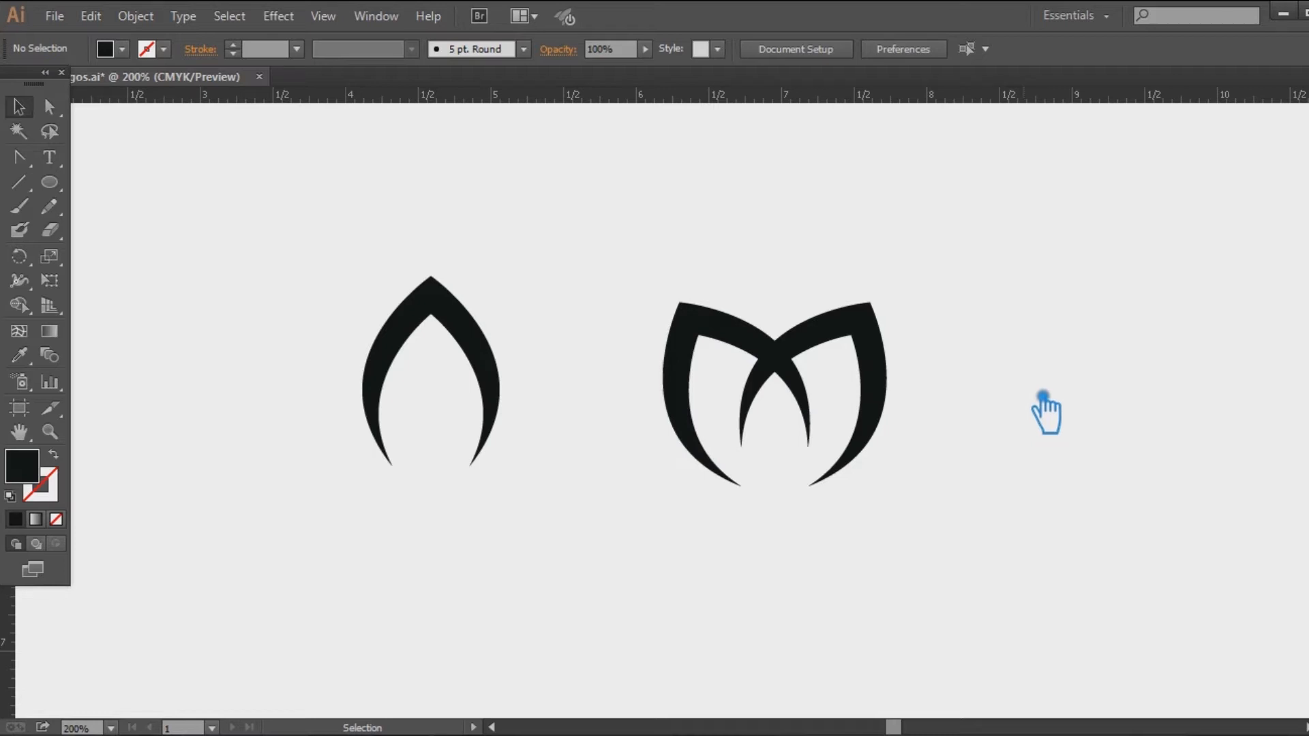
Move the single upright arch to the far right and group the two crossed arches
drag(456, 330, 1225, 318)
drag(1000, 485, 536, 252)
key(a)
key(v)
click(973, 293)
Move the crossed-arch group left and place a duplicate of it directly to its right
drag(887, 353, 544, 353)
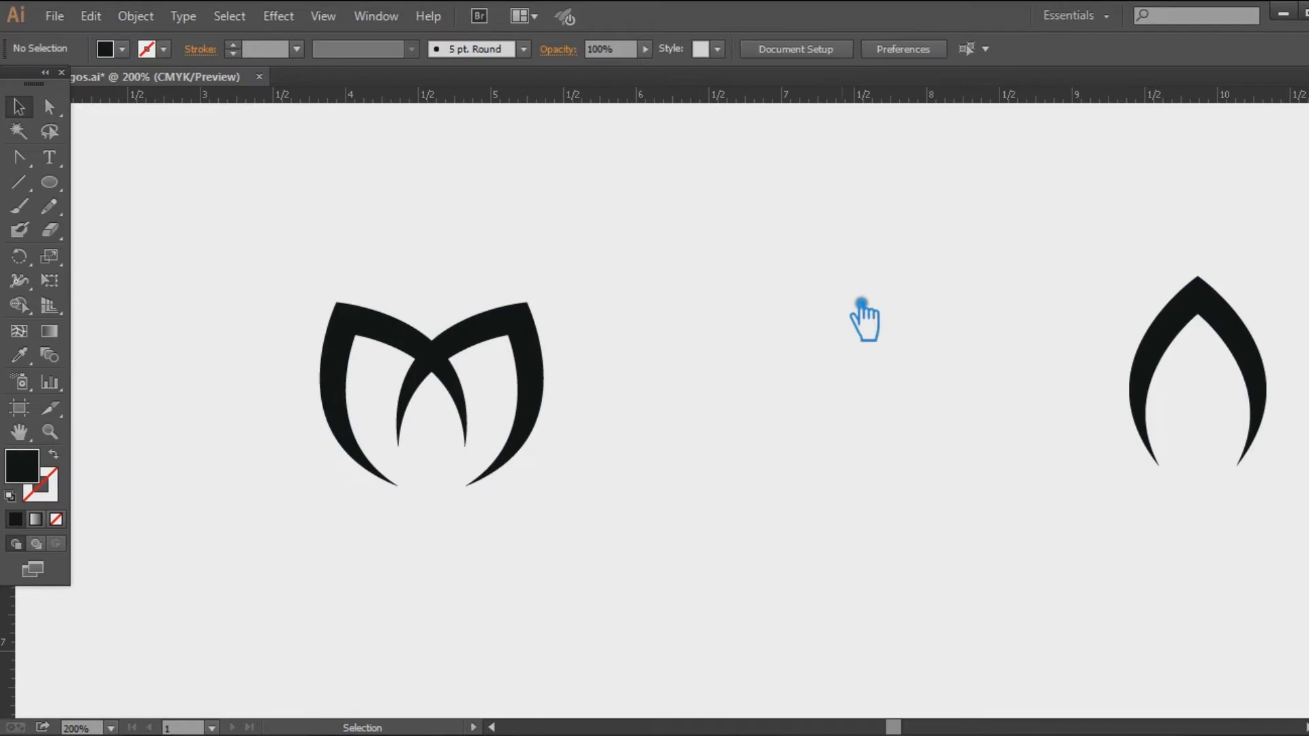
drag(540, 350, 497, 350)
click(532, 365)
click(481, 353)
key(ctrl)
click(691, 346)
drag(483, 363, 743, 366)
click(871, 360)
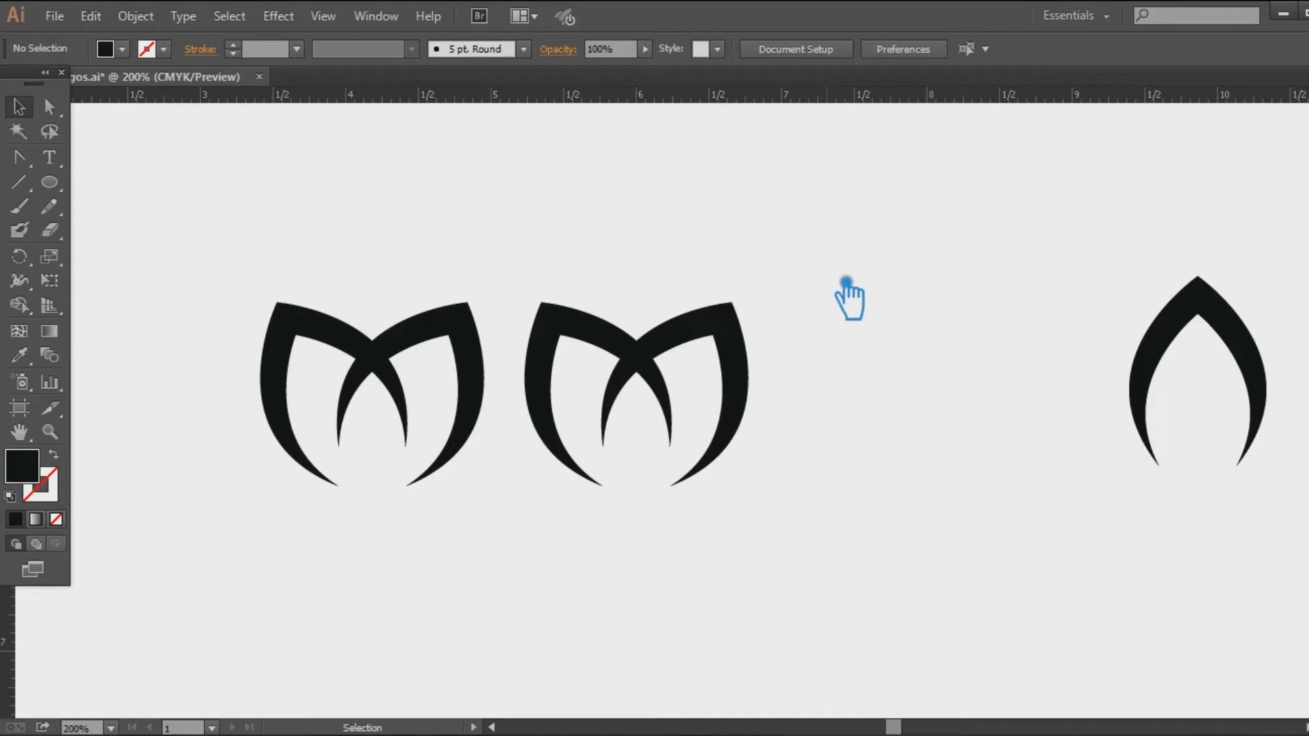
Ungroup the duplicated pair of crossed arches
right_click(675, 344)
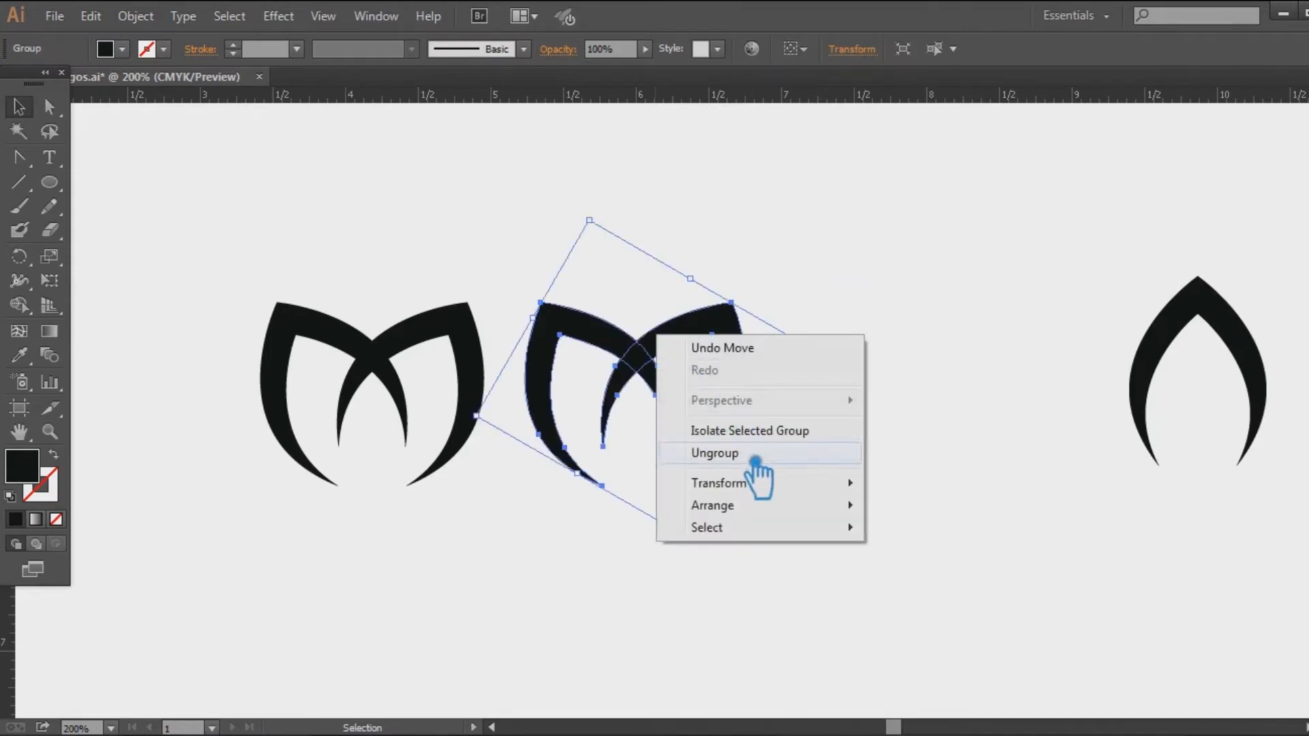
click(743, 454)
click(828, 378)
Offset the path of the duplicate's right arch by 0.07 in with miter joins and a miter limit of 4
click(680, 330)
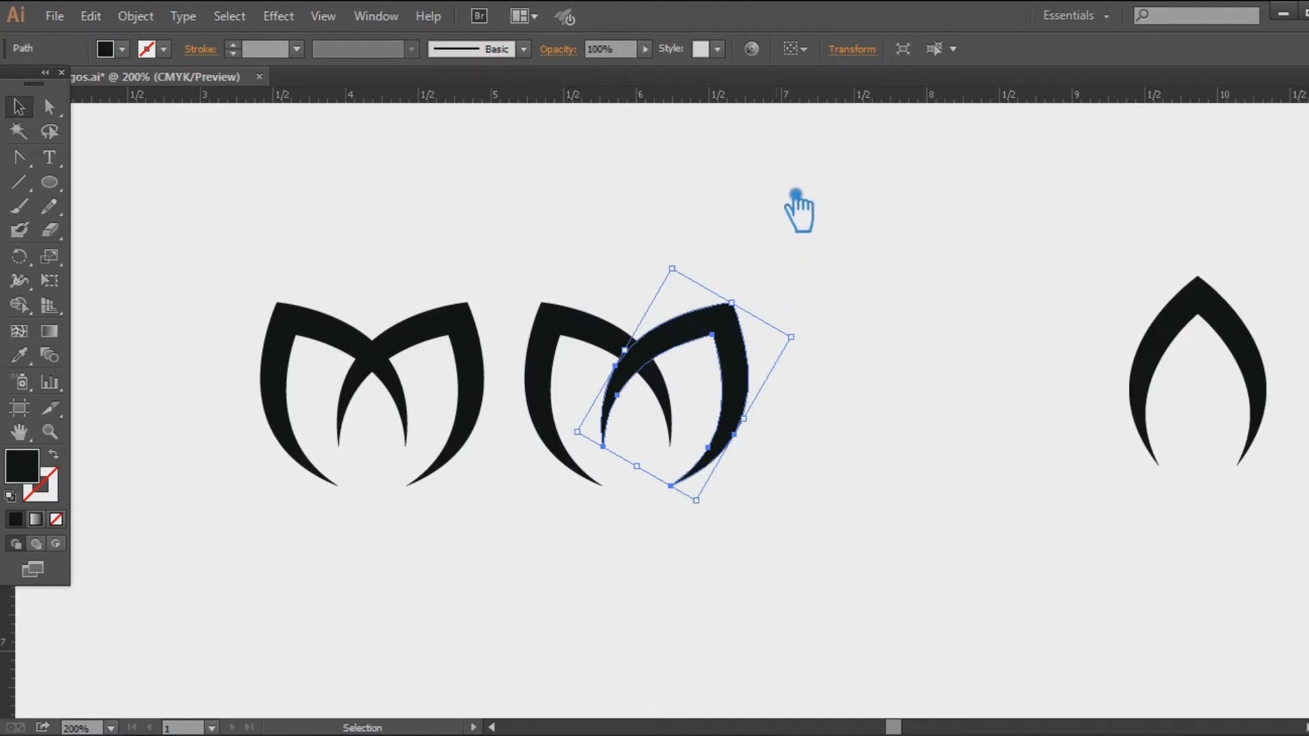
click(159, 15)
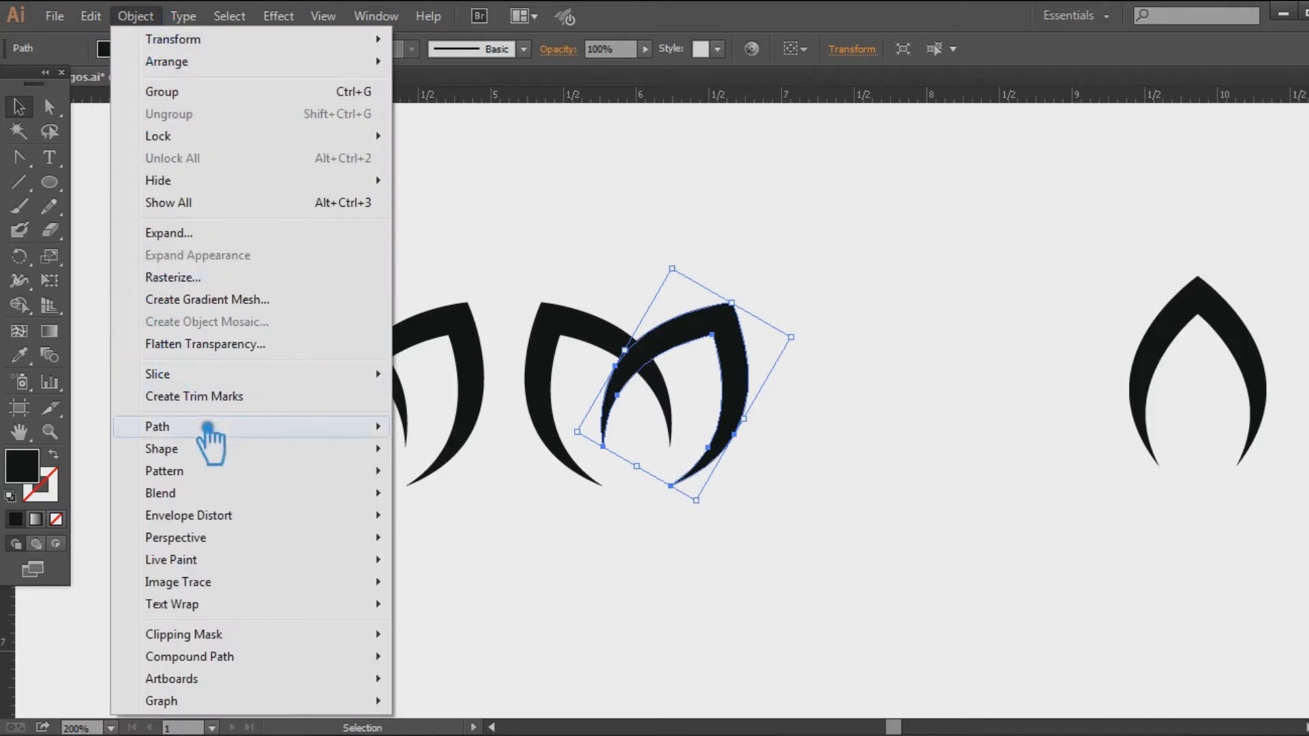
mouse_move(371, 443)
click(534, 502)
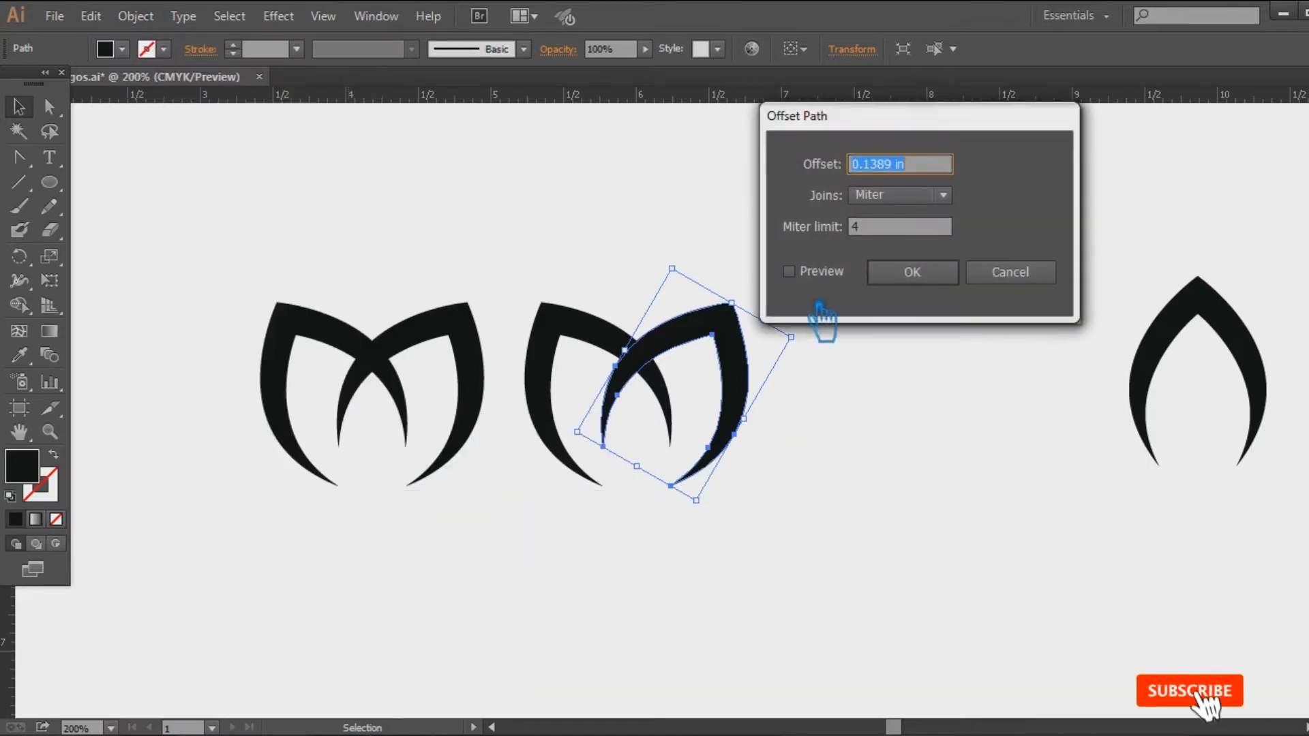
double_click(890, 164)
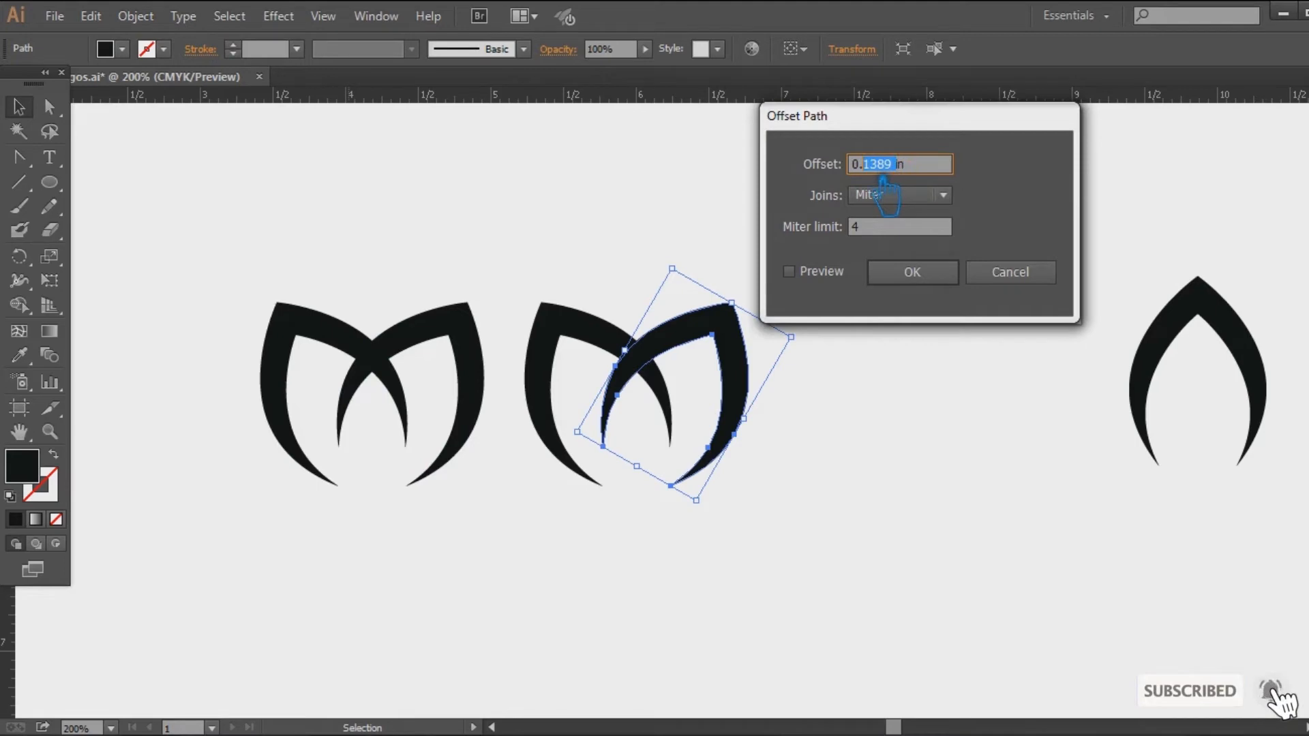
text(05)
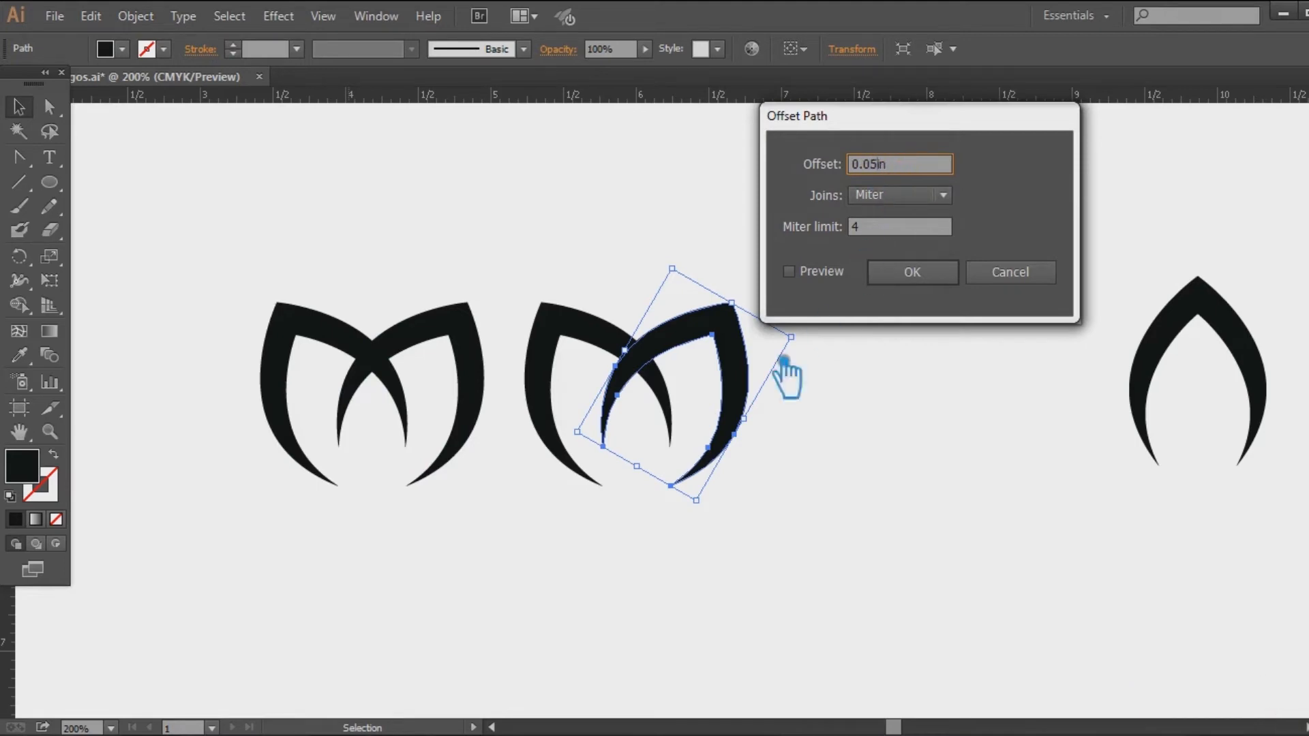
click(791, 273)
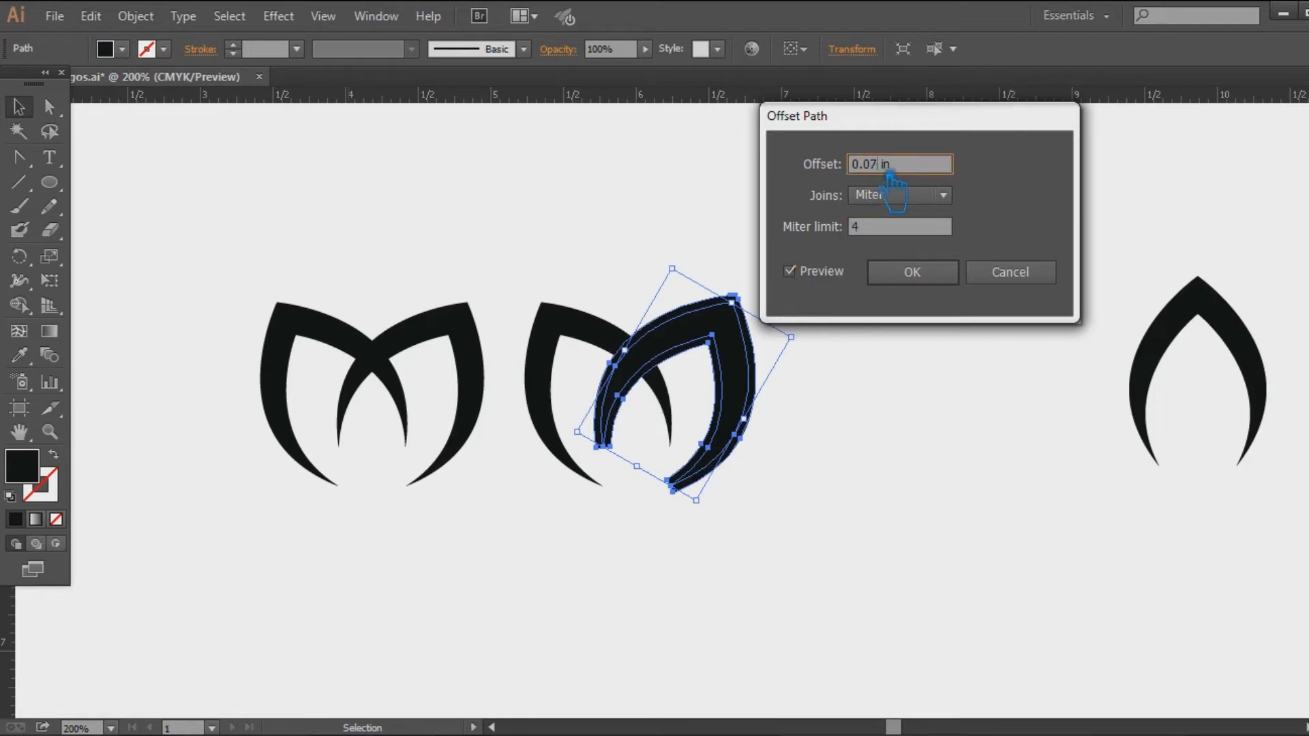
click(891, 232)
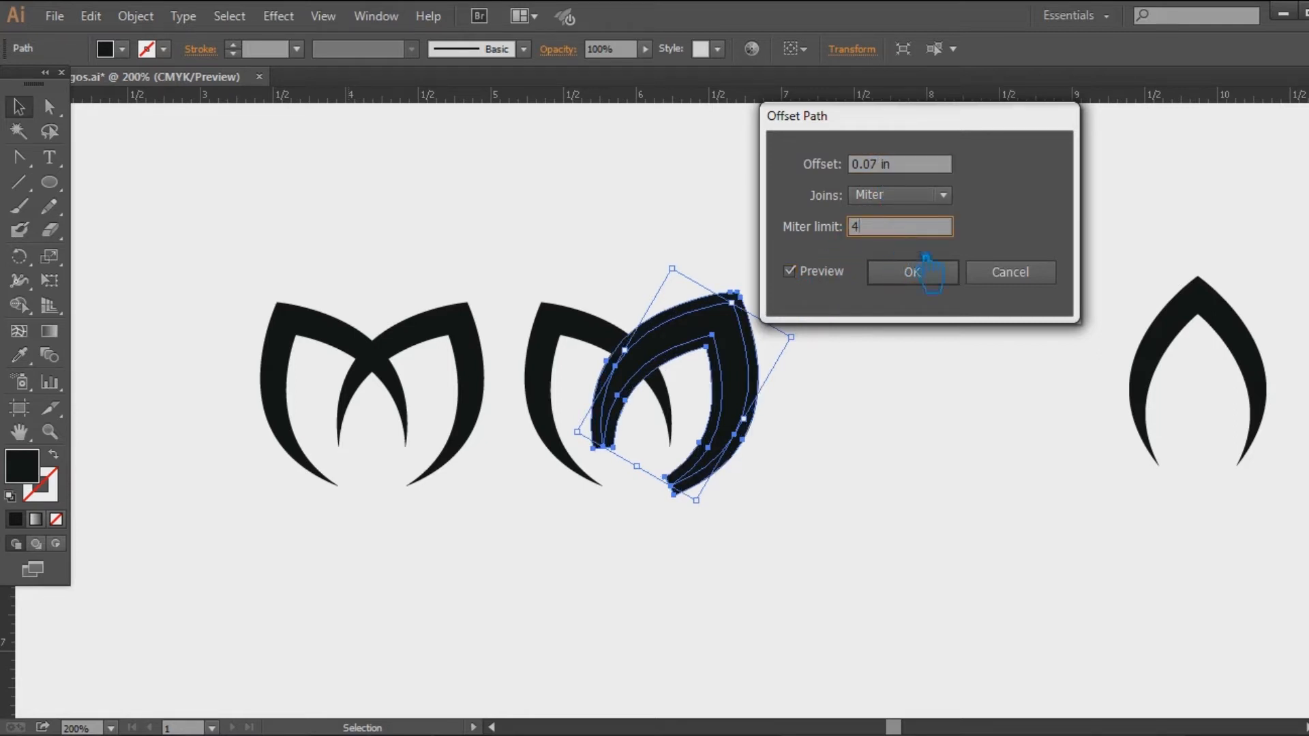
click(958, 276)
Divide the duplicate's overlapping arches and offset shape with Pathfinder's Divide, and ungroup the resulting pieces
click(857, 480)
drag(858, 484, 544, 271)
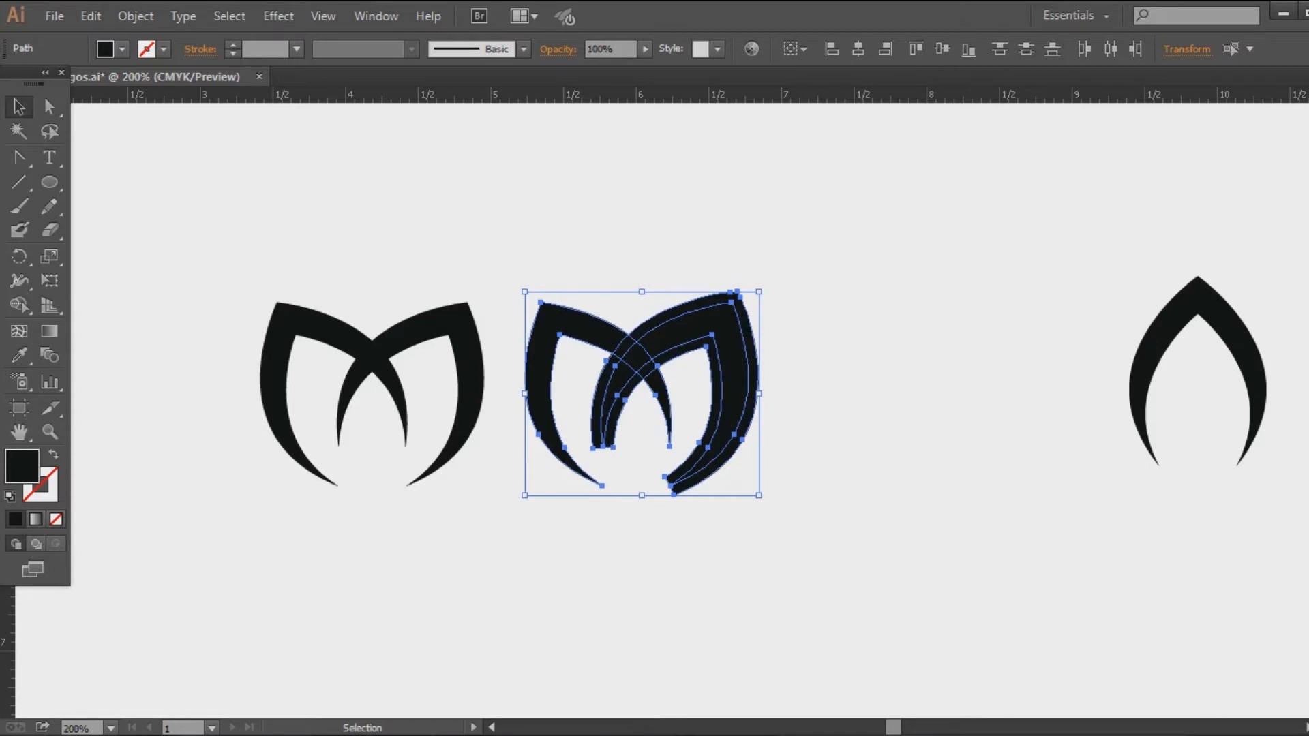
key(ctrl+shift+F9)
click(1127, 692)
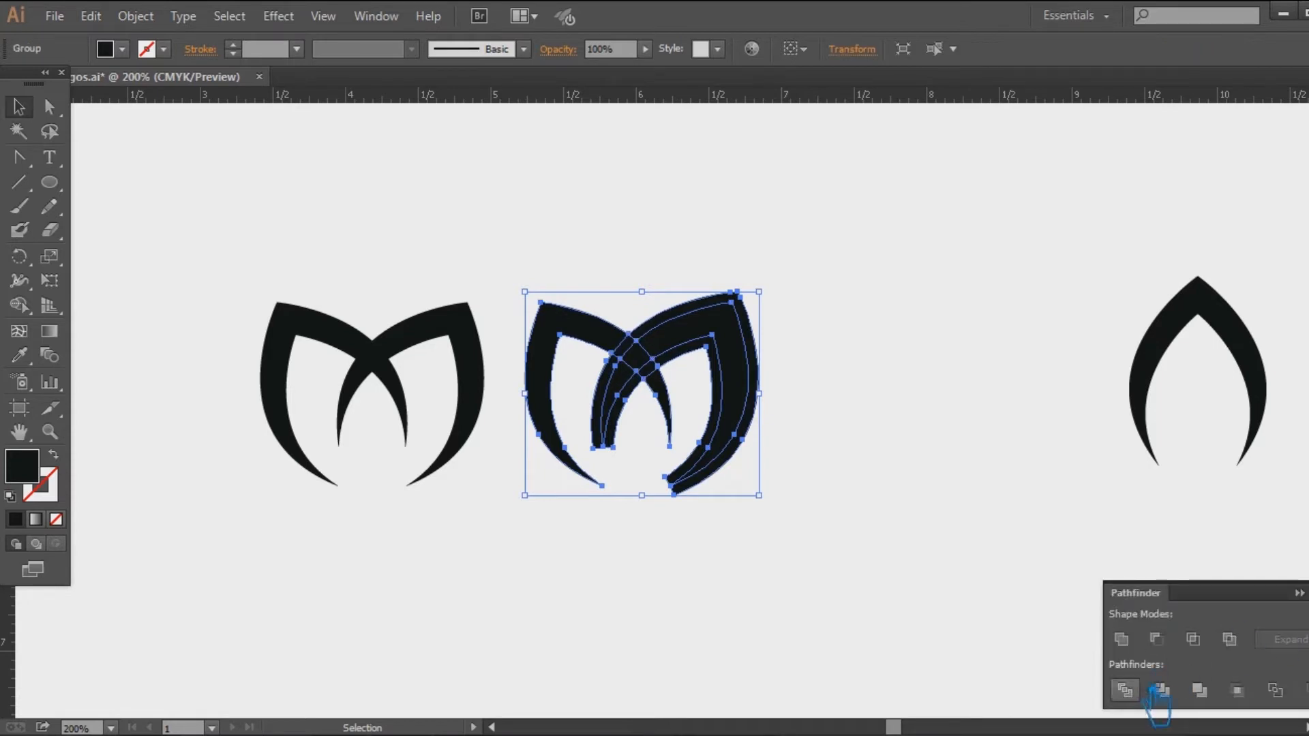
click(1300, 593)
click(814, 426)
right_click(680, 306)
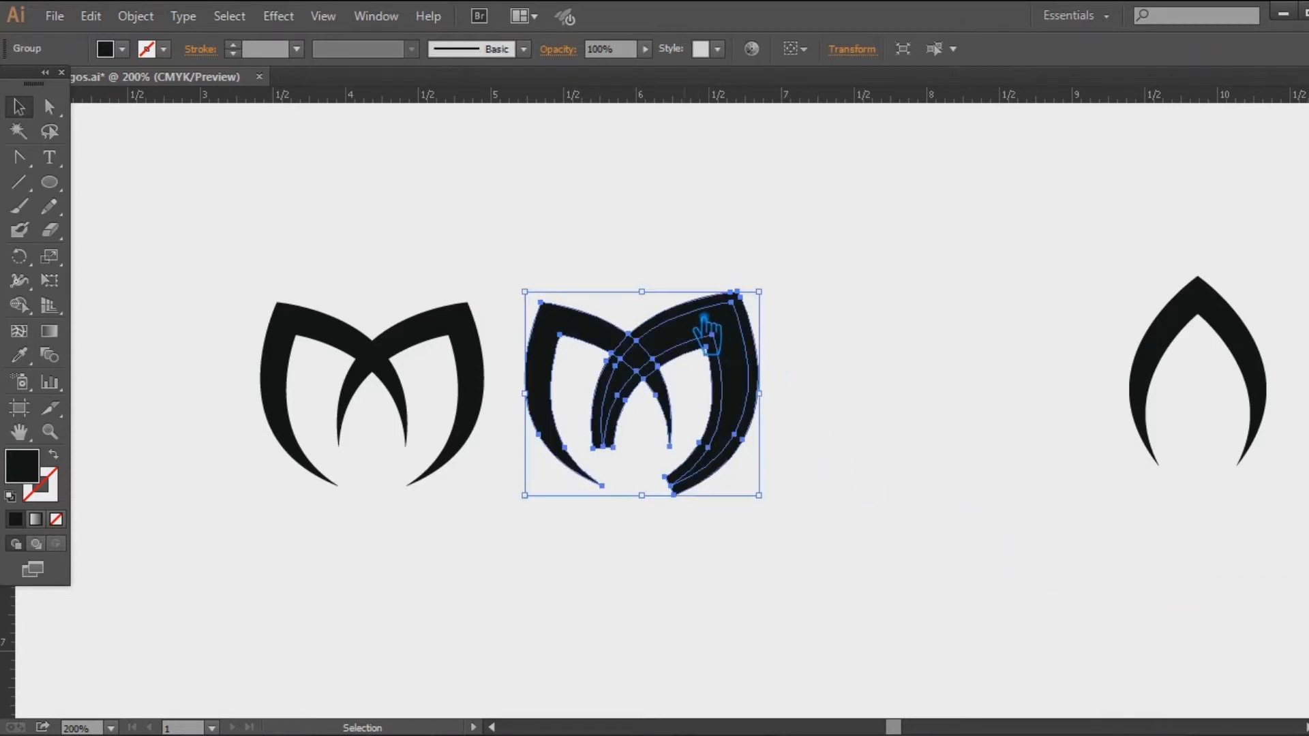
click(737, 423)
Delete the offset outline pieces and the leftover fragments at the crossing to open a gap beside the right arch
click(693, 327)
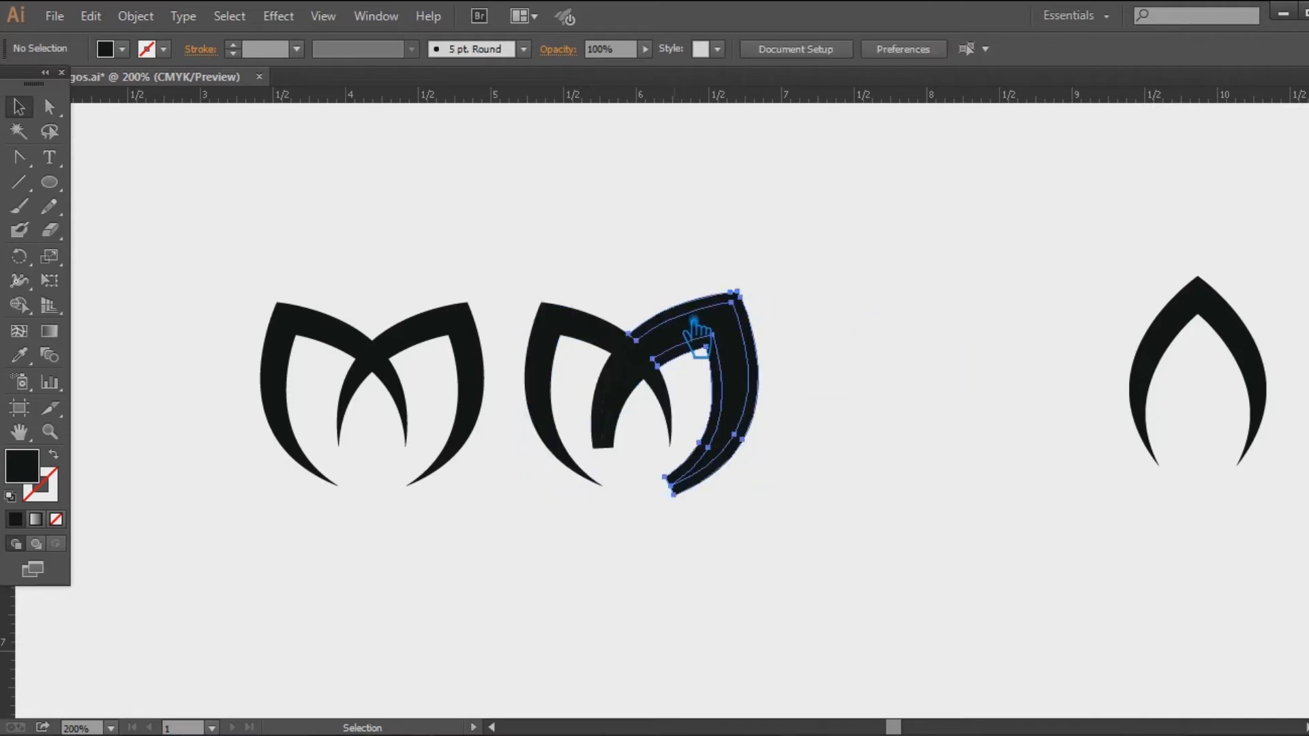
key(Delete)
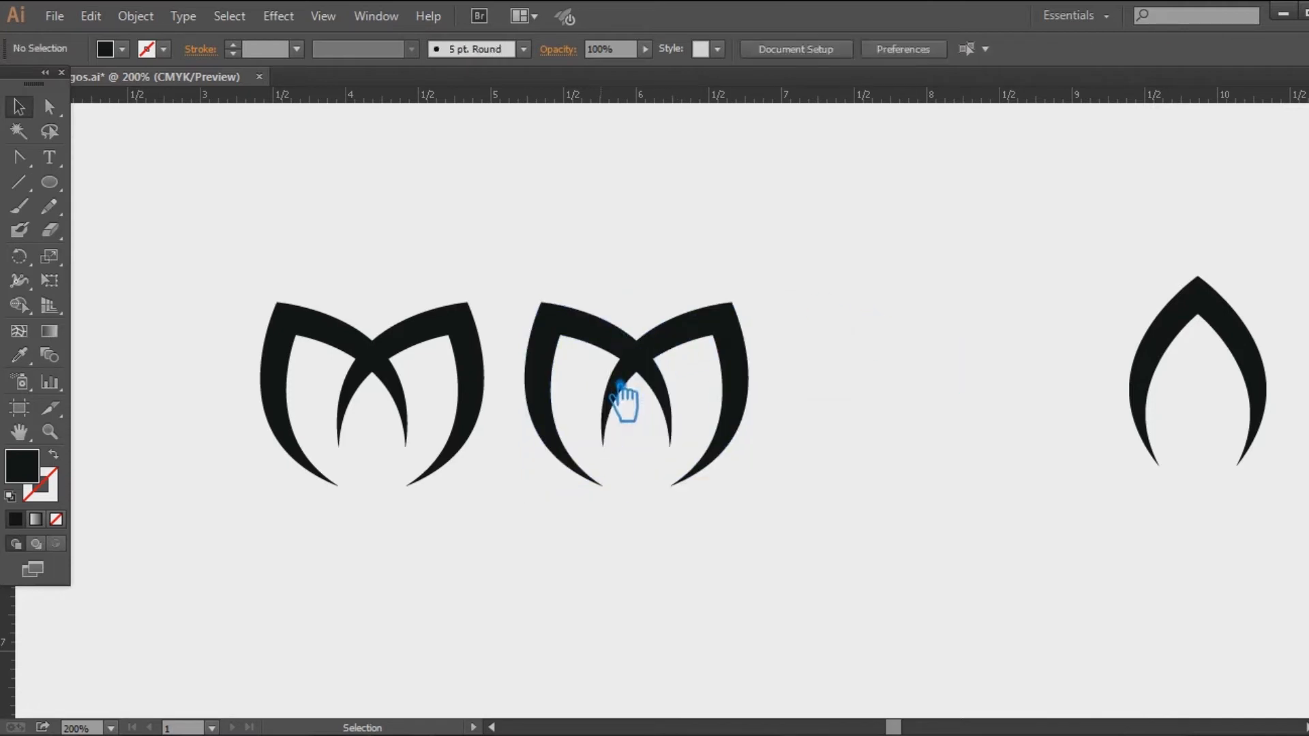
click(635, 352)
key(Delete)
click(665, 376)
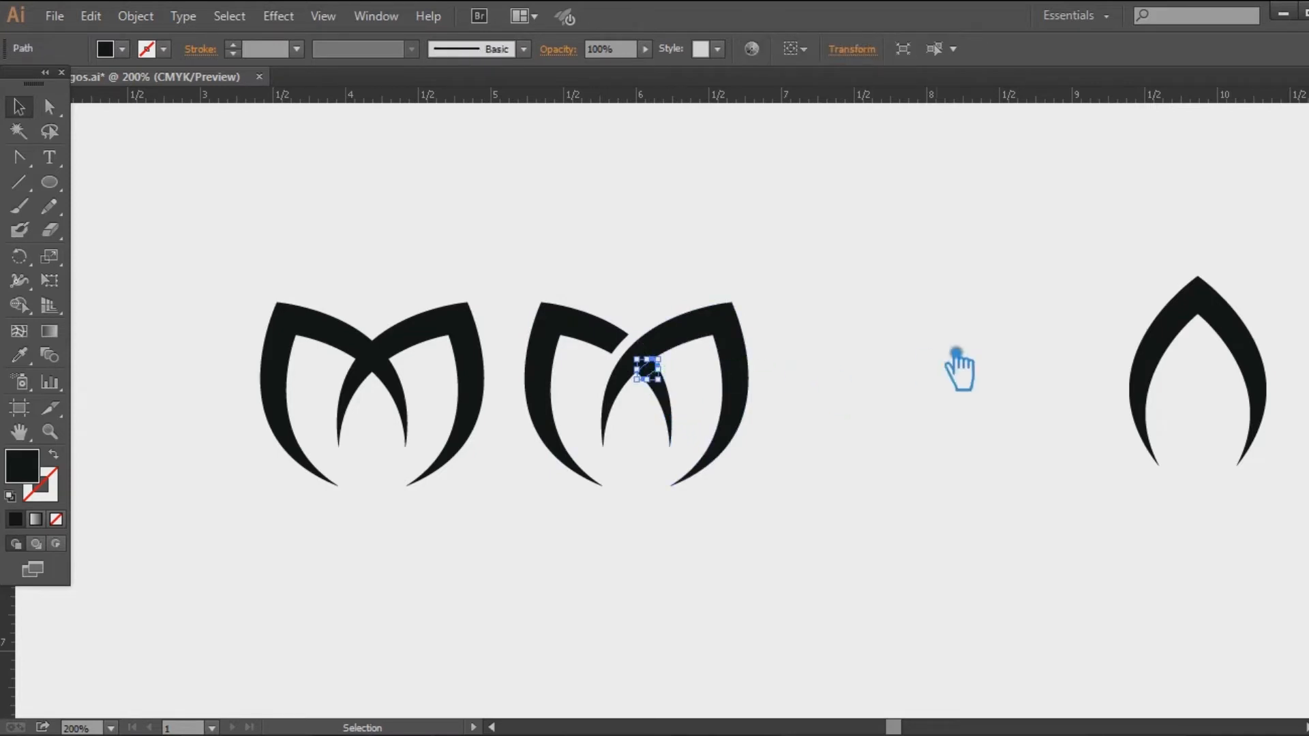
key(Delete)
Merge the pieces of the duplicate's right arch with Pathfinder's Unite and save the document
click(619, 413)
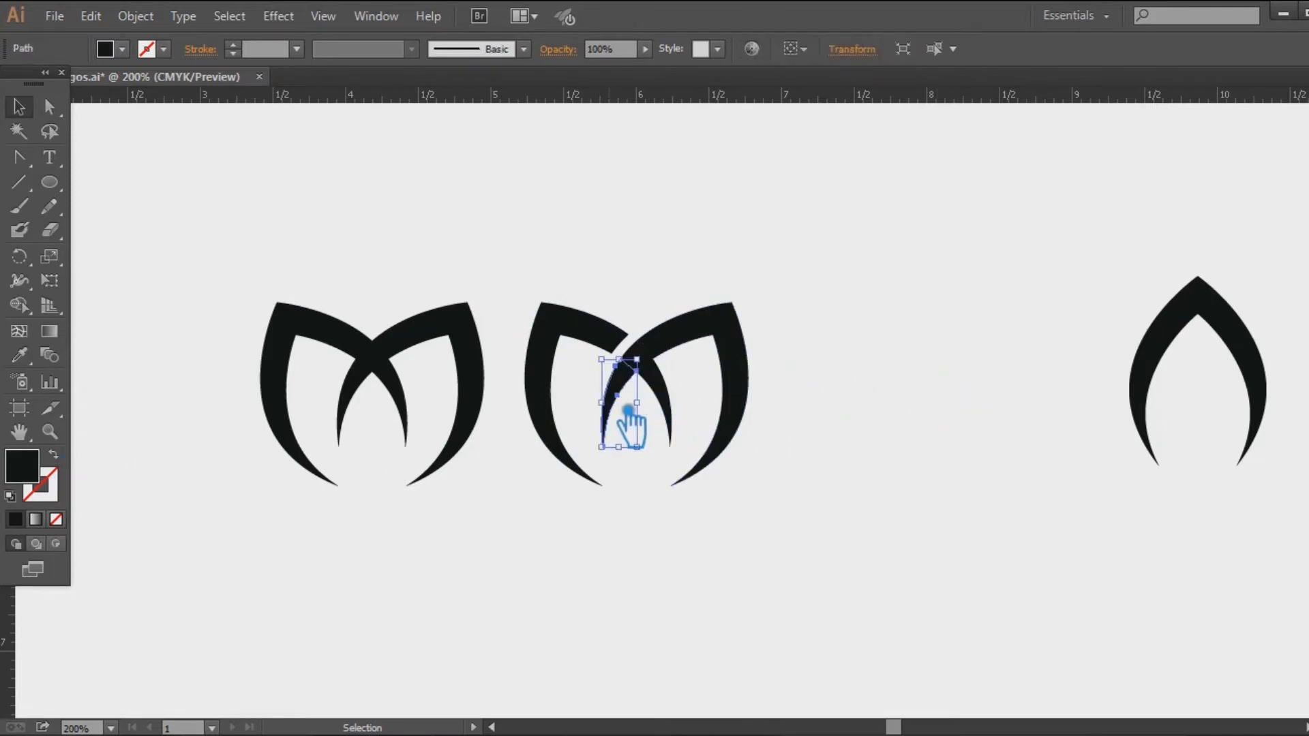
shift+click(724, 357)
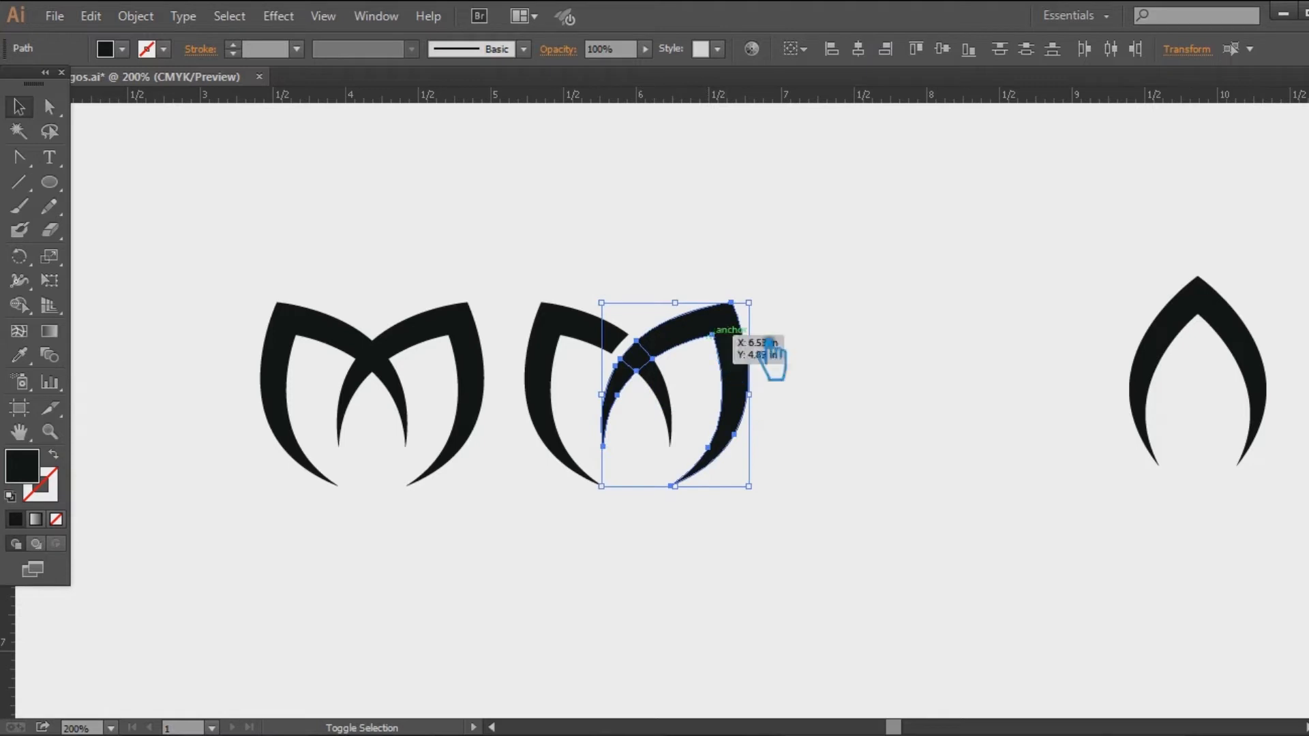
key(ctrl+shift+F9)
click(1122, 639)
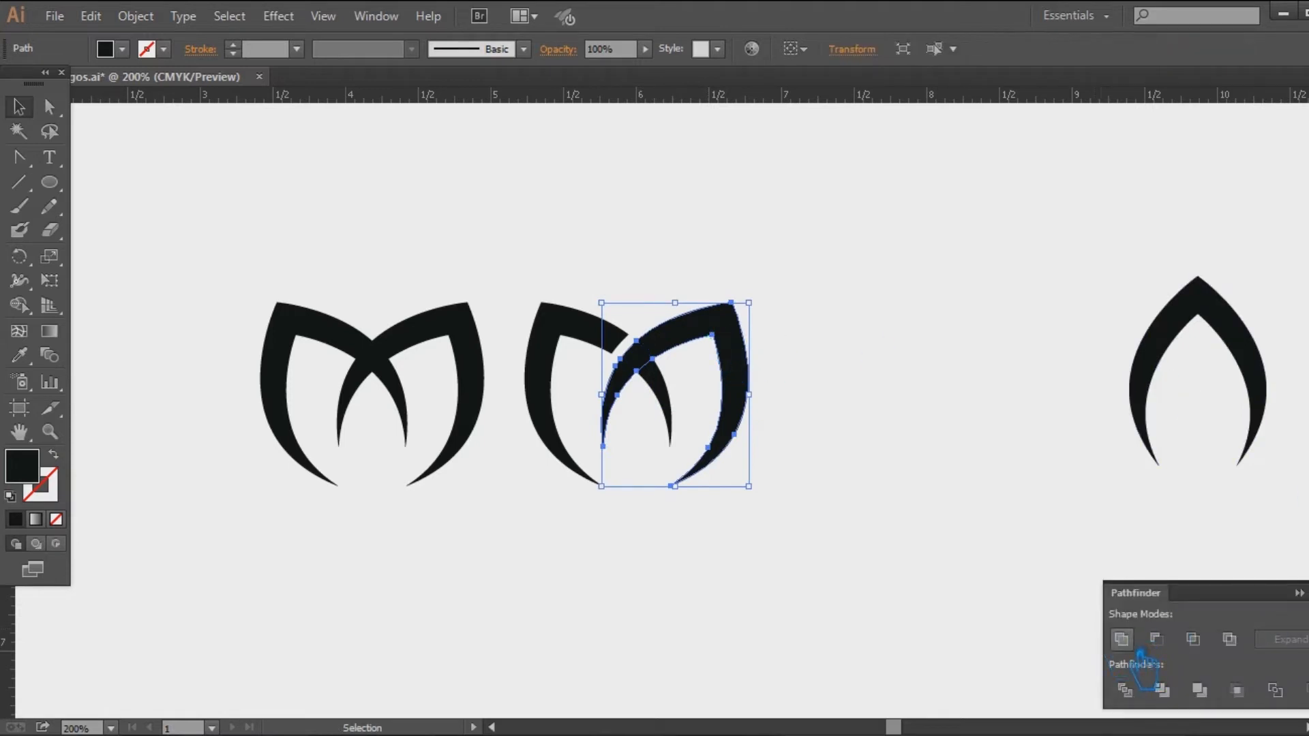
click(1299, 593)
click(980, 498)
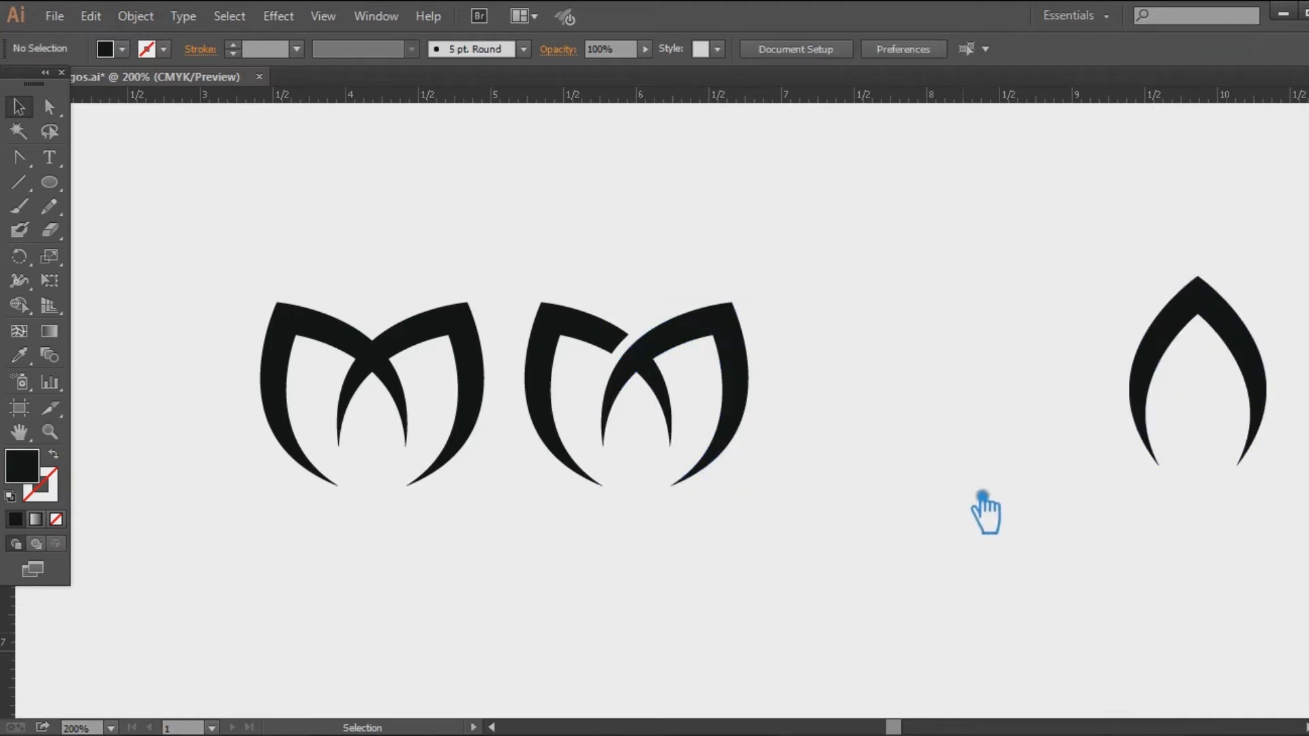
key(ctrl+s)
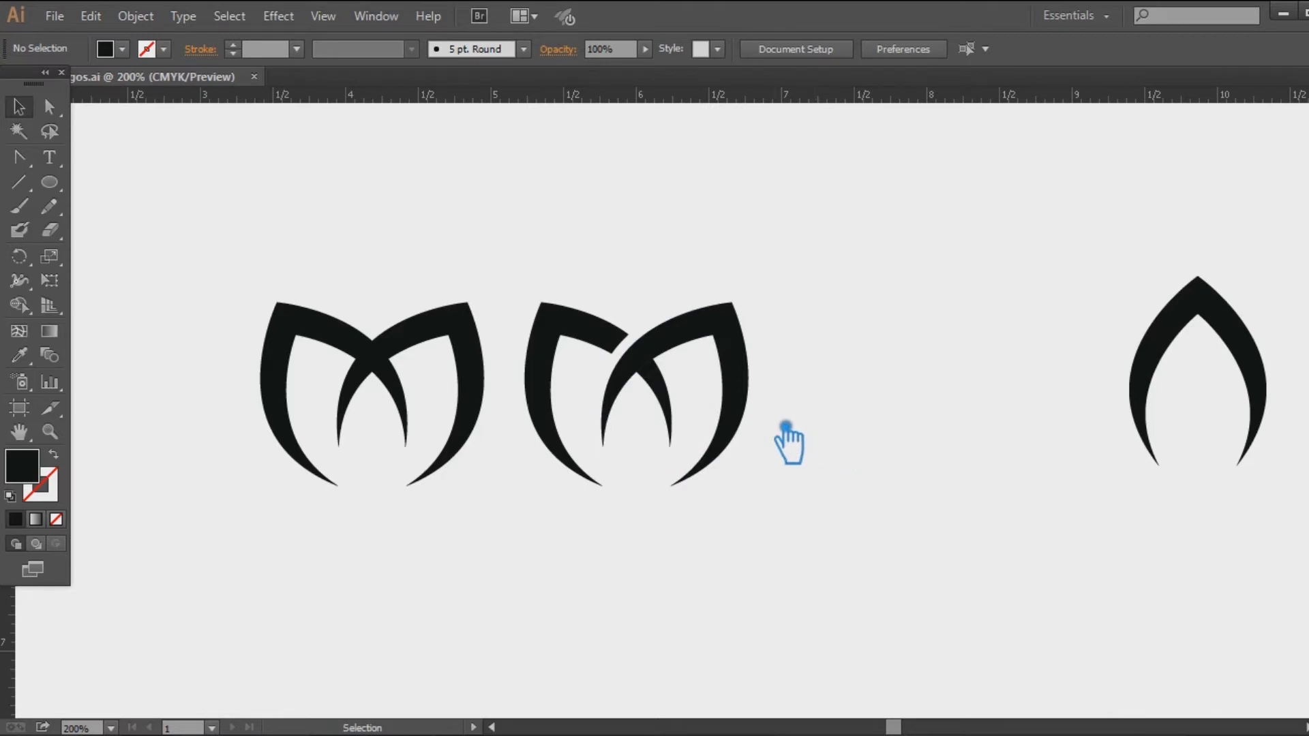
Fill the outer piece of the duplicate's left arch with the orange-brown colour b27242
click(547, 341)
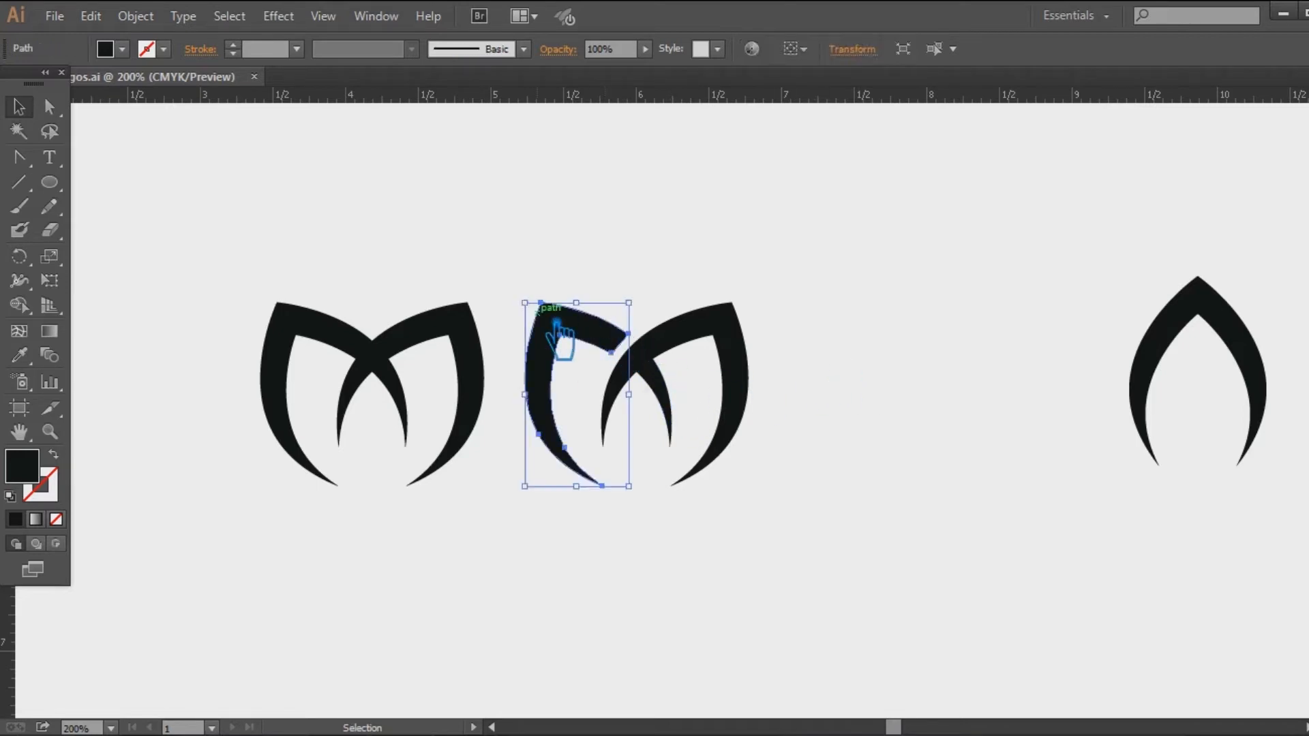
double_click(34, 477)
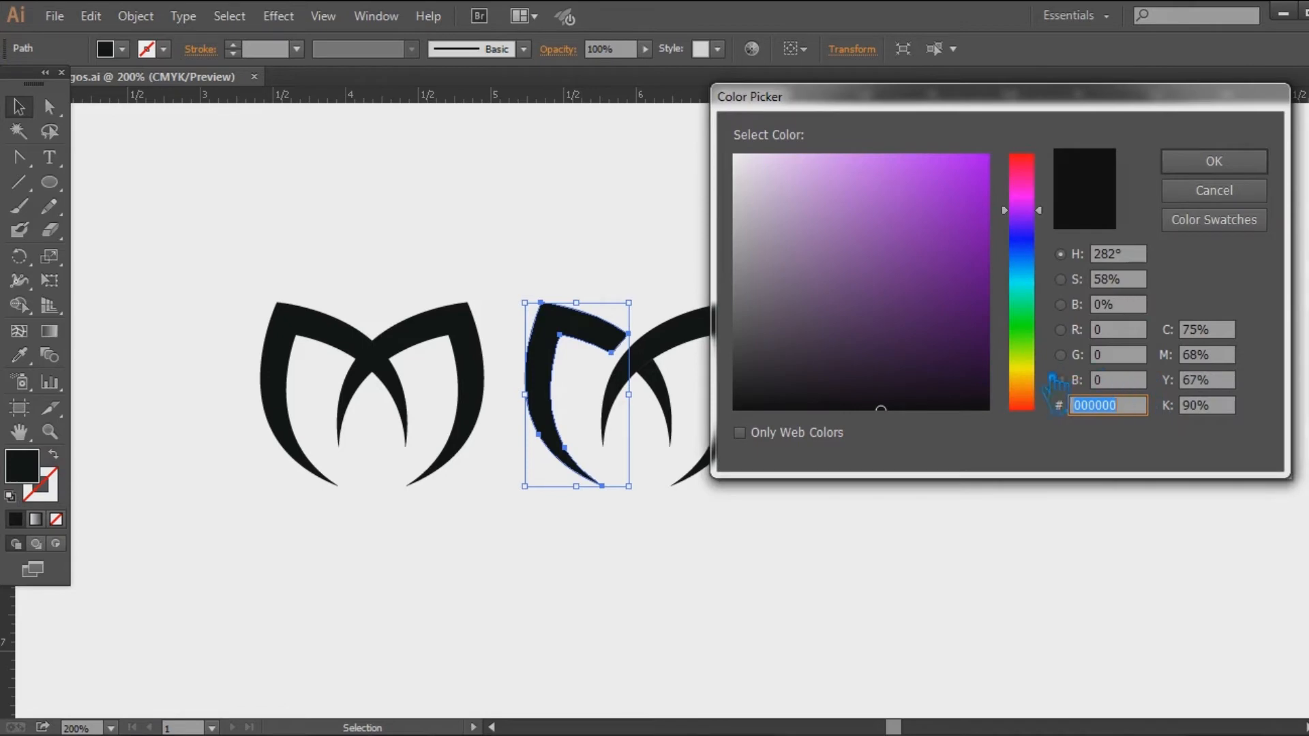
click(1047, 277)
drag(1049, 290, 1054, 390)
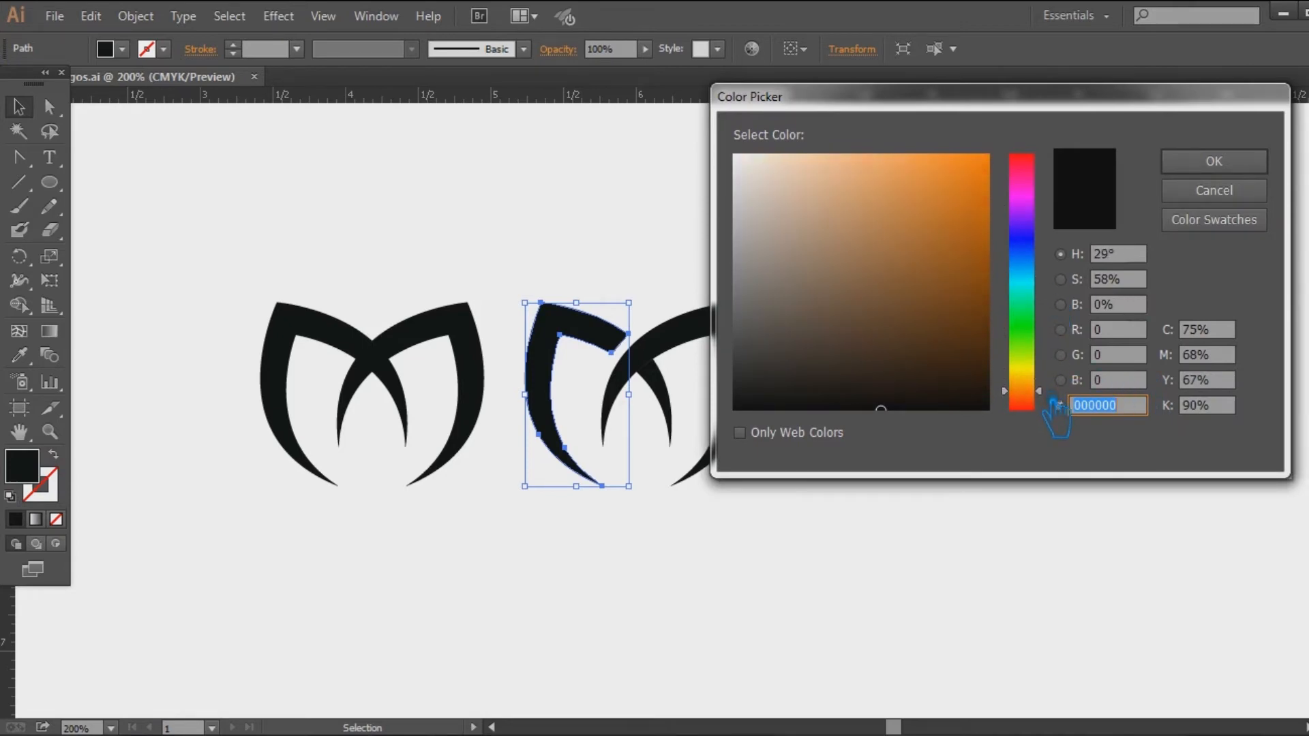
mouse_move(952, 307)
mouse_down()
mouse_move(912, 263)
mouse_move(917, 242)
mouse_up()
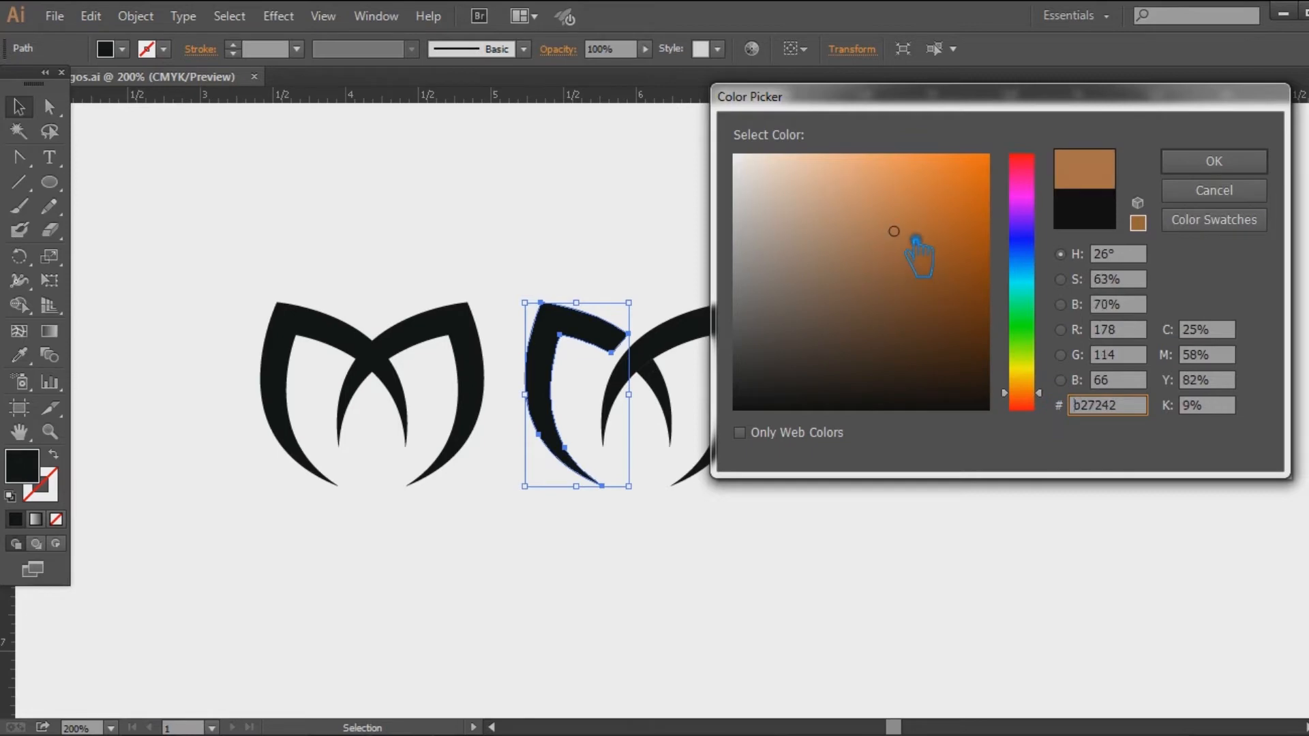
click(1215, 163)
click(1101, 258)
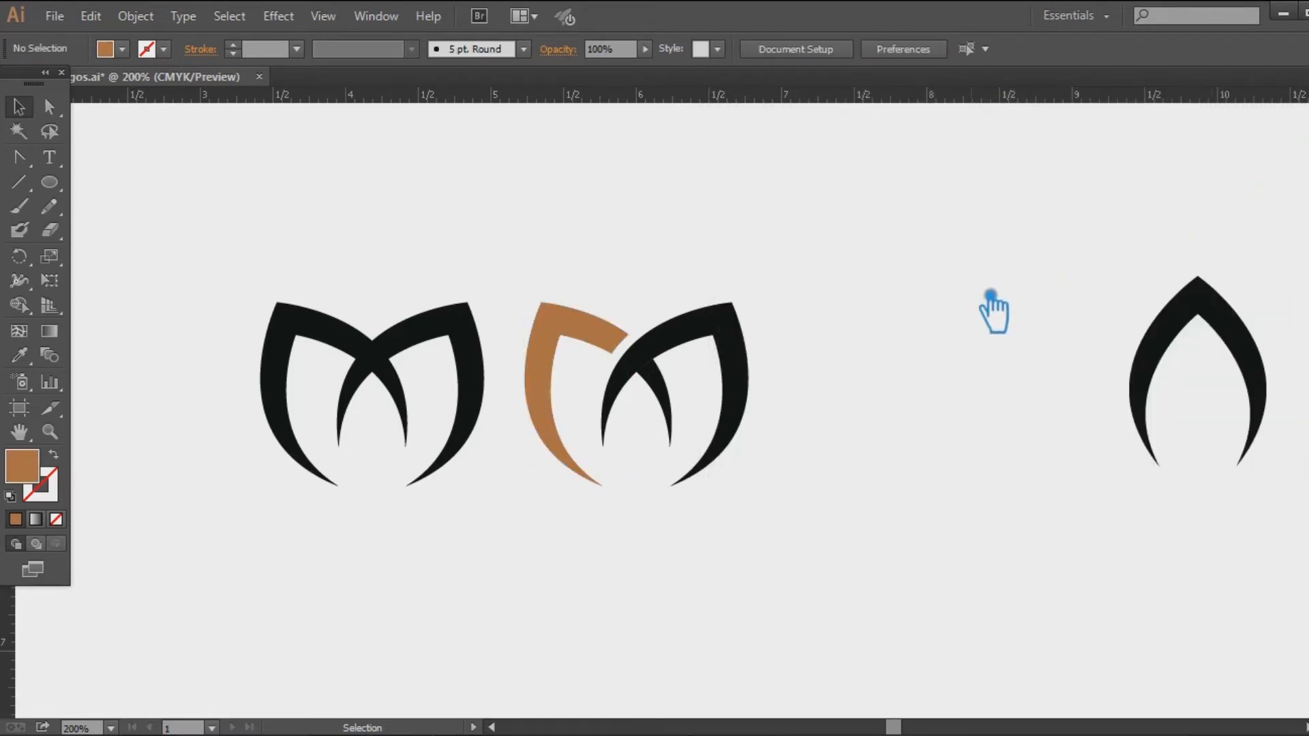
Match the duplicate's right arch to its left arch's colour and lighten the fill to c68152
click(742, 335)
click(20, 355)
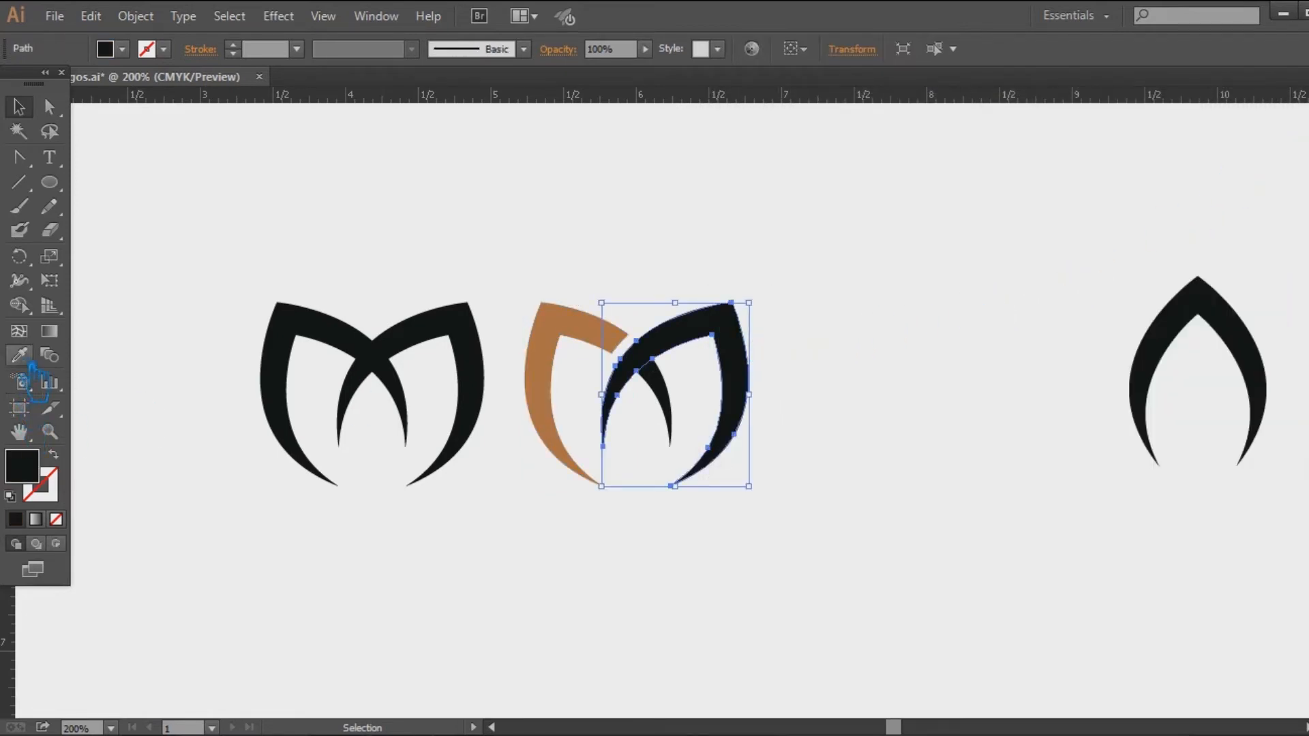
click(594, 369)
double_click(41, 482)
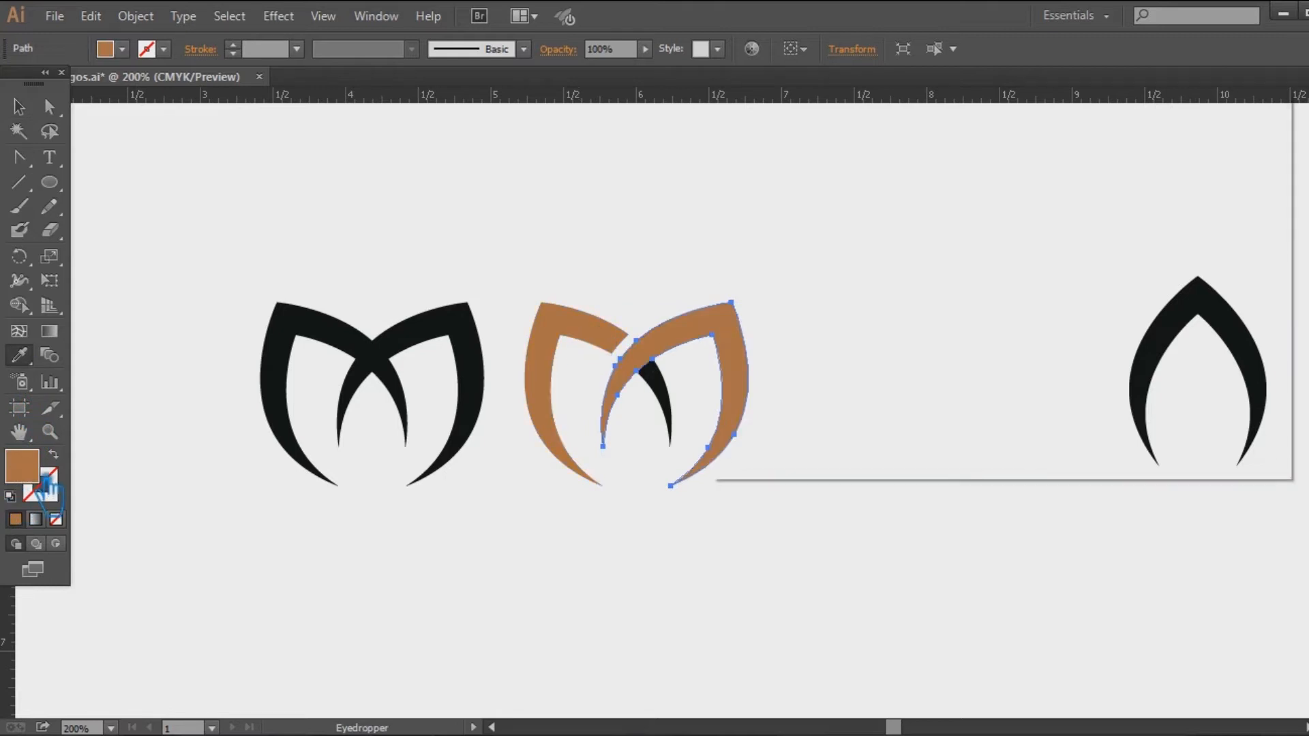
click(883, 211)
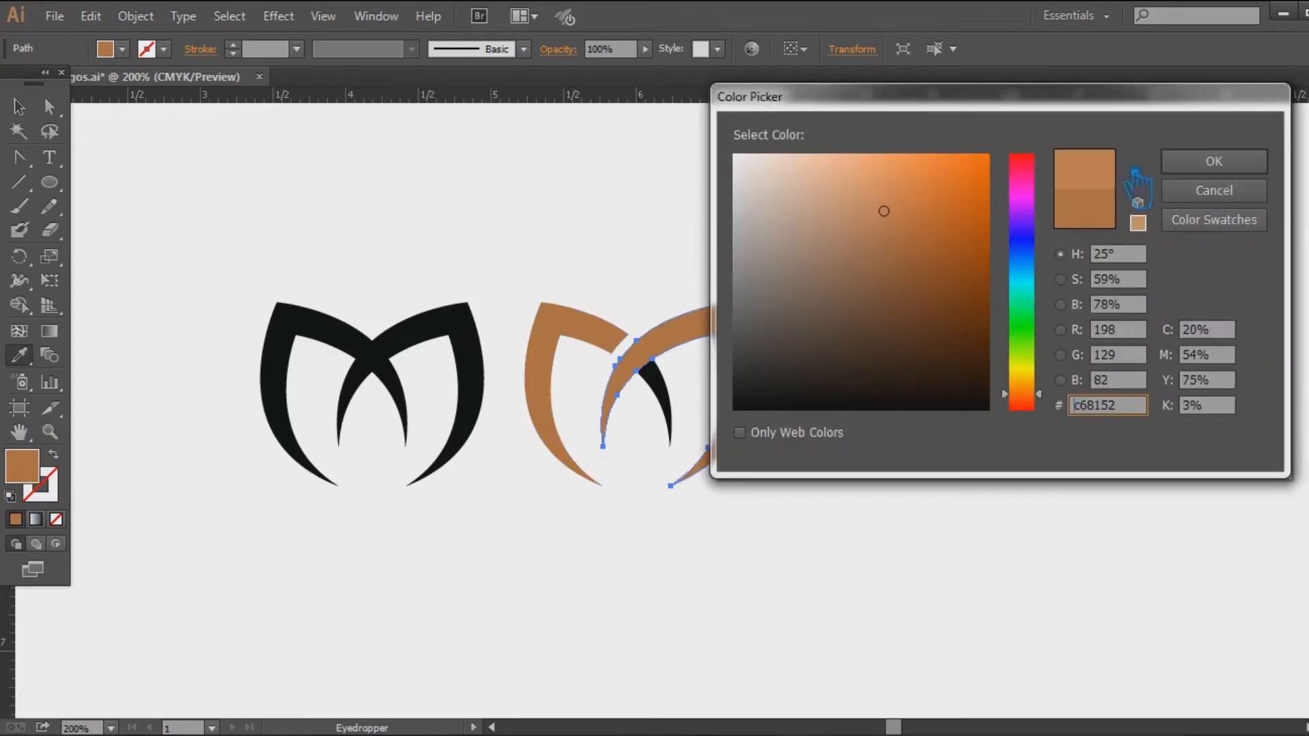
click(1214, 161)
click(678, 292)
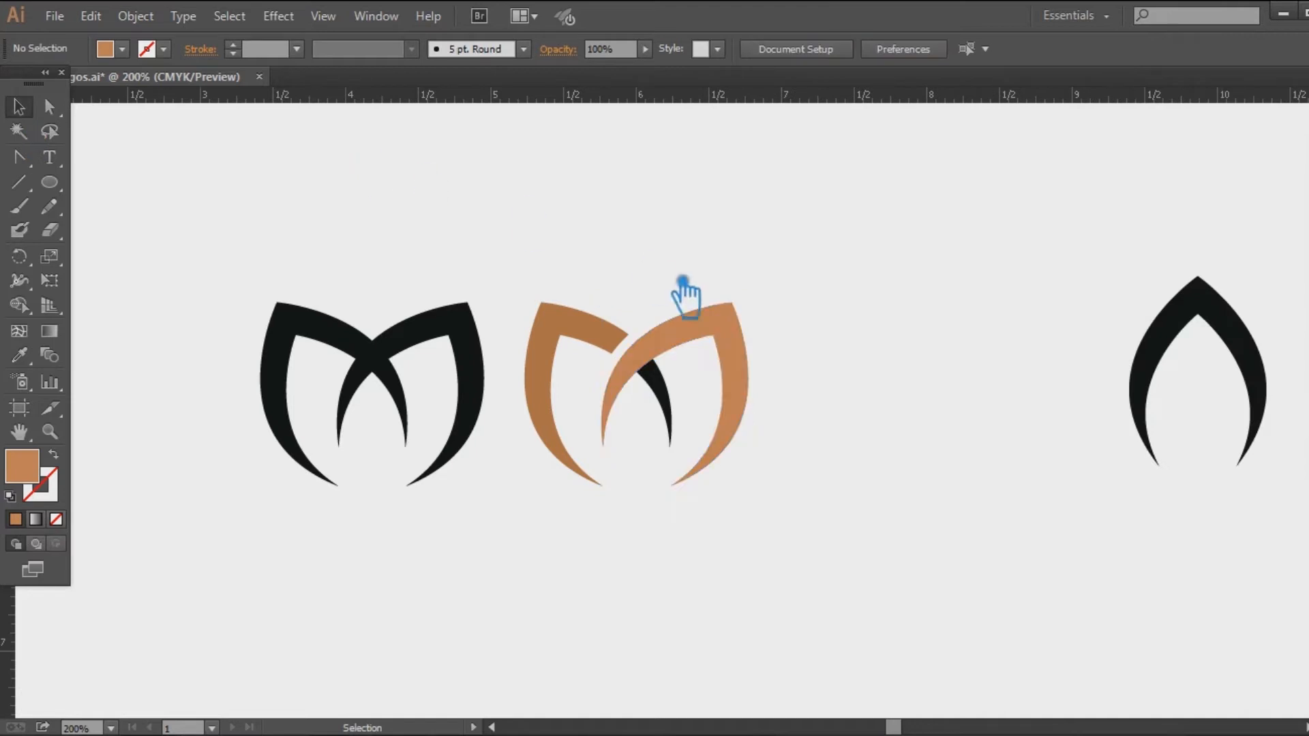
Sample the right arch's lighter orange onto the inner leg of the duplicate's left arch
click(668, 406)
click(34, 358)
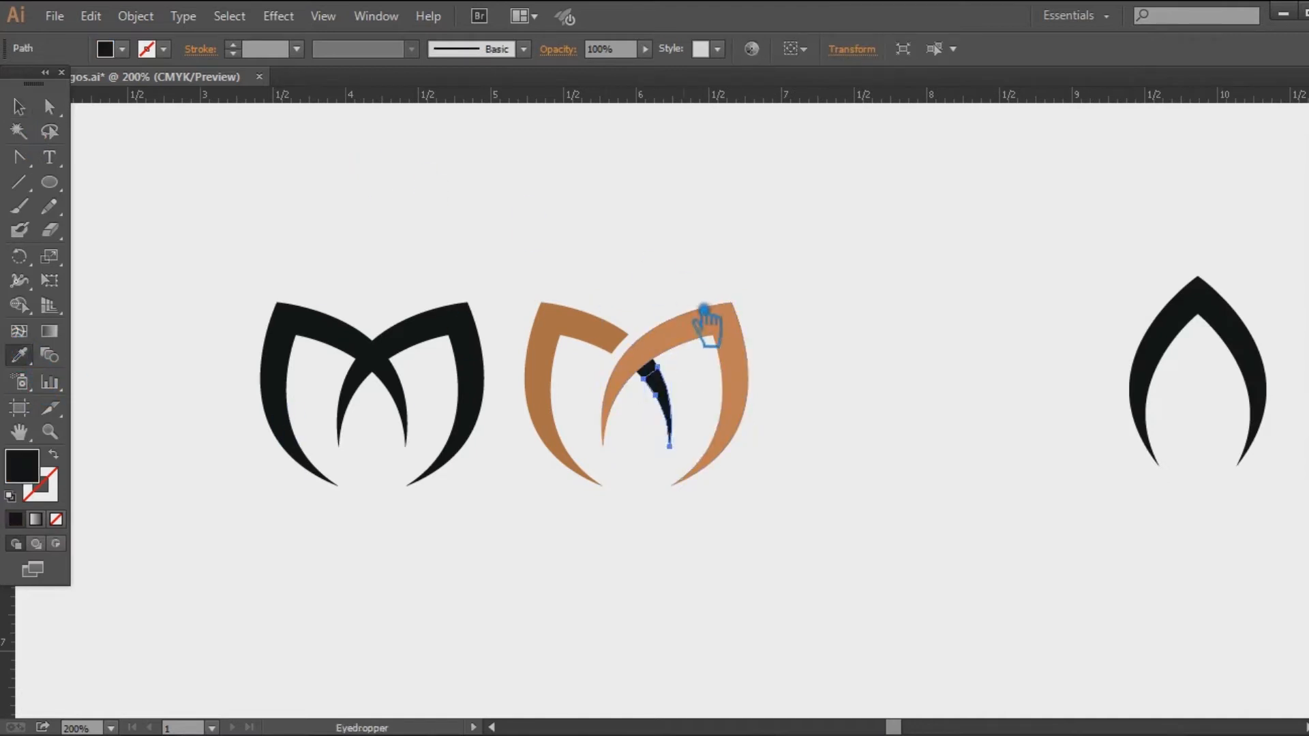
click(717, 343)
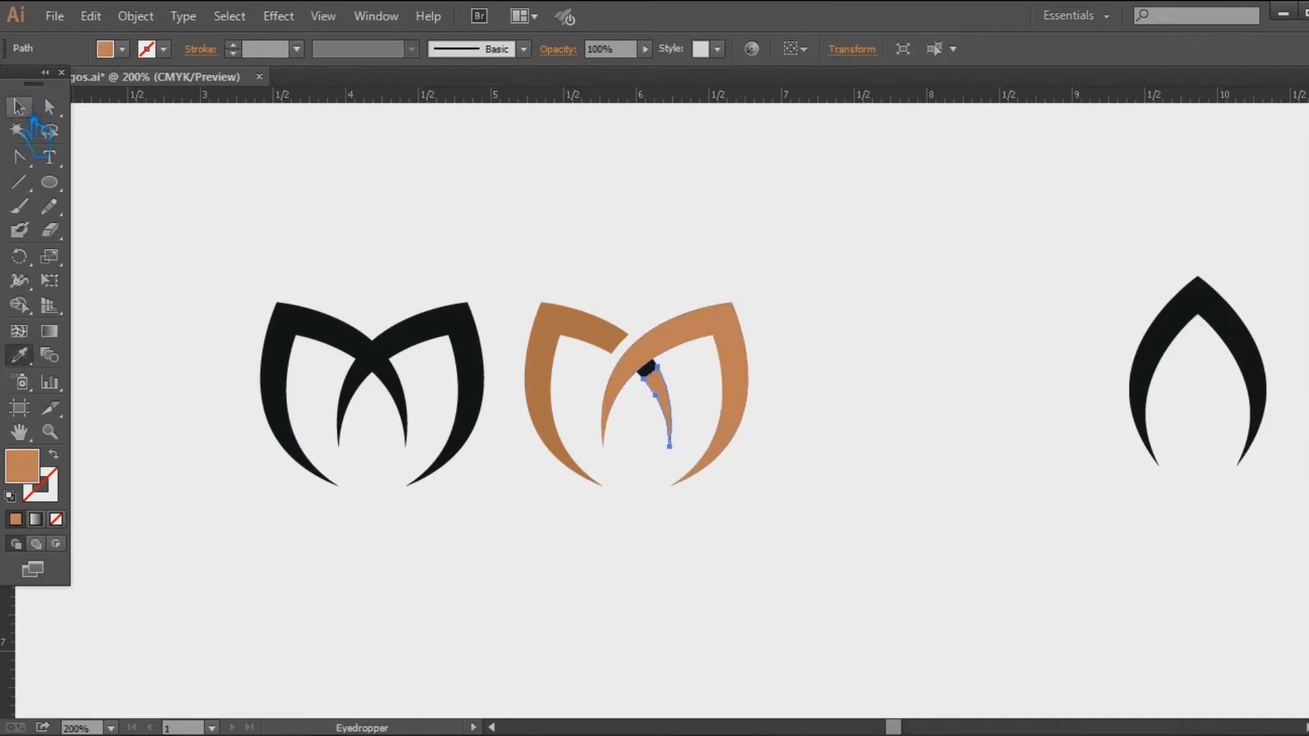
click(19, 106)
click(684, 357)
Sample the left arch's orange-brown onto the small black piece just below the duplicate's crossing
click(648, 374)
click(21, 355)
click(603, 337)
click(19, 106)
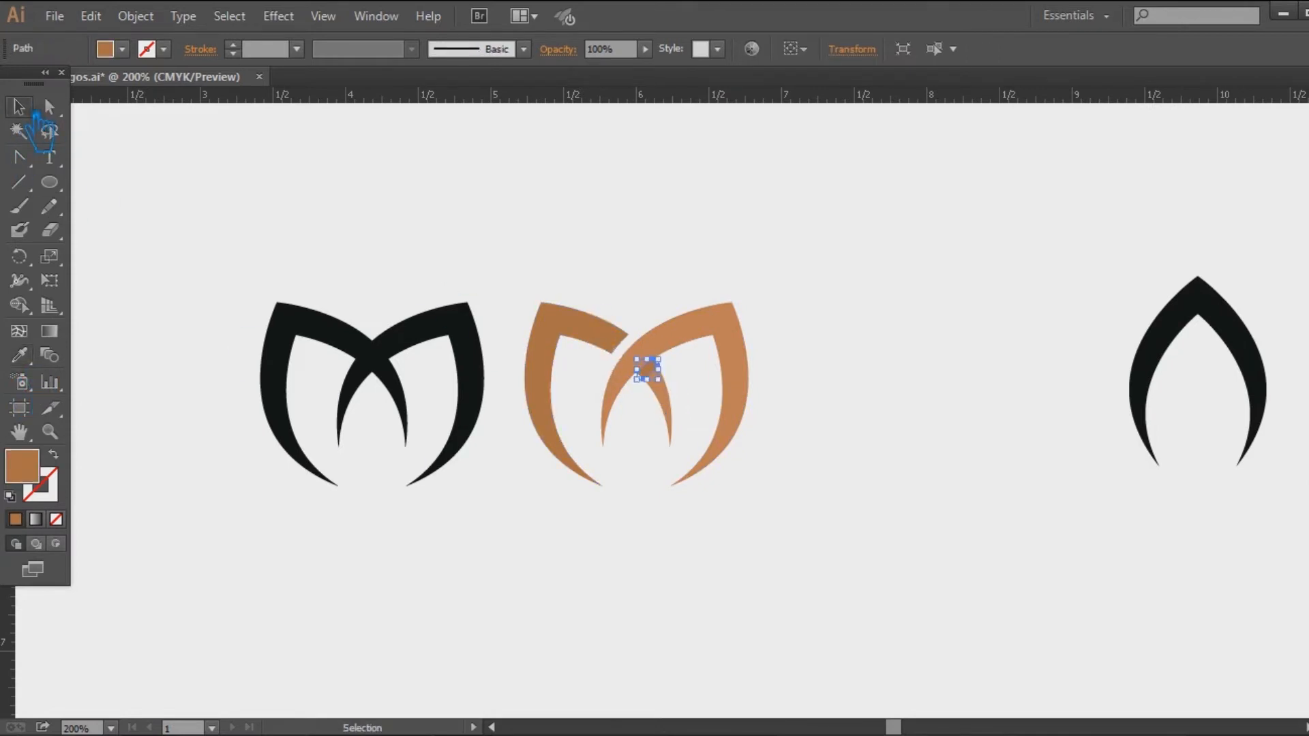
click(685, 272)
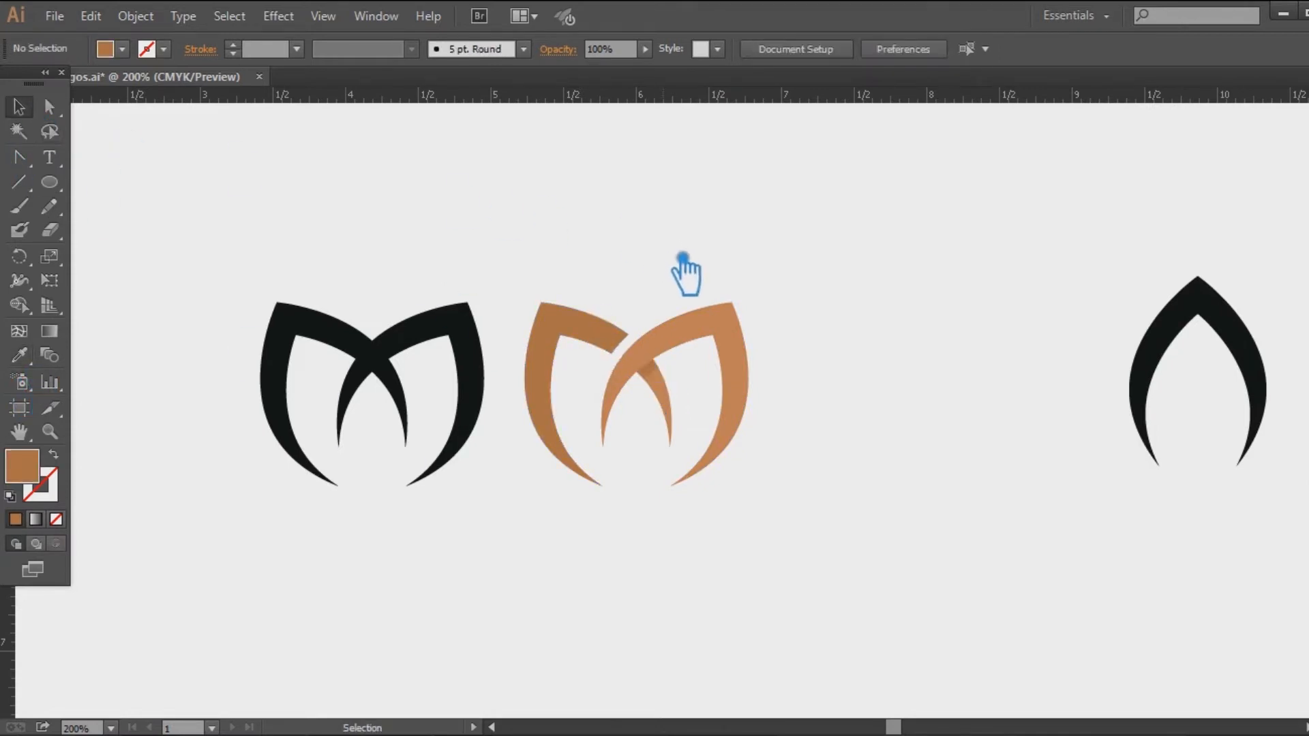
Sample the outer left arch's orange-brown onto the inner leg below the duplicate's crossing
click(682, 427)
click(20, 355)
click(609, 339)
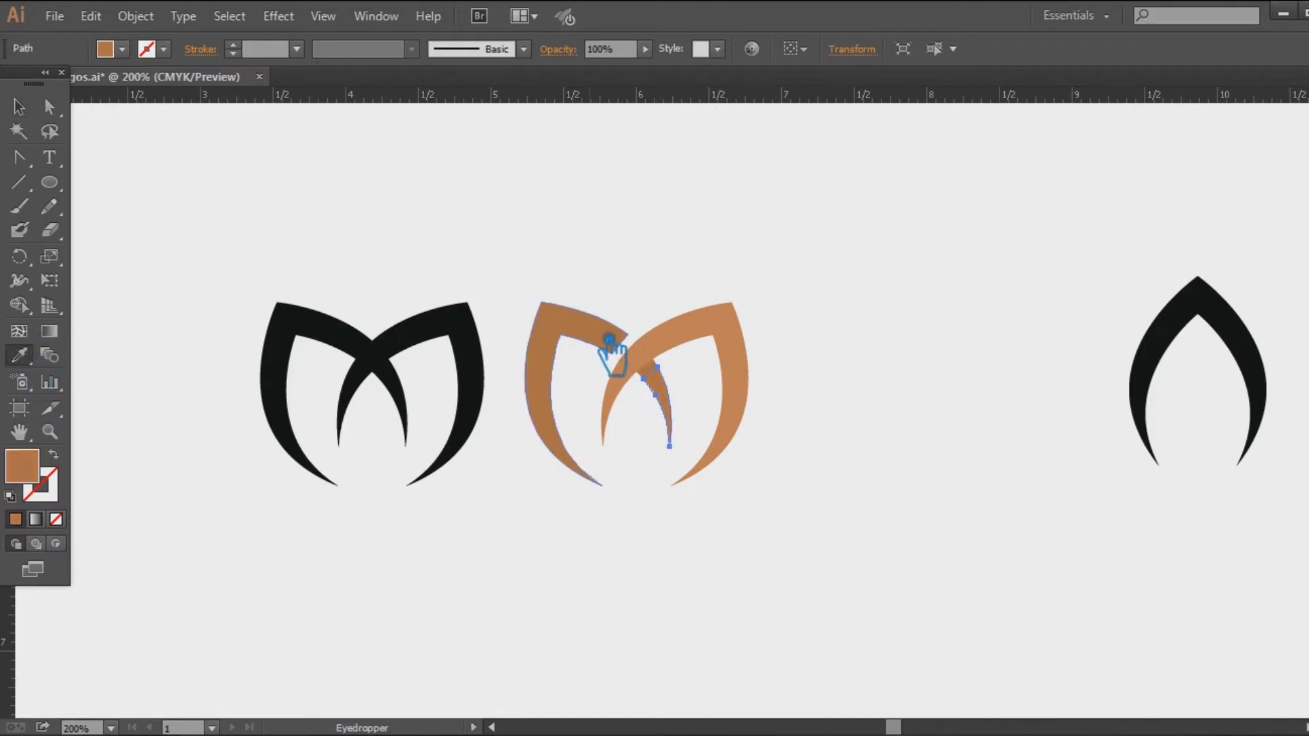
click(19, 106)
click(657, 247)
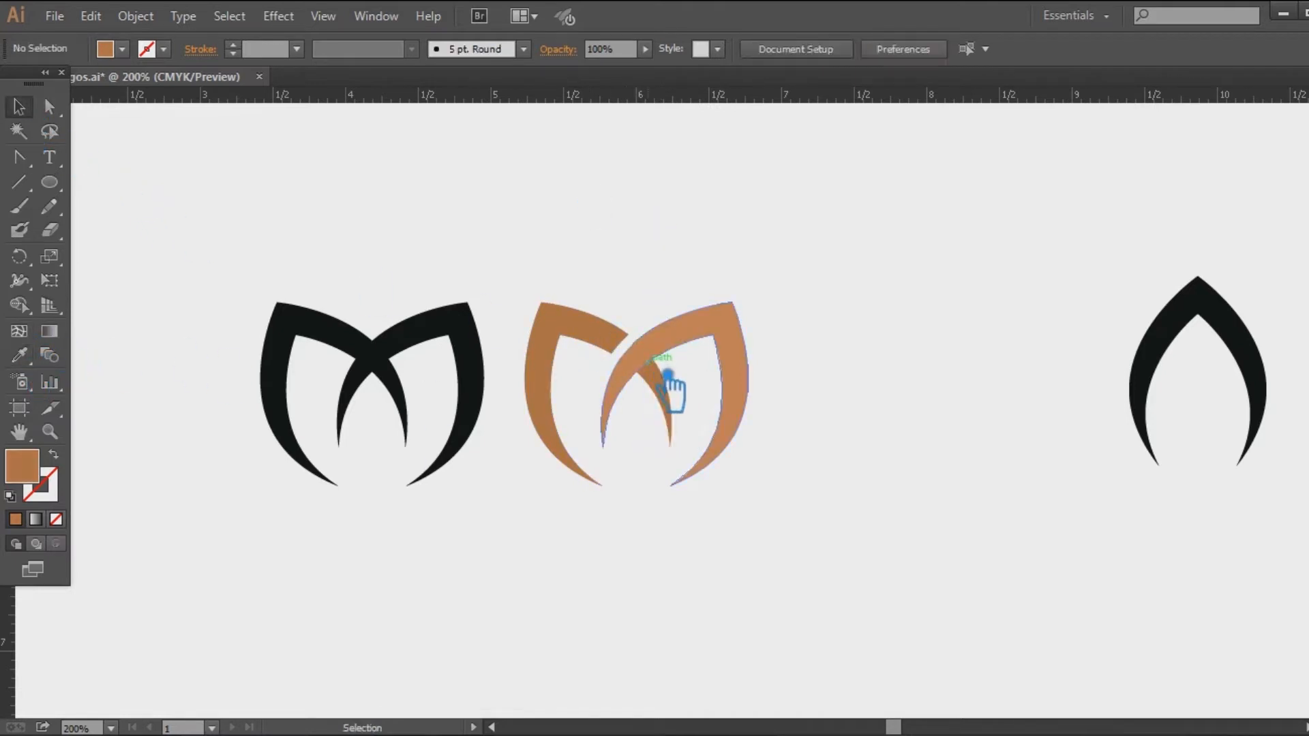
Fill the small piece just below the duplicate's crossing with a darker brown as a shadow
click(648, 372)
double_click(23, 469)
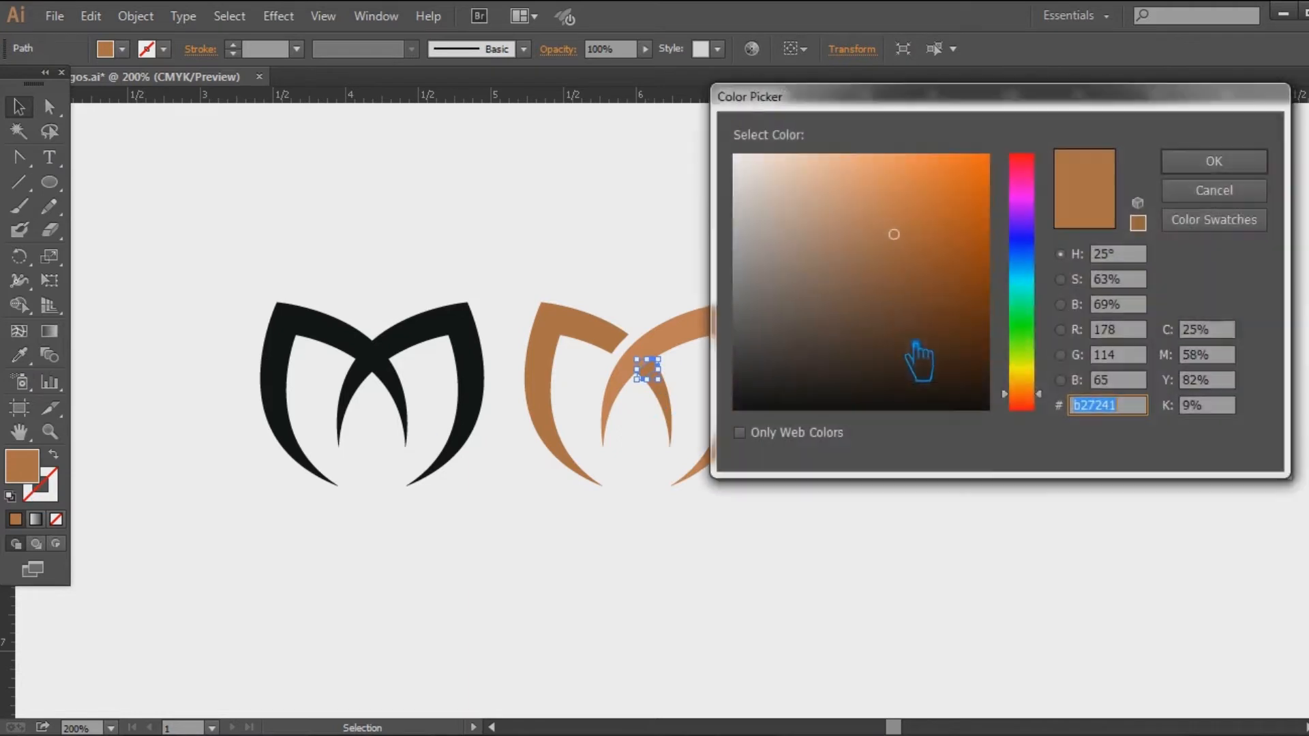
click(900, 264)
click(1211, 162)
click(1073, 196)
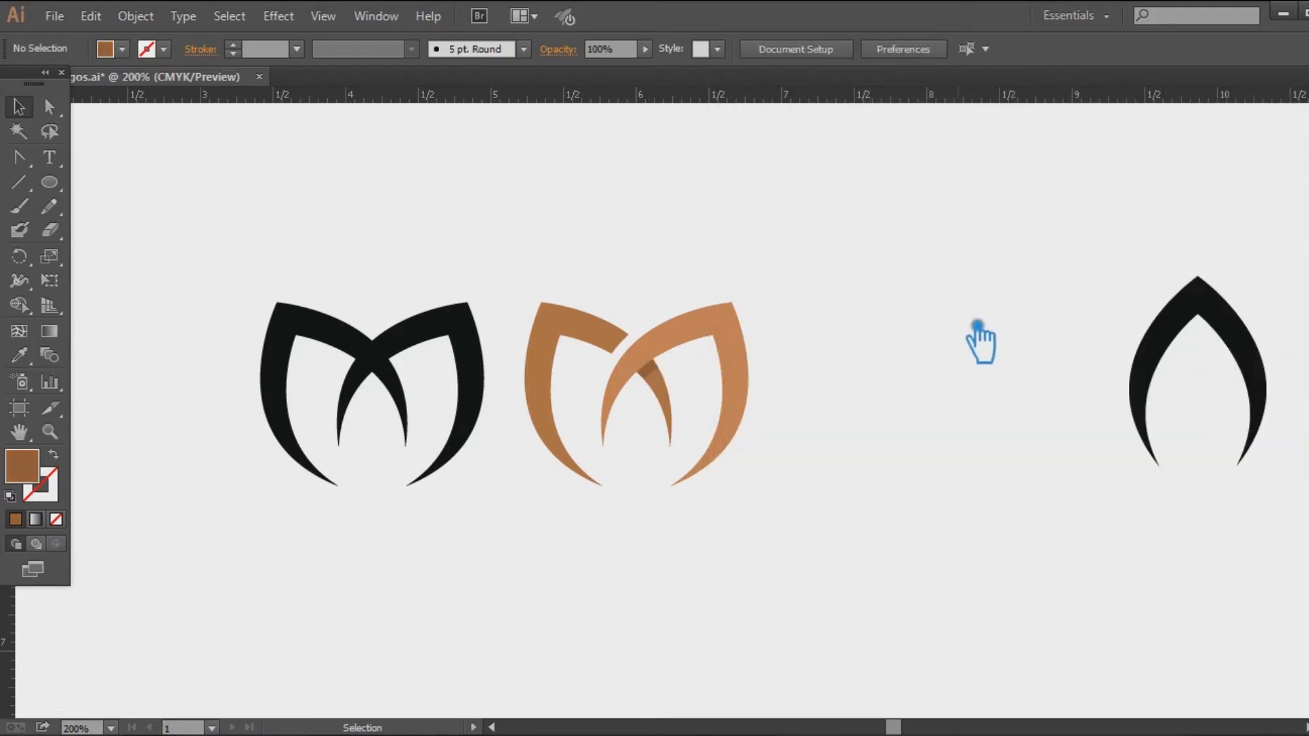
Fill the duplicate's right arch with the more saturated orange c17744
drag(830, 499, 955, 375)
click(746, 345)
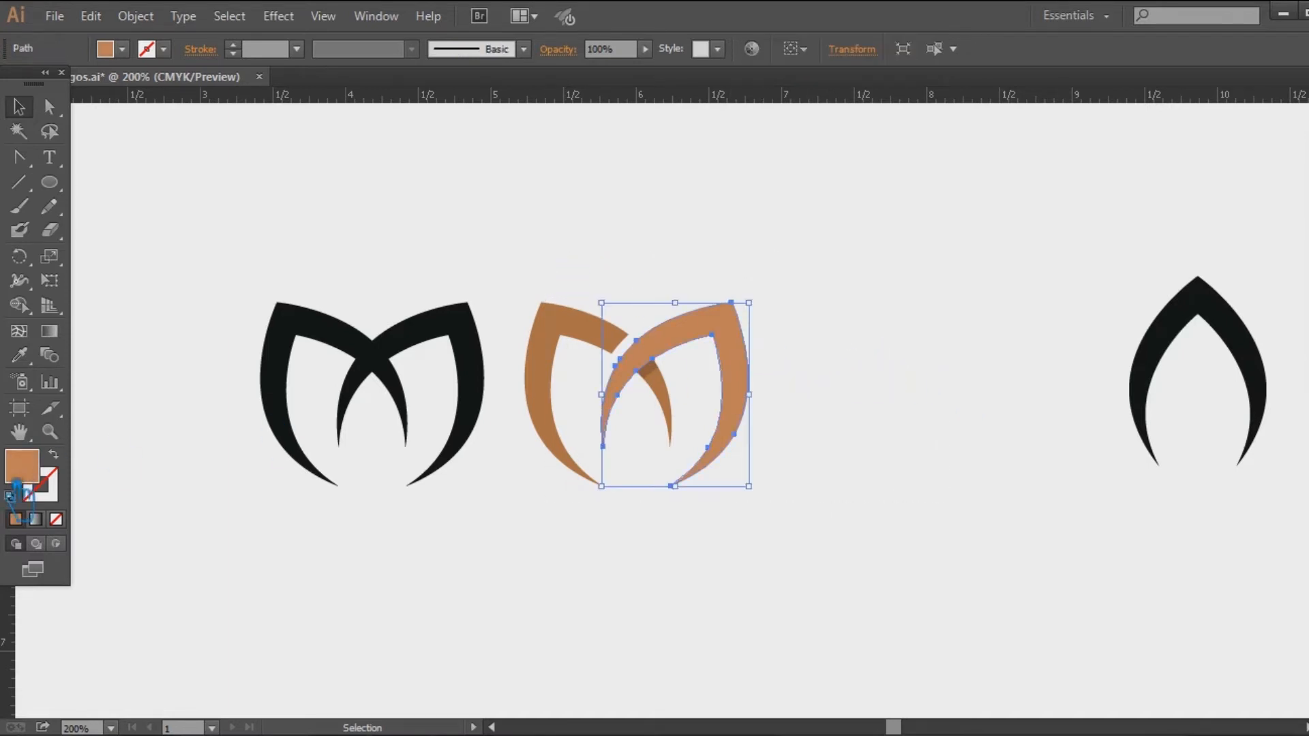
double_click(37, 477)
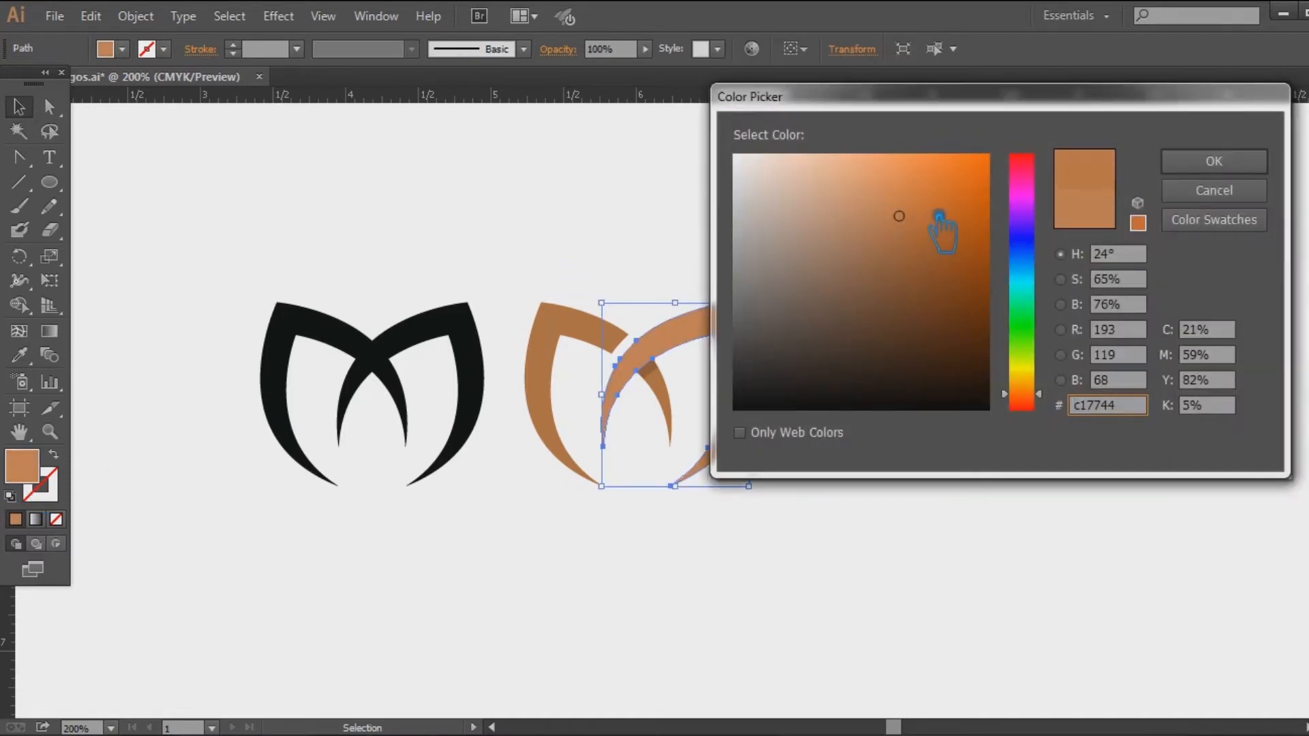
click(1220, 164)
click(1131, 214)
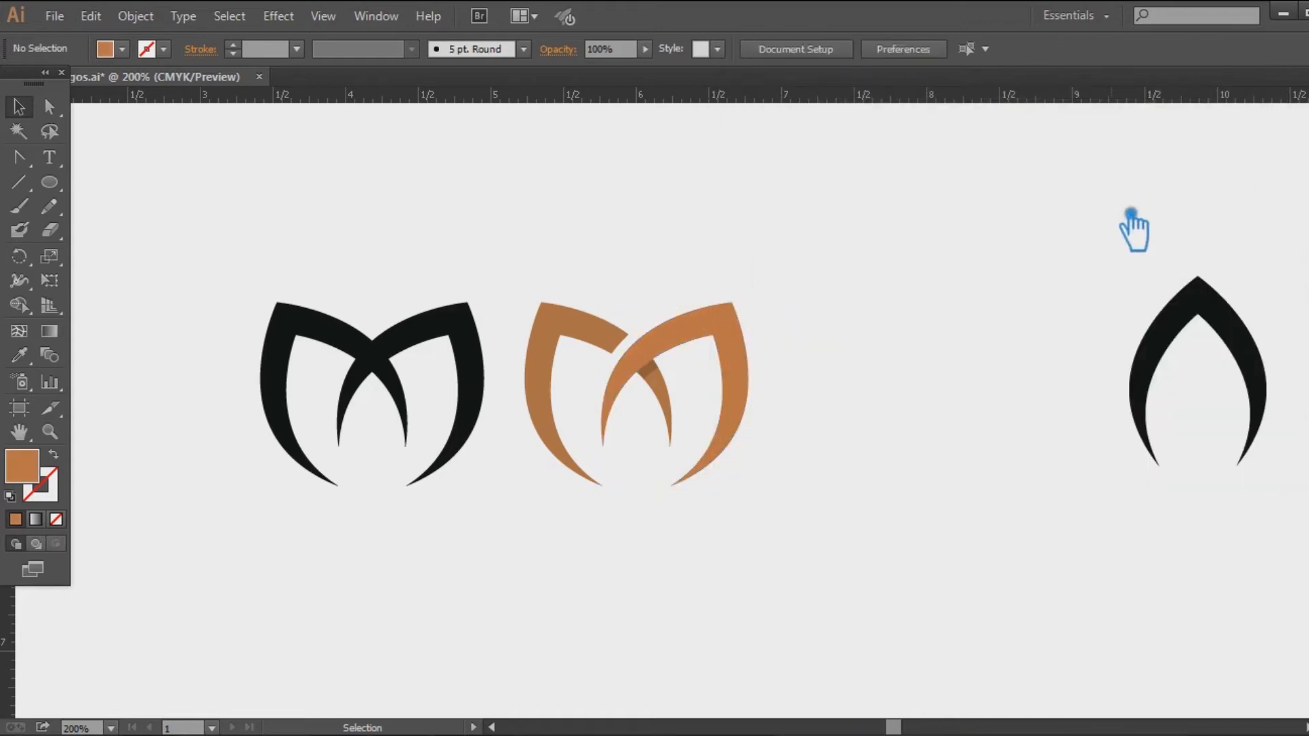
Fill the duplicate's right arch with the brighter orange d88248
click(749, 378)
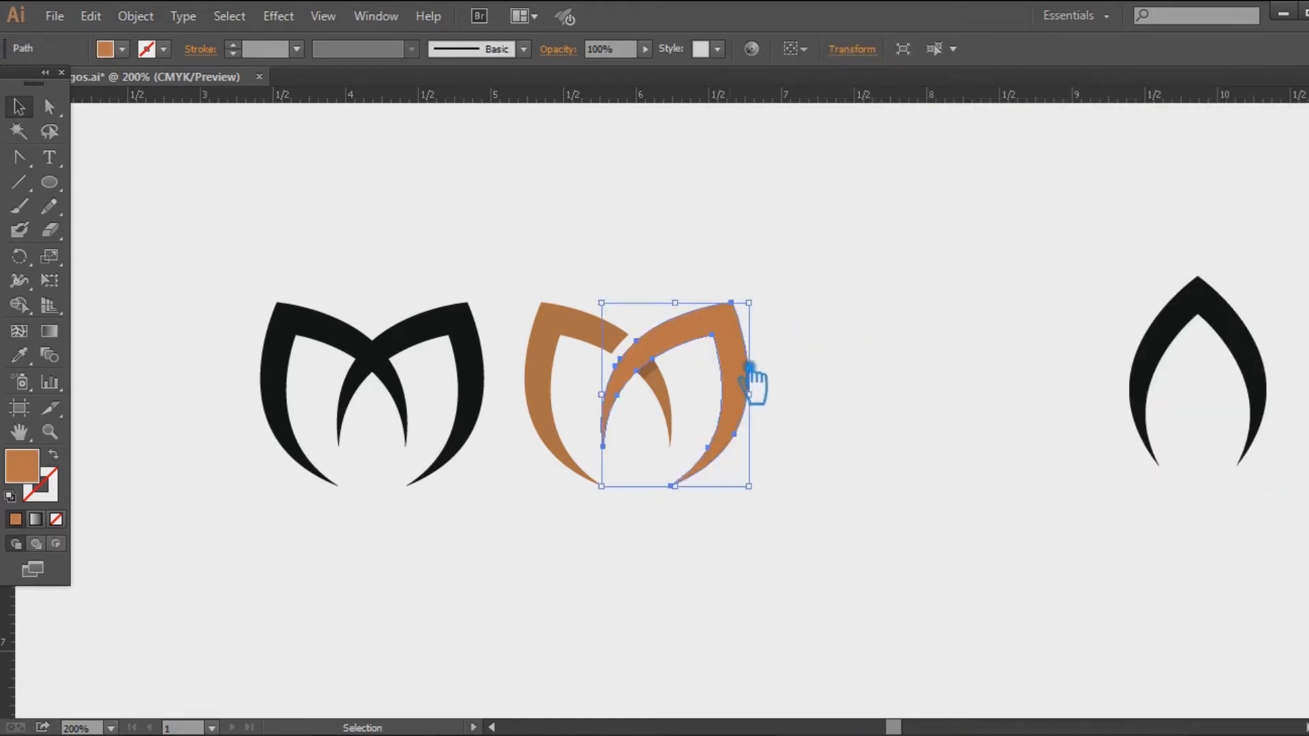
double_click(35, 478)
click(907, 197)
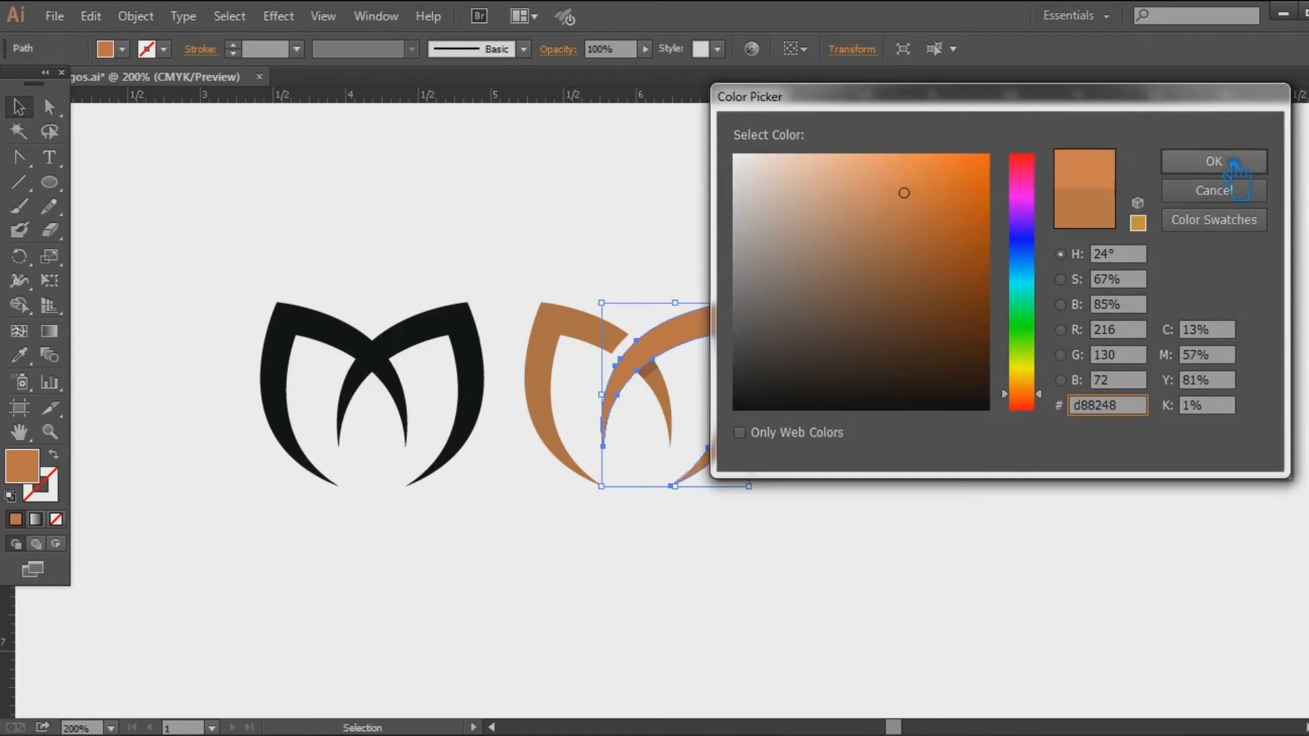
click(1211, 162)
click(1125, 206)
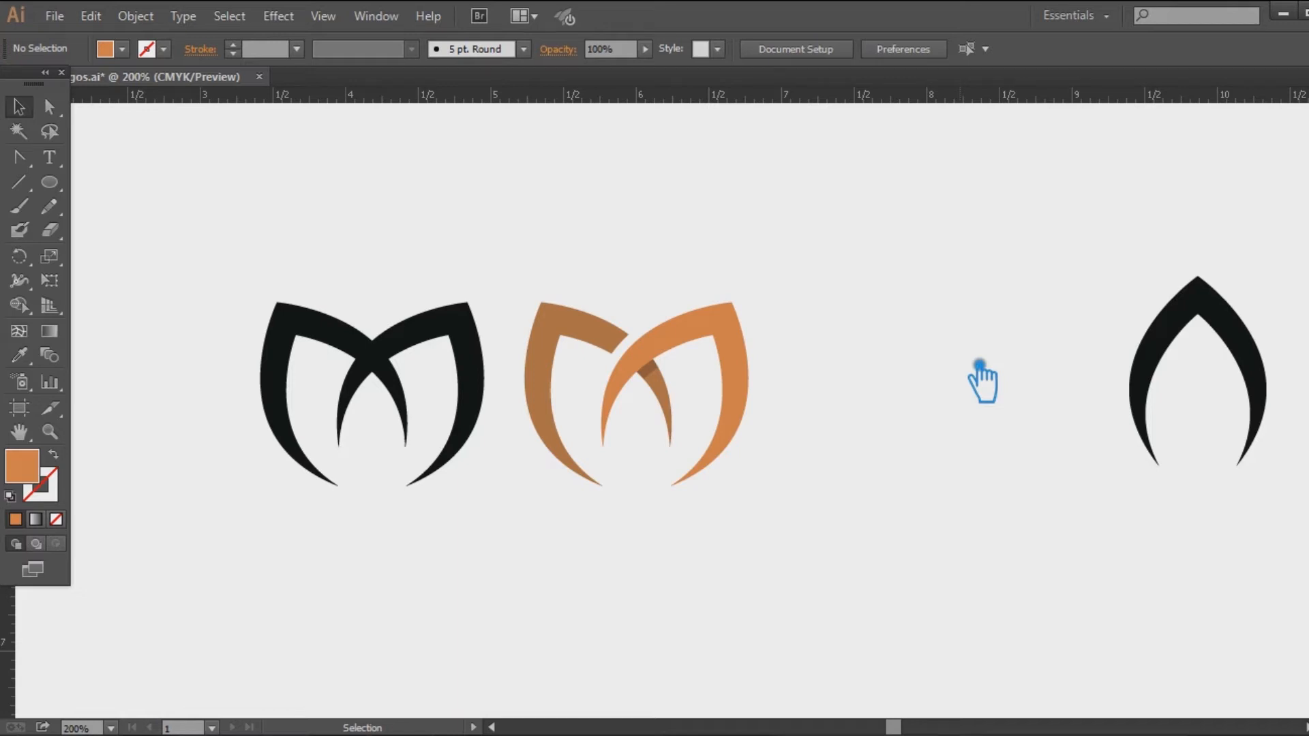
Ungroup the original black M once and fill both of its arches with olive green
right_click(365, 355)
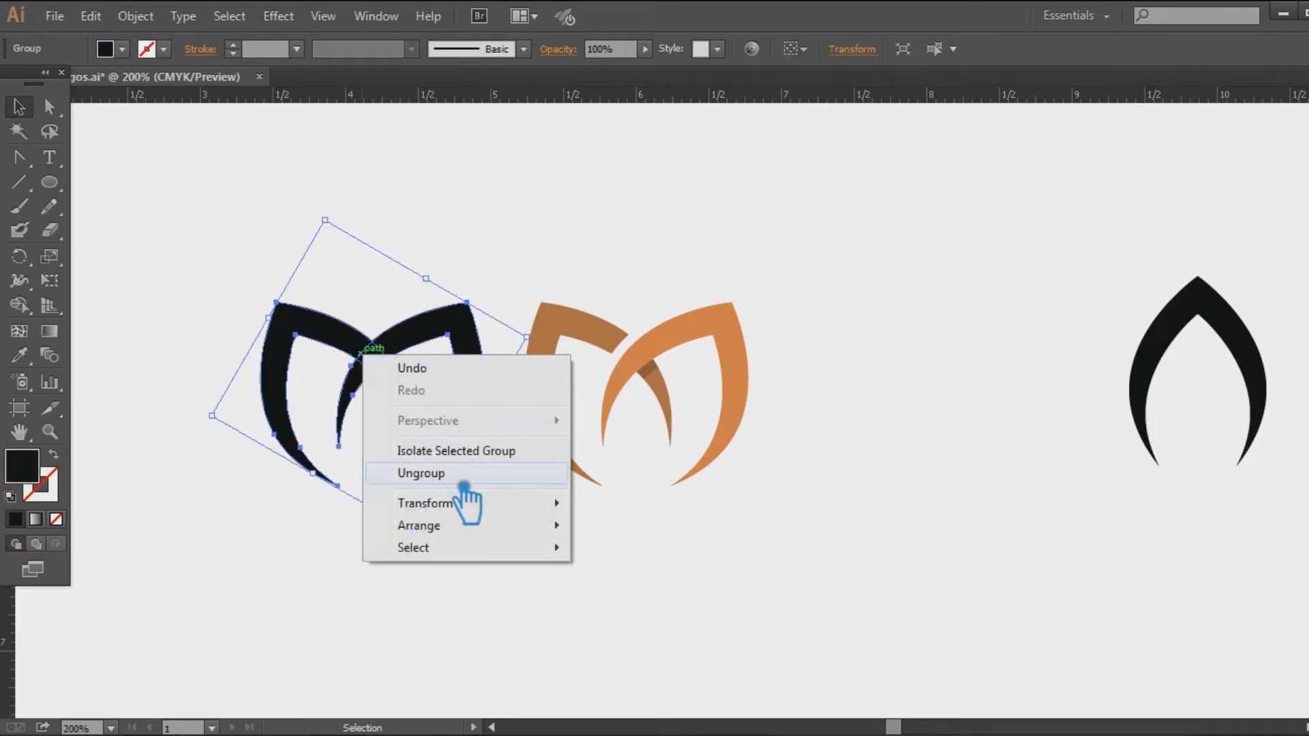
click(420, 474)
click(379, 355)
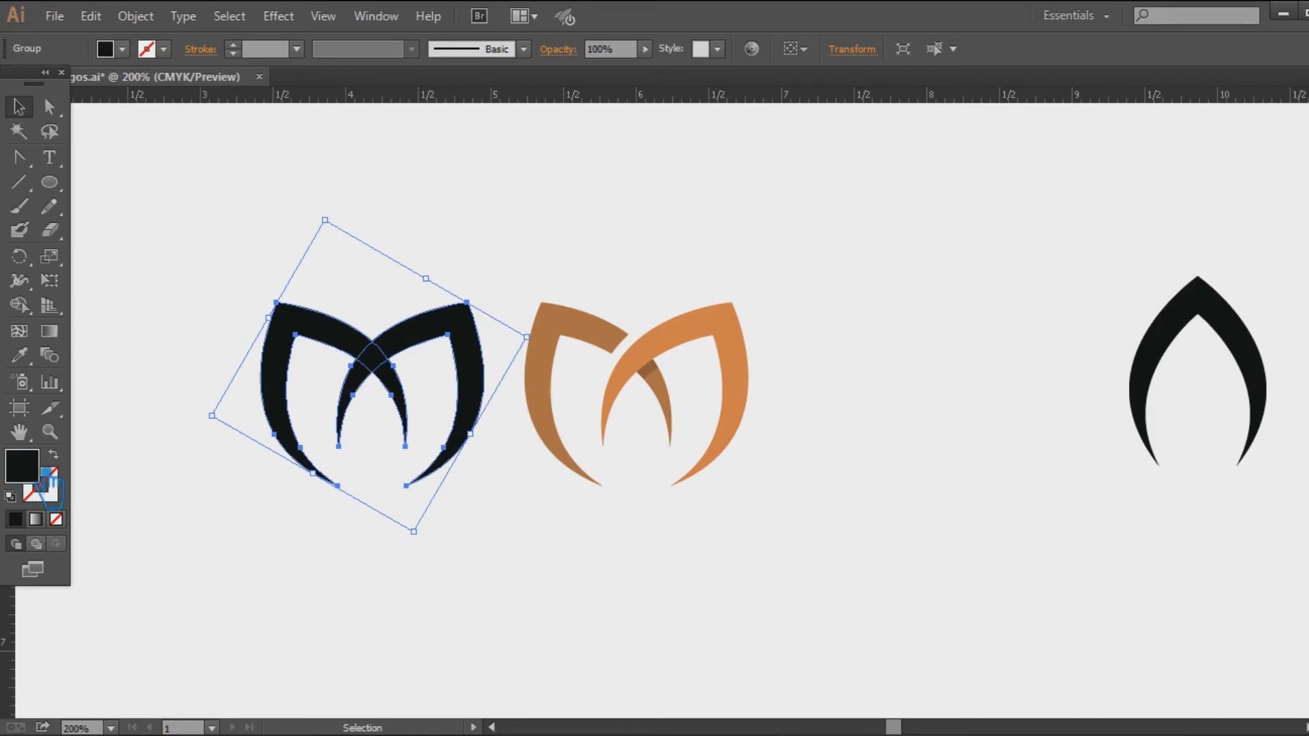
double_click(22, 467)
click(1037, 362)
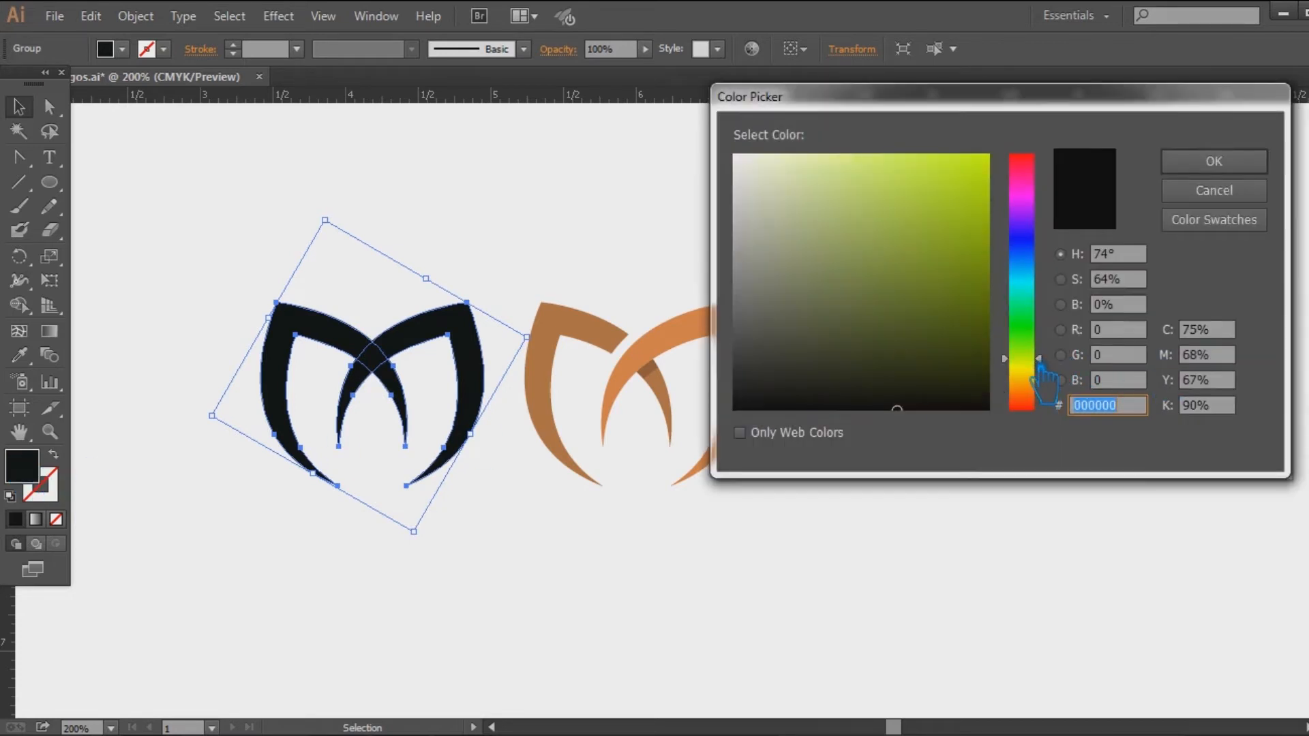
click(965, 247)
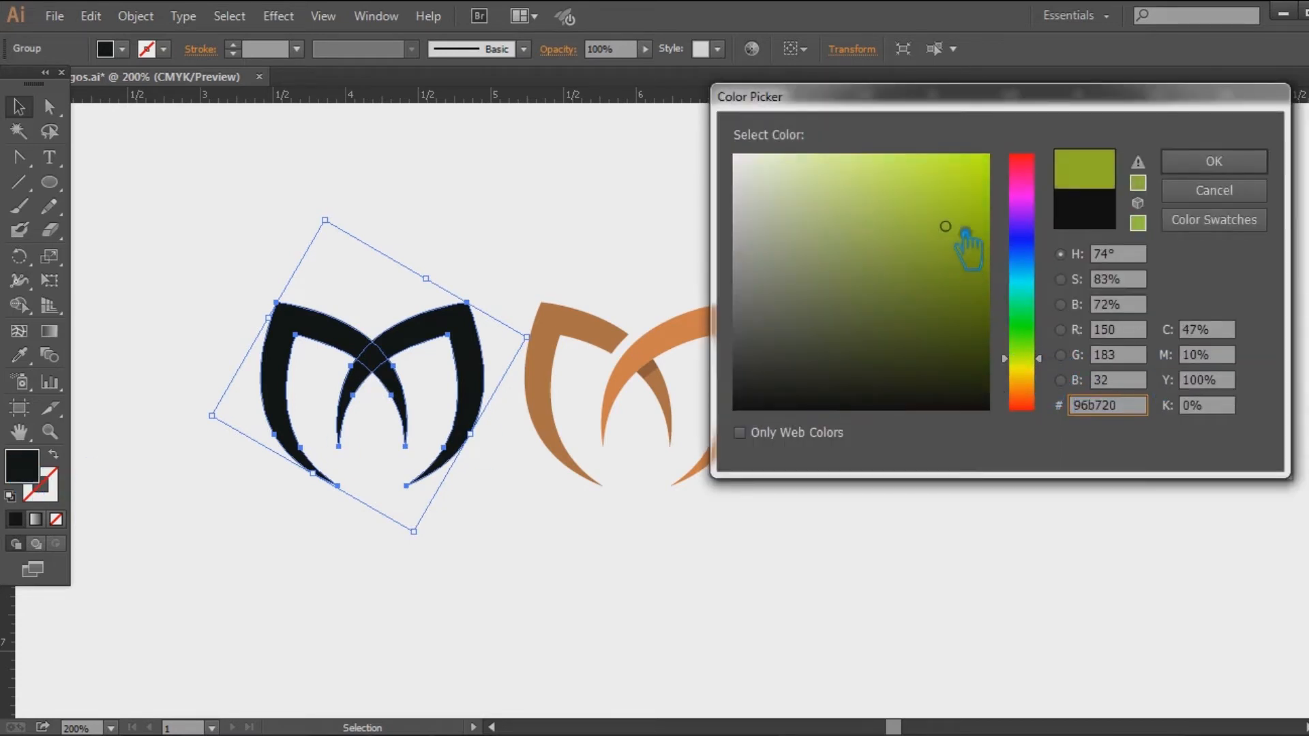
click(1201, 163)
click(982, 181)
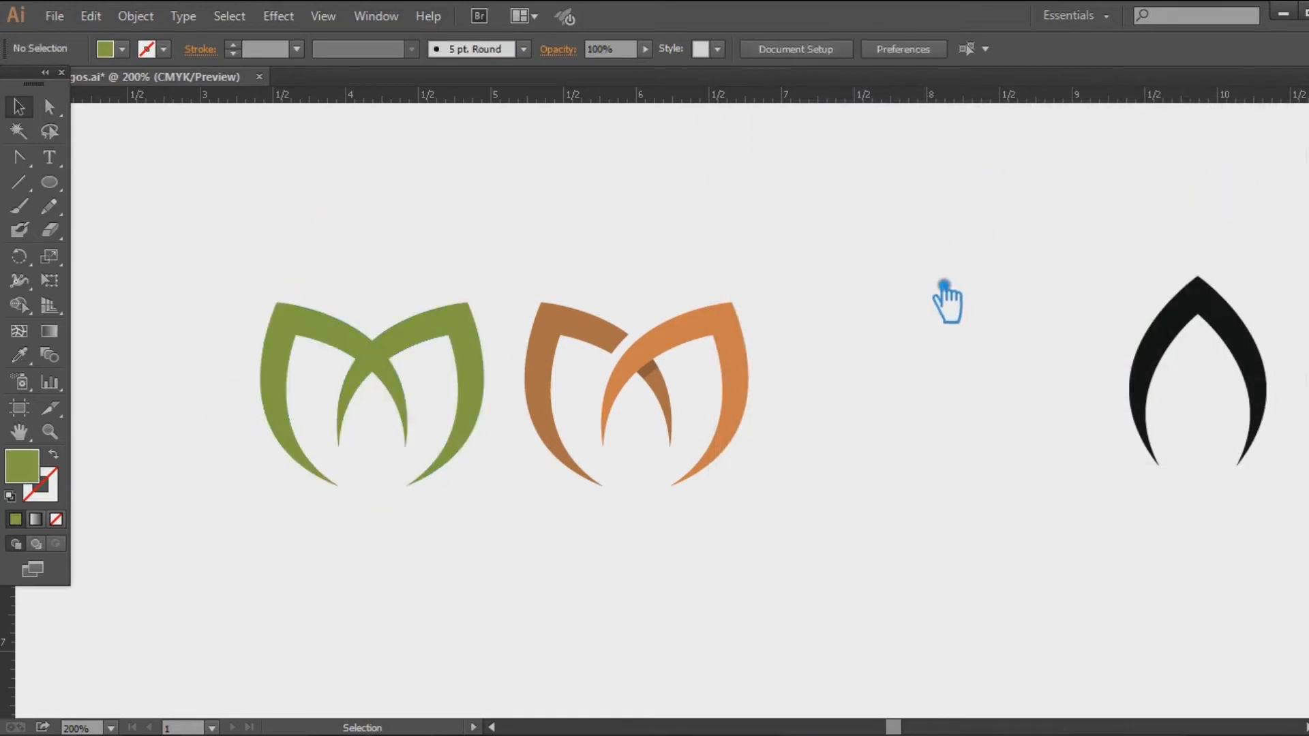
Ungroup the green M so its two arches are separate objects
right_click(451, 326)
click(508, 442)
click(536, 541)
Fill the green M's right arch with a lighter yellow-green and bring it to the front
click(457, 353)
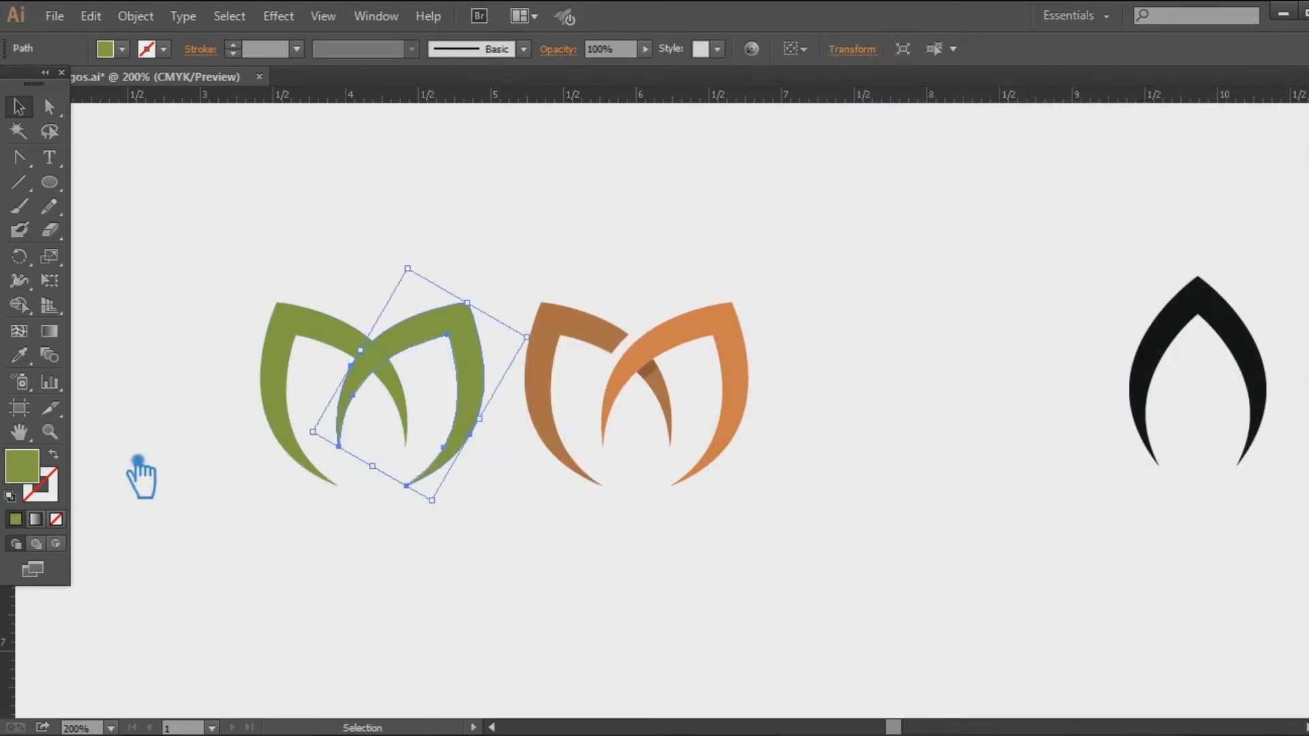
double_click(27, 469)
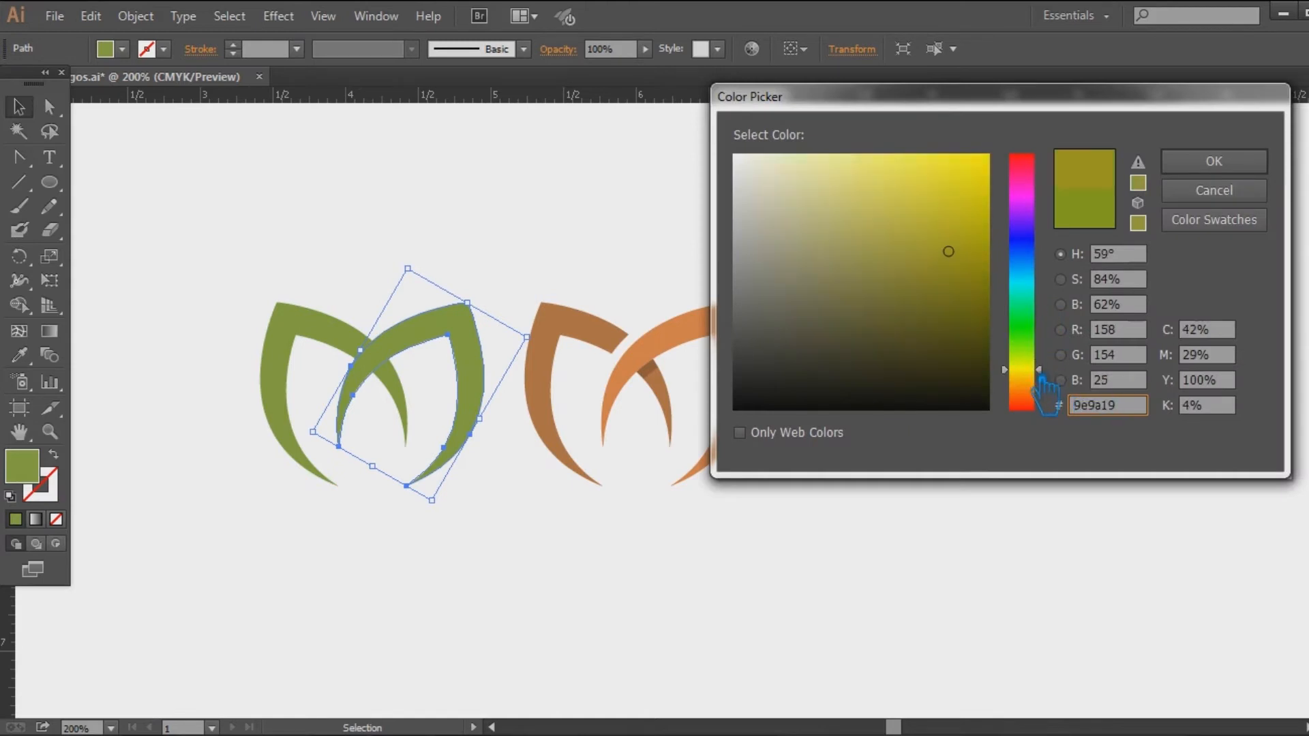
mouse_move(968, 264)
mouse_down()
mouse_move(964, 231)
mouse_move(964, 247)
mouse_up()
click(1251, 162)
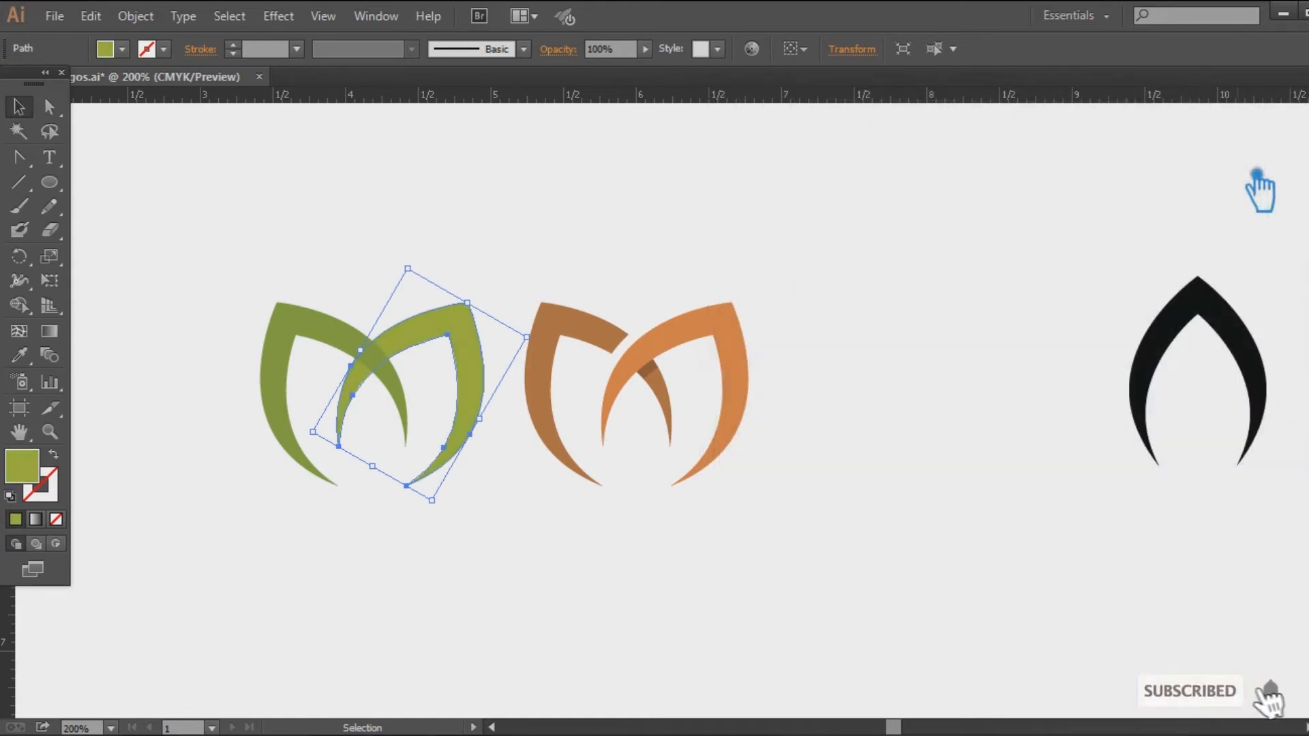
key(ctrl+shift+bracketright)
click(926, 198)
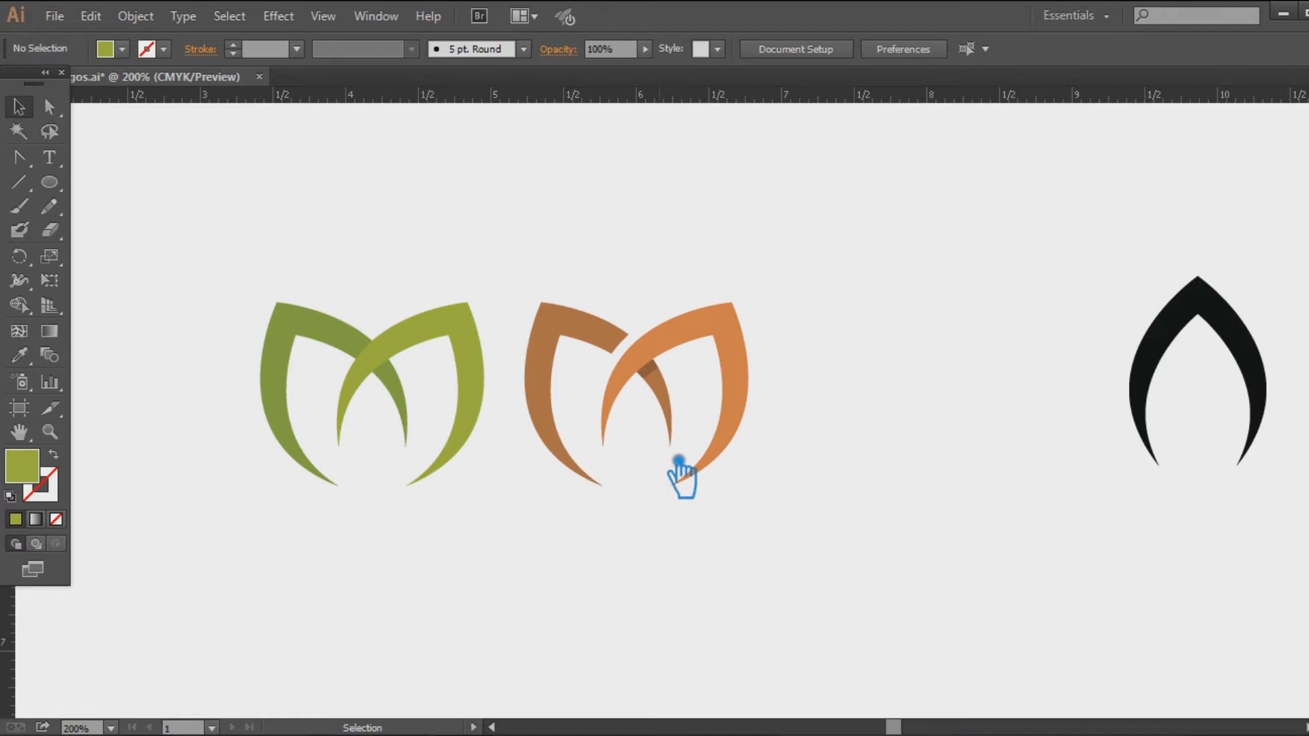
Group the orange M's pieces and the green M's two arches as two separate groups
drag(860, 540, 535, 242)
key(ctrl+g)
click(1073, 393)
drag(520, 485, 223, 313)
click(832, 393)
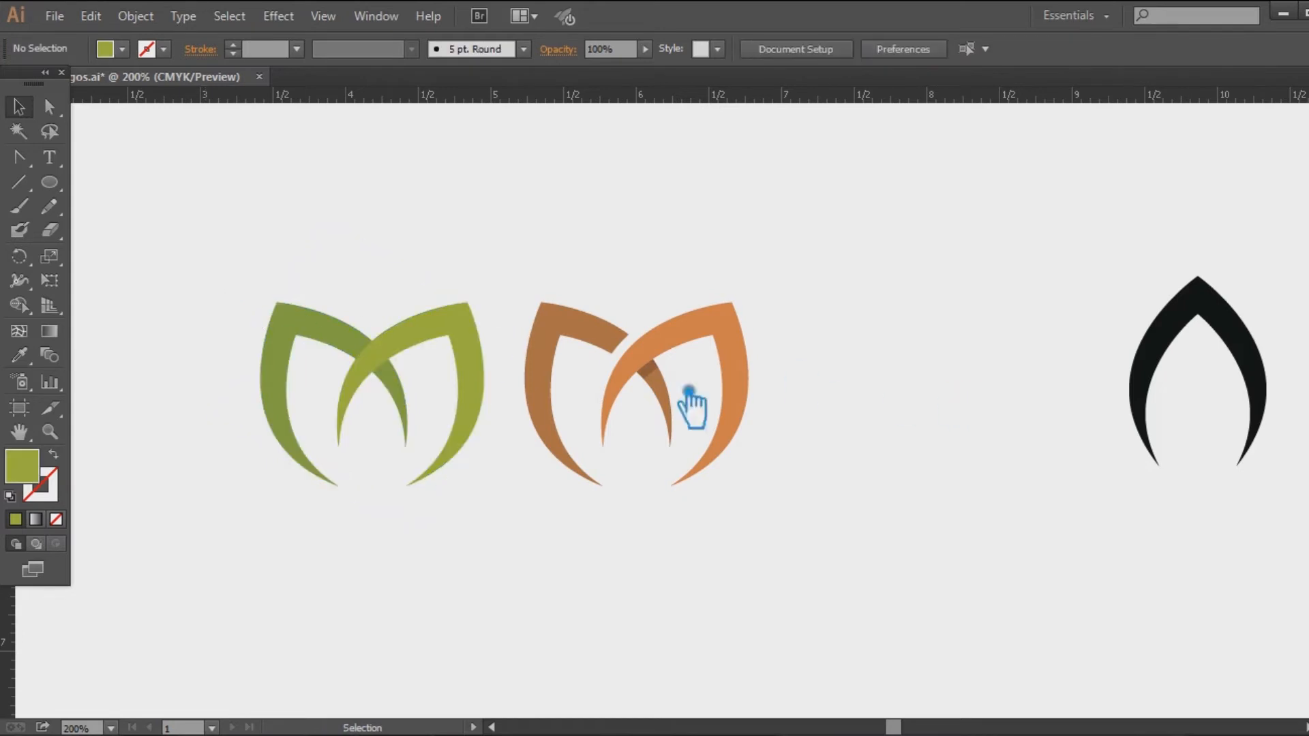
Move the green M and the orange M the same short distance to the left
drag(503, 387, 408, 397)
click(492, 426)
click(561, 399)
click(973, 397)
drag(754, 350, 659, 357)
click(824, 357)
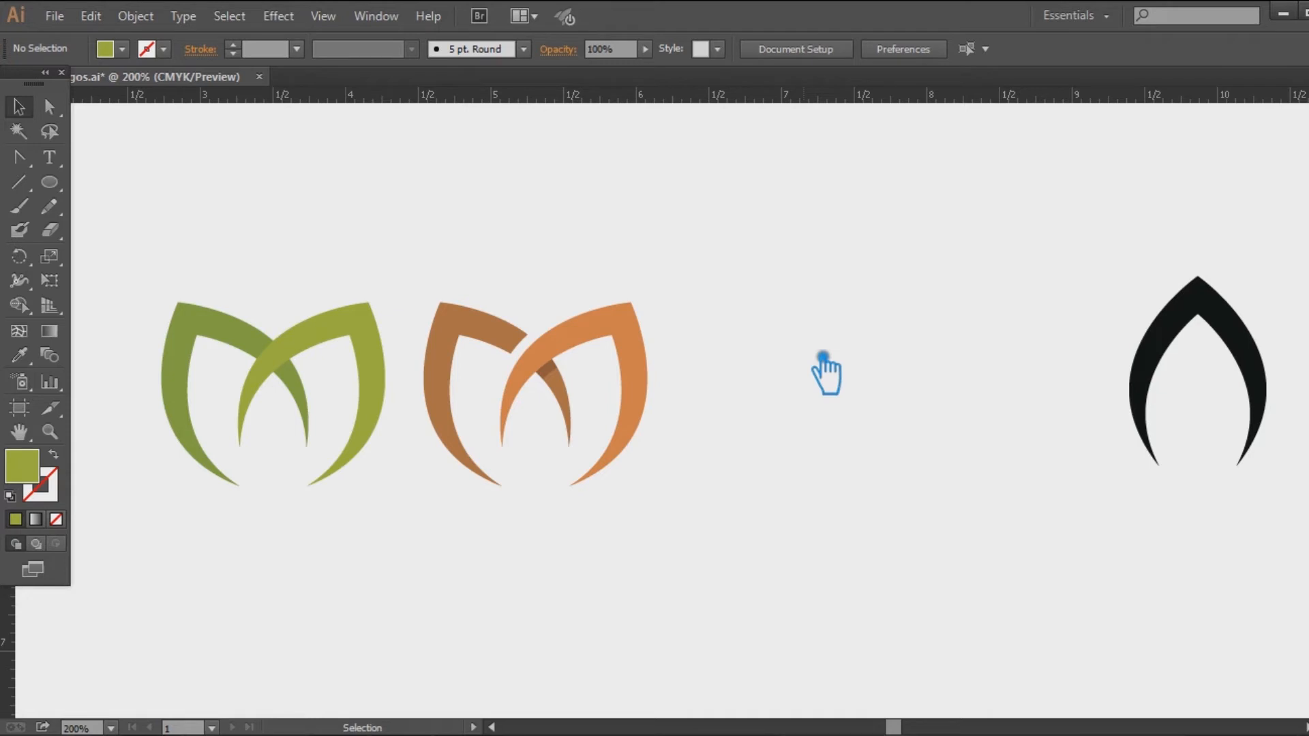
Move the black pointed arch closer to the orange M and delete the arch copy below the green M
drag(1259, 353, 949, 349)
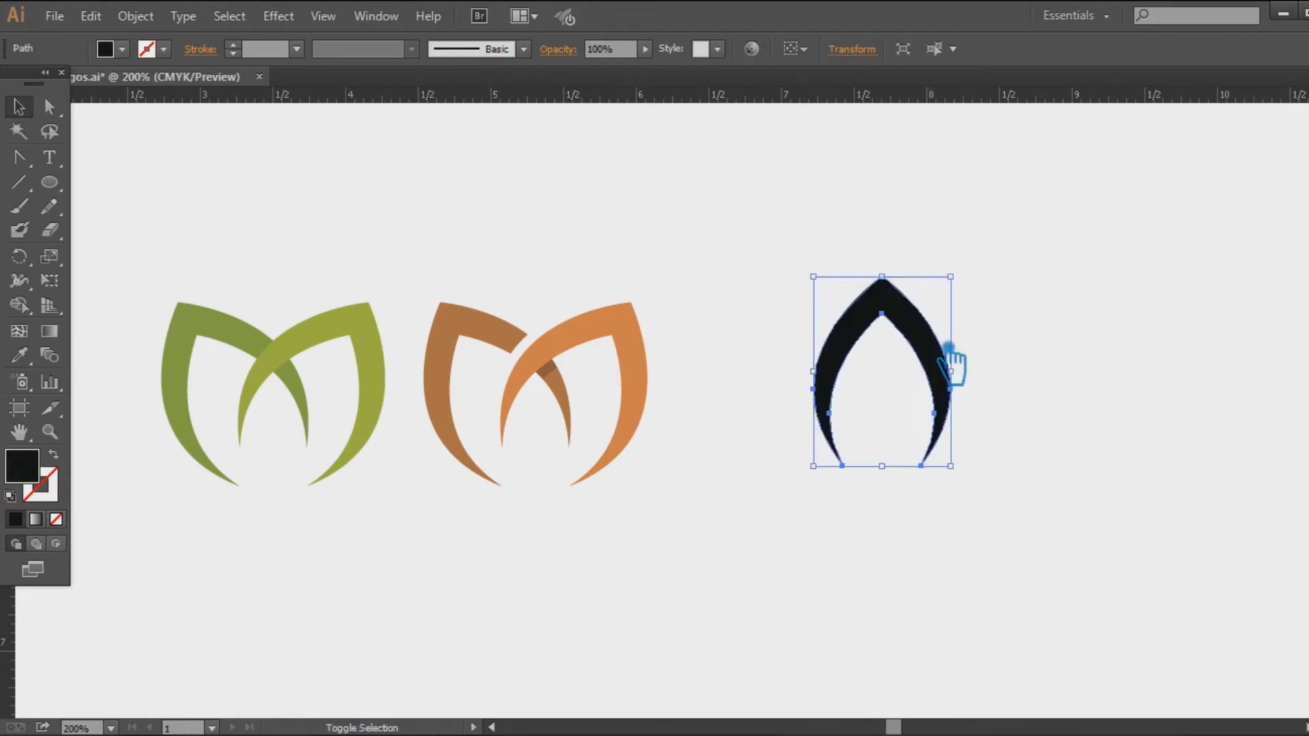
mouse_move(949, 352)
mouse_down()
mouse_move(473, 546)
mouse_move(401, 649)
mouse_move(408, 606)
mouse_move(897, 439)
mouse_move(941, 366)
mouse_up()
click(388, 617)
key(a)
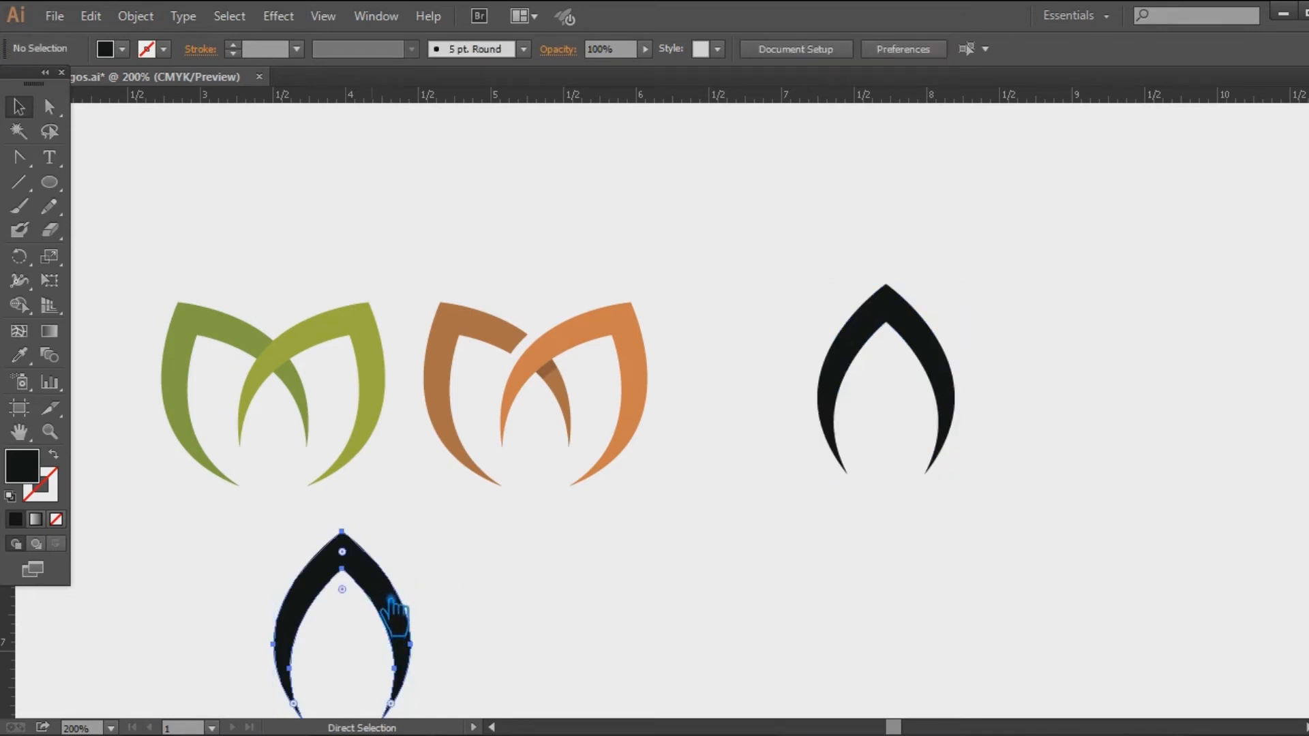
key(Delete)
key(v)
Shift the remaining black pointed arch slightly to the right, away from the orange M
click(969, 385)
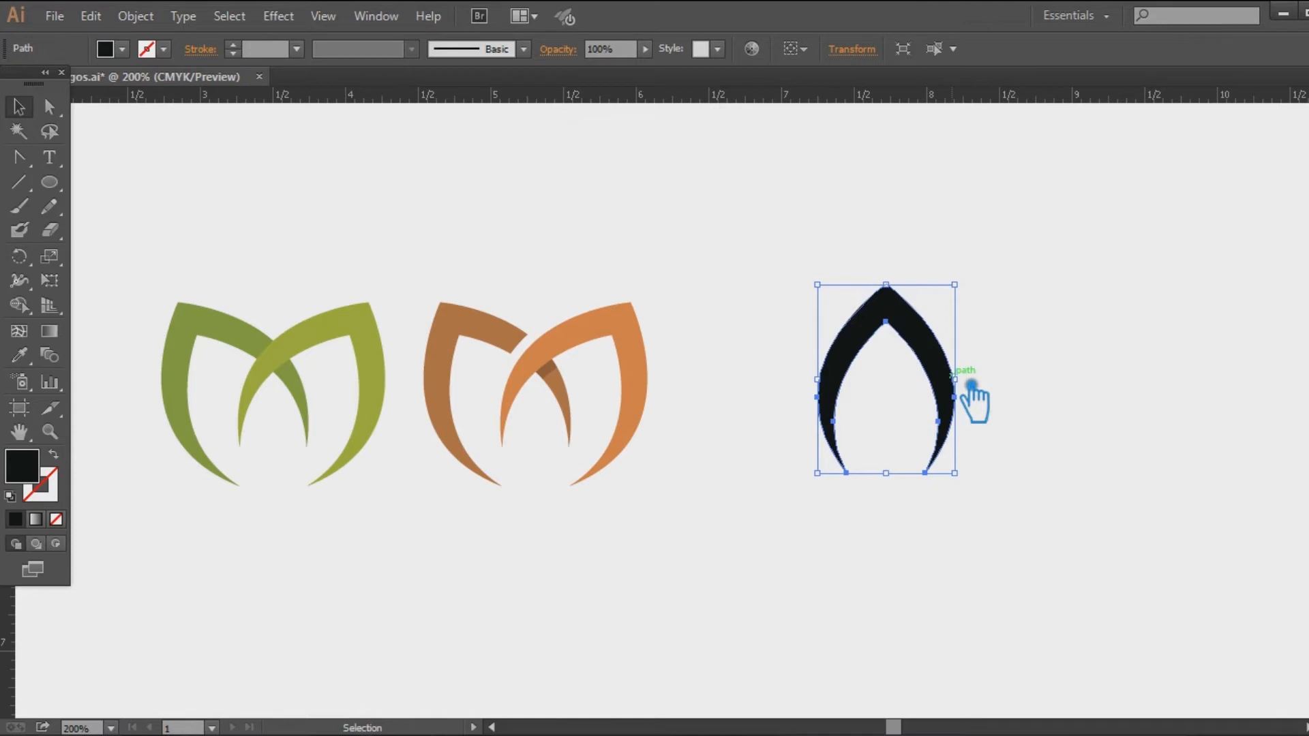
click(1035, 401)
drag(963, 385, 1031, 386)
click(1154, 389)
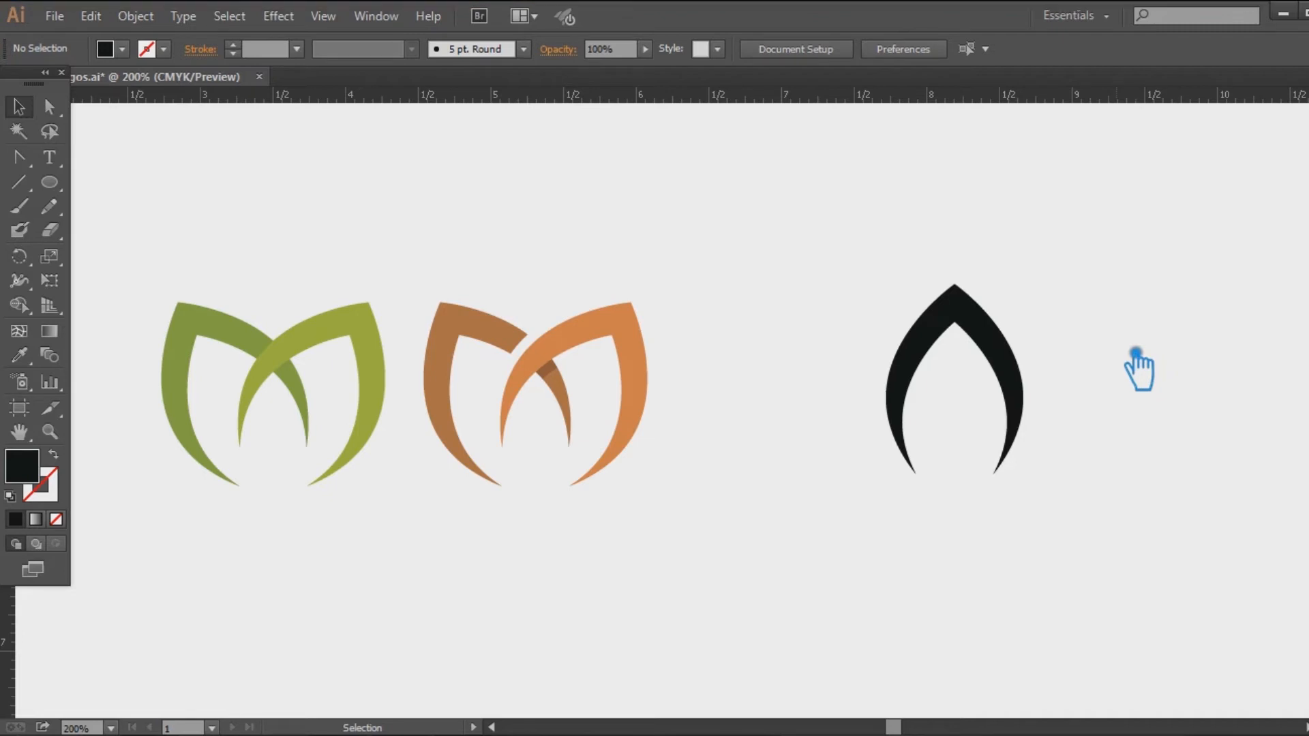
Swap the black pointed arch's fill and stroke to turn it into an unfilled outline
click(1024, 359)
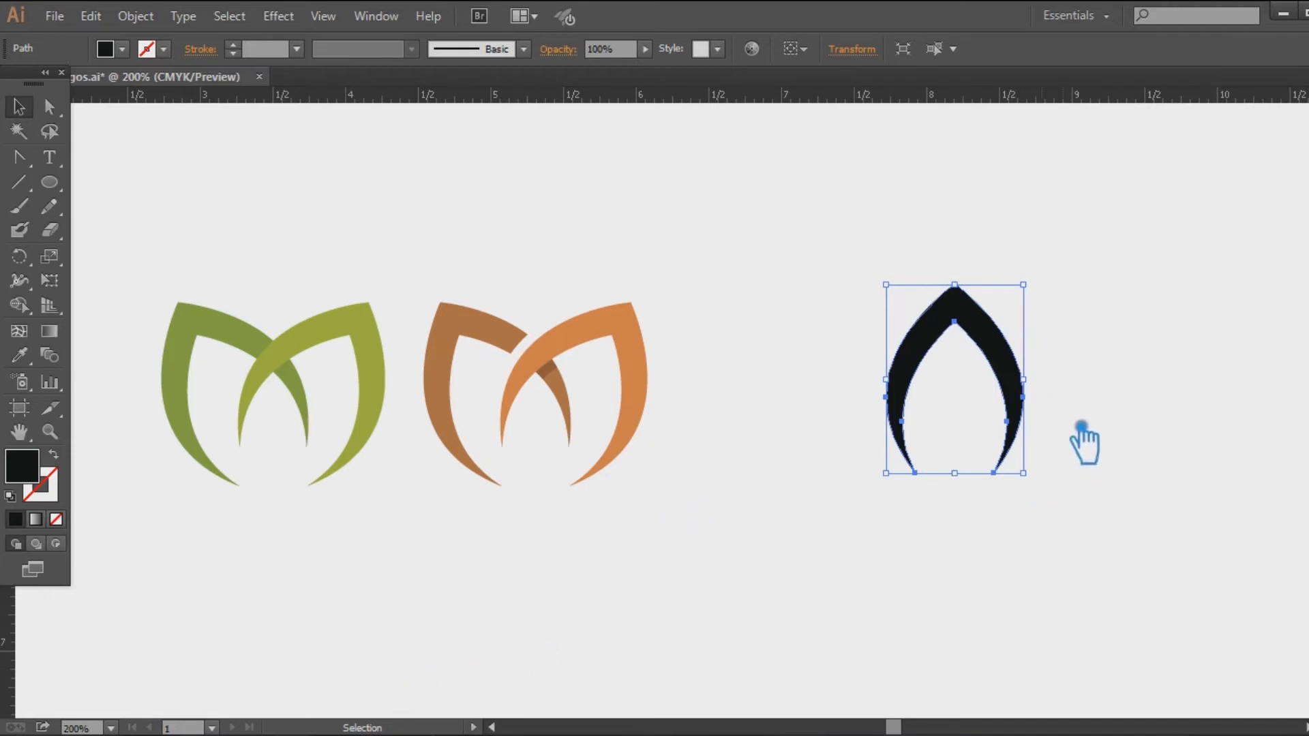
click(53, 454)
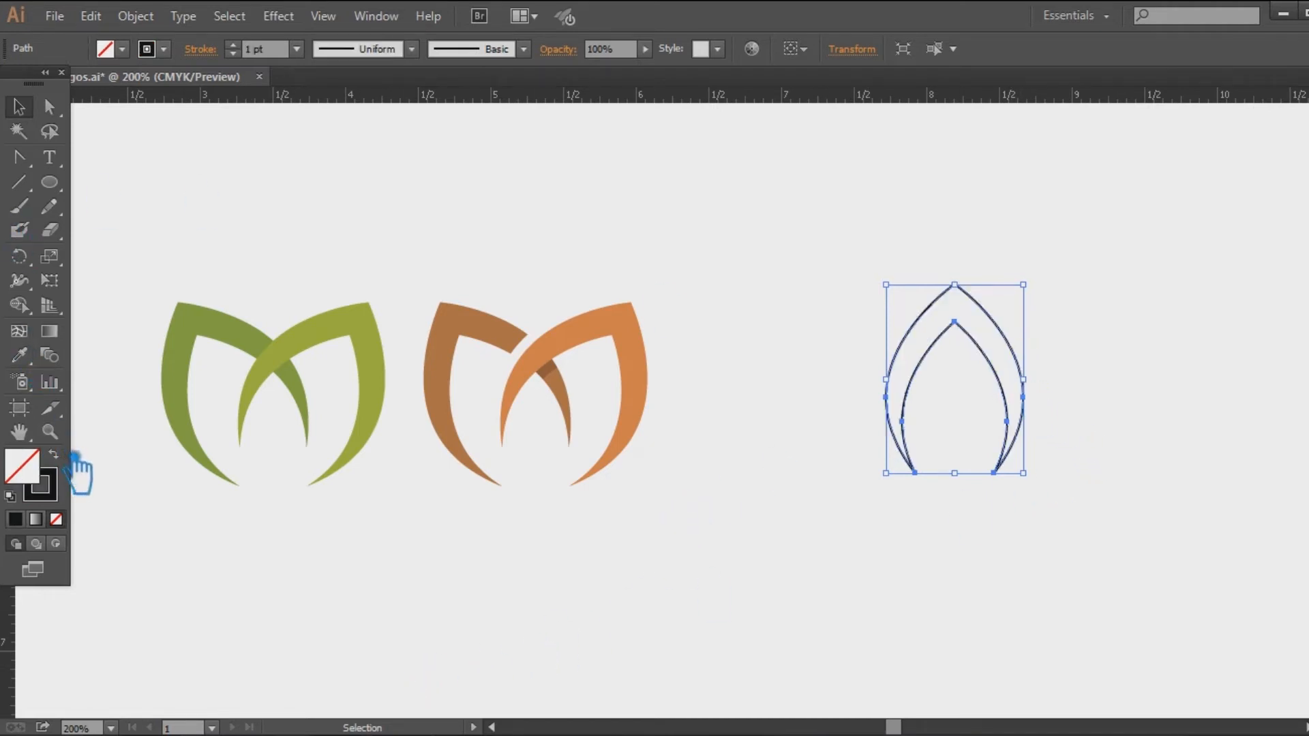
Set the pointed arch outline's stroke to 3 pt, and swap its fill and stroke back to a solid black fill
click(232, 45)
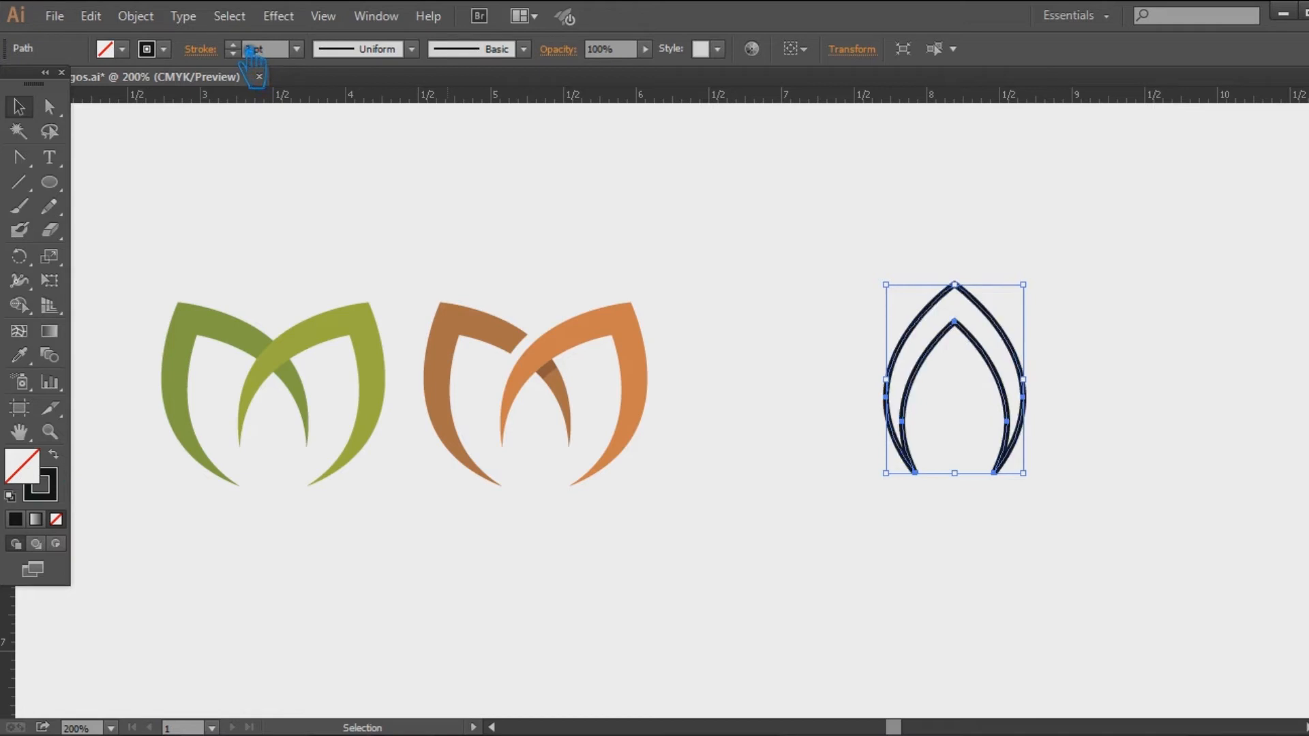
click(1226, 268)
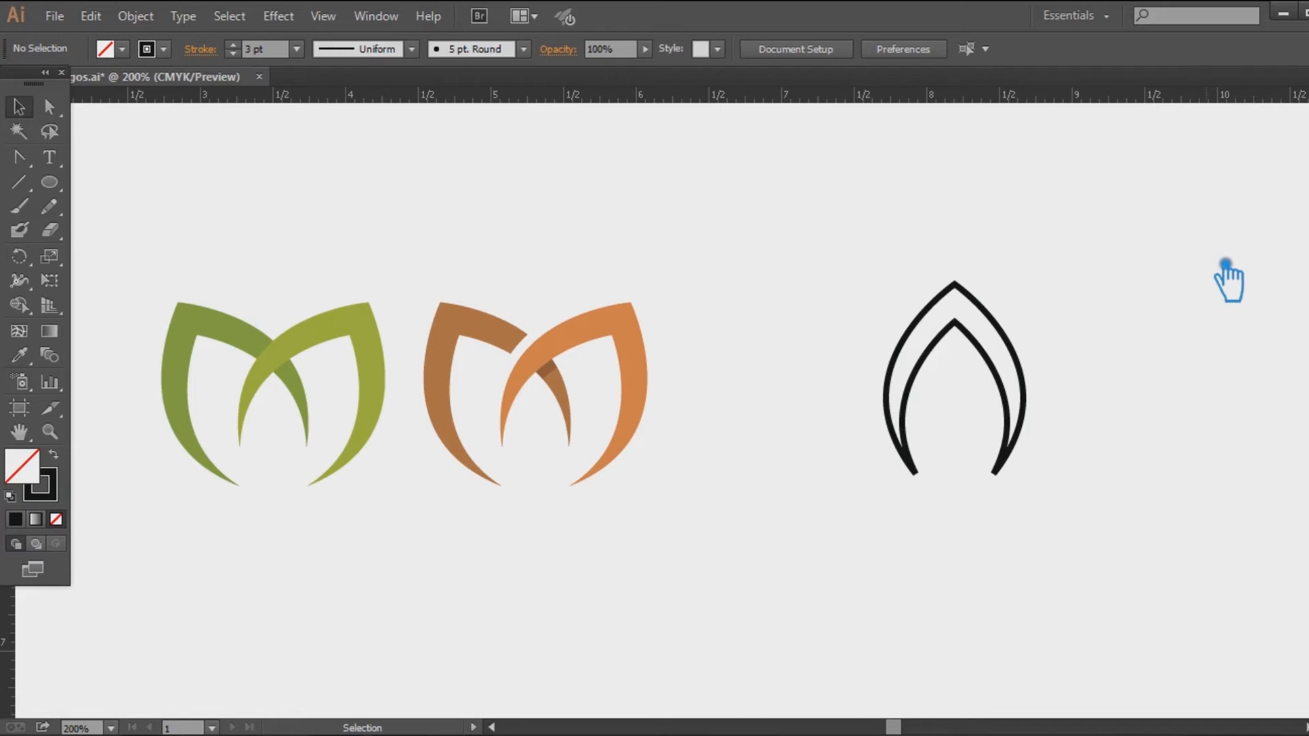
click(1023, 361)
click(1185, 341)
click(1038, 385)
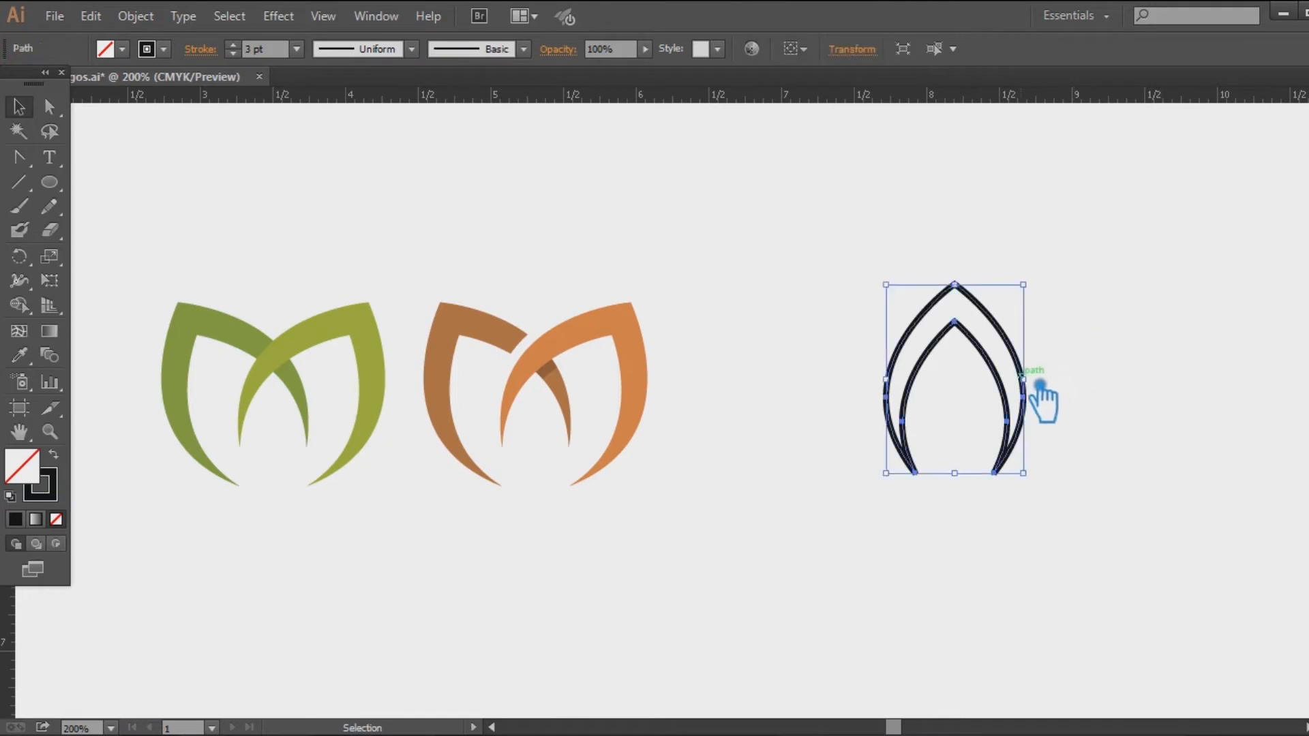
click(75, 464)
Place a copy of the black pointed arch in front and scale it down slightly about its centre to nest inside the original
key(a)
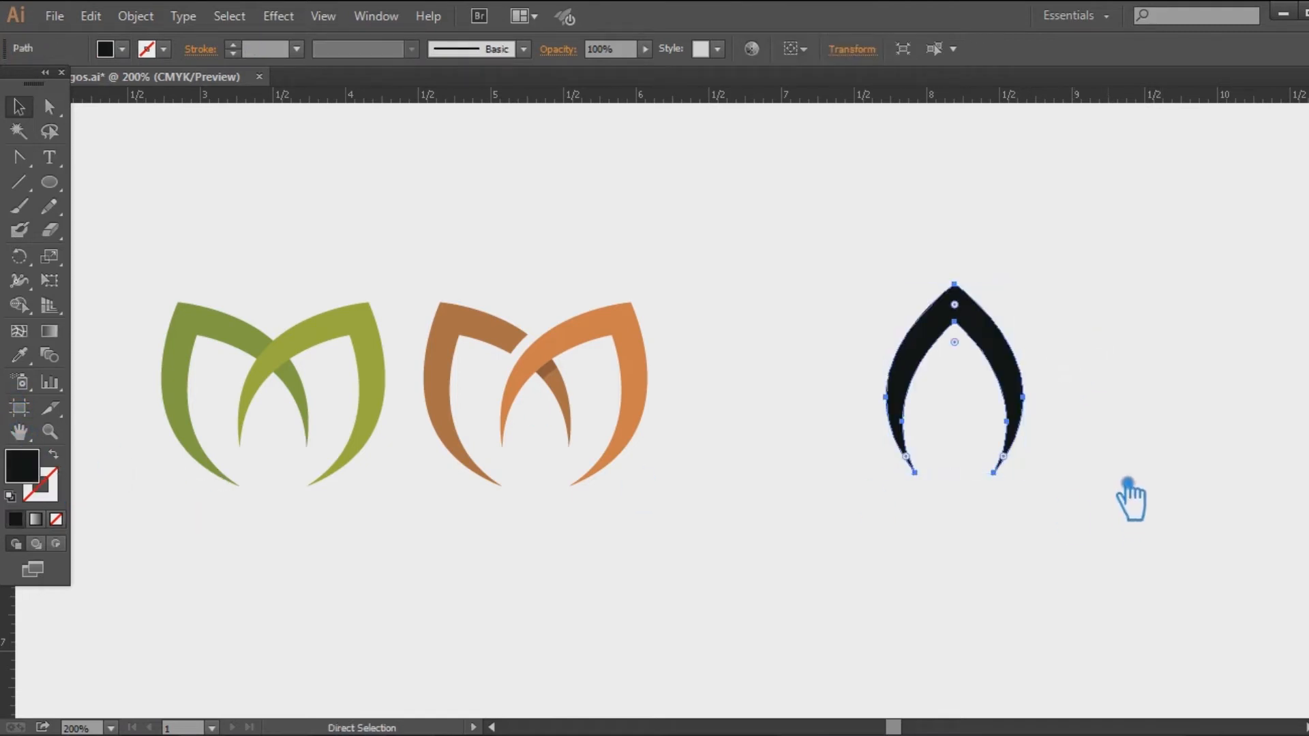
key(ctrl)
drag(1039, 291, 1028, 305)
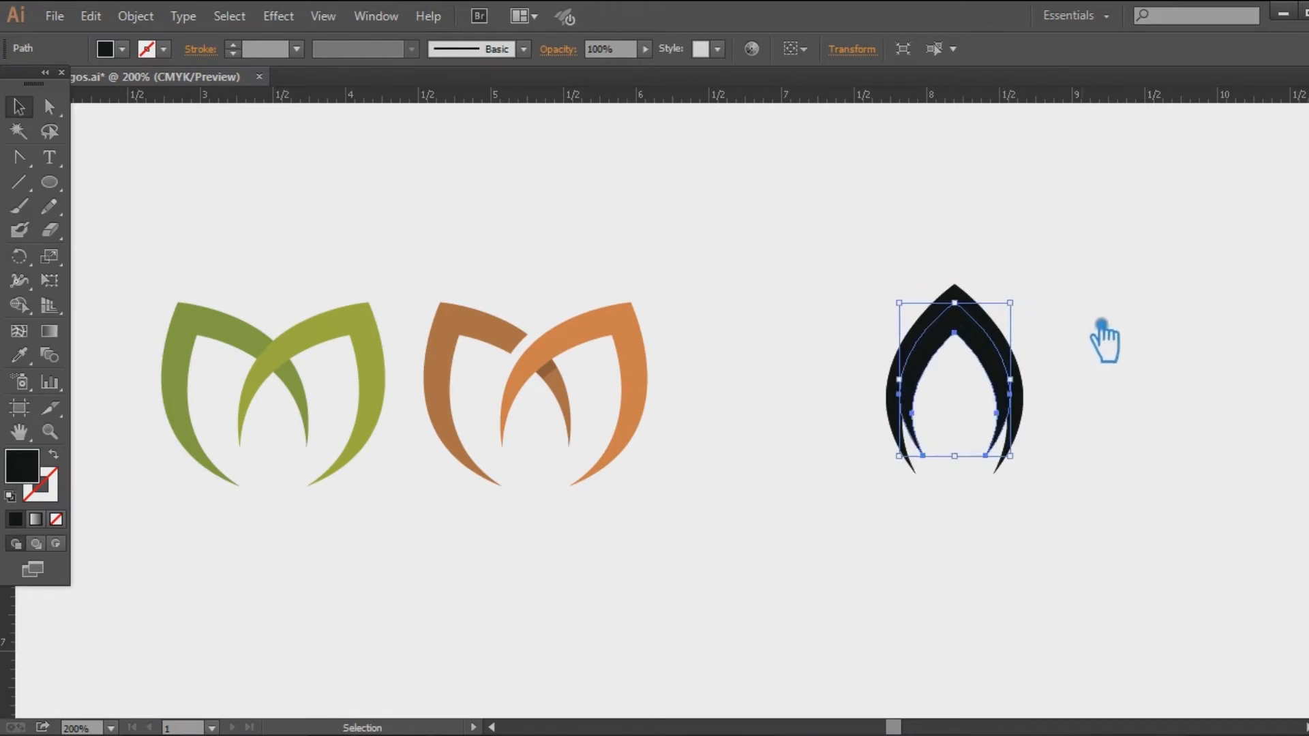
click(1104, 327)
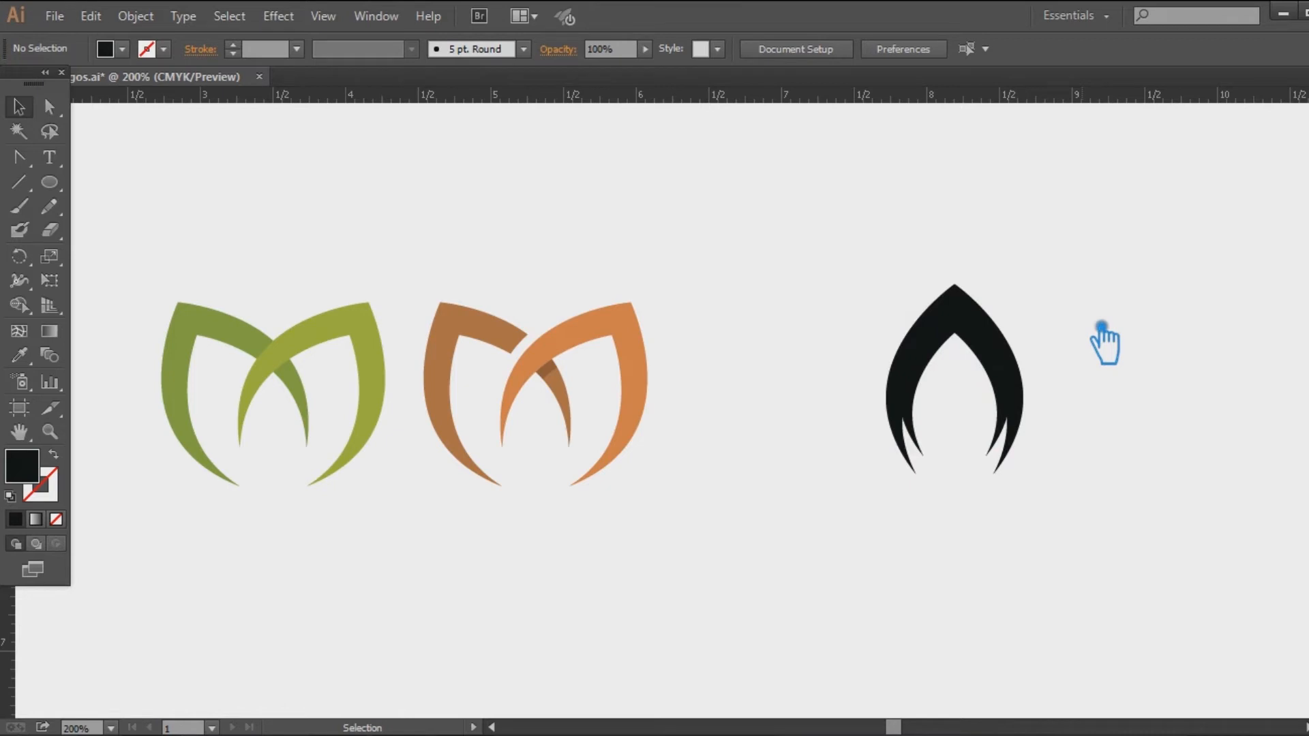
Copy the nested arch in place and scale the copy about its centre to about 0.6 in wide and 0.83 in high
click(1011, 371)
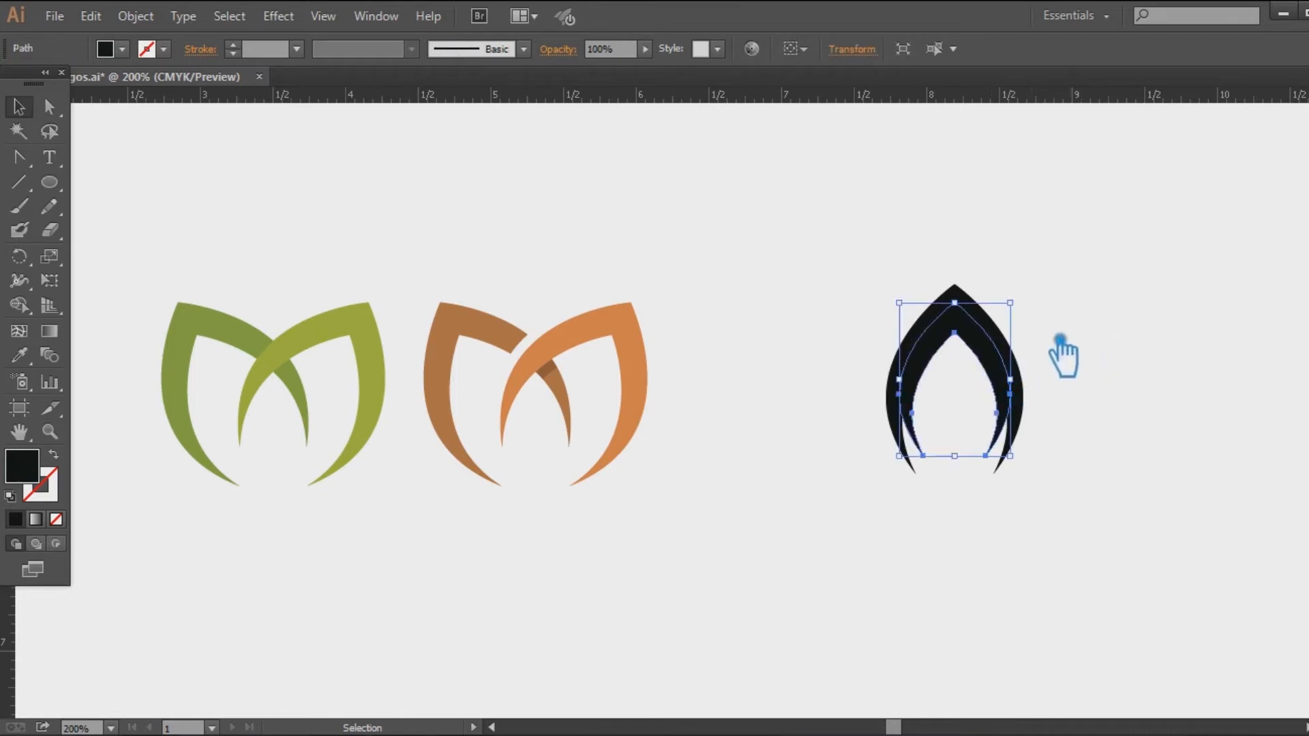
key(a)
key(ctrl)
drag(1029, 313, 1017, 320)
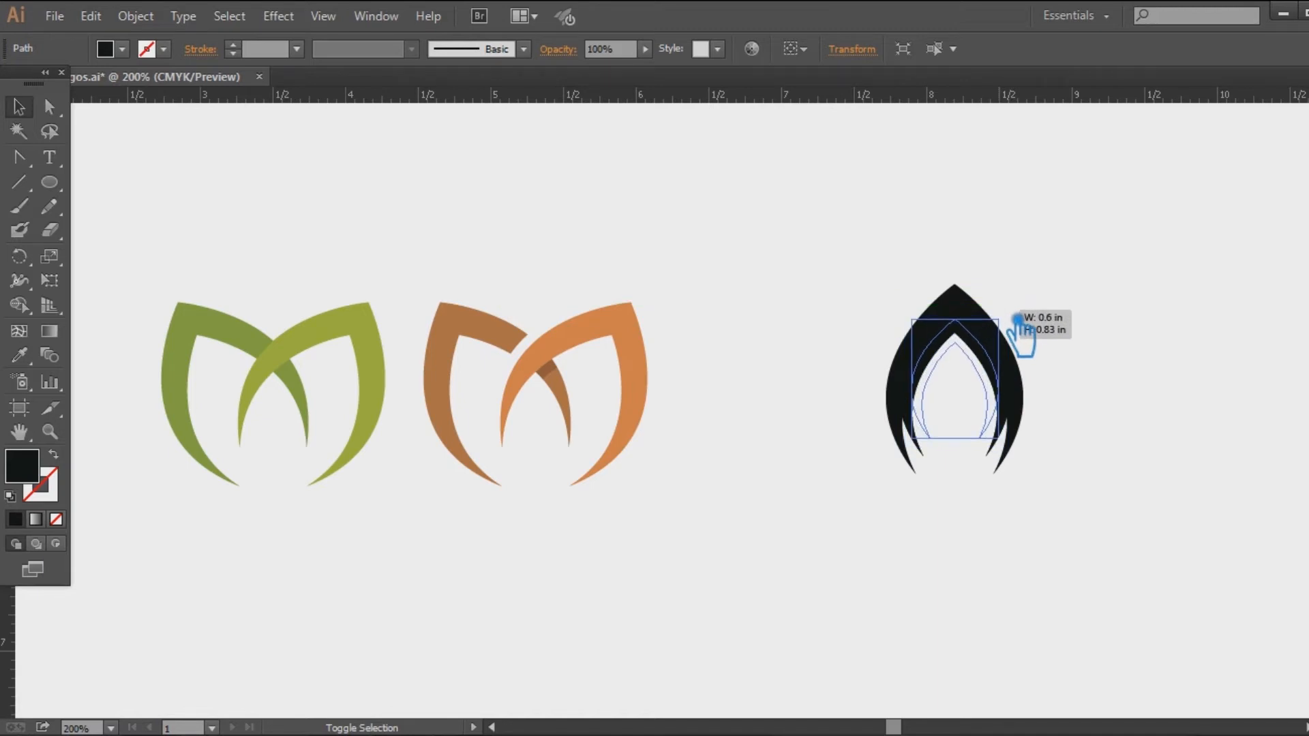
drag(1017, 320, 1018, 319)
Copy the smallest arch in place and shrink the copy about its centre to make a fourth nested arch
key(ctrl+c)
key(ctrl+f)
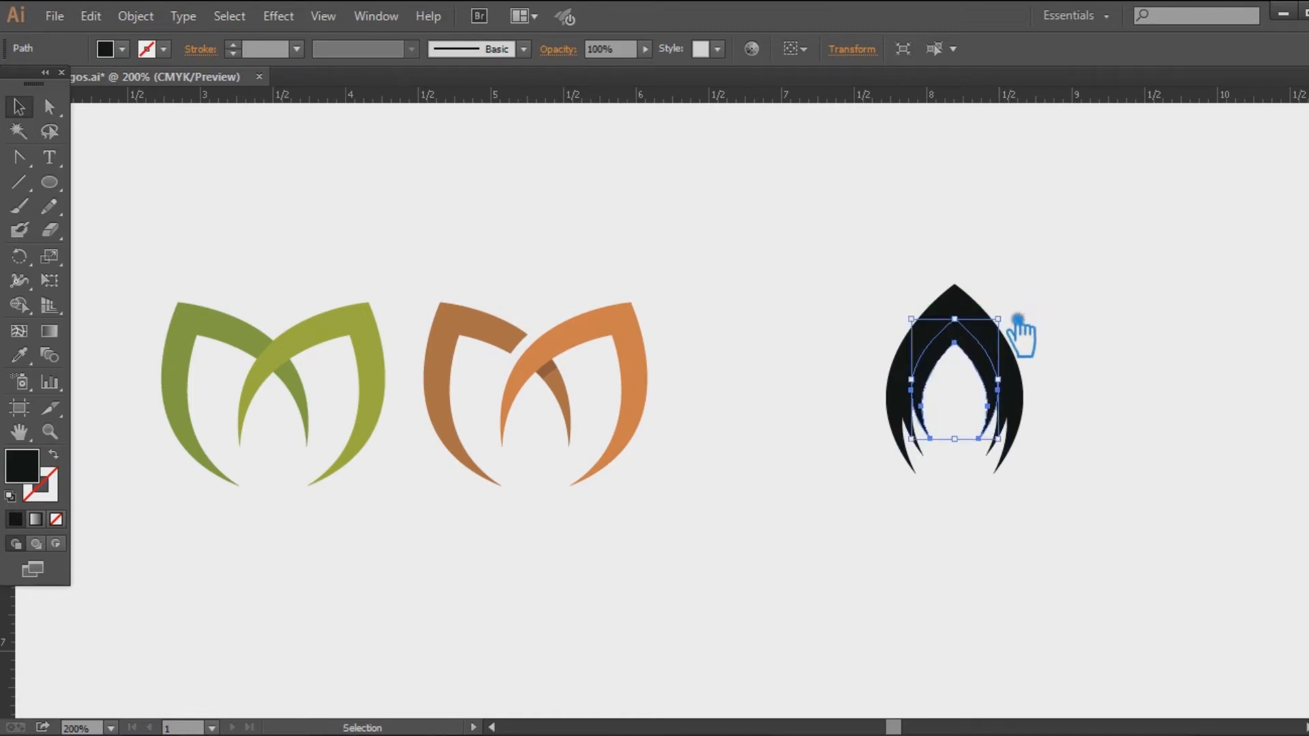
drag(1018, 328, 1005, 335)
click(1160, 328)
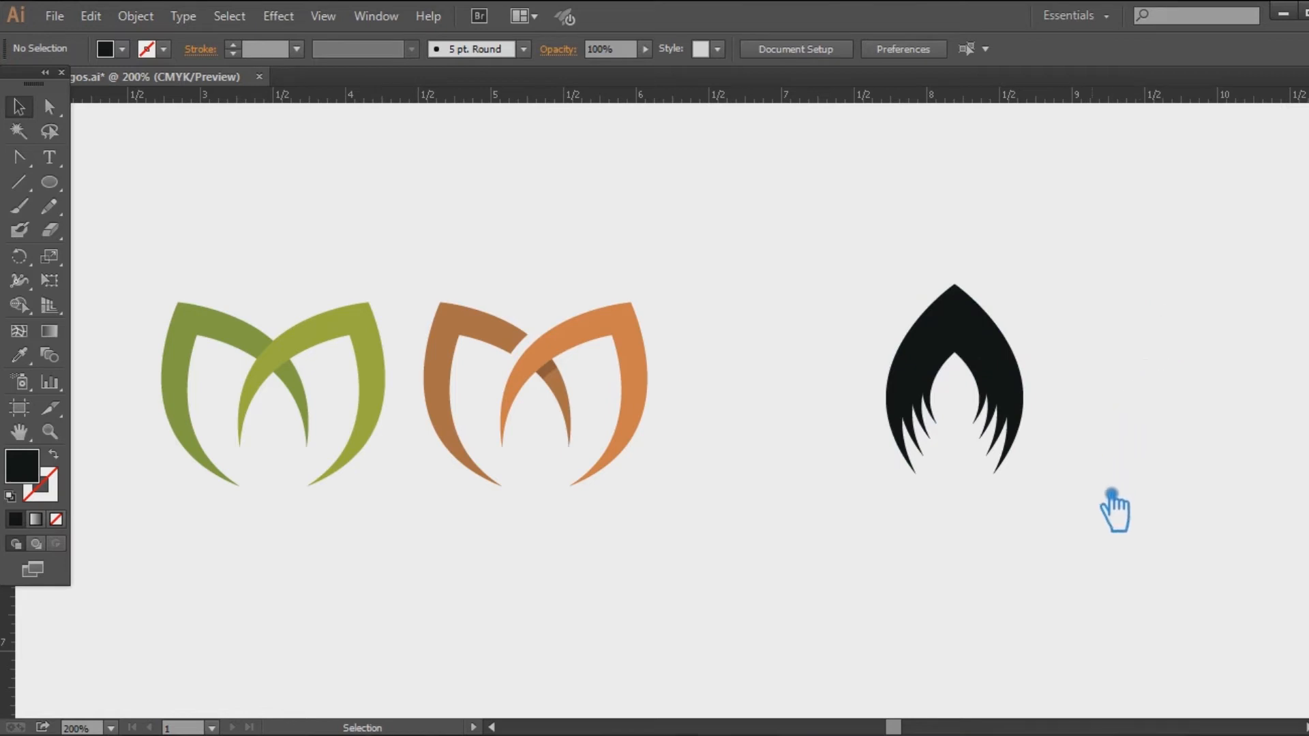
Fill the outermost nested arch with the darker green sampled from the green M
click(1041, 403)
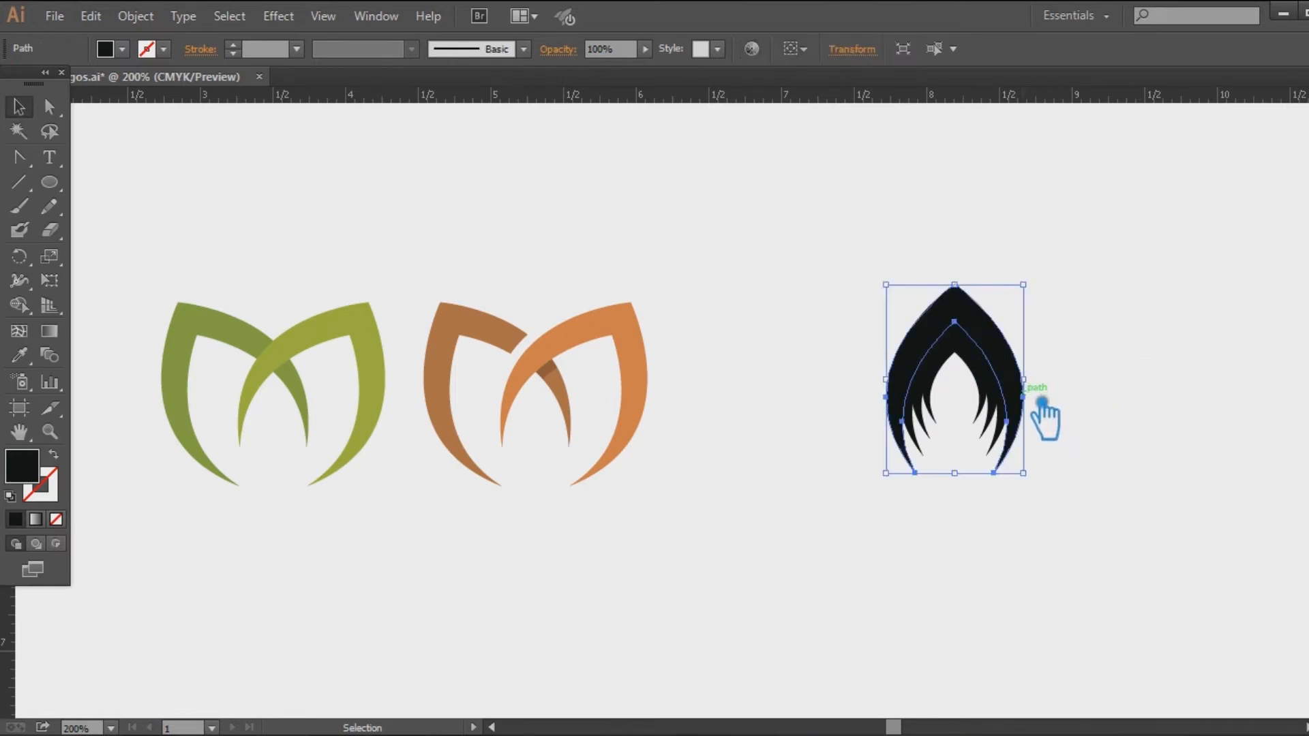
click(19, 355)
click(217, 331)
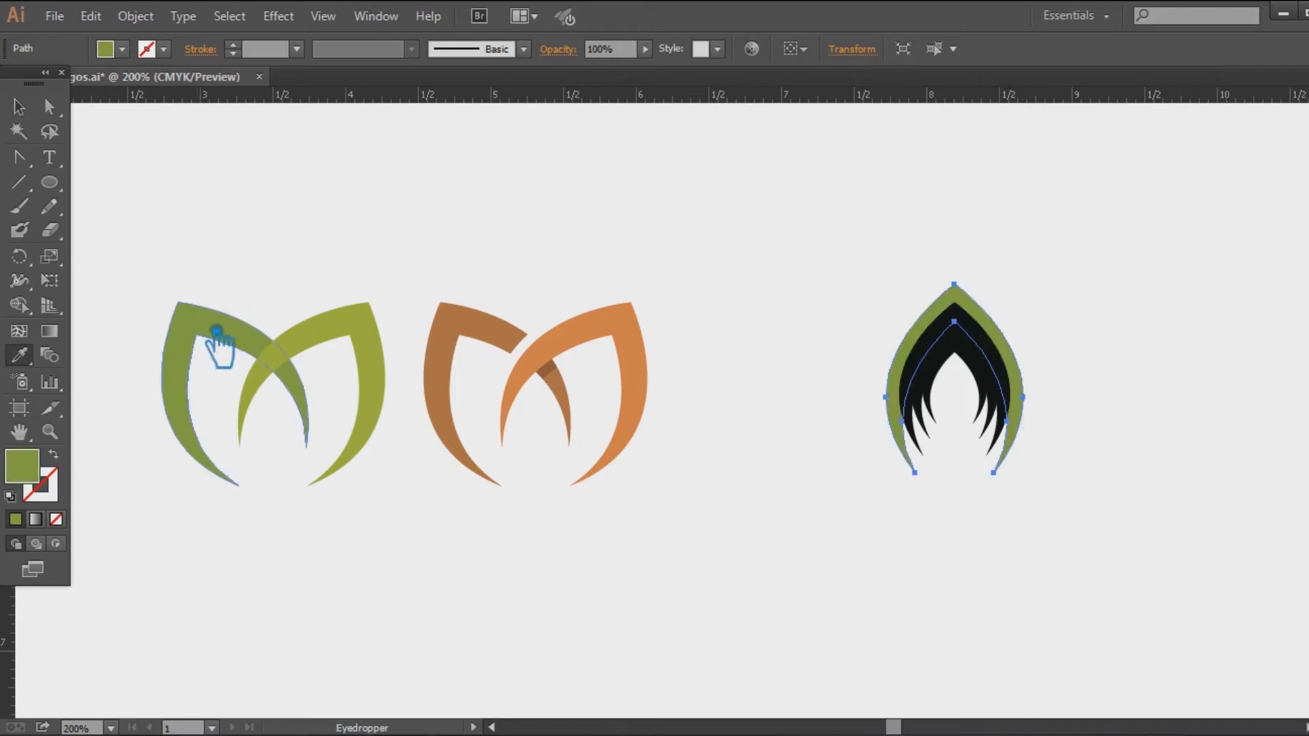
click(20, 107)
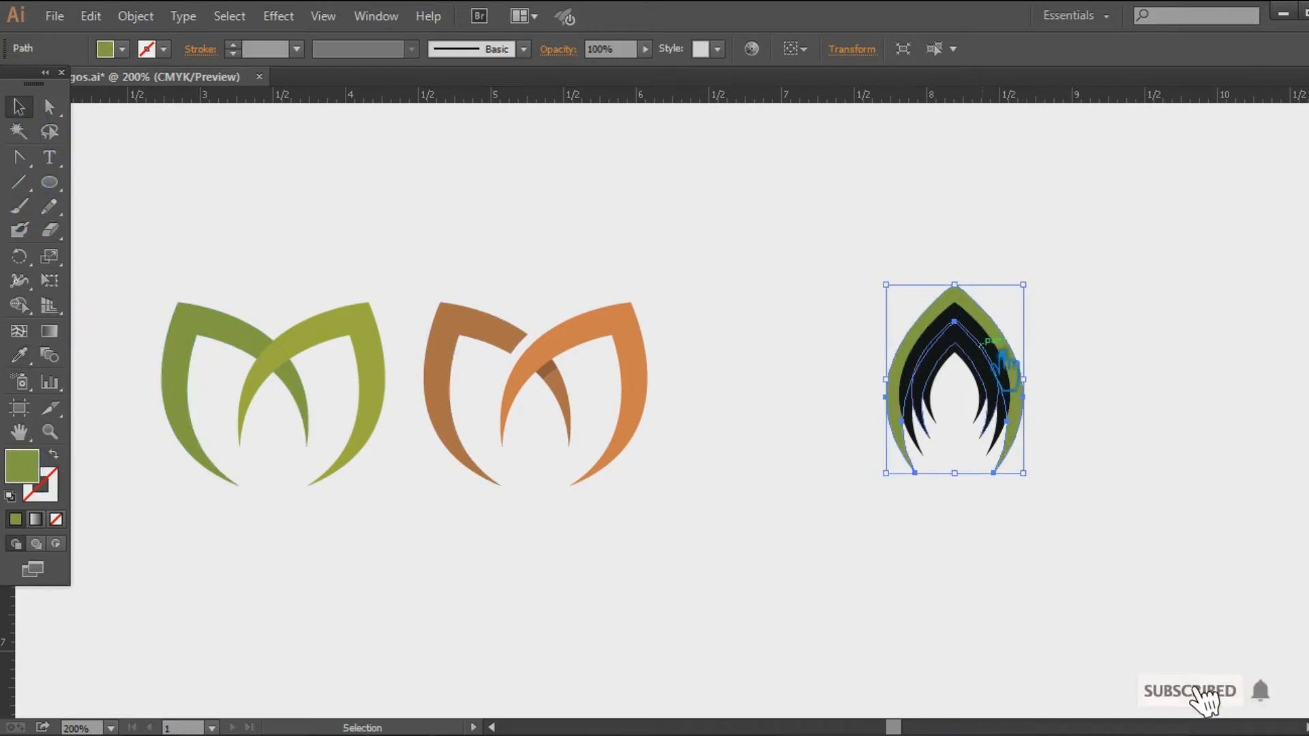
Fill the second nested arch with the darker green sampled from the green M
click(931, 361)
key(i)
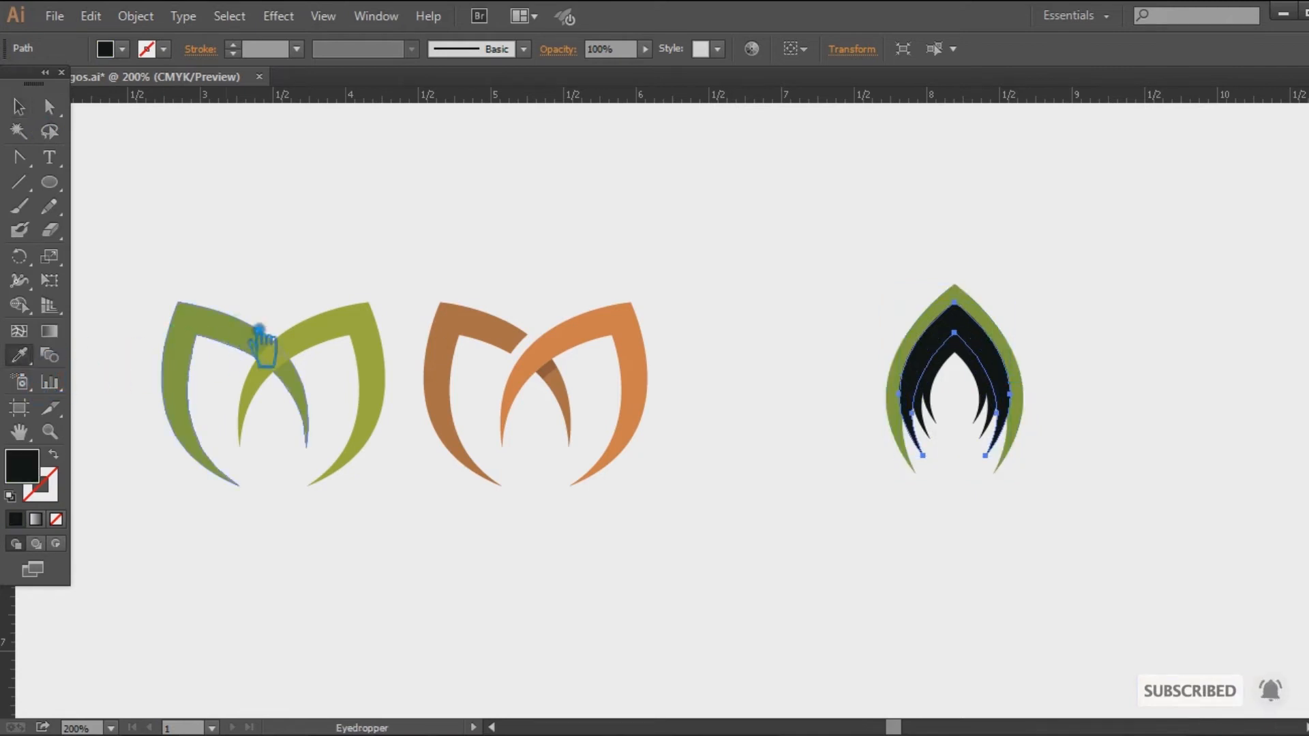
click(257, 350)
click(20, 107)
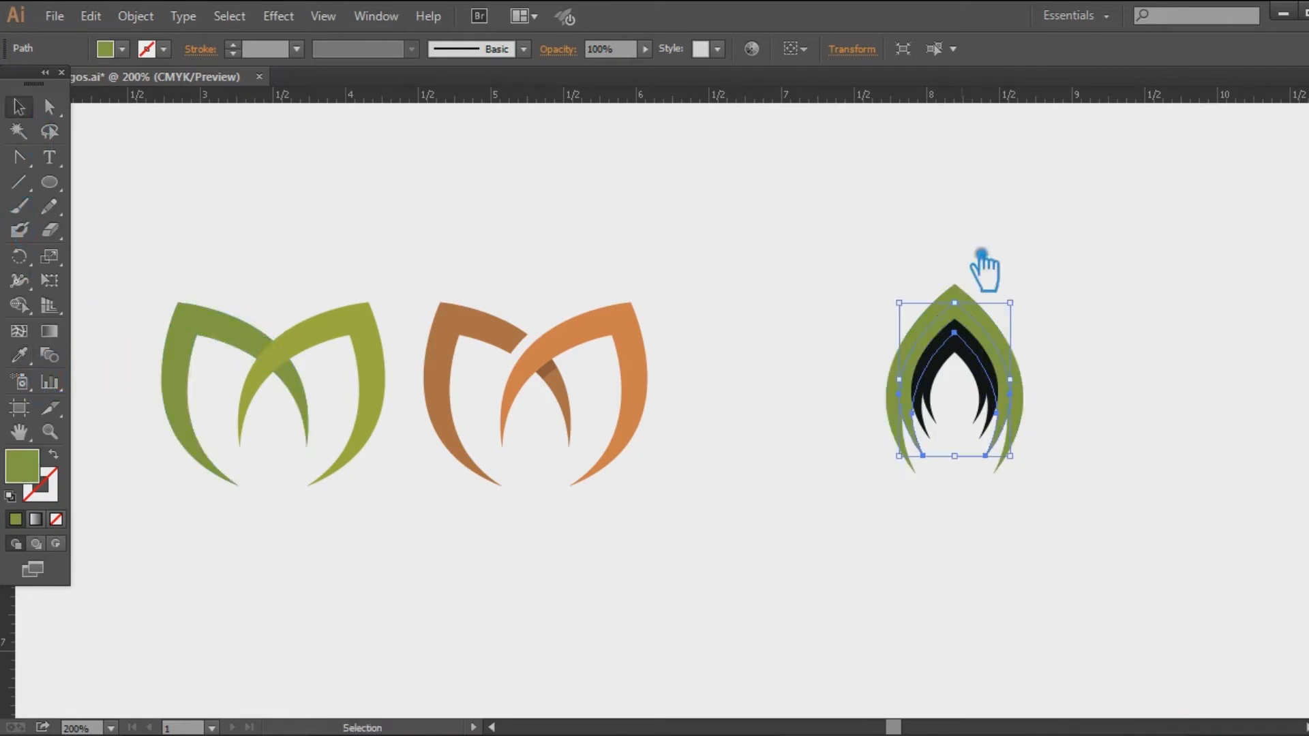
Change the outermost arch's fill to a darker shade of its green in the Color Picker
click(985, 268)
click(1036, 407)
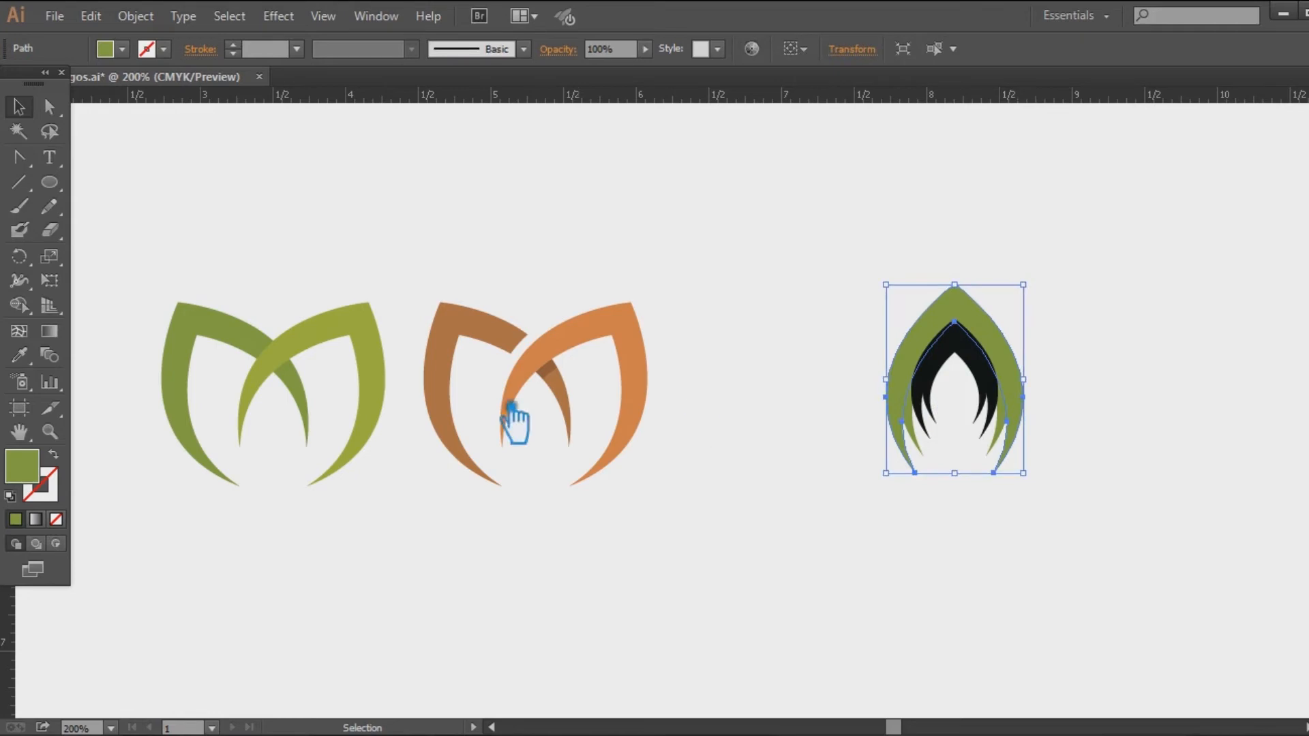
double_click(34, 471)
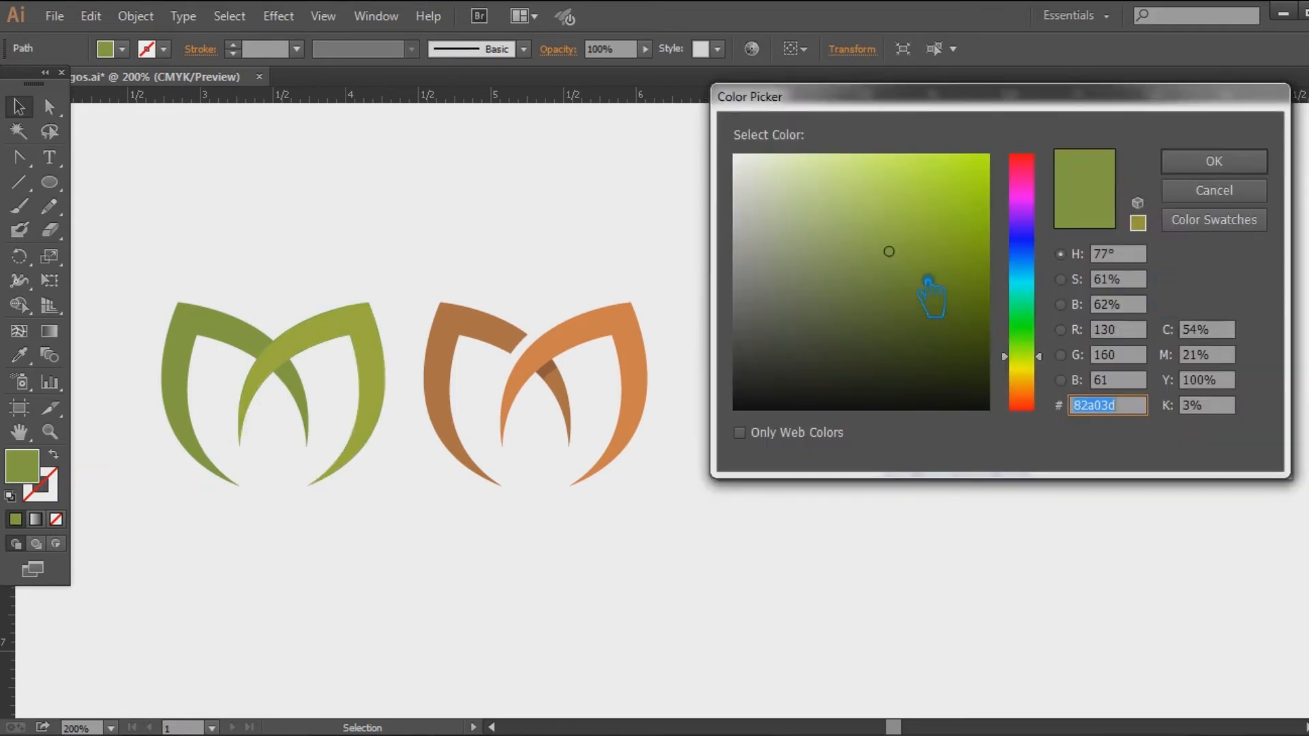
click(907, 277)
click(1176, 162)
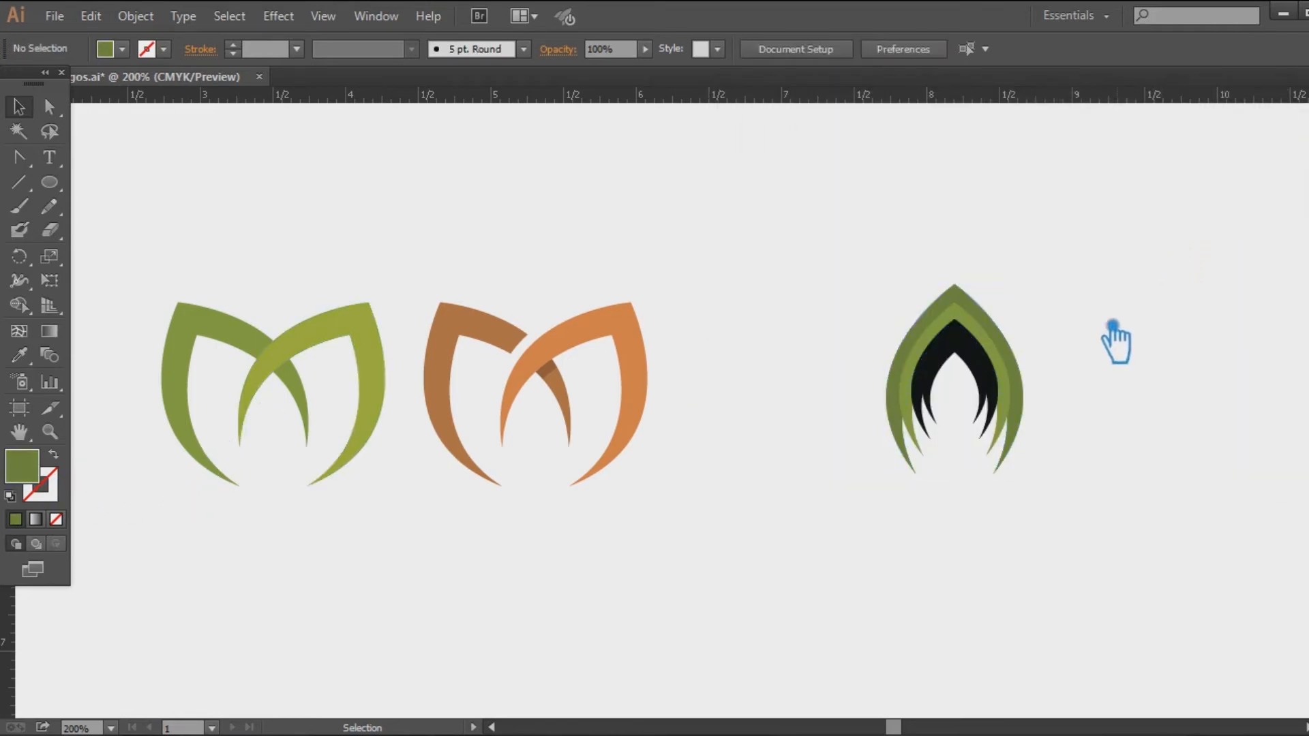
Fill the third nested arch with the lighter green sampled from the green M
click(992, 365)
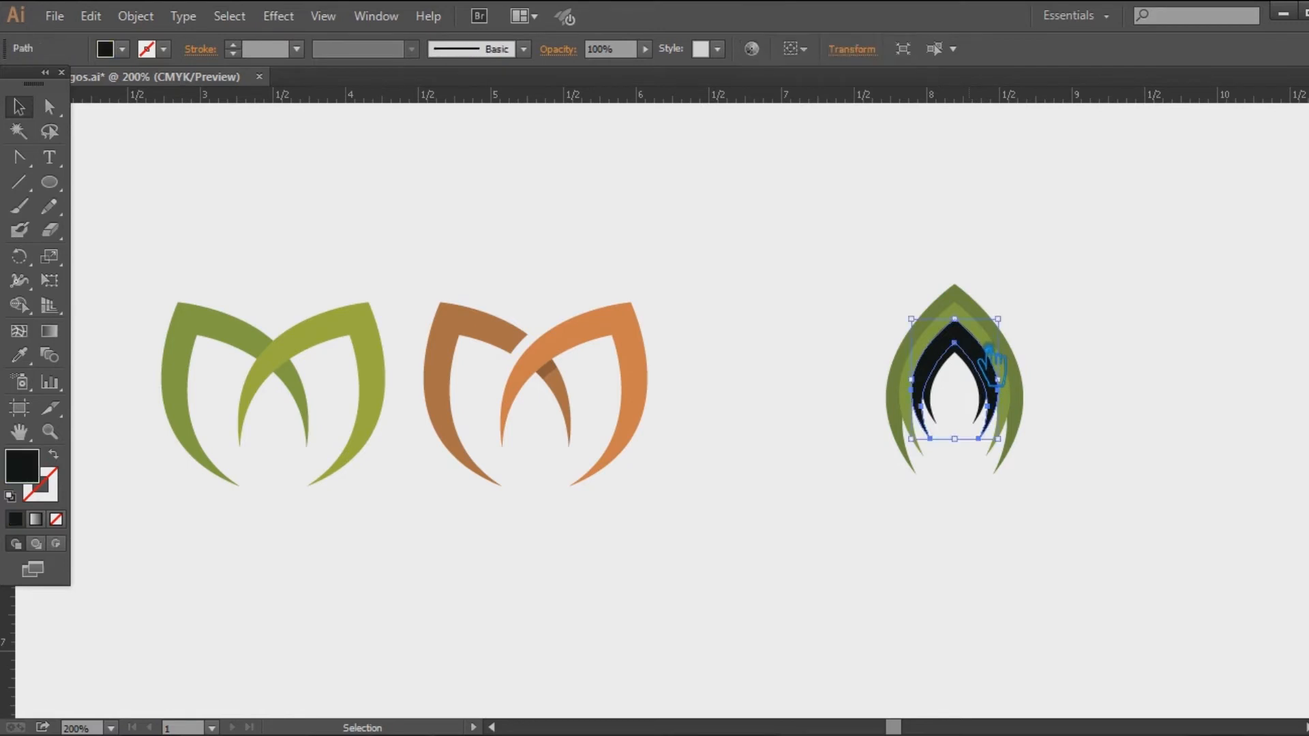
click(20, 355)
click(378, 345)
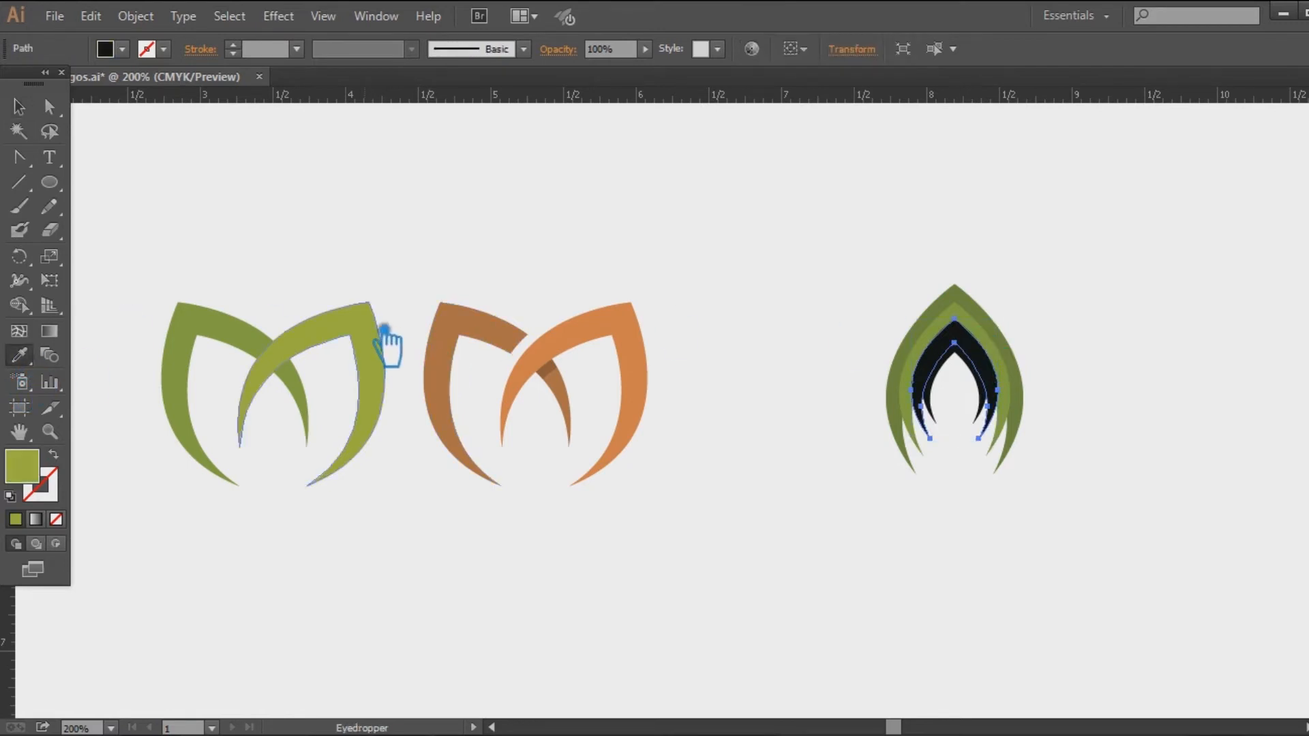
click(19, 107)
click(930, 301)
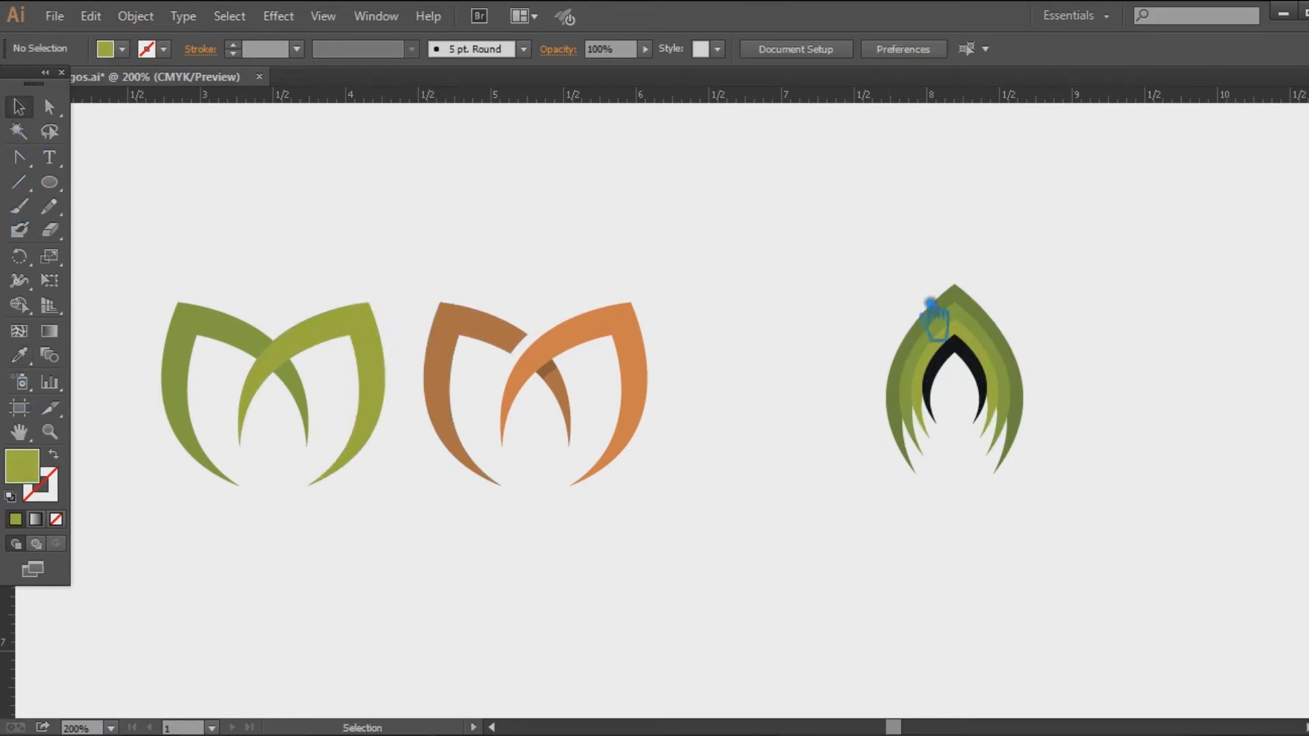
Sample the green M's lighter green for the innermost arch and brighten its fill to yellow-green bfce29
click(990, 380)
click(19, 354)
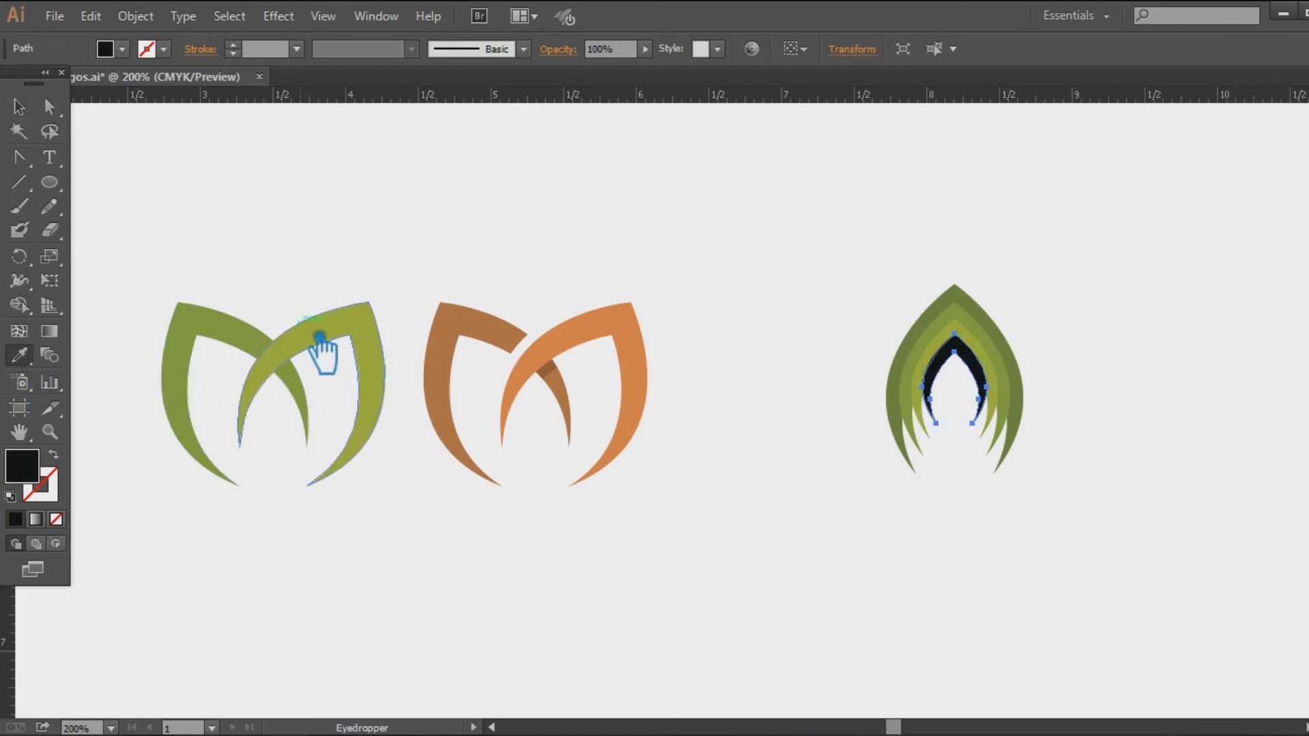
click(332, 366)
double_click(32, 479)
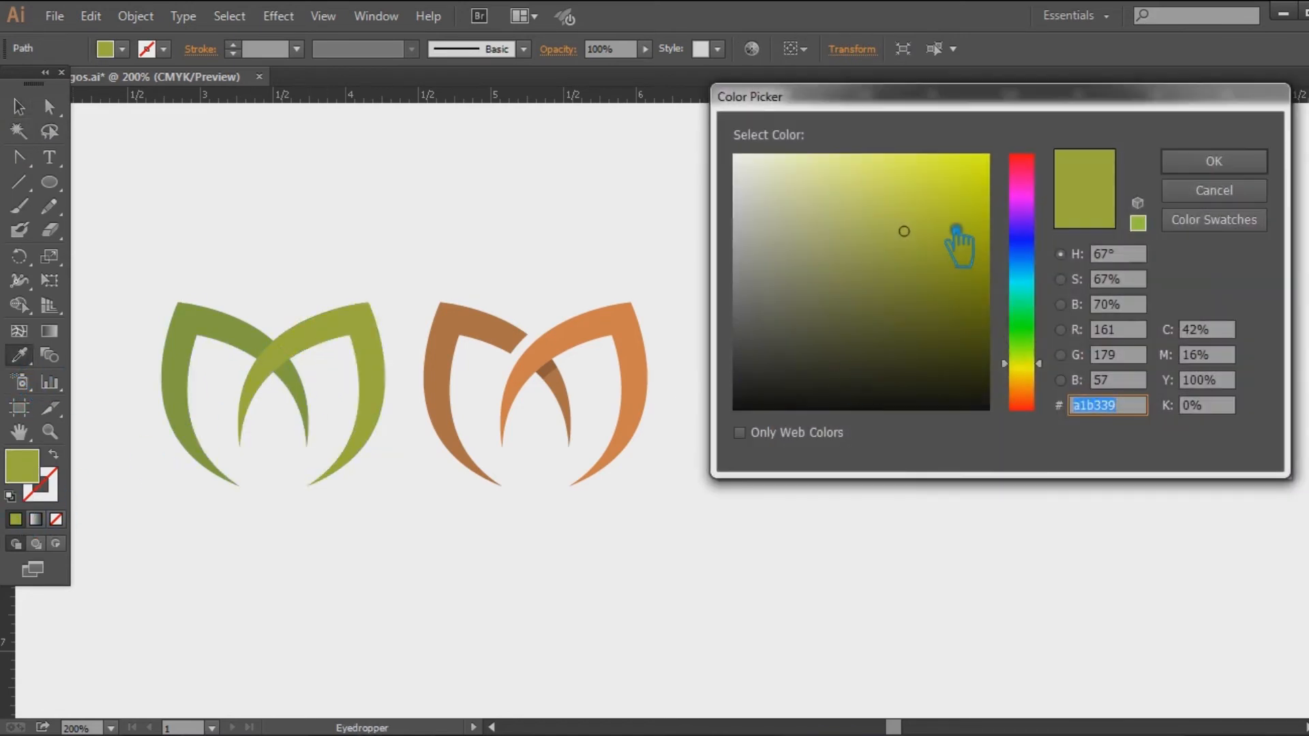
drag(952, 225, 956, 218)
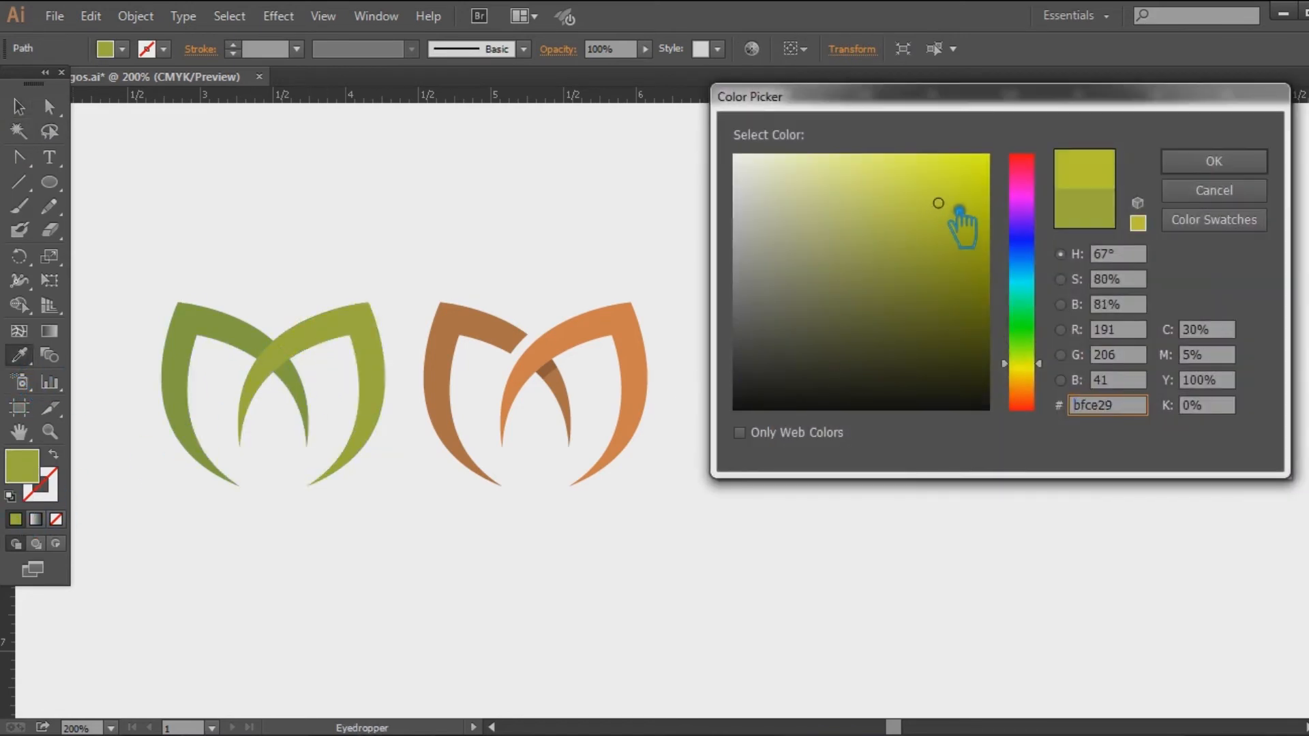
click(1254, 162)
click(19, 107)
click(1044, 349)
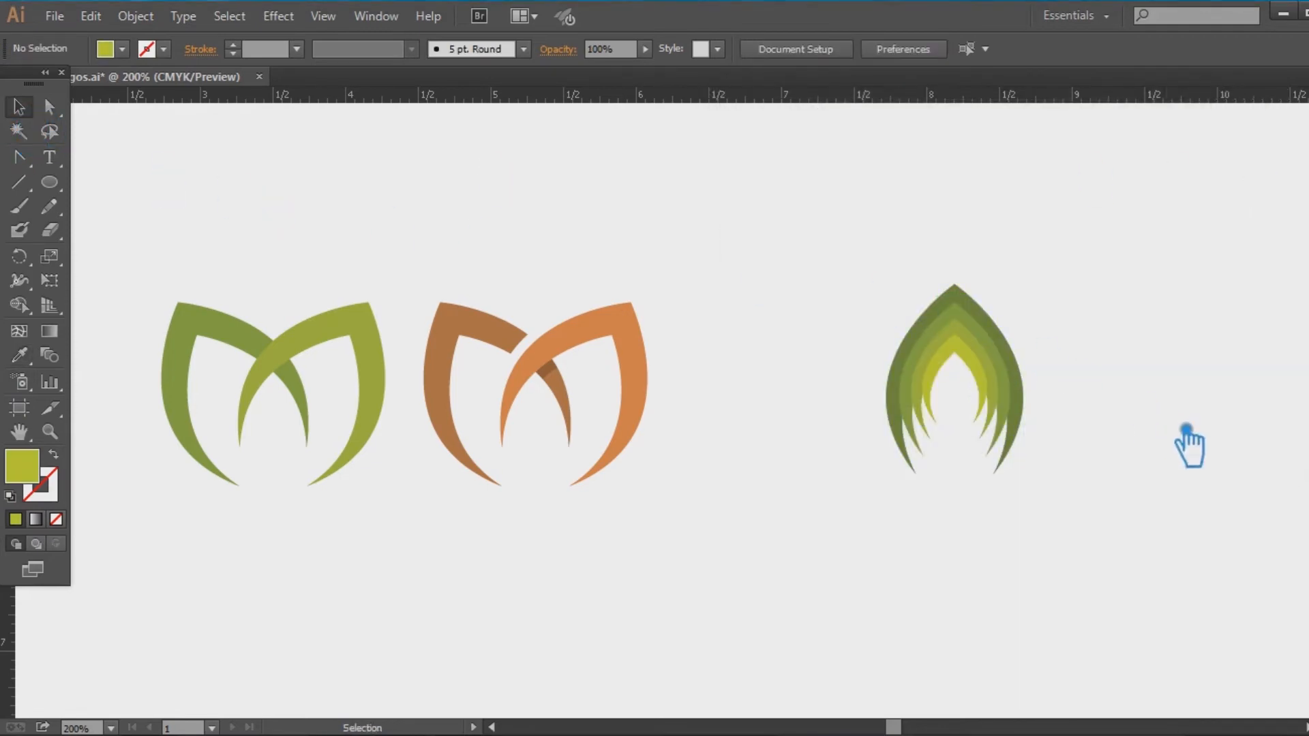
Group the four nested green arches and rotate the group clockwise about a point centred between the outer arch's lower tips
drag(1100, 566, 850, 268)
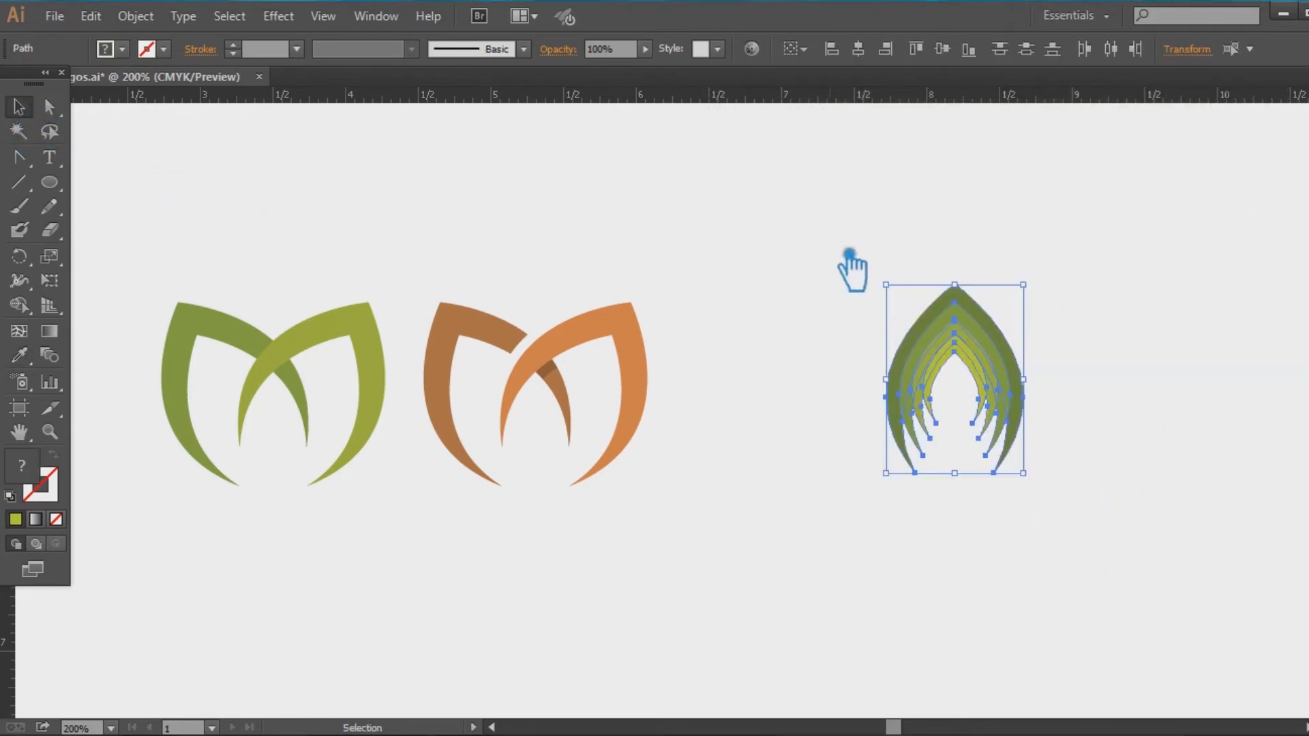
click(1234, 322)
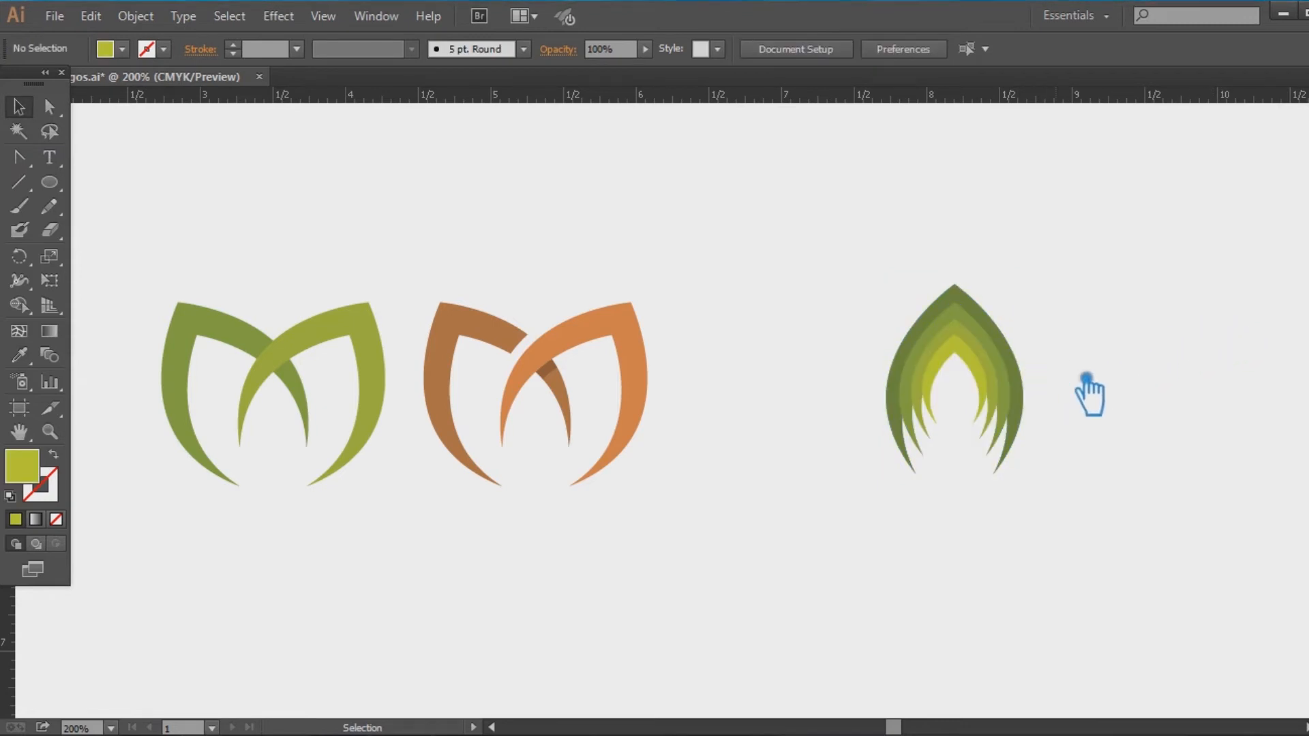
click(1013, 392)
key(ctrl+=)
key(r)
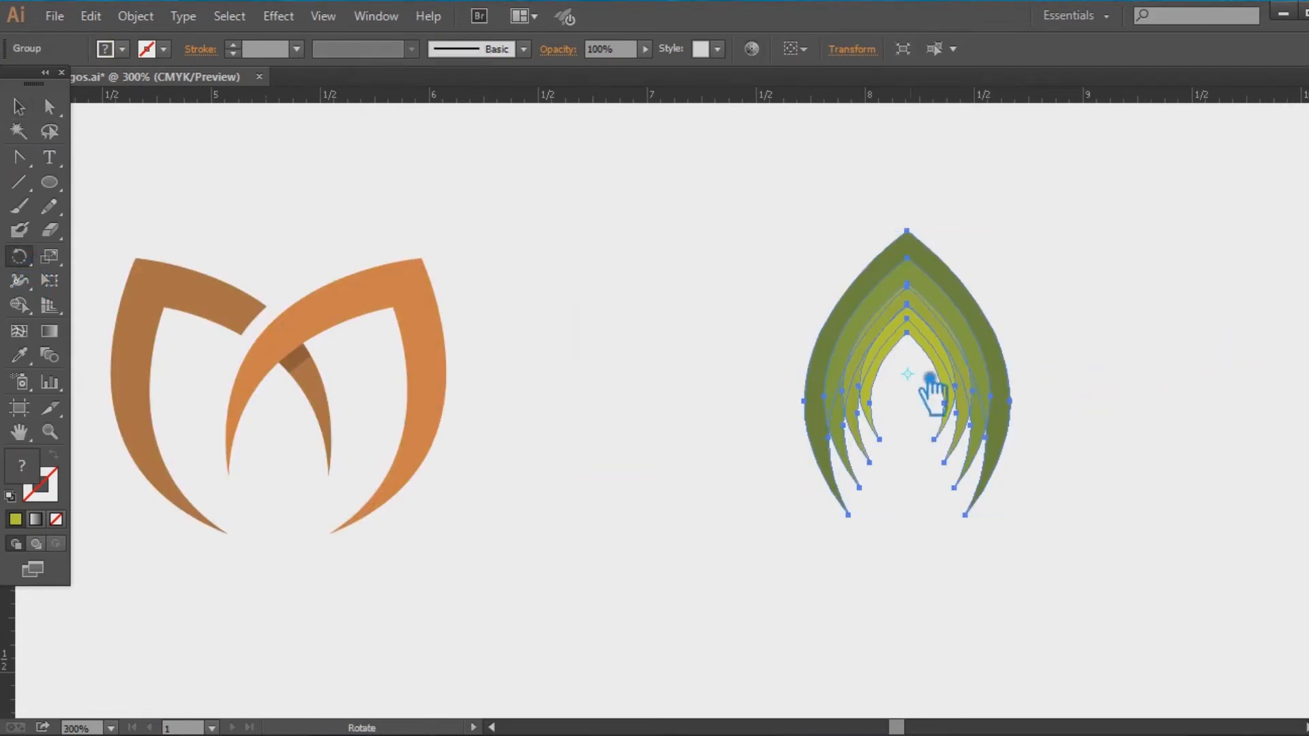
click(907, 521)
drag(1003, 327, 1110, 362)
click(18, 107)
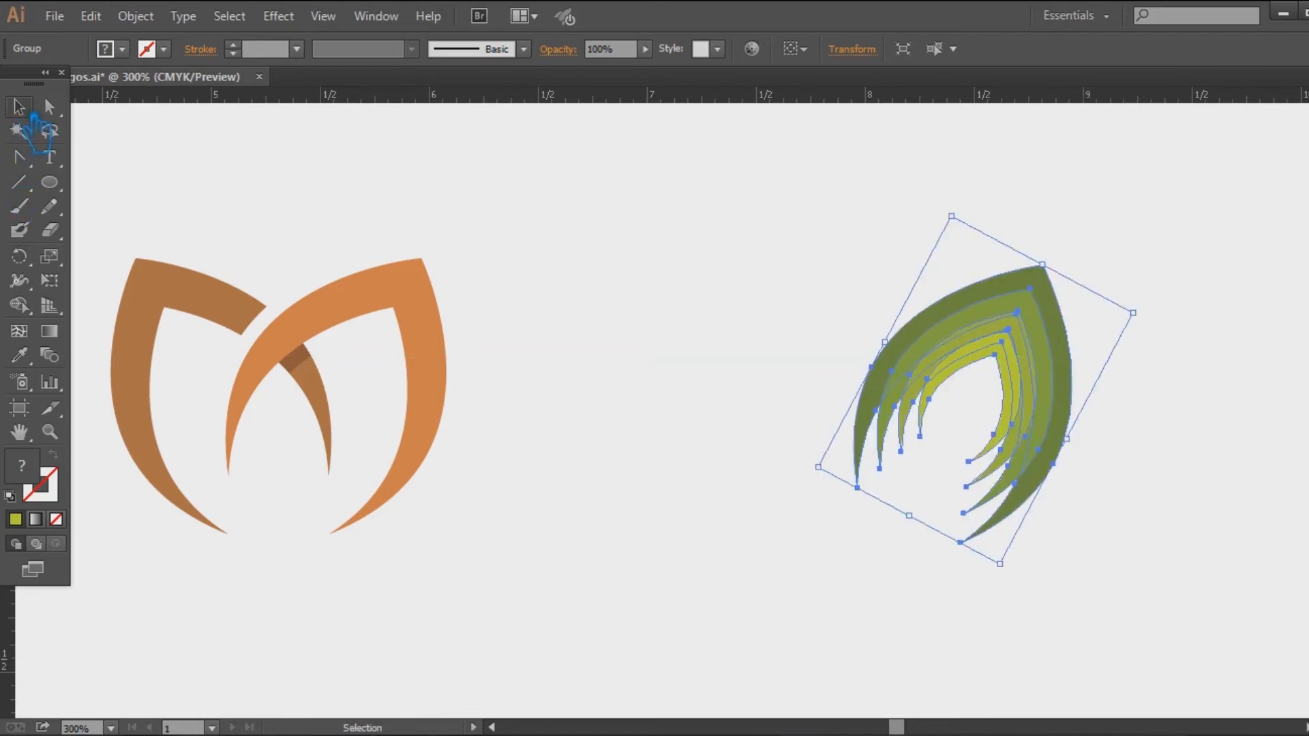
Reflect a copy of the tilted green arch group across the vertical axis
right_click(1042, 302)
mouse_move(1131, 447)
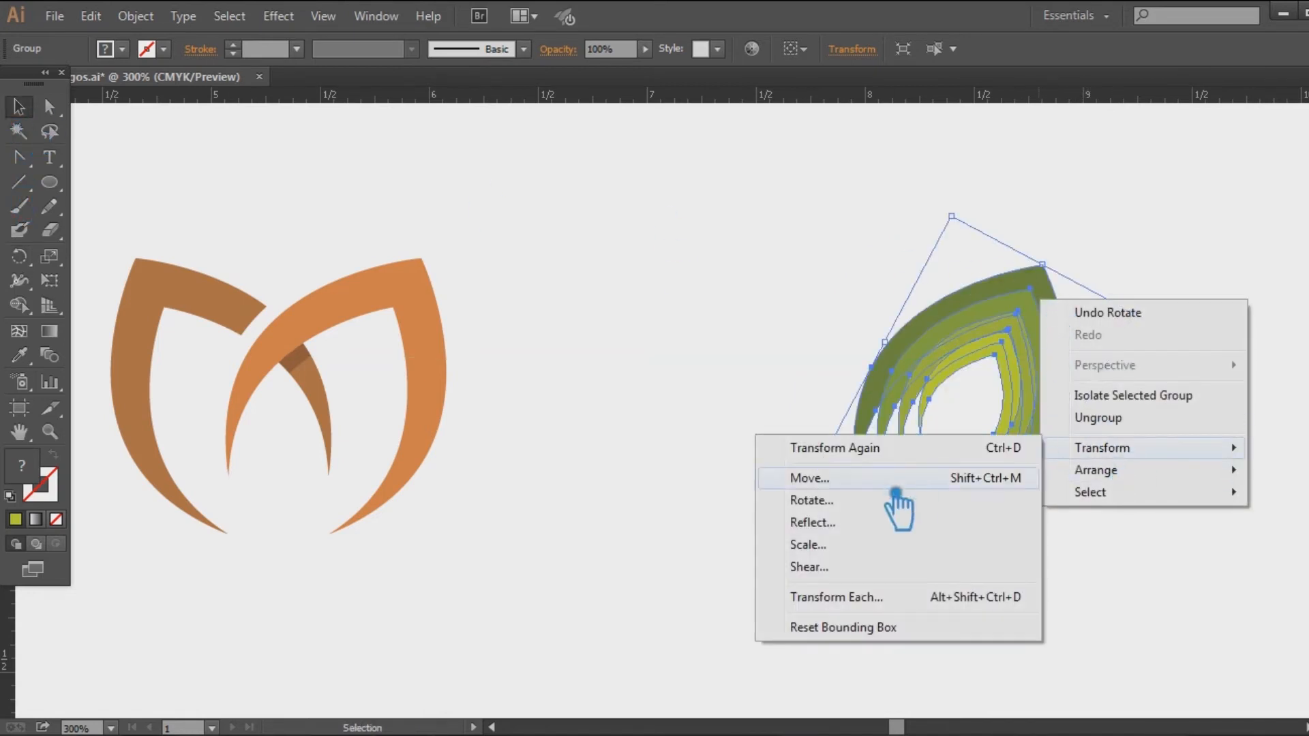
click(859, 531)
click(1033, 478)
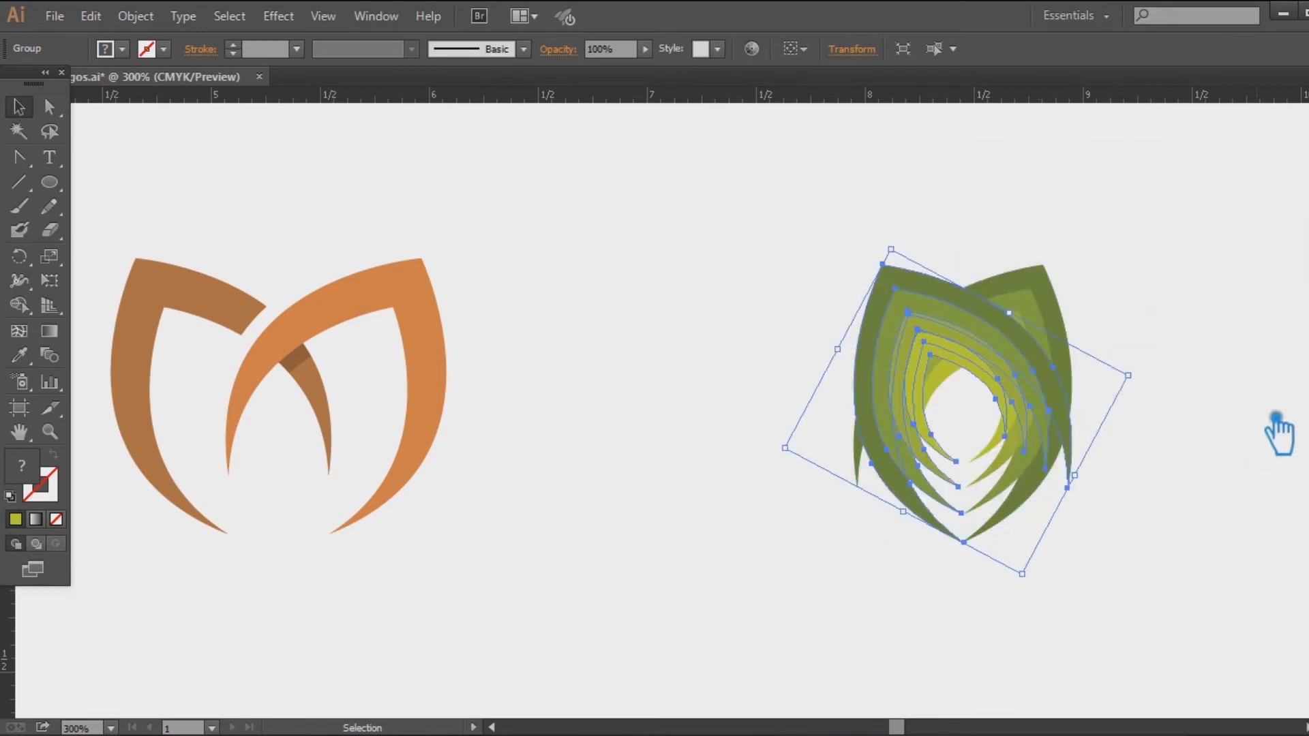
Move the mirrored arch group to the left until the two groups cross and form a layered green M
click(1277, 432)
drag(1033, 366, 940, 371)
click(1203, 338)
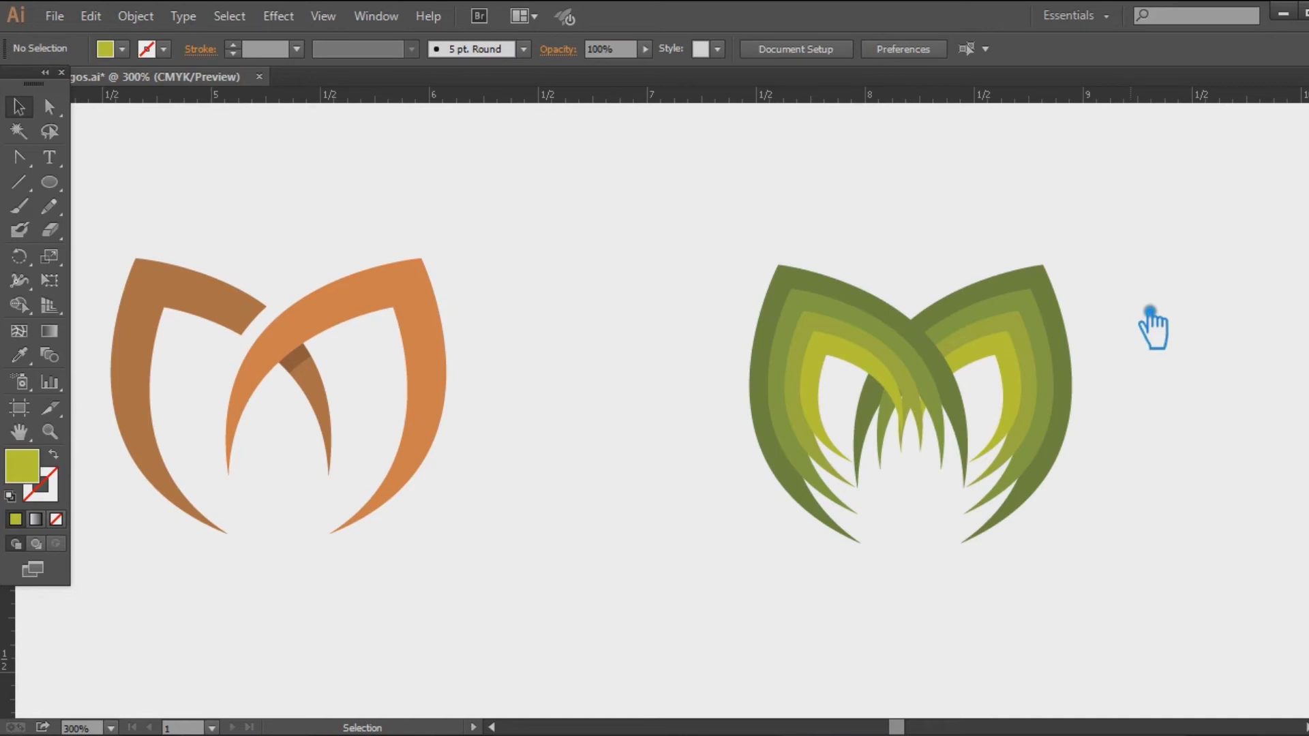
Move the layered green M left to sit beside the orange M
key(ctrl+minus)
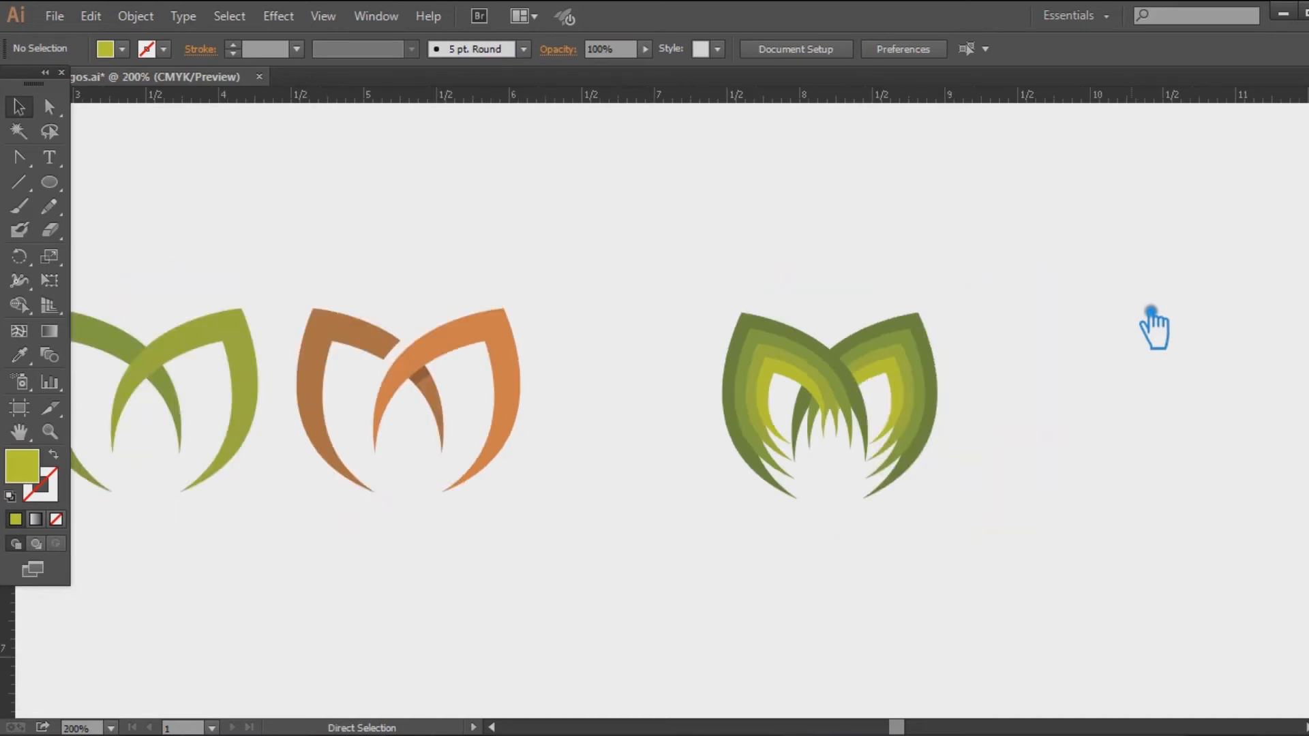
drag(1102, 409, 1300, 421)
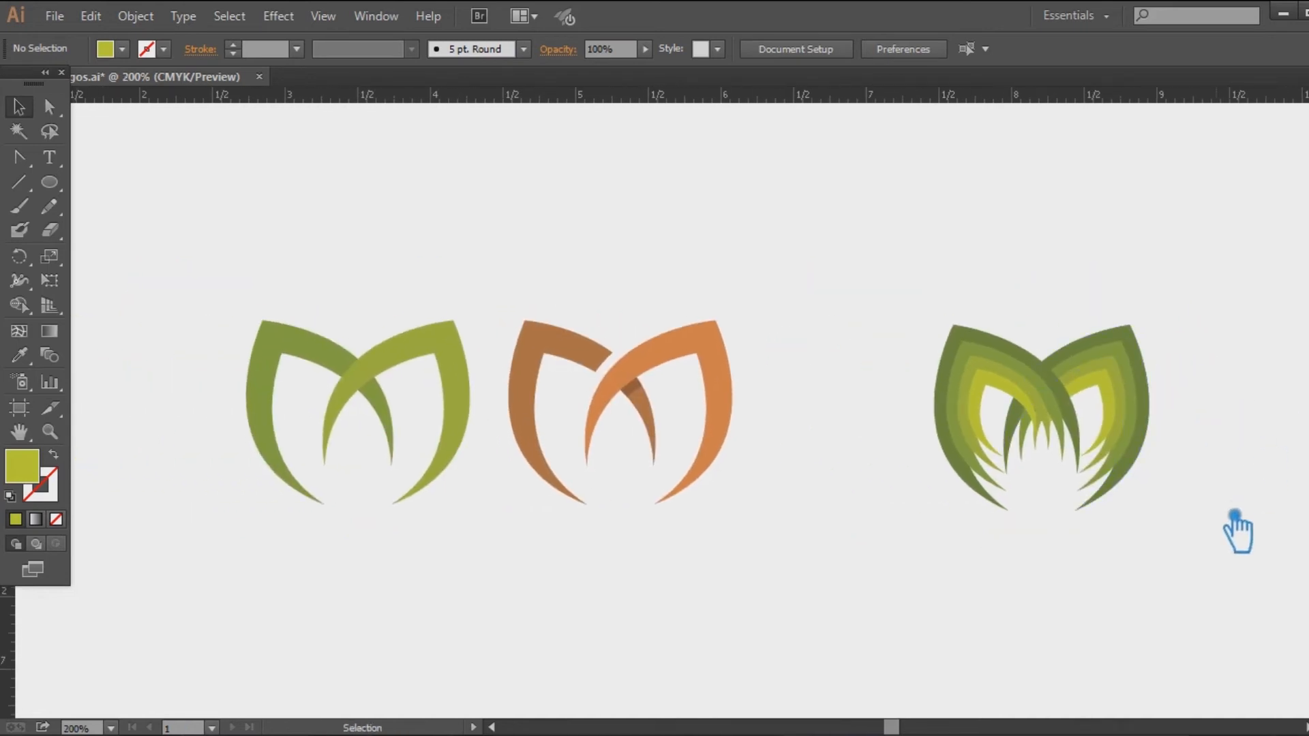
drag(1205, 528, 920, 291)
key(a)
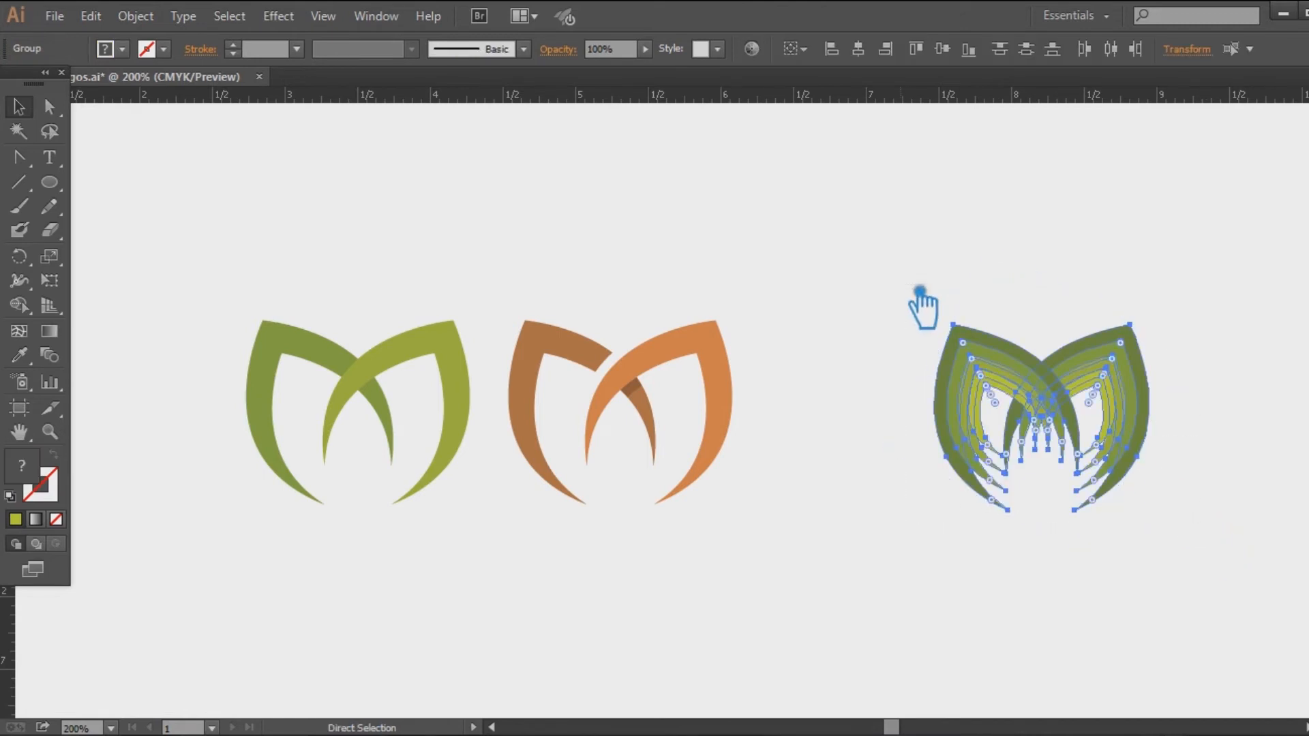
key(v)
click(925, 268)
drag(1134, 365, 976, 367)
key(a)
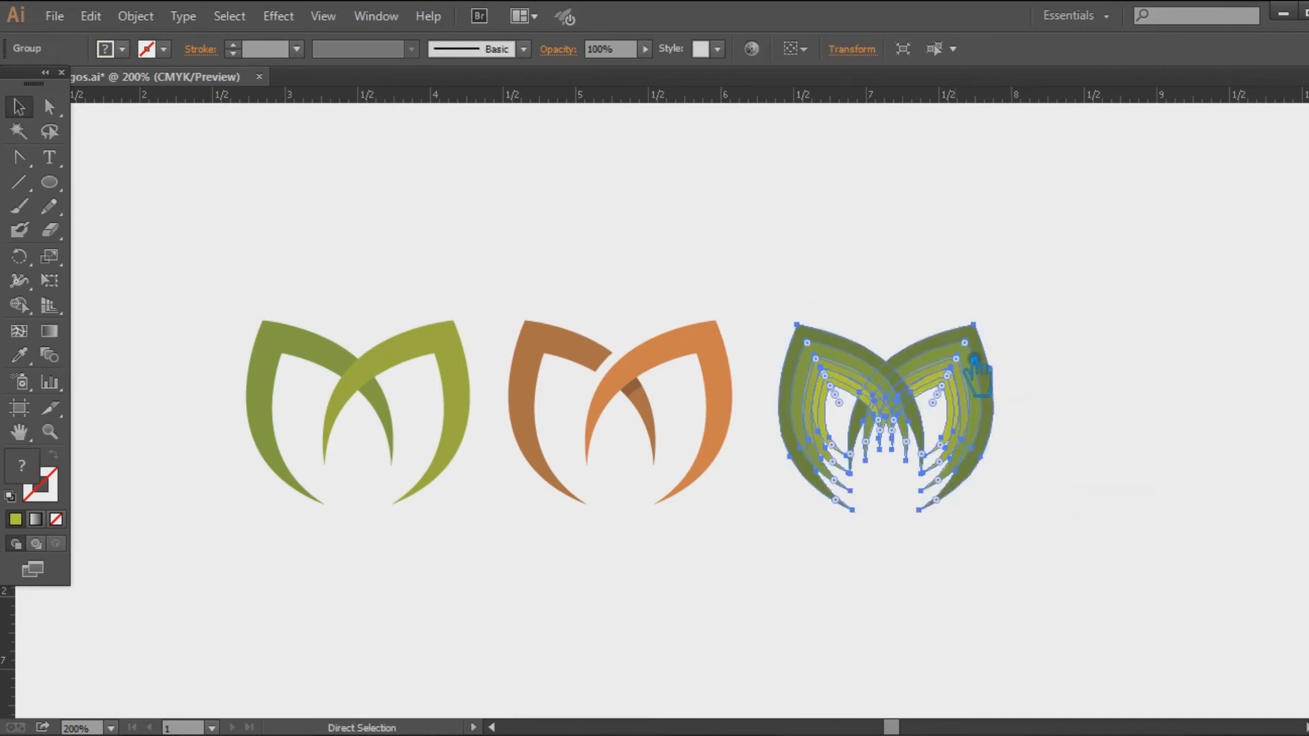
Place a copy of the layered green M to its right and ungroup the copy
click(1023, 394)
drag(990, 366, 1252, 366)
click(984, 555)
scroll(956, 579, right, 5)
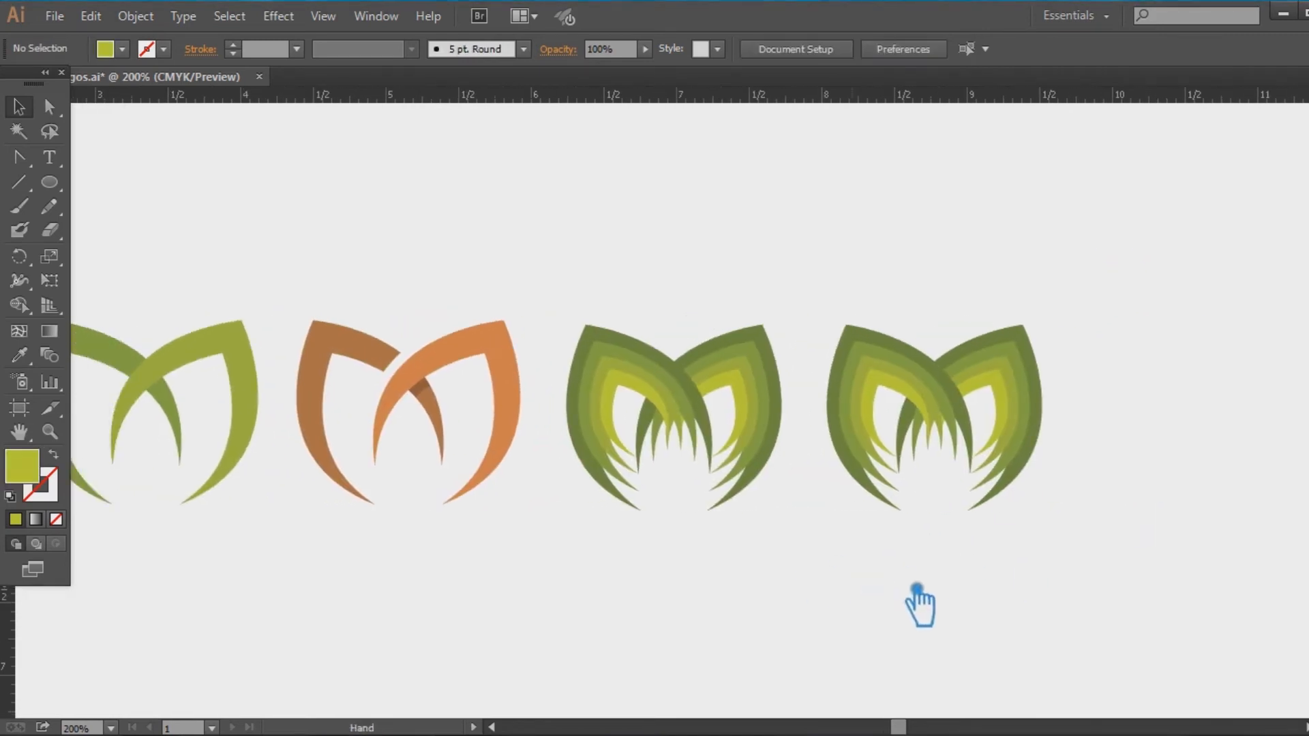
click(1067, 396)
right_click(1055, 377)
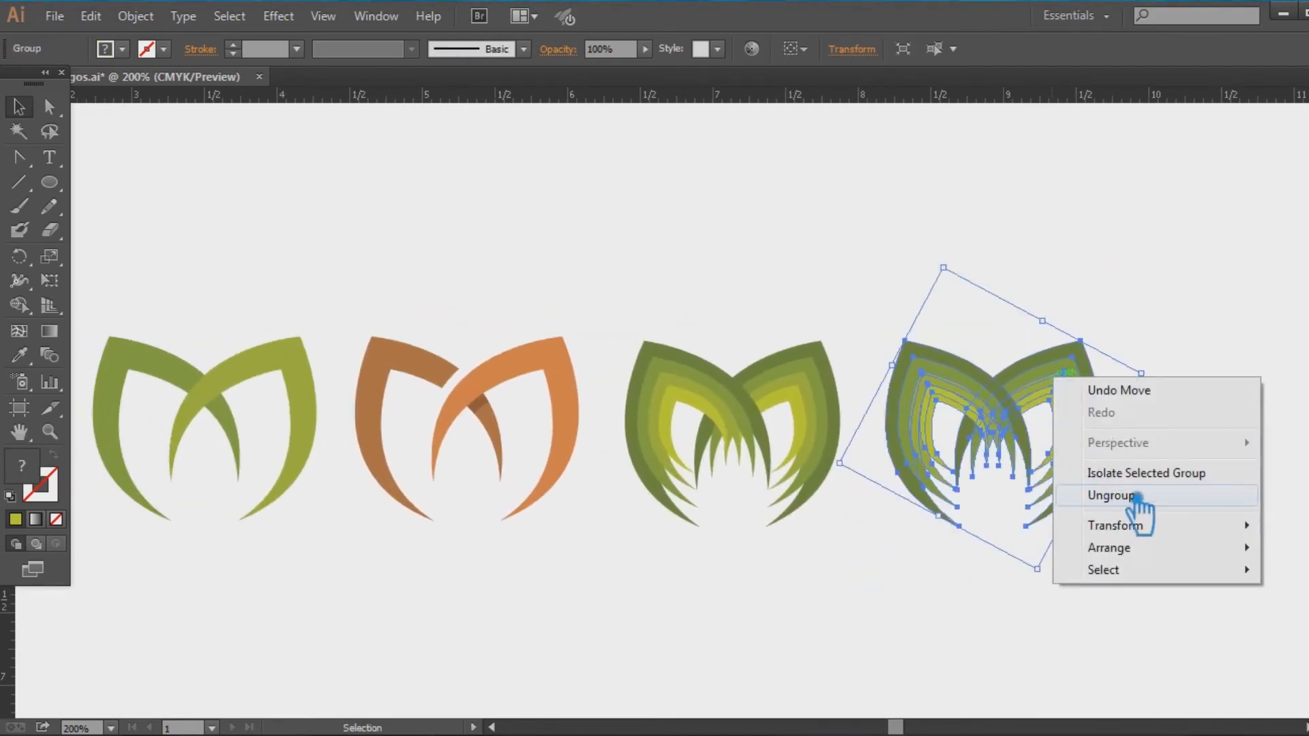
click(1139, 501)
click(1225, 294)
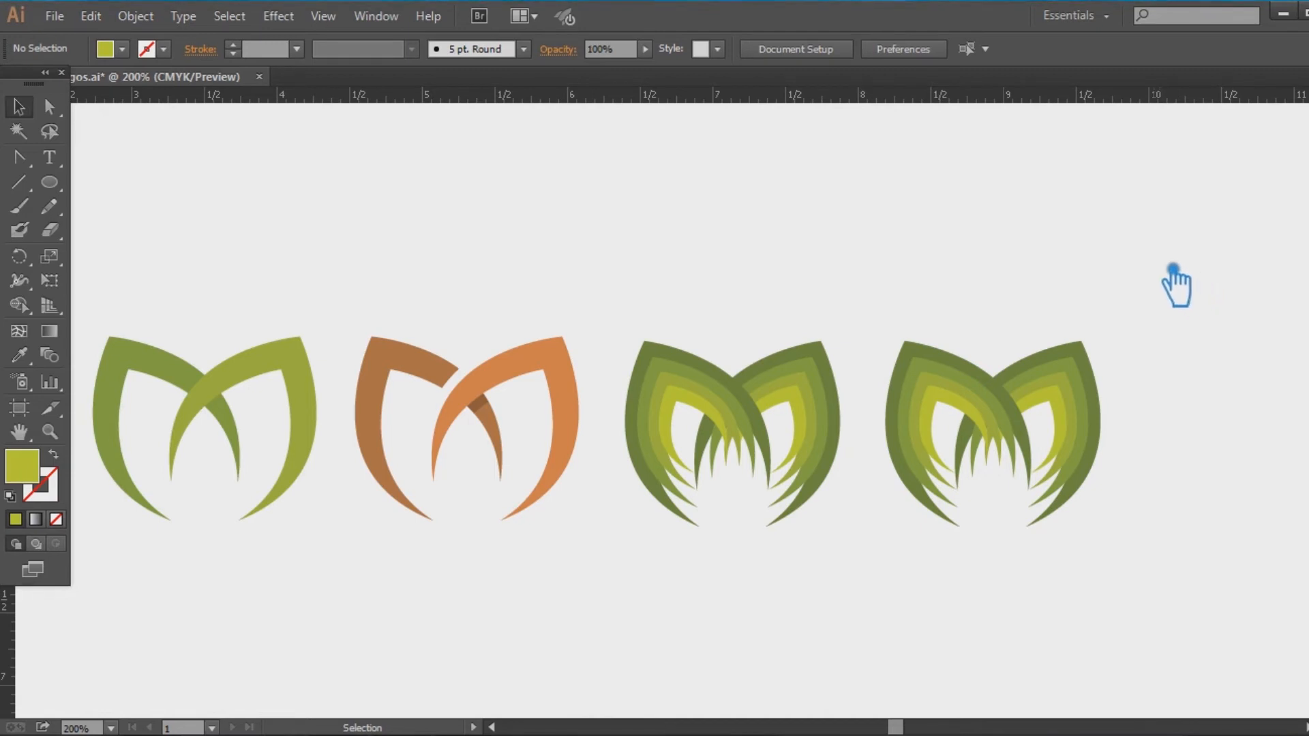
Ungroup the orange M and group the two brown pieces of its left arch
right_click(544, 363)
click(609, 470)
click(478, 313)
click(409, 353)
shift+click(506, 438)
key(ctrl+g)
Change the fill of the grouped brown arch pieces to olive green 889116
double_click(23, 466)
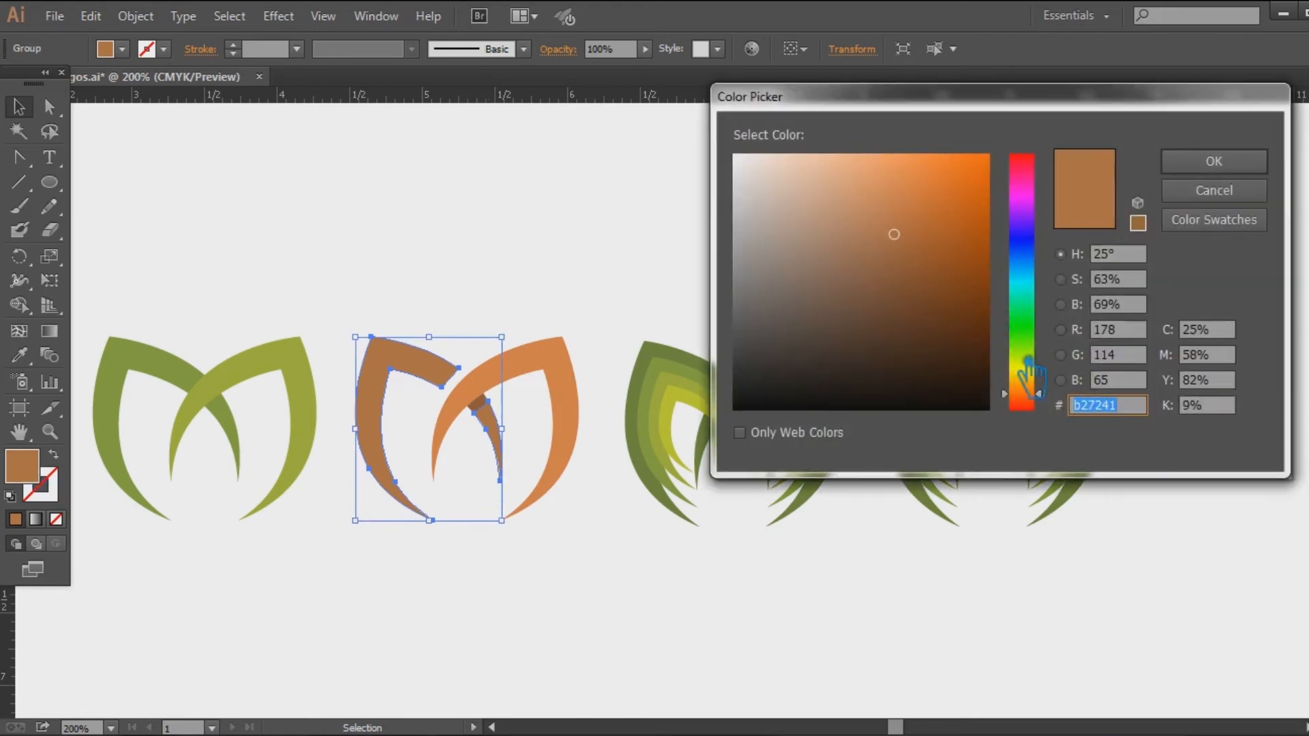
drag(1047, 393, 1046, 371)
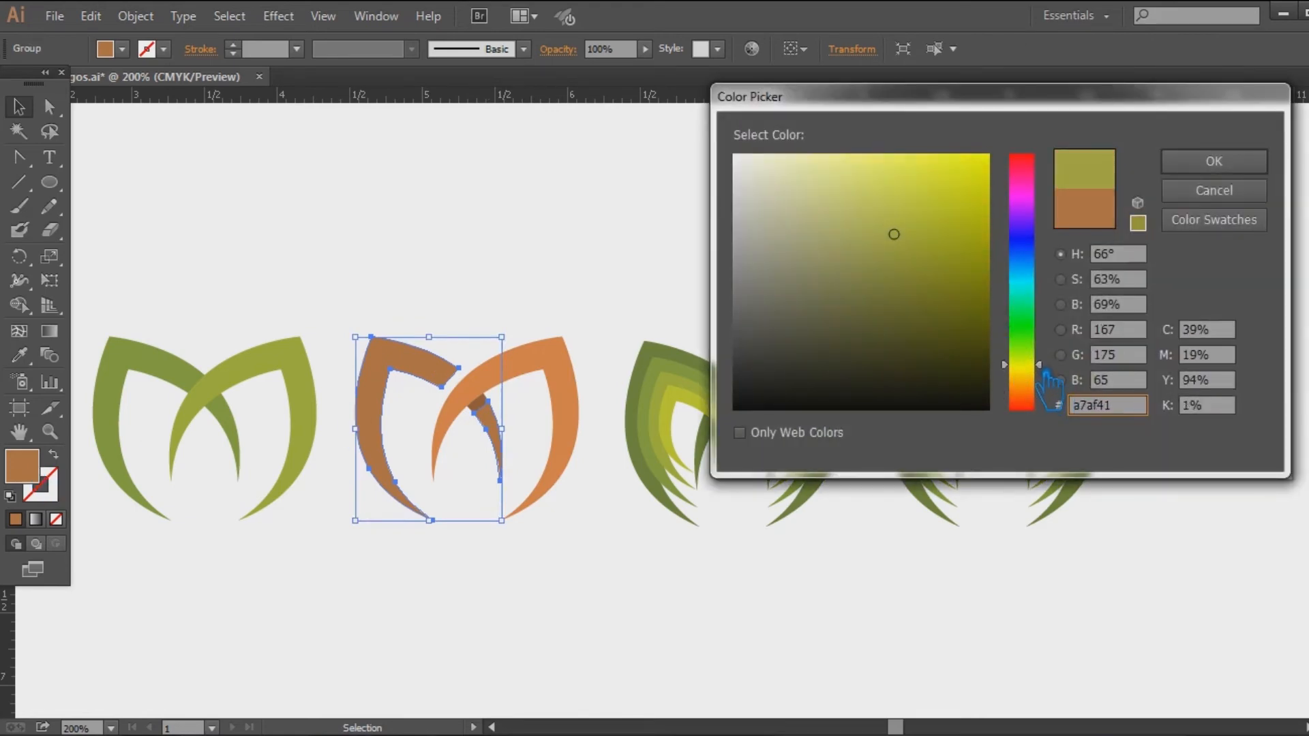
mouse_move(958, 272)
mouse_down()
mouse_move(964, 290)
mouse_move(972, 272)
mouse_up()
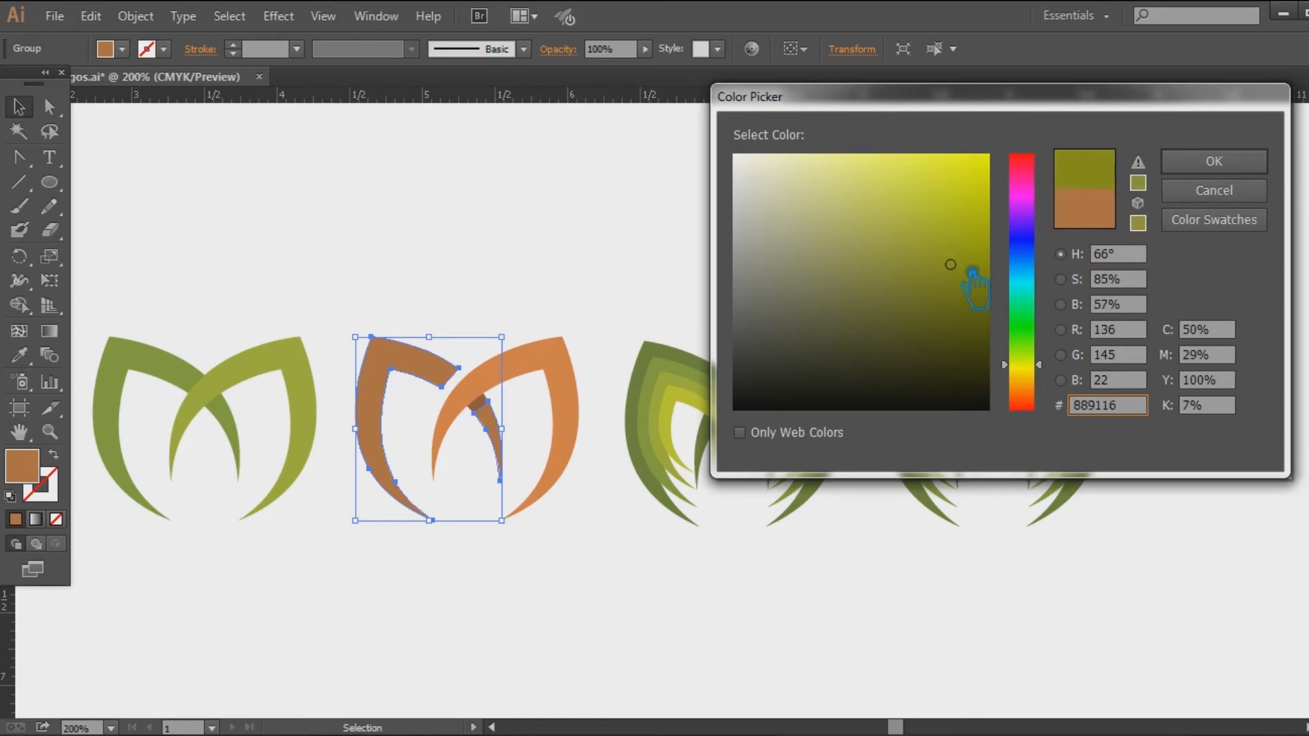
click(1214, 161)
click(649, 248)
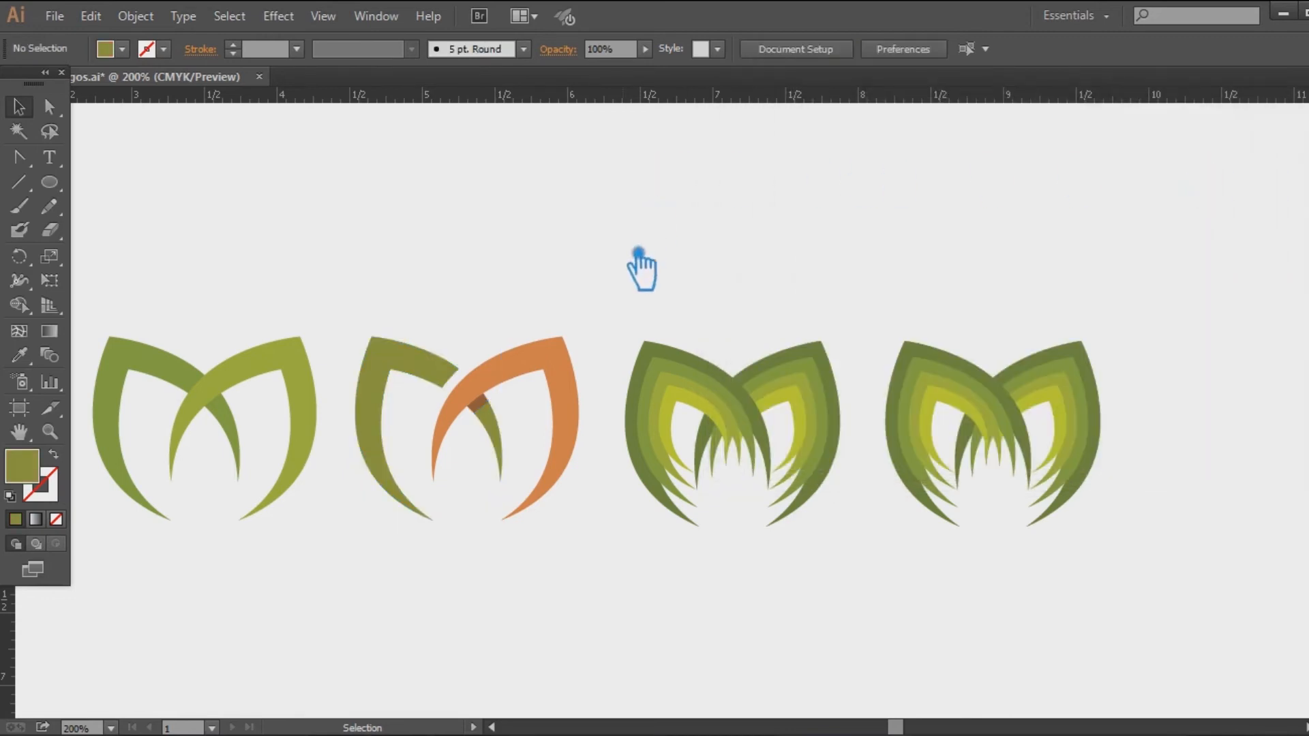
Recolour the orange right arch with the yellow-green sampled from the innermost arch of the layered M
click(581, 369)
click(19, 355)
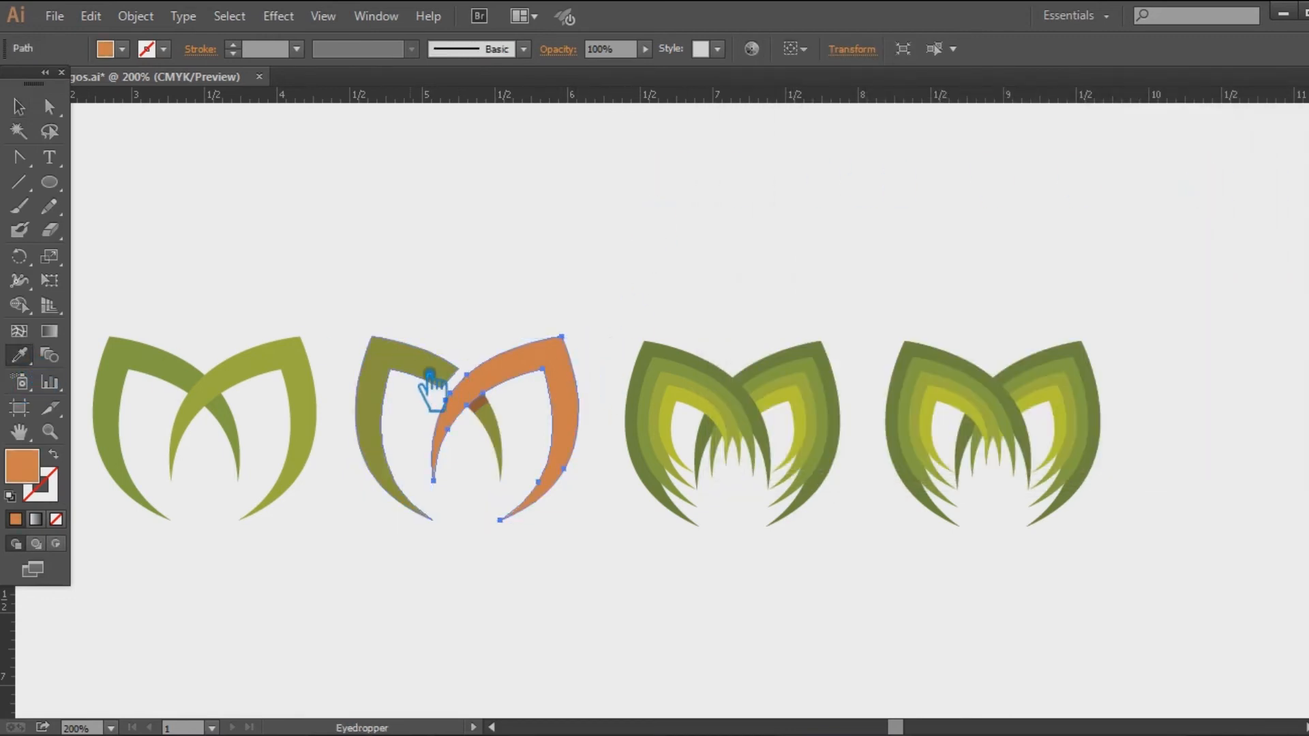
click(429, 375)
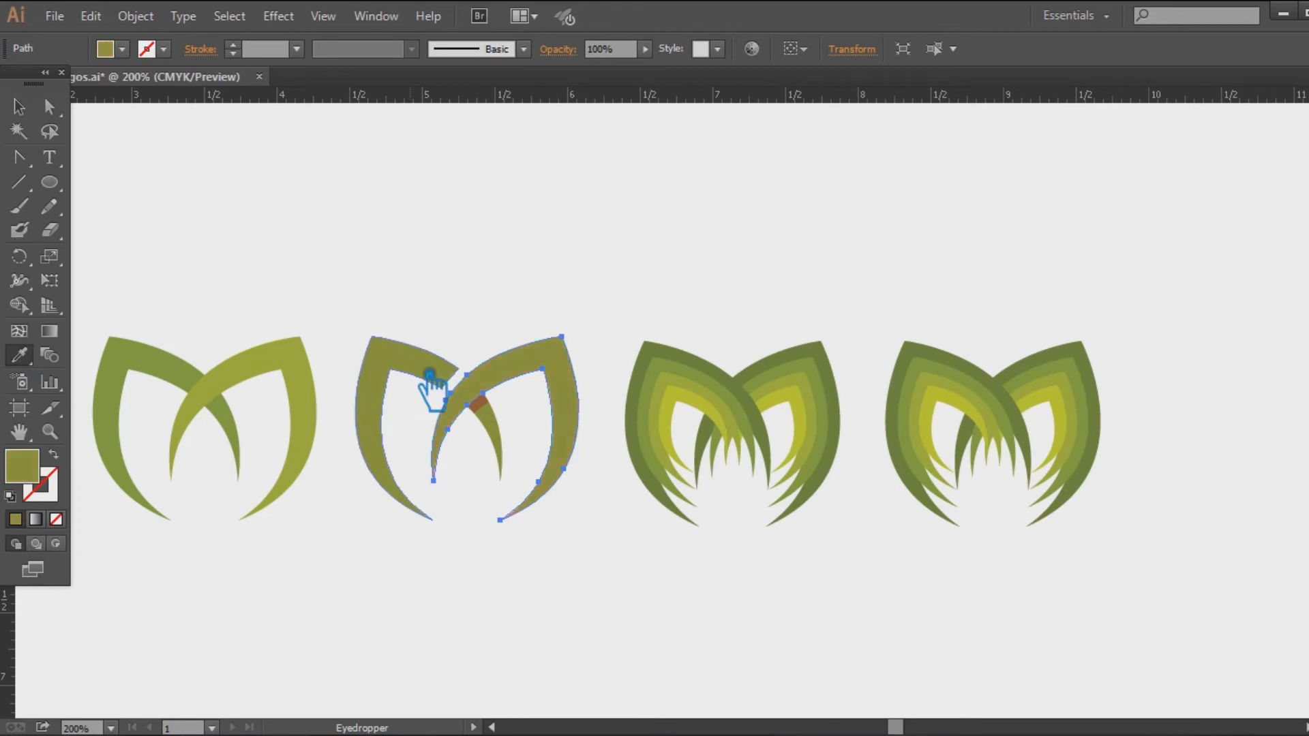
click(305, 384)
click(705, 409)
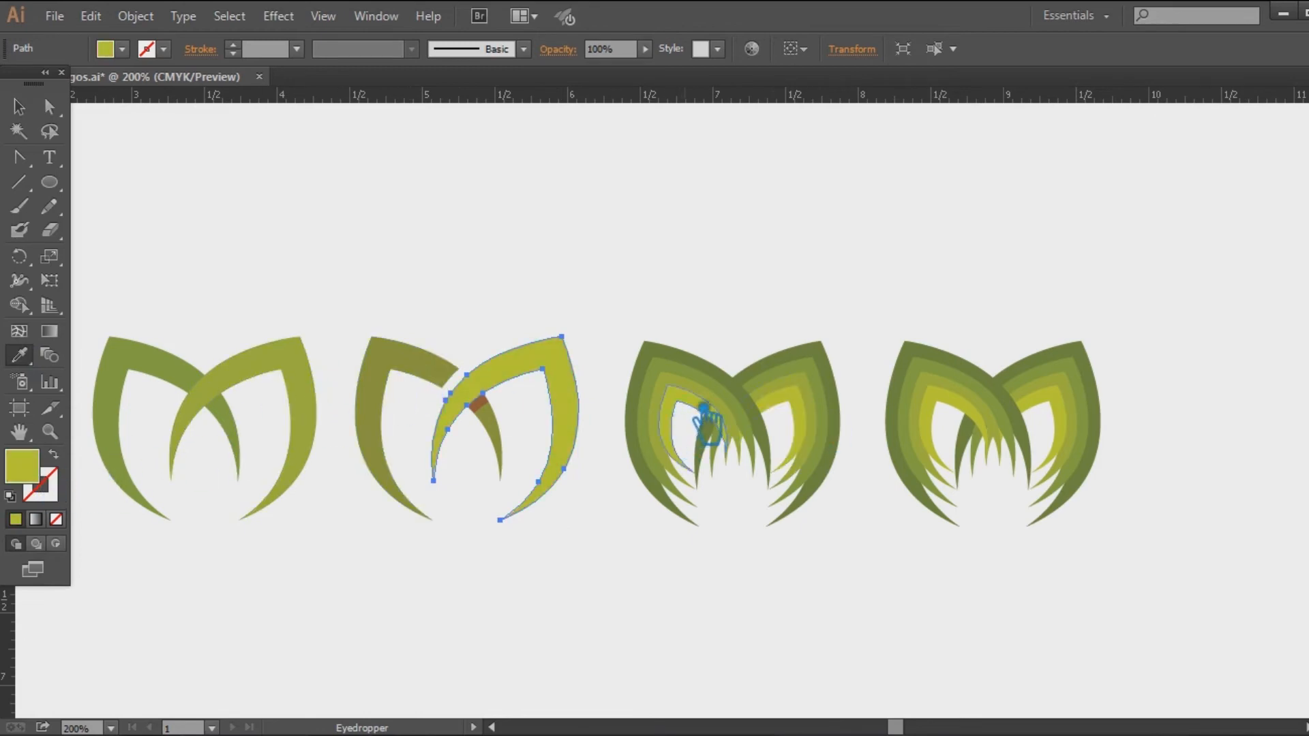
key(v)
click(320, 198)
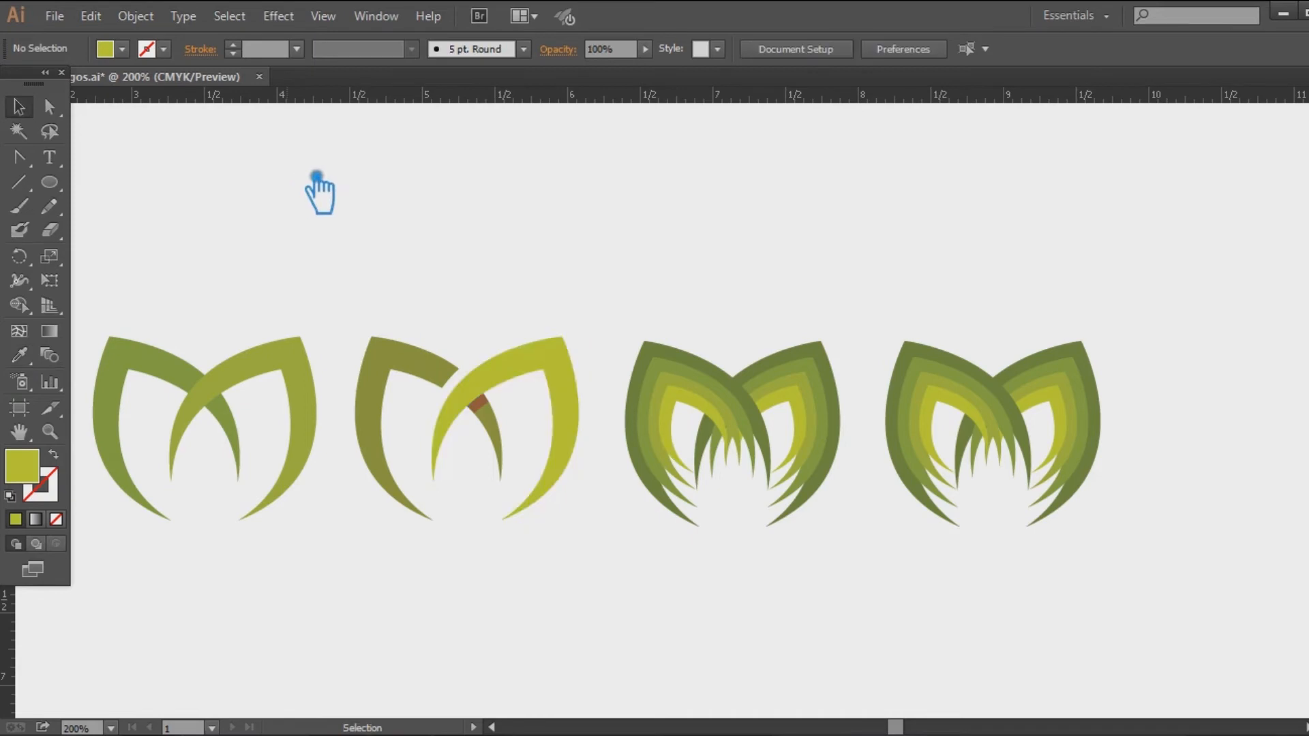
Try the layered M's dark outer green on the small brown shadow piece where the arches cross
click(487, 408)
key(i)
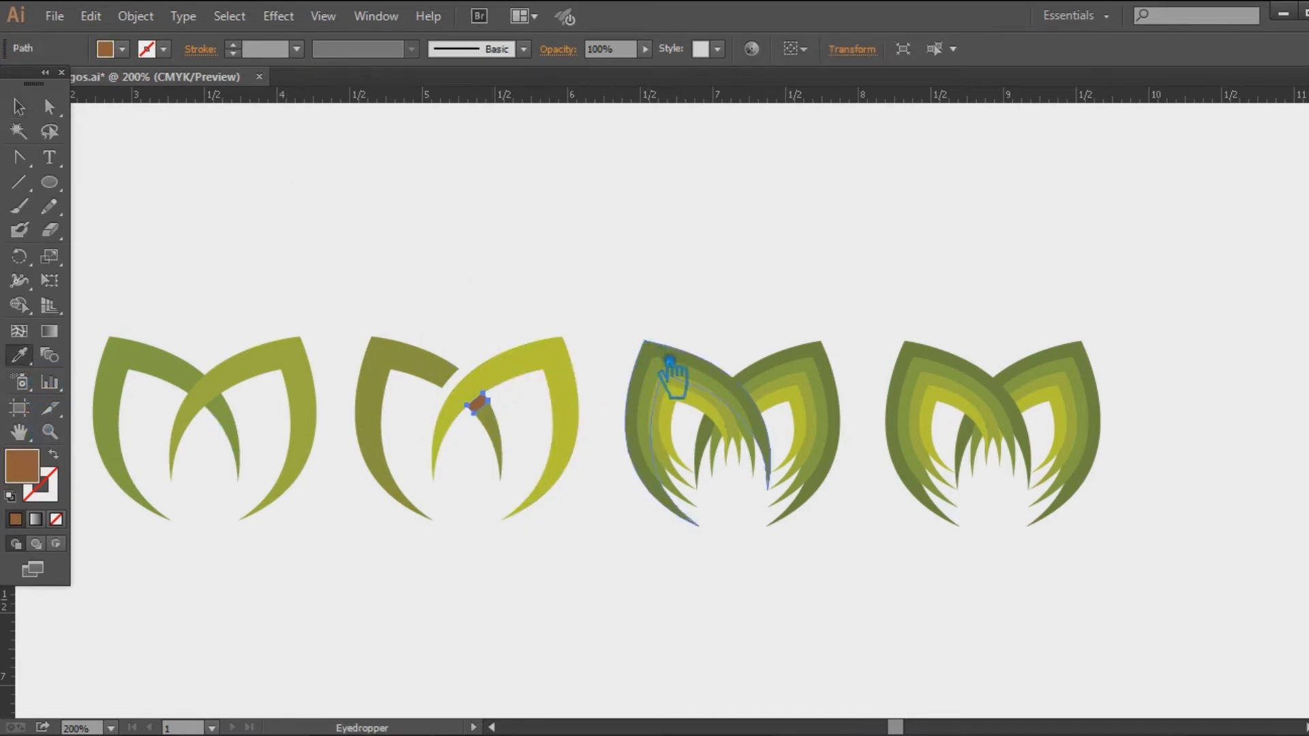
click(19, 106)
click(369, 158)
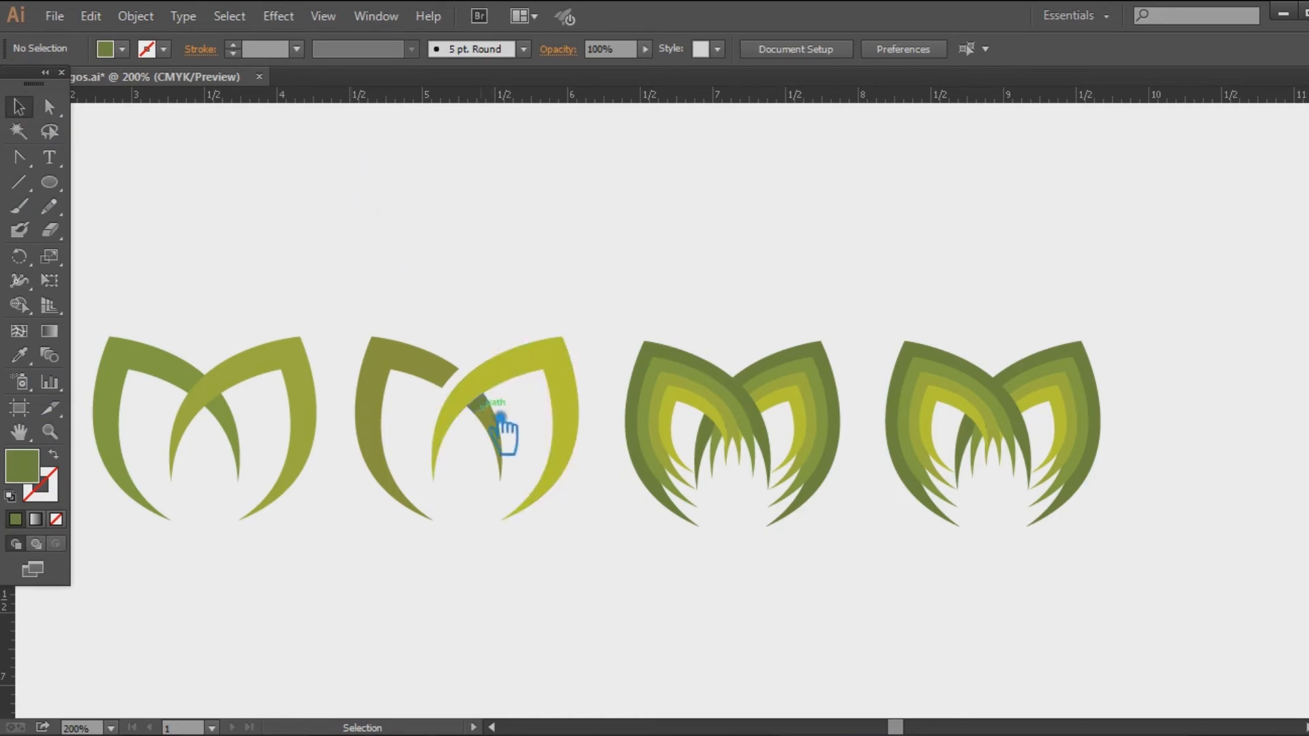
Sample the left arch's olive green for the small shadow piece at the crossing and darken it slightly
click(478, 405)
click(19, 355)
click(438, 380)
double_click(40, 470)
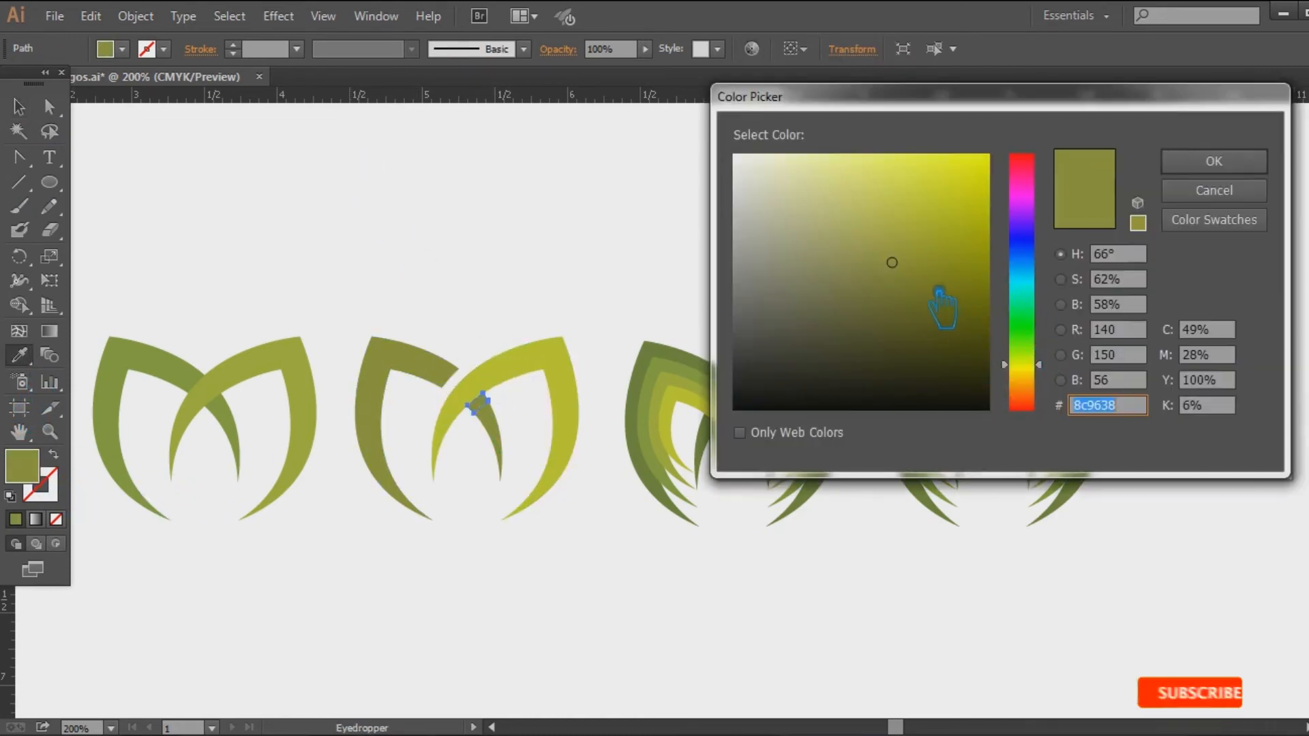
click(919, 283)
click(1238, 165)
click(19, 107)
click(255, 196)
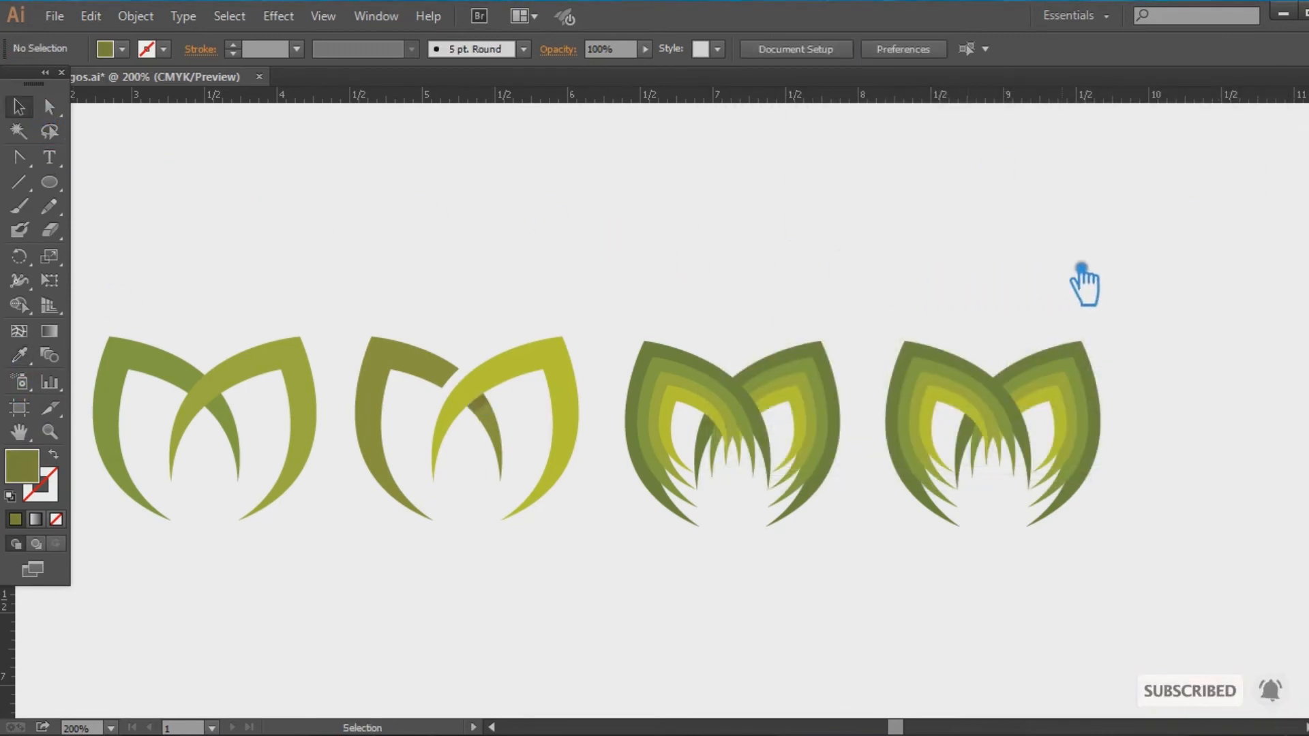
Darken the shadow piece's fill further to 666819
drag(441, 363, 495, 419)
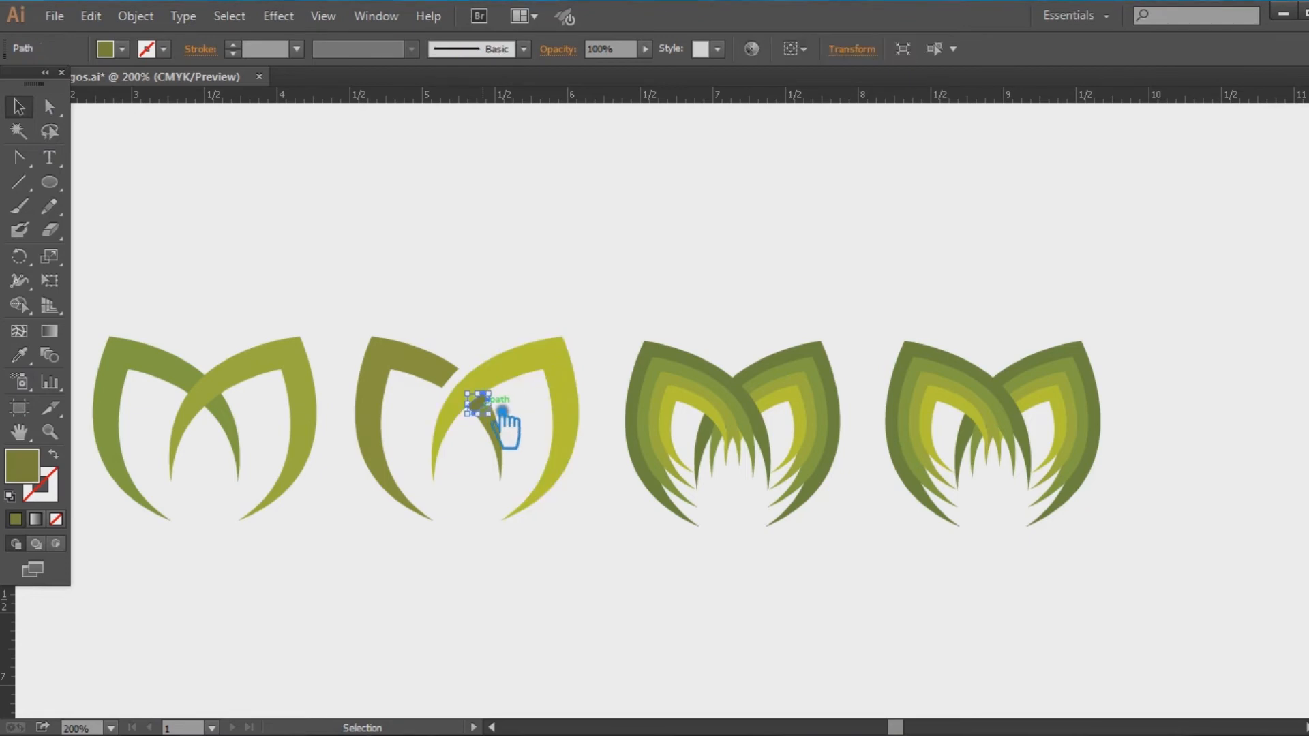
double_click(34, 472)
click(927, 306)
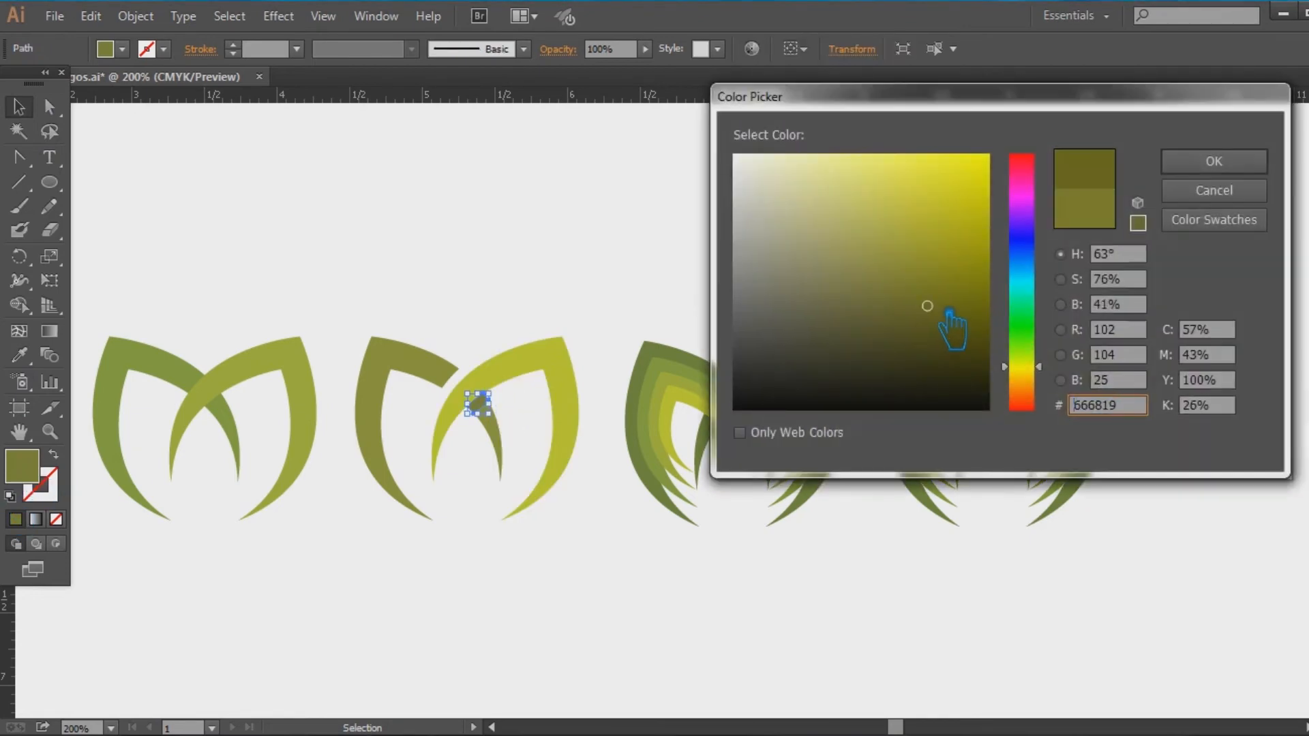
click(1214, 161)
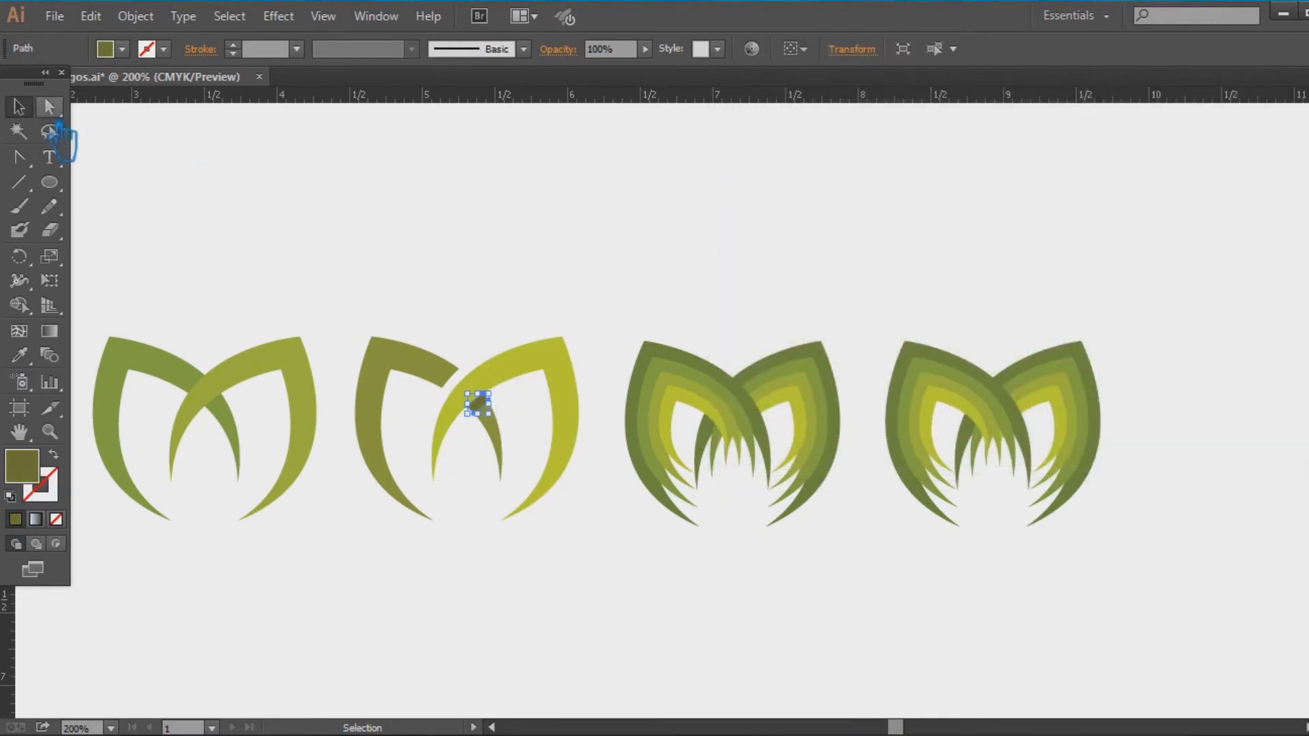
click(399, 172)
drag(587, 536, 374, 283)
click(786, 293)
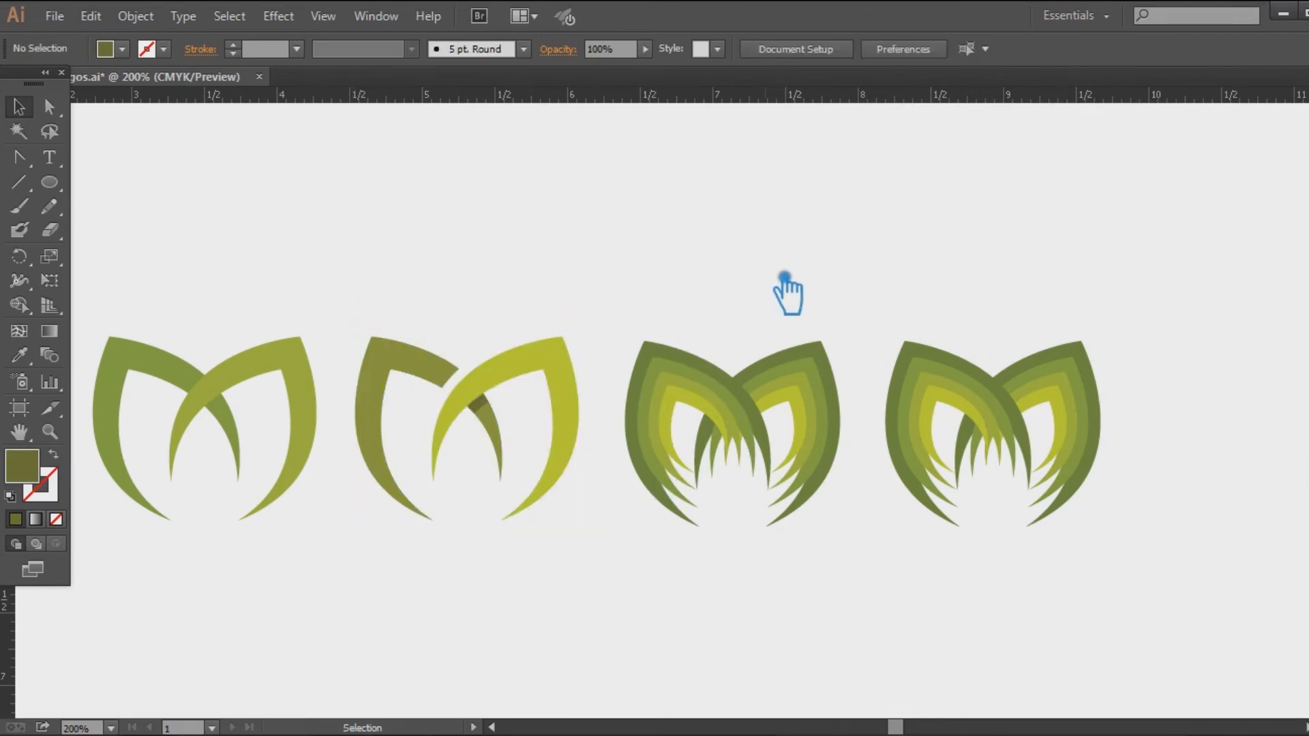
Ungroup the copied layered M on the far right into its separate arch groups
click(1029, 409)
right_click(1015, 379)
click(1118, 493)
click(1234, 369)
key(ctrl+plus)
key(ctrl+plus)
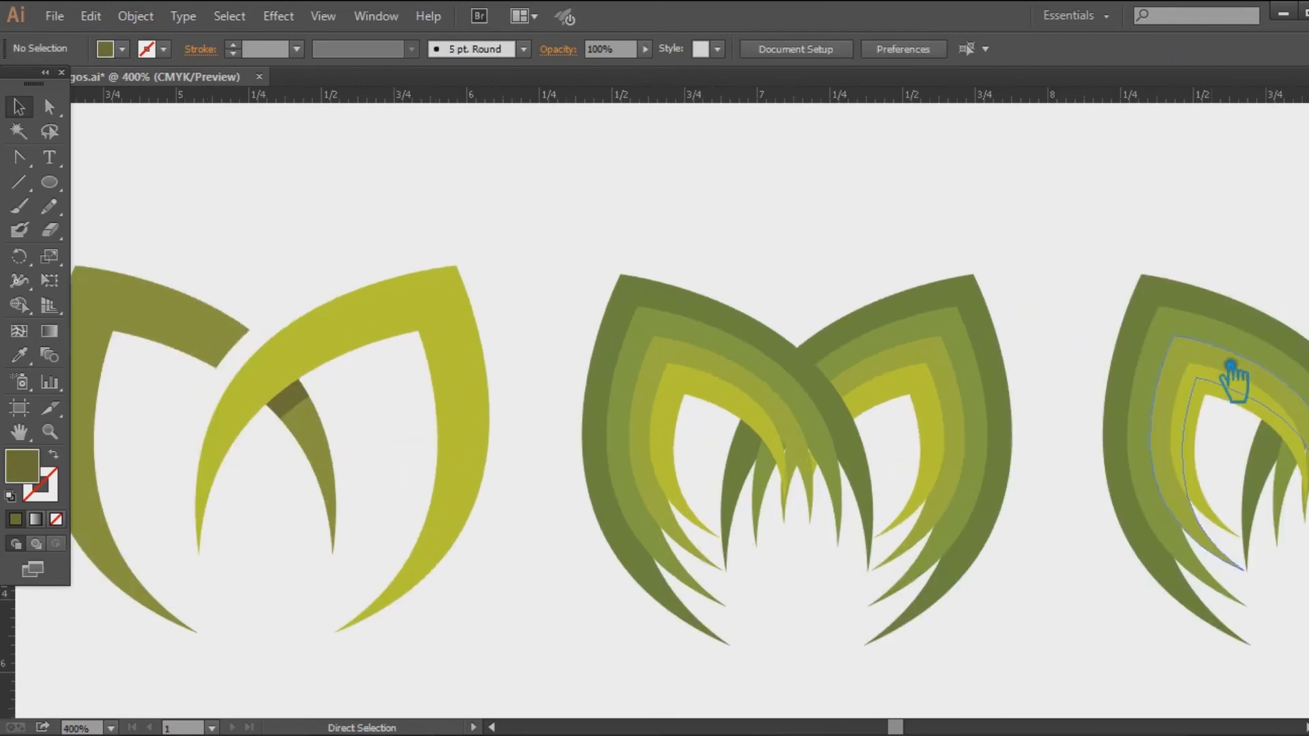
drag(1233, 368, 750, 337)
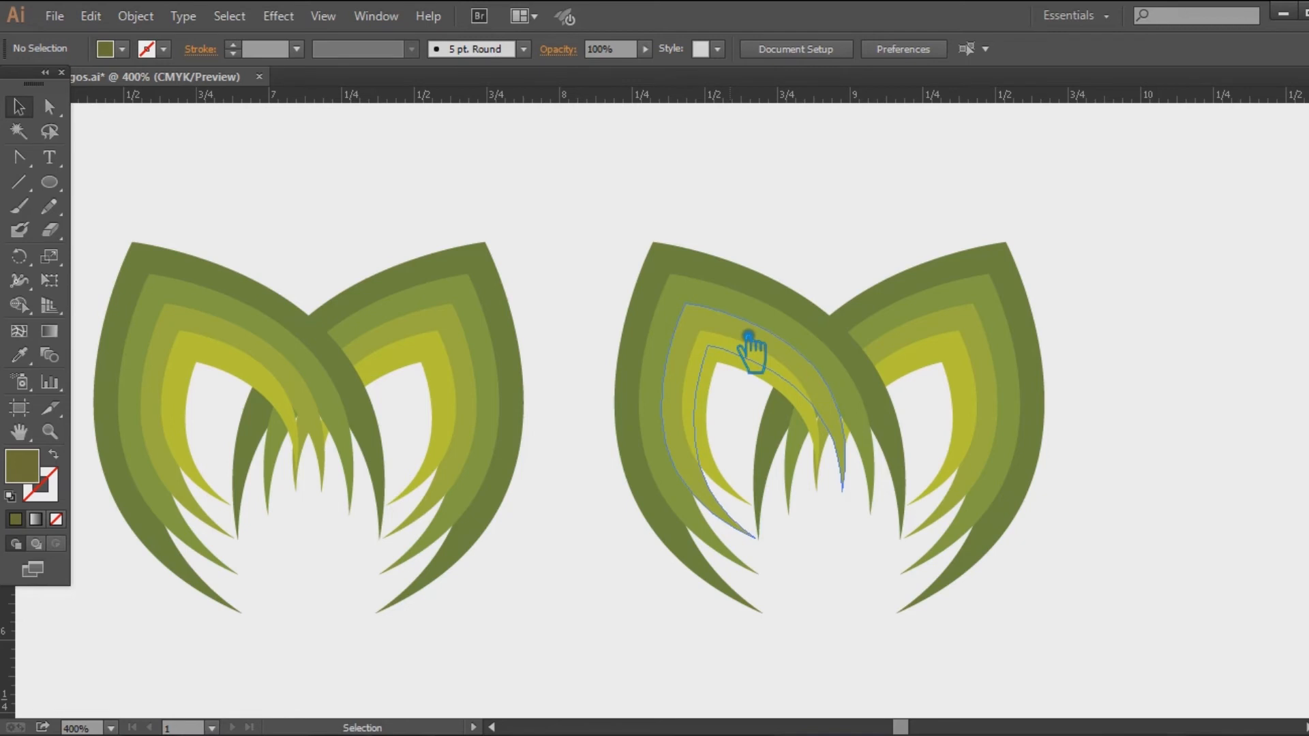
right_click(1007, 261)
click(1061, 376)
click(1187, 277)
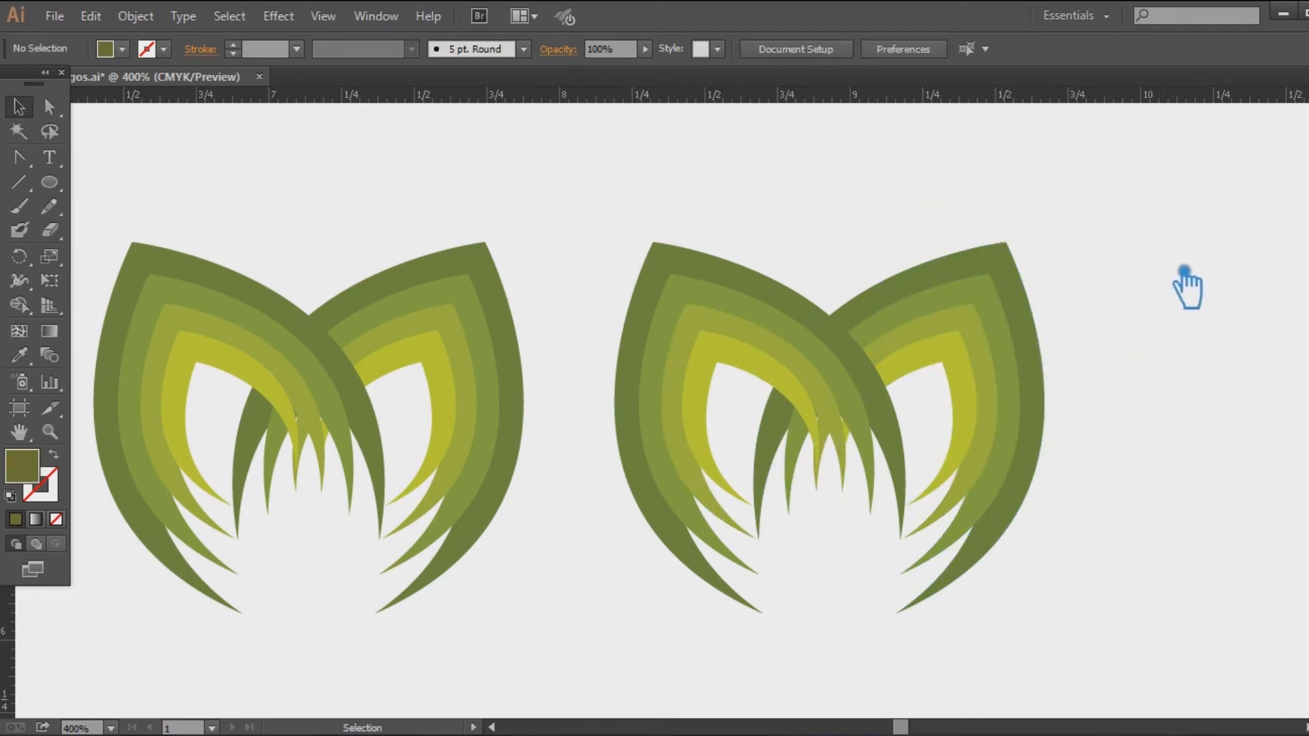
Ungroup the right-hand arch group of the copied layered M into individual arches
key(a)
click(1043, 293)
click(1066, 296)
click(1012, 300)
key(ctrl+shift+g)
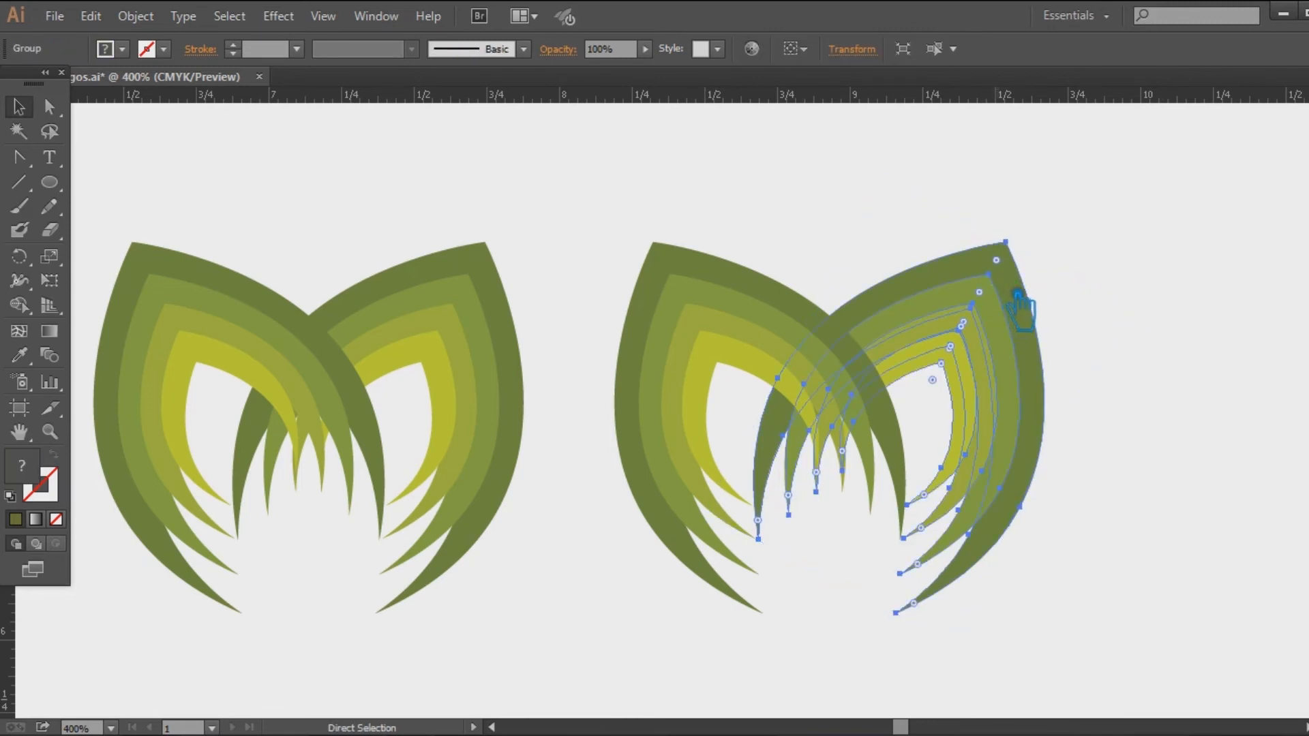
key(ctrl)
key(ctrl+shift+a)
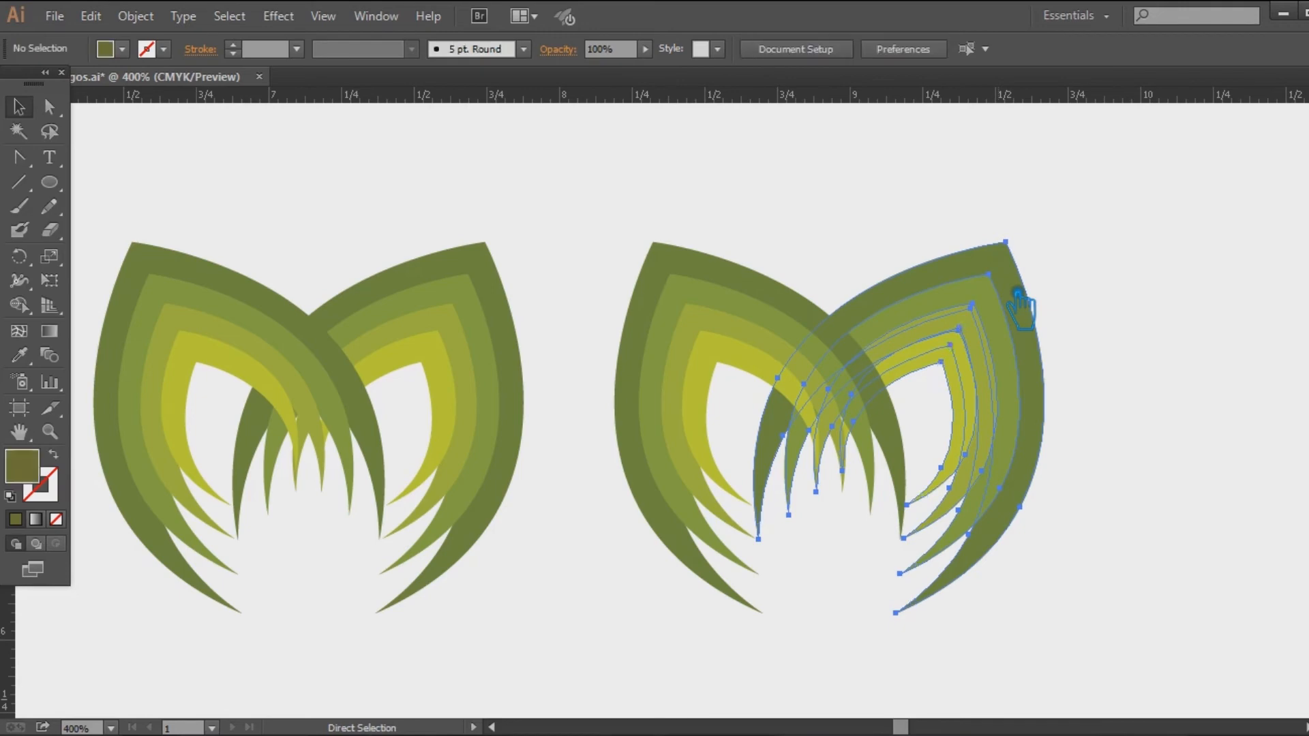
click(1019, 295)
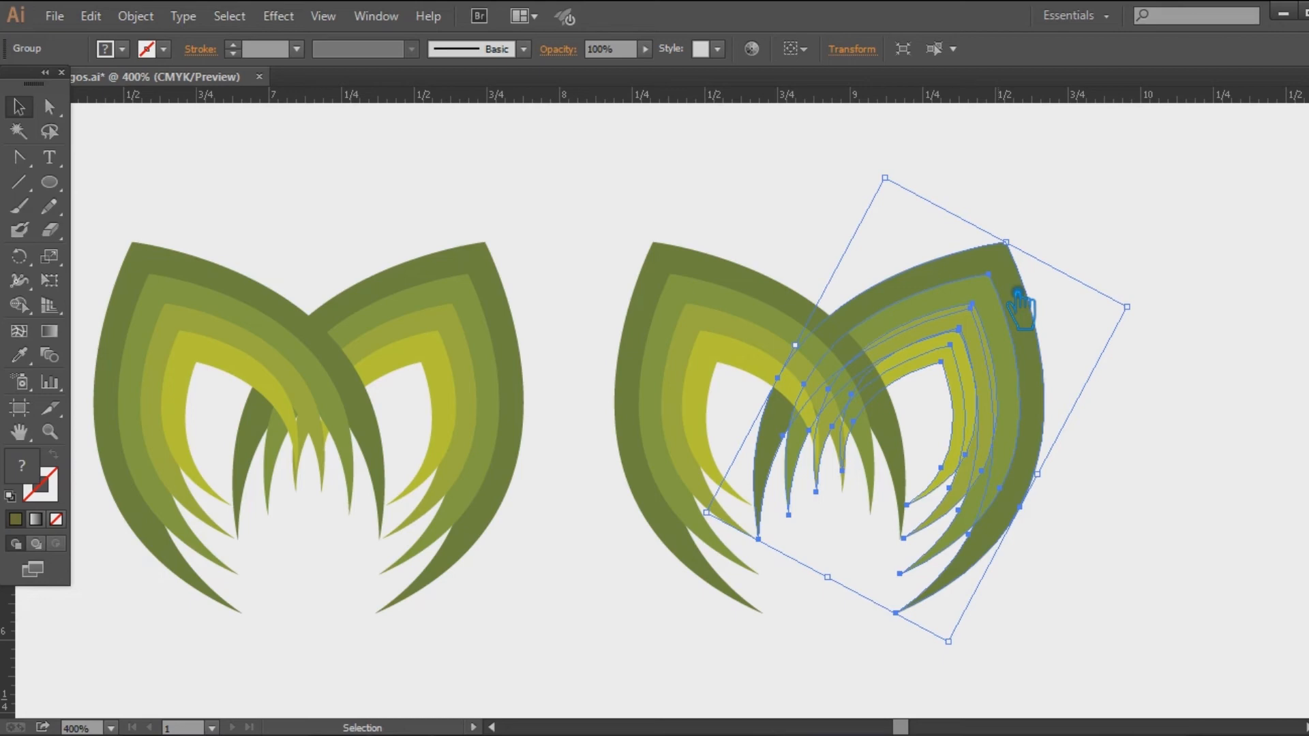
right_click(1018, 293)
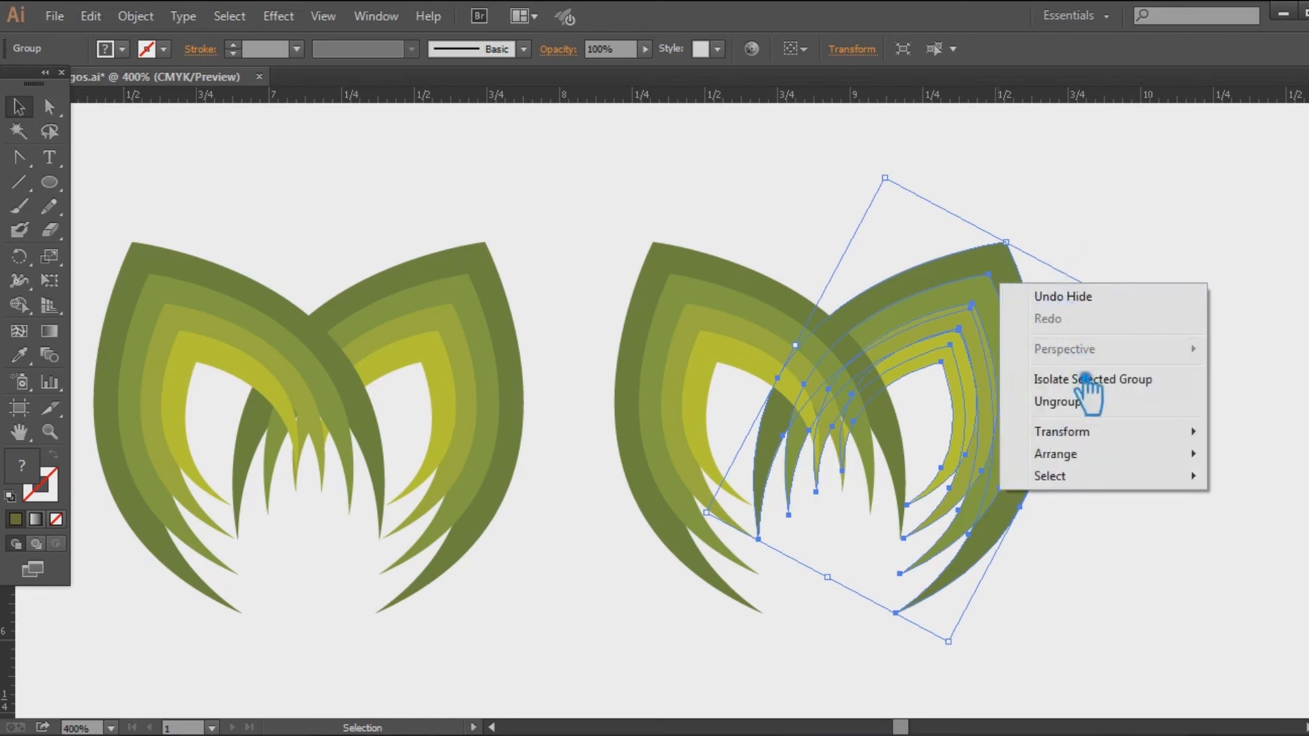
click(1064, 401)
click(1164, 355)
Delete the three lighter inner arches from the copy's right half, keeping only the dark green outer arch
click(1008, 342)
key(Delete)
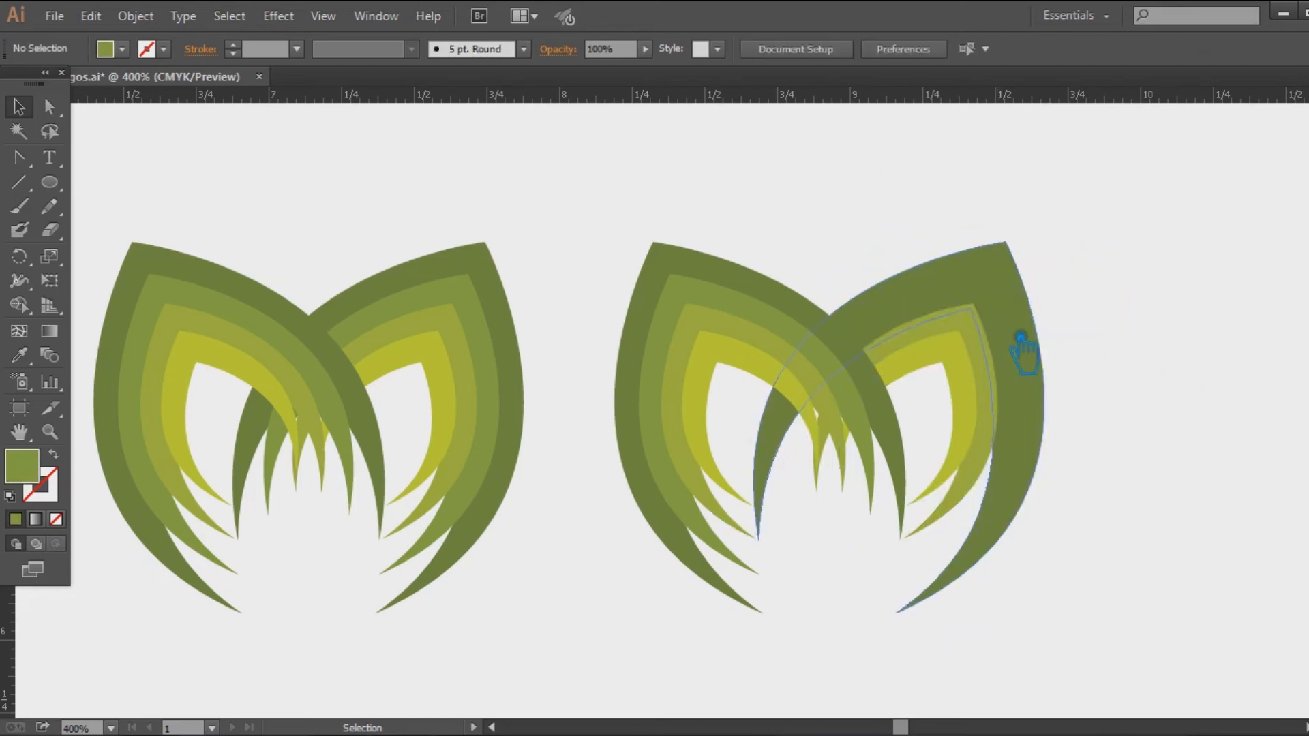
click(983, 348)
key(Delete)
click(986, 361)
key(Delete)
Offset the path of the copy's dark green right arch by 0.05 in with miter joins and a miter limit of 4
click(1023, 311)
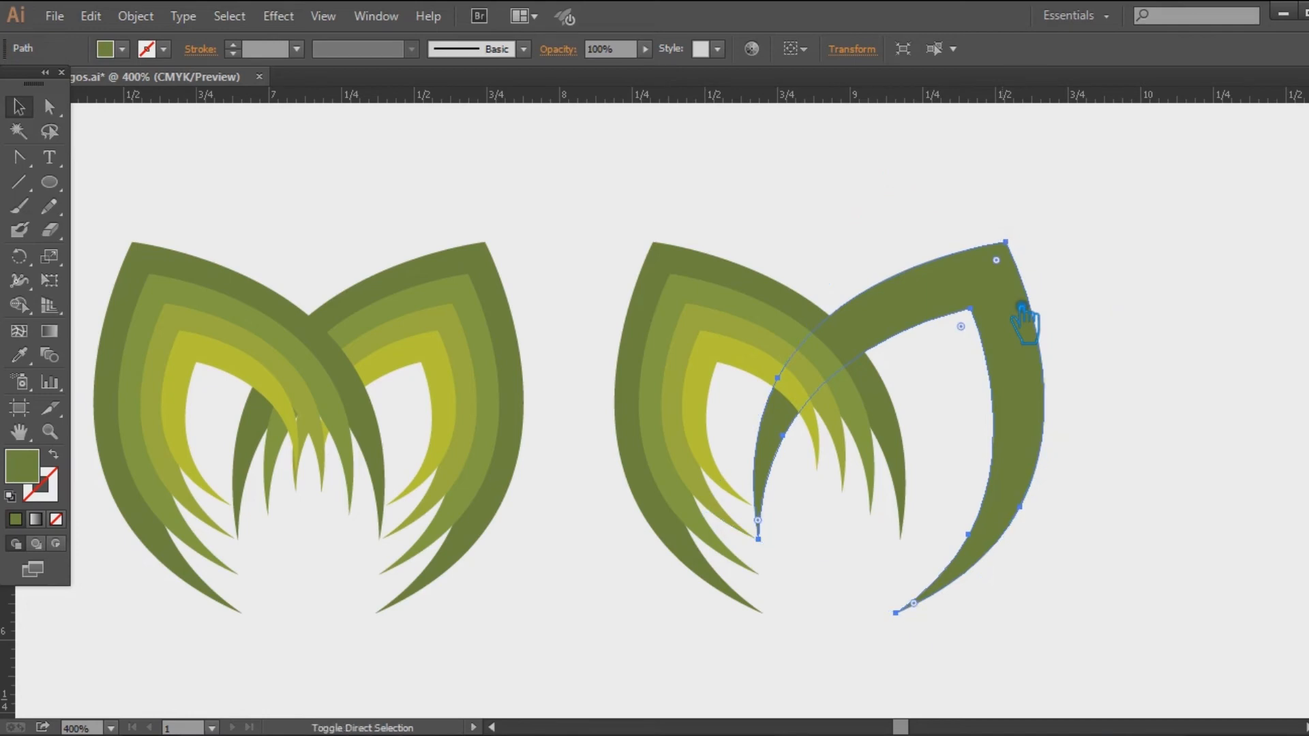
click(133, 16)
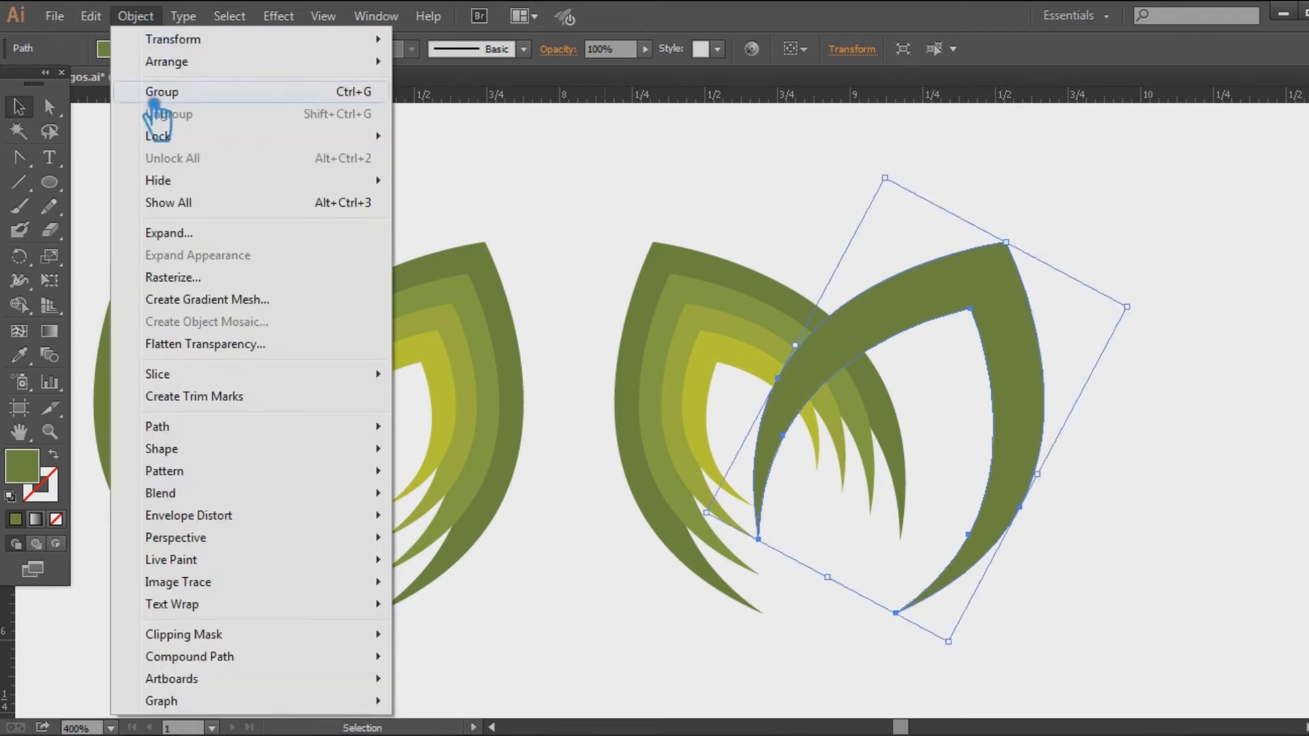
mouse_move(345, 428)
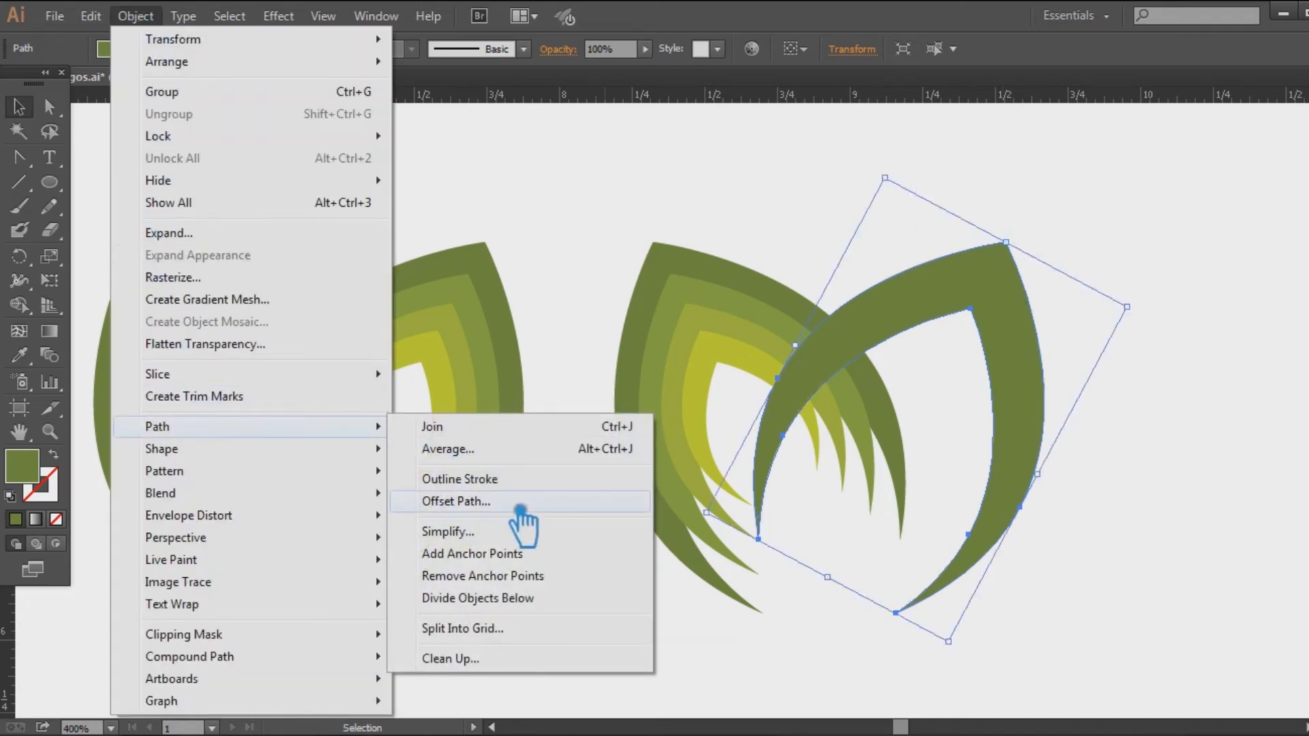
click(508, 496)
click(789, 272)
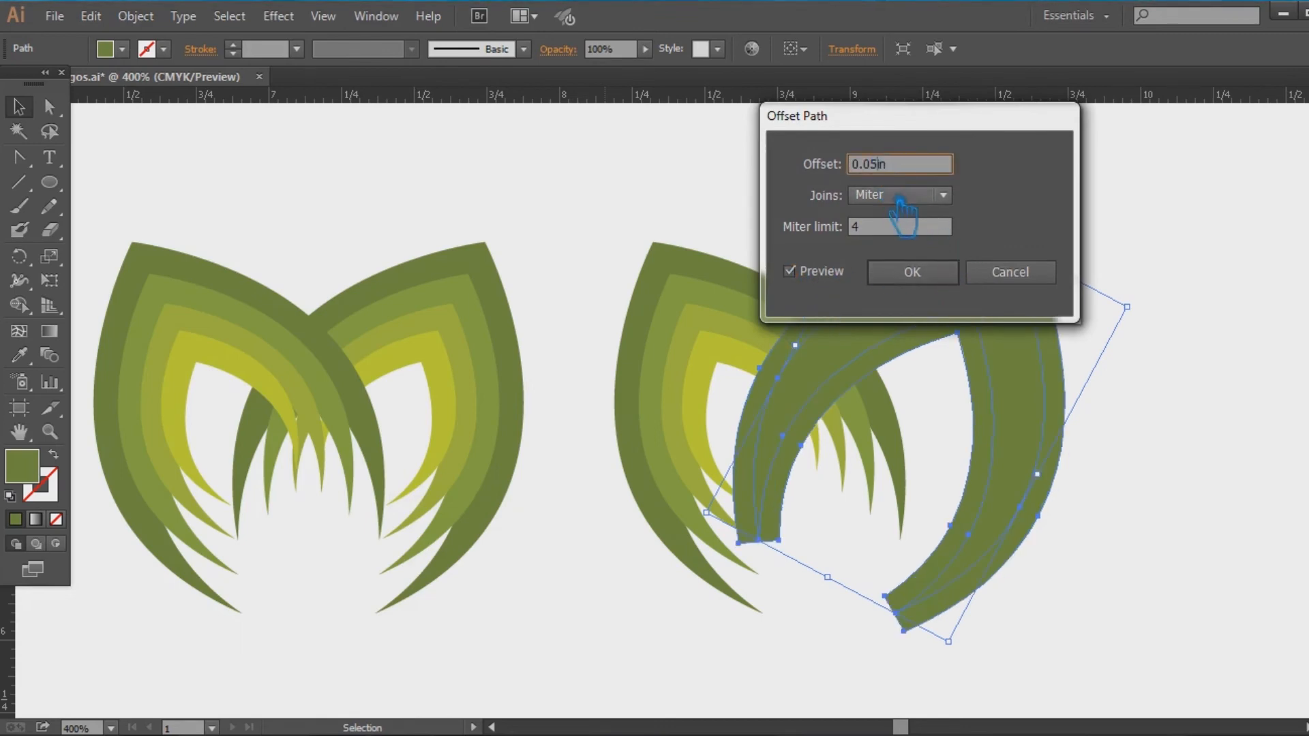
click(911, 229)
click(917, 276)
Divide all overlapping arches of the copied M with the Pathfinder's Divide operation
drag(1139, 448, 684, 234)
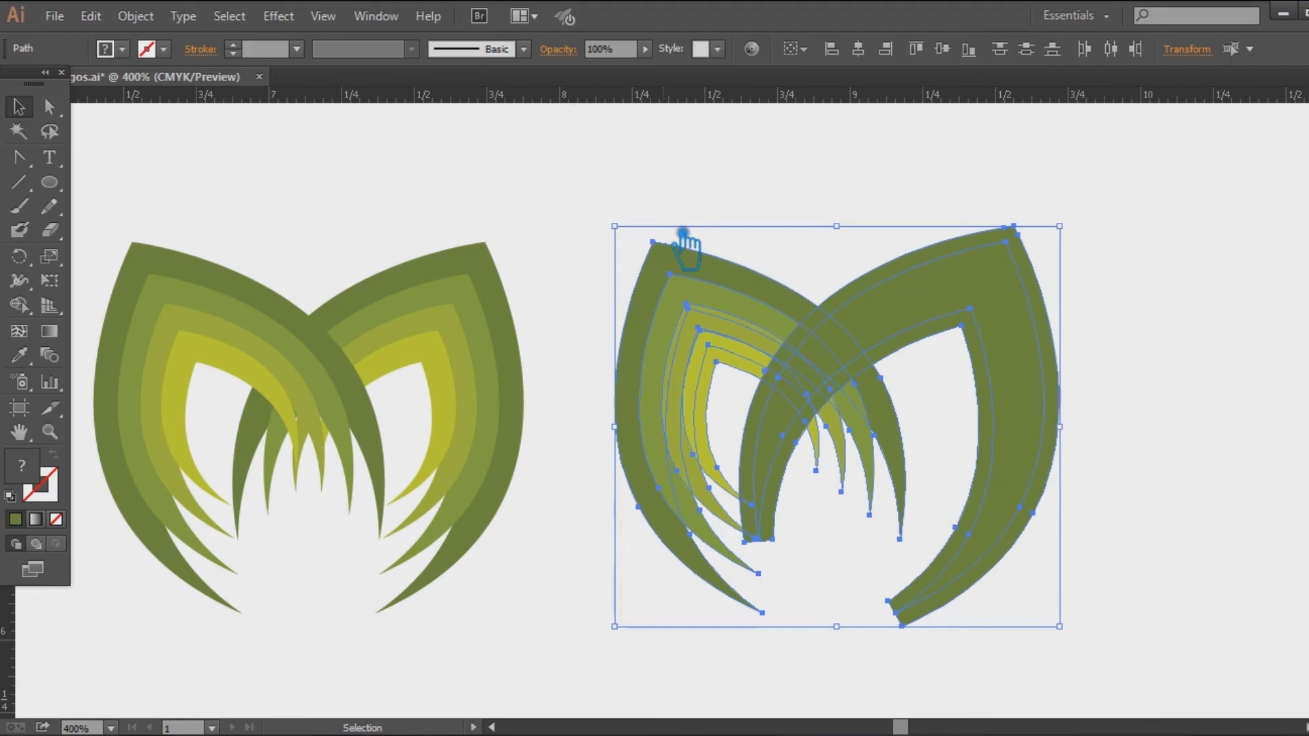
key(ctrl+shift+F9)
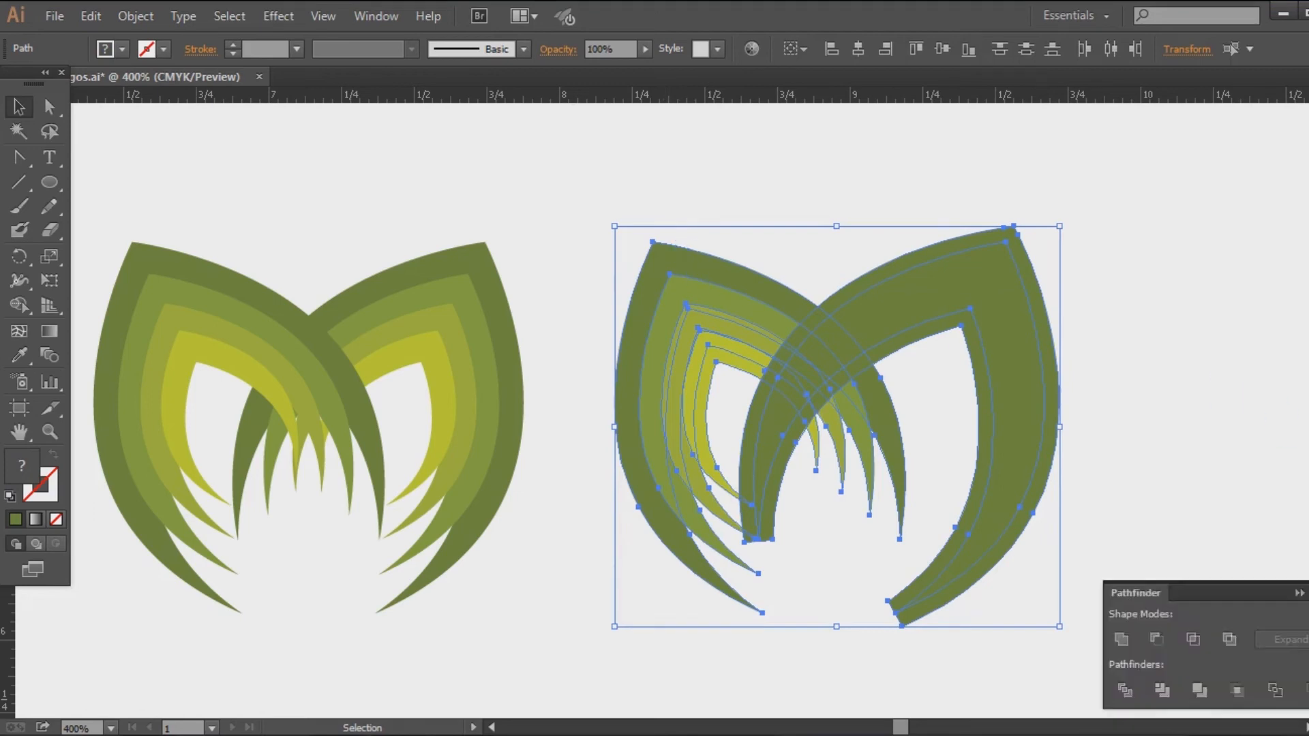
click(1138, 691)
click(1300, 593)
click(1268, 513)
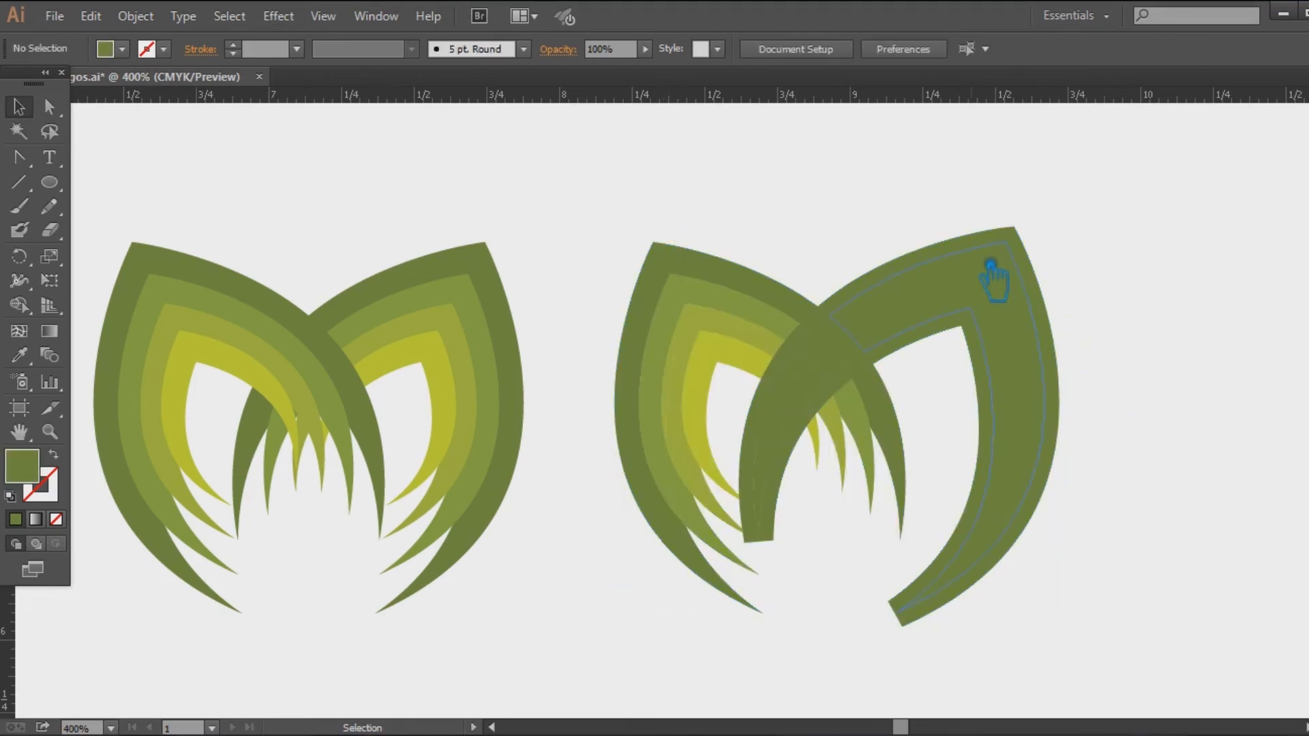
Ungroup the divided pieces of the copied M
click(979, 259)
right_click(979, 259)
click(1059, 382)
click(1122, 350)
Delete the right arch's pieces outside the left arch and the unfilled leftover piece inside the left arch's opening
drag(1096, 326, 941, 219)
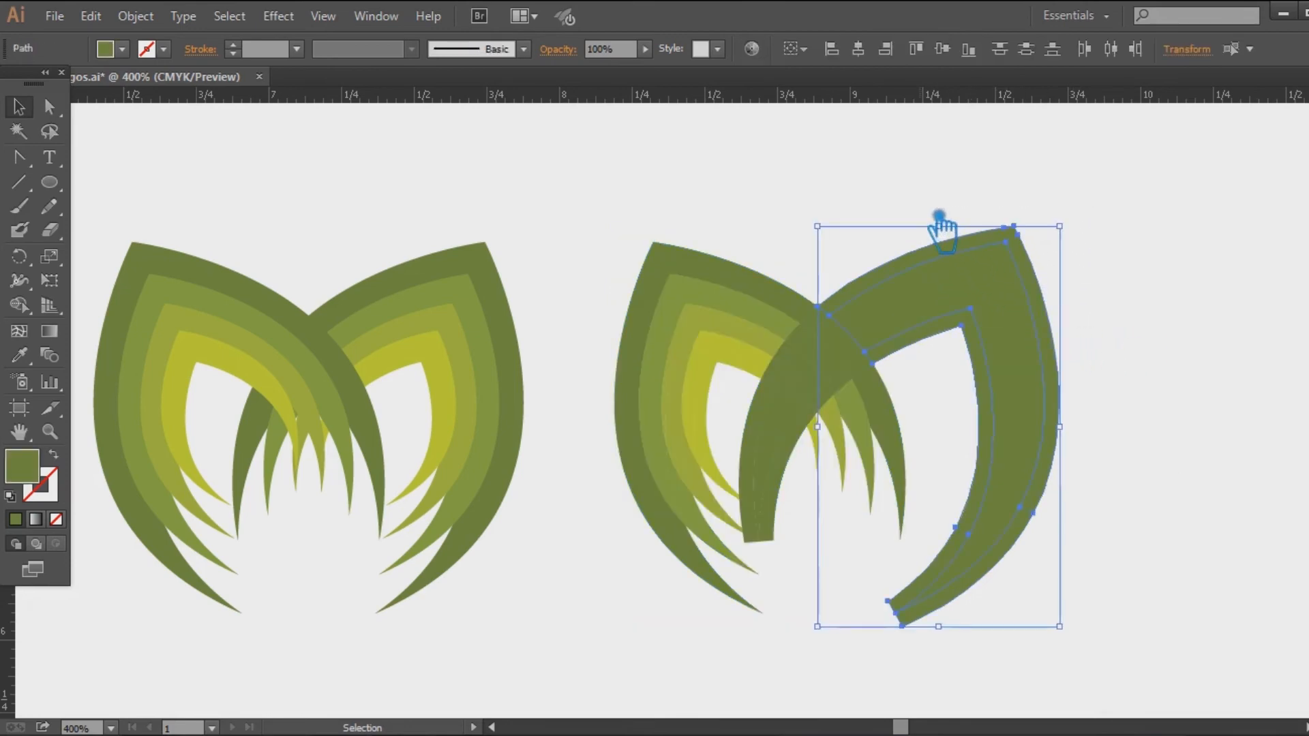
key(Delete)
click(774, 444)
key(Delete)
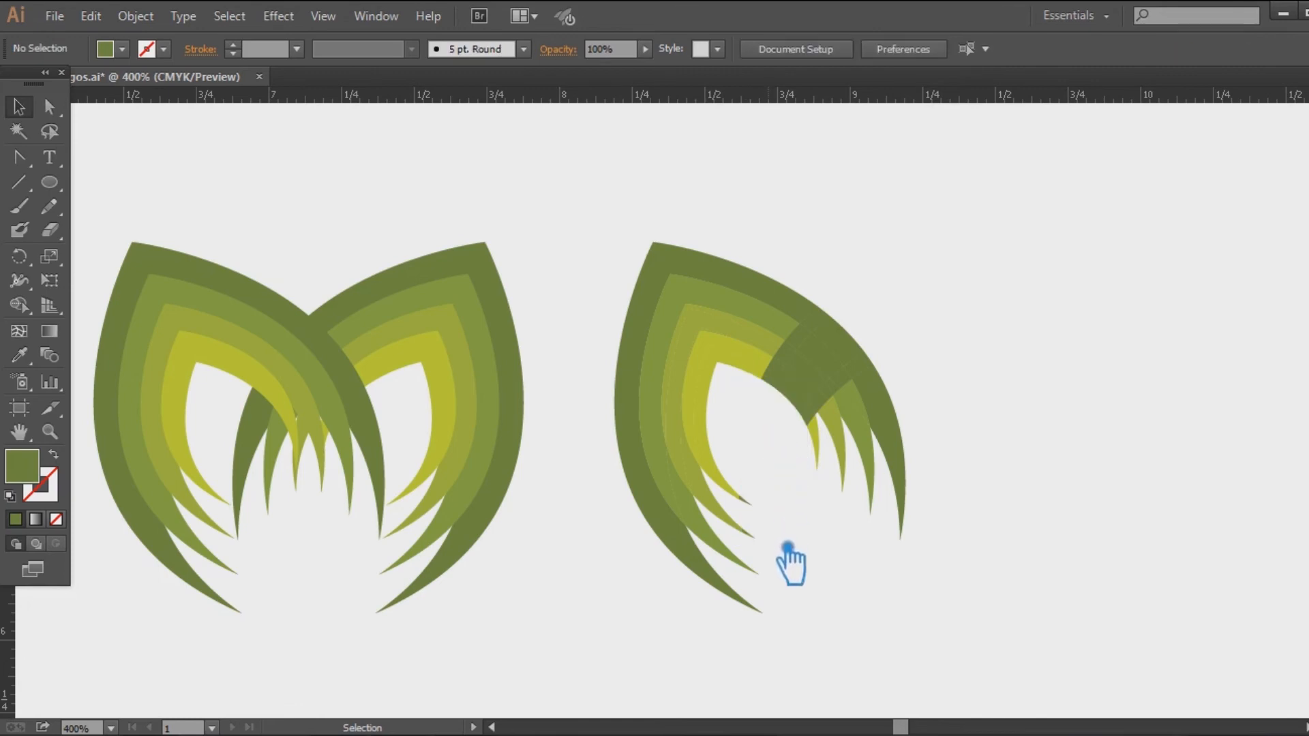
click(750, 465)
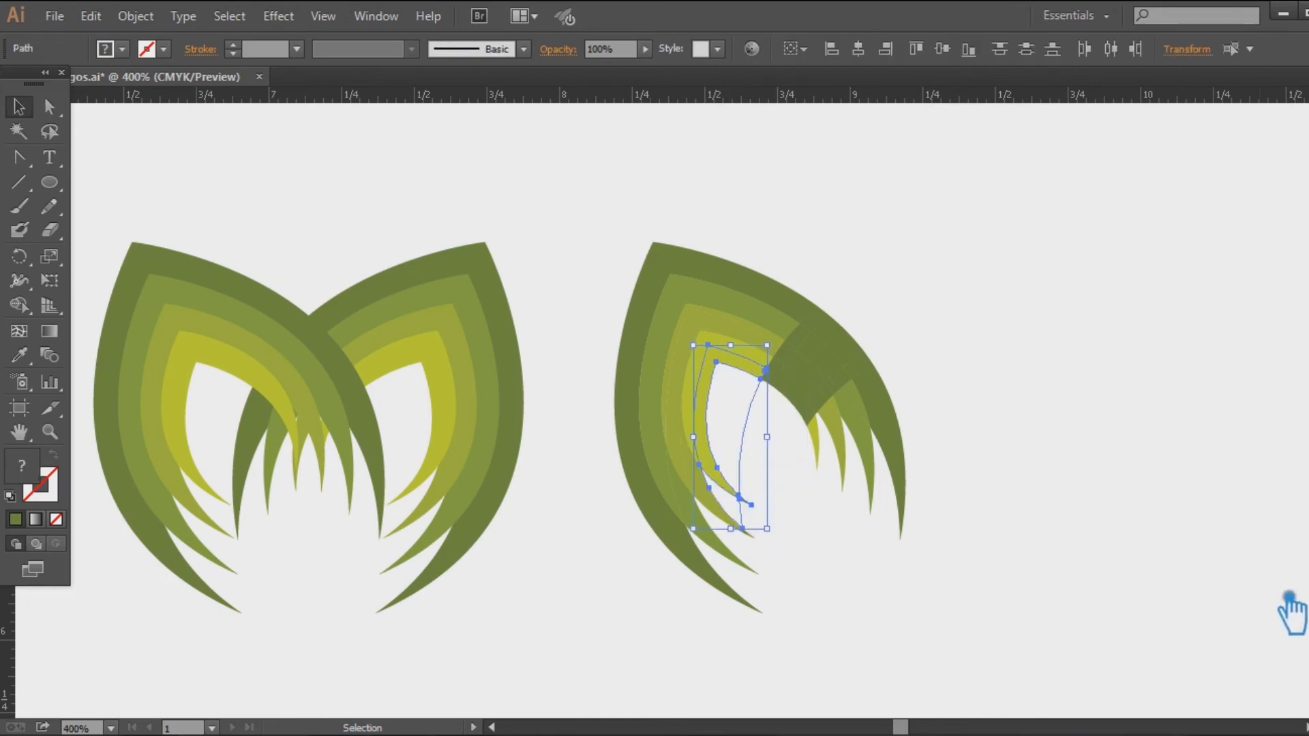
key(Delete)
click(765, 439)
key(Delete)
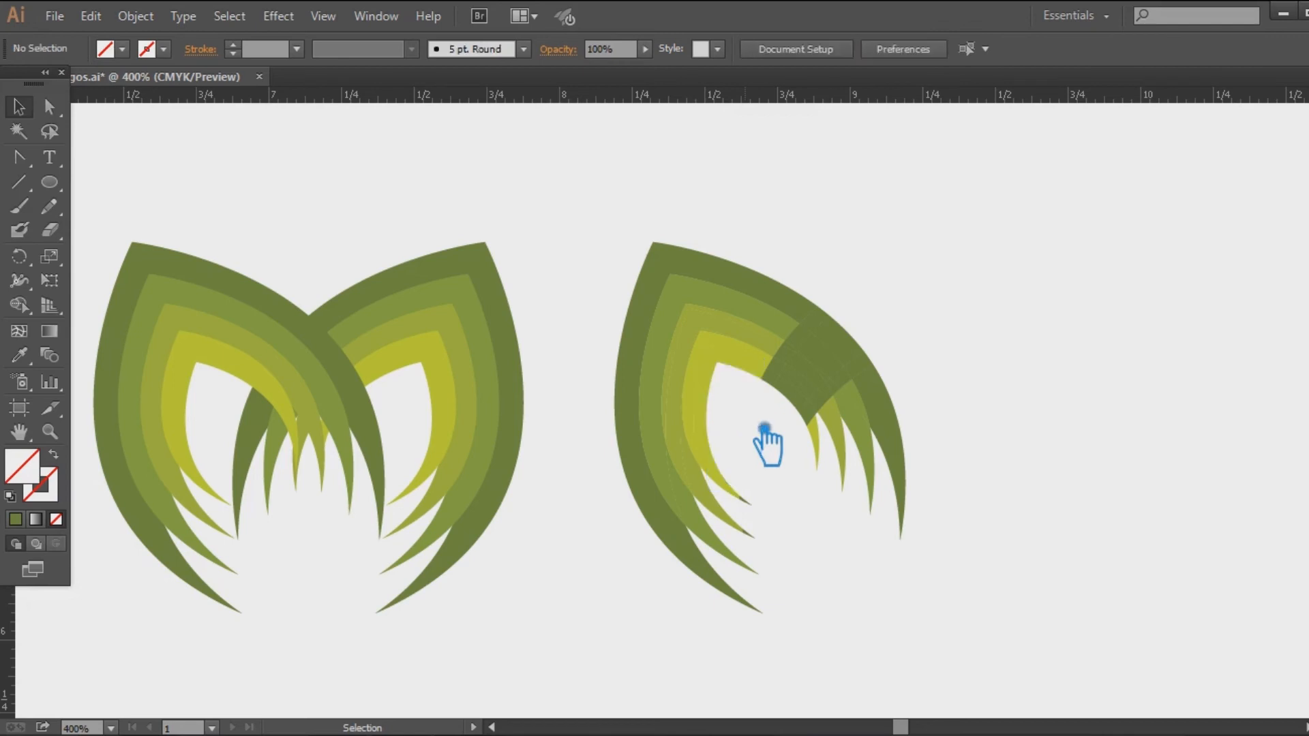
Try to unite the innermost strips of the copy's left arch and recolour them with the original M's yellow-green
click(745, 479)
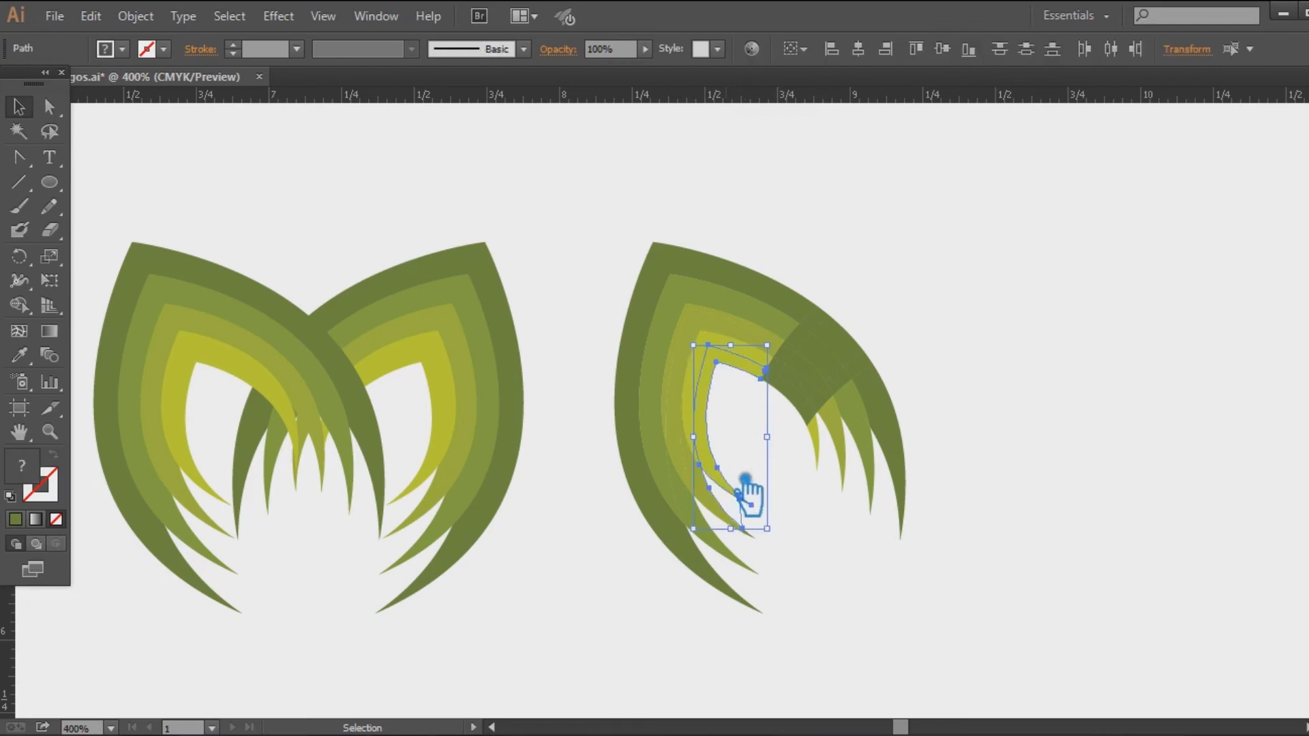
shift+click(711, 414)
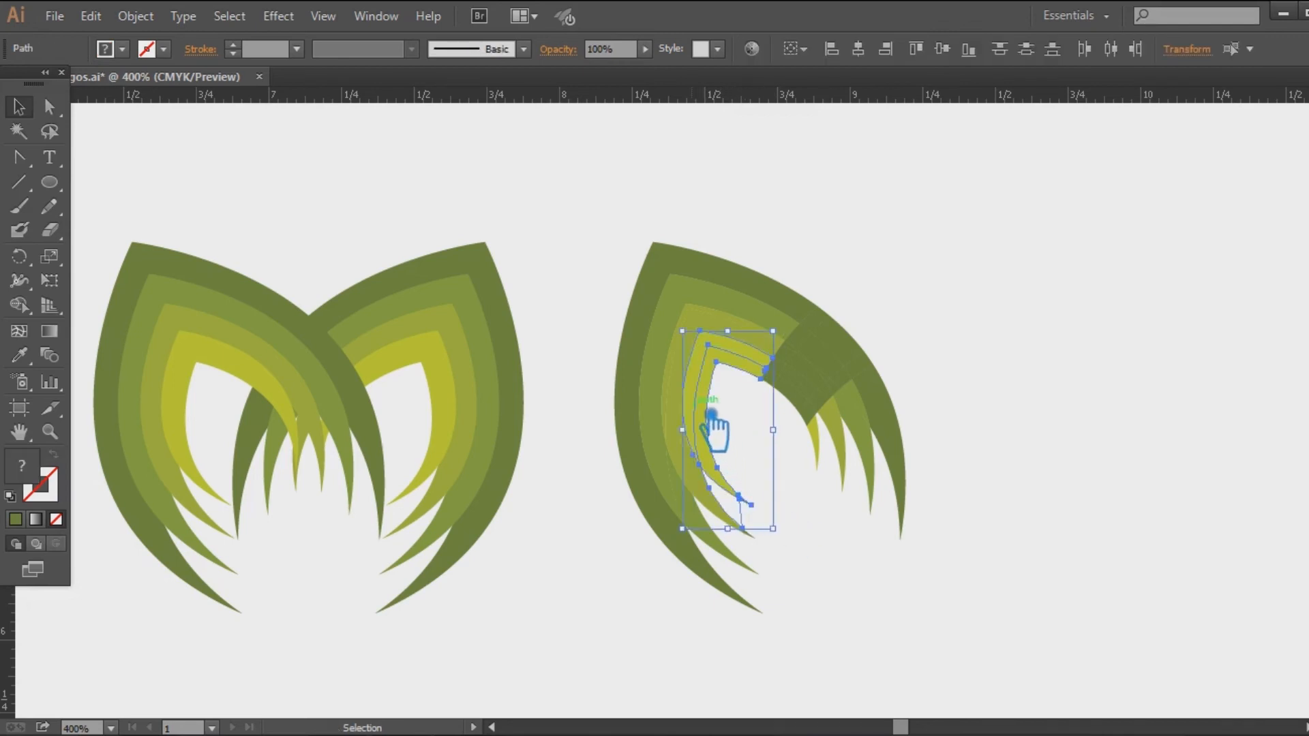
key(ctrl+shift+F9)
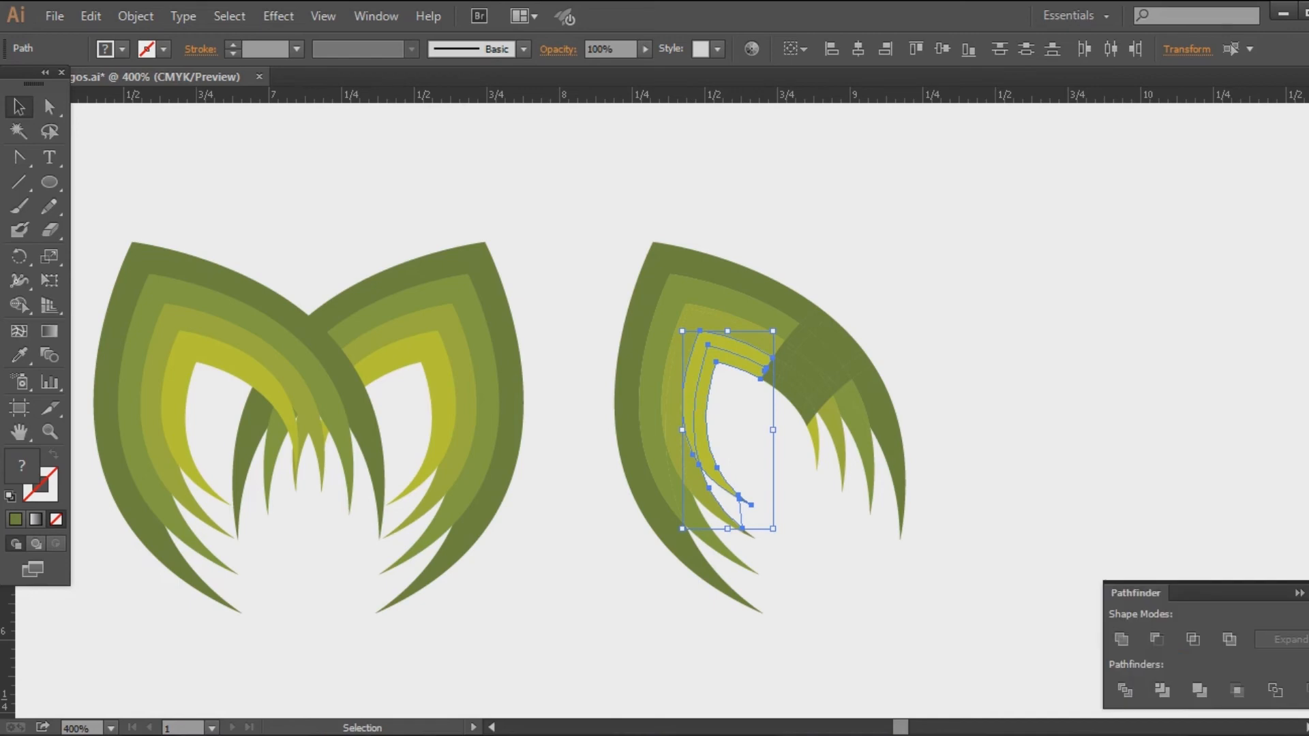
click(1156, 639)
click(19, 355)
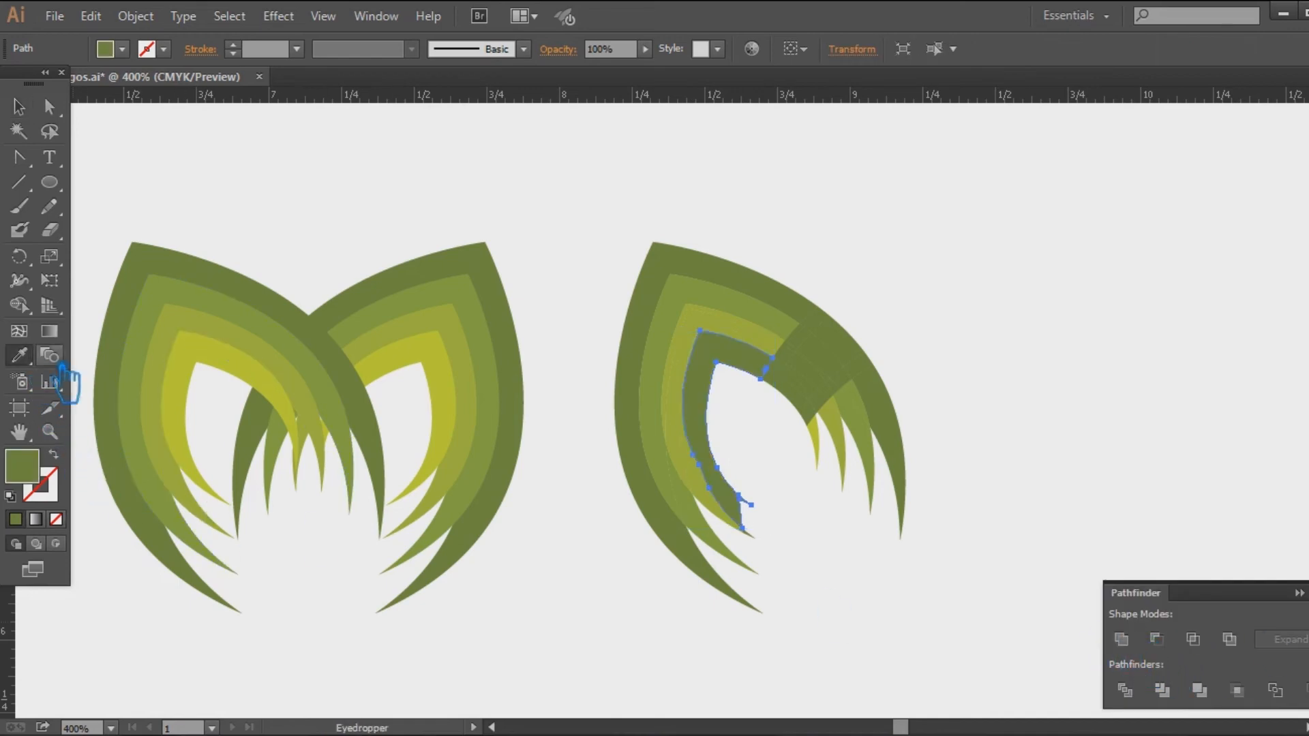
click(216, 364)
click(30, 114)
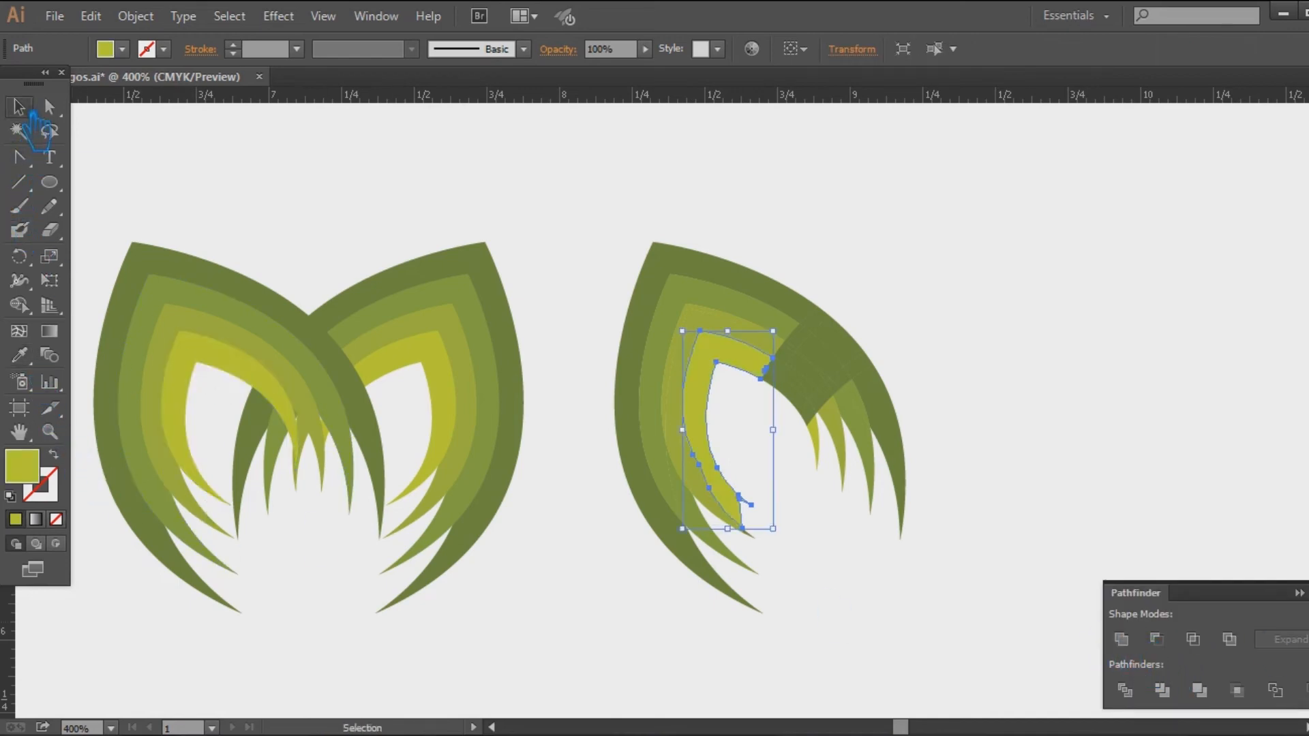
key(ctrl+z)
key(ctrl+z)
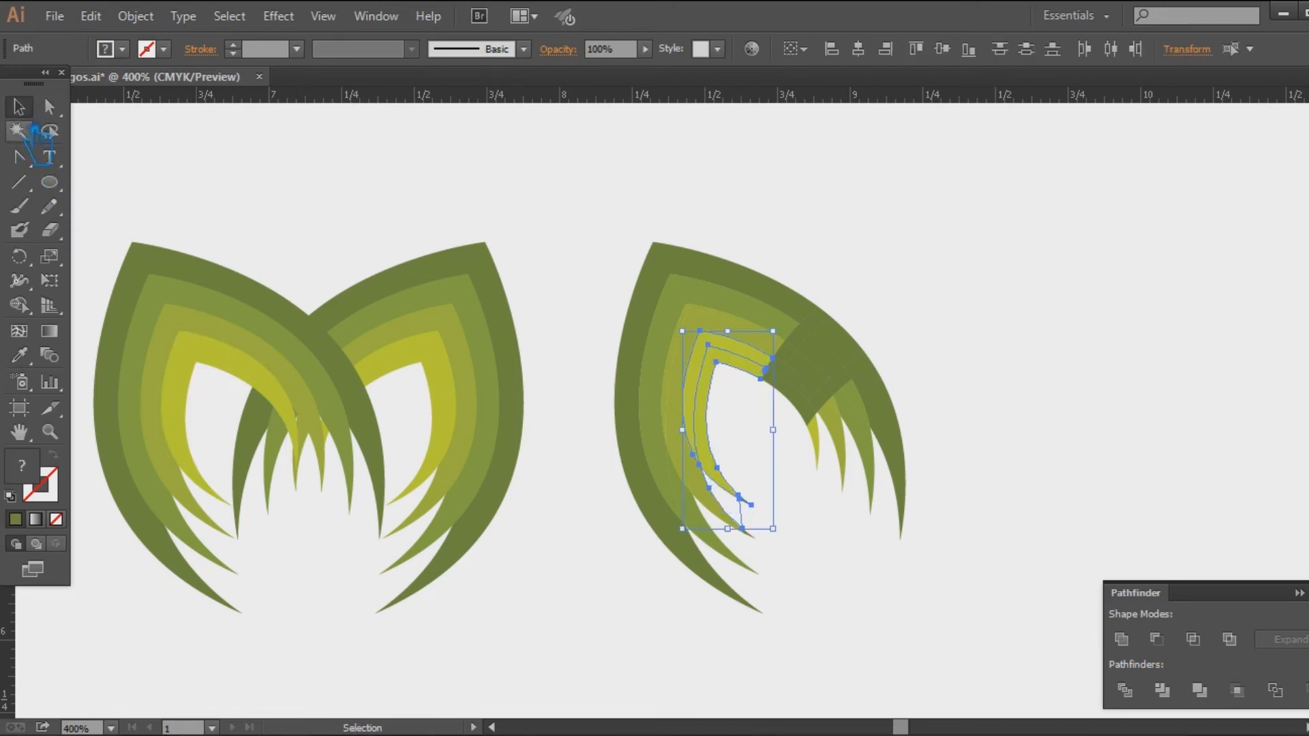
Delete the unfilled leftover piece between the lower-left tips of the copy's two innermost bands
click(1103, 334)
click(757, 522)
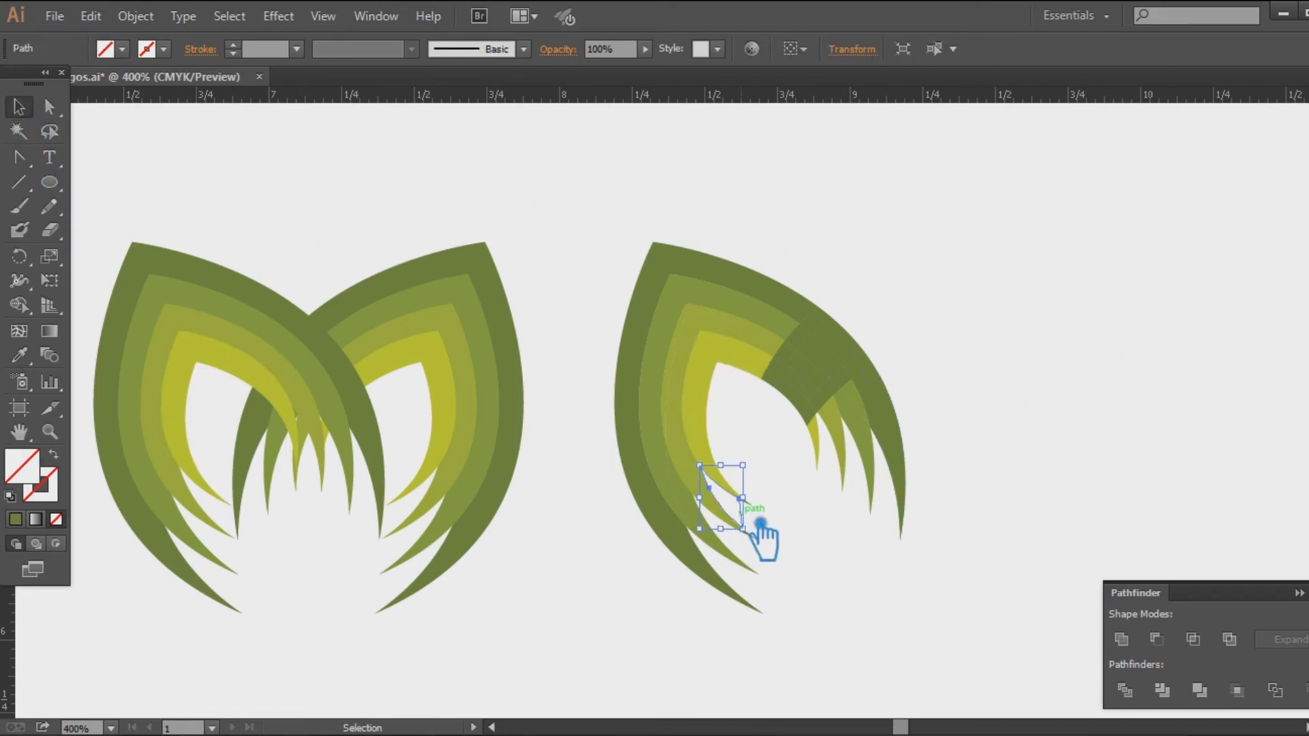
click(761, 524)
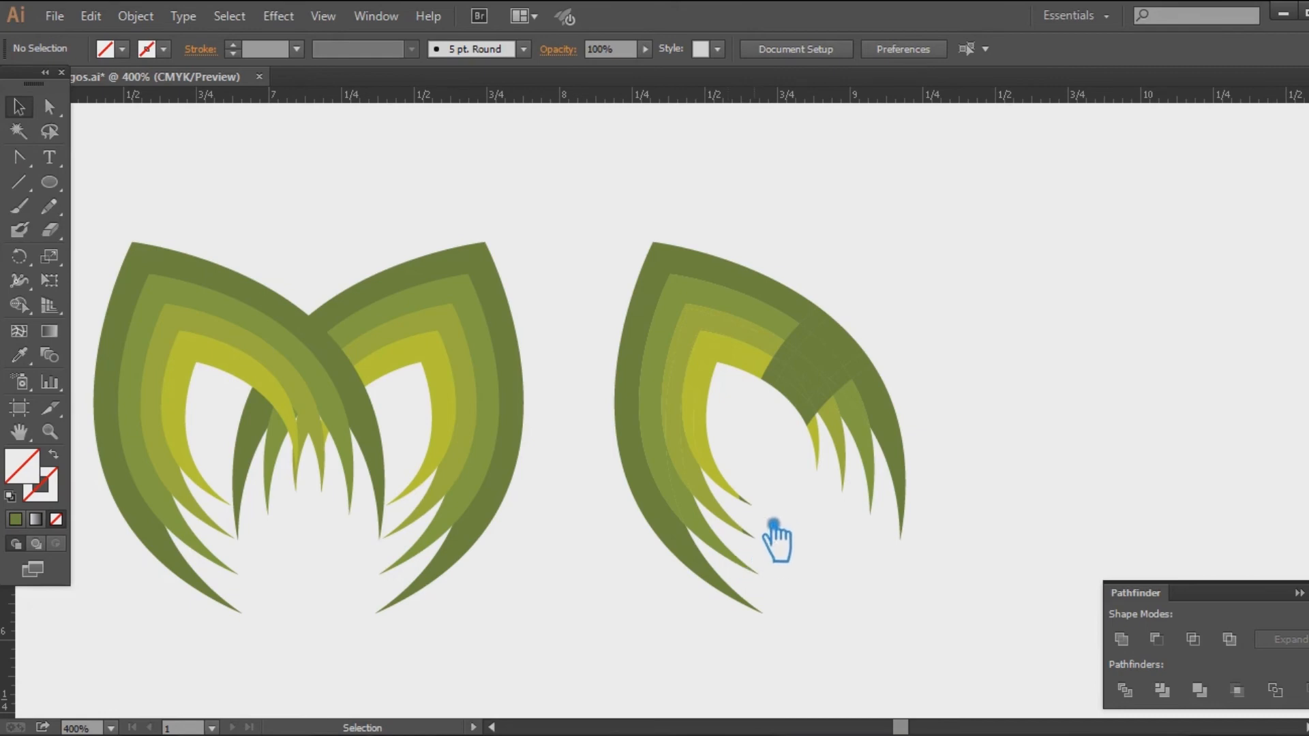
Unite the innermost strips of the copy's left arch and sample the original M's innermost yellow-green for their fill
click(741, 474)
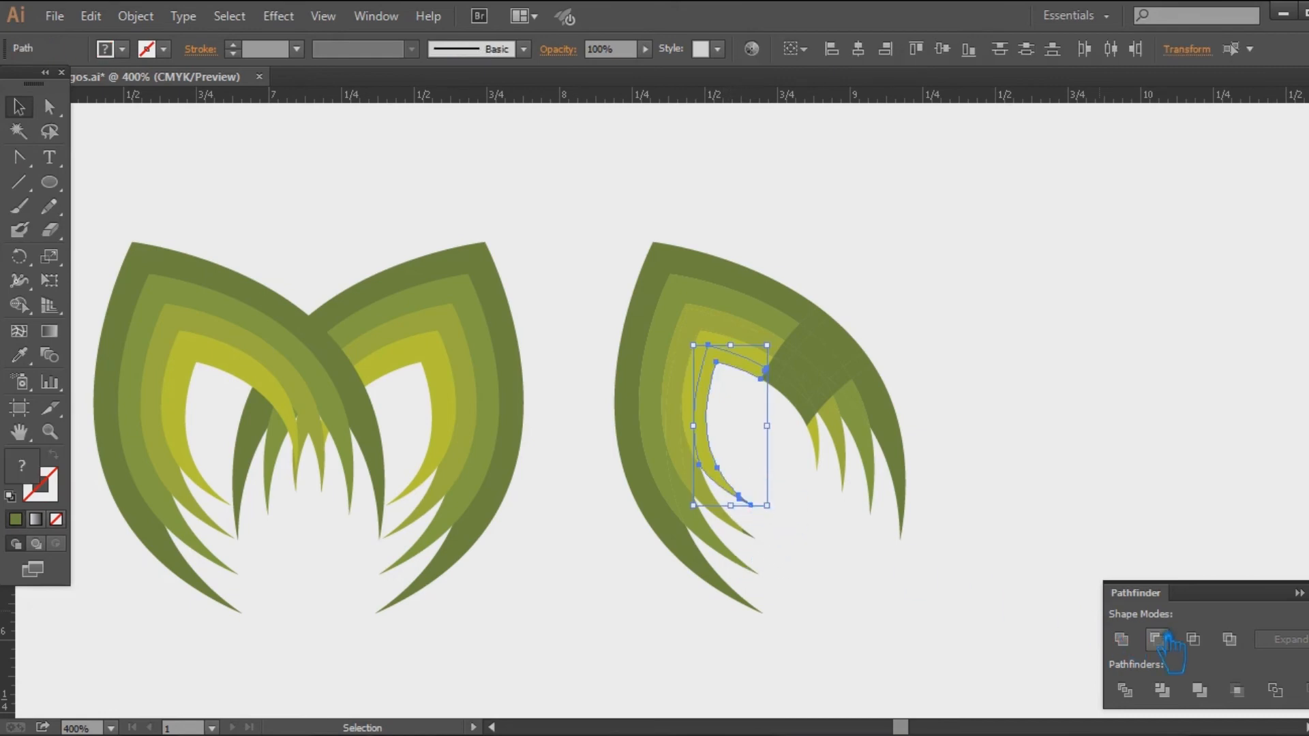
shift+click(710, 399)
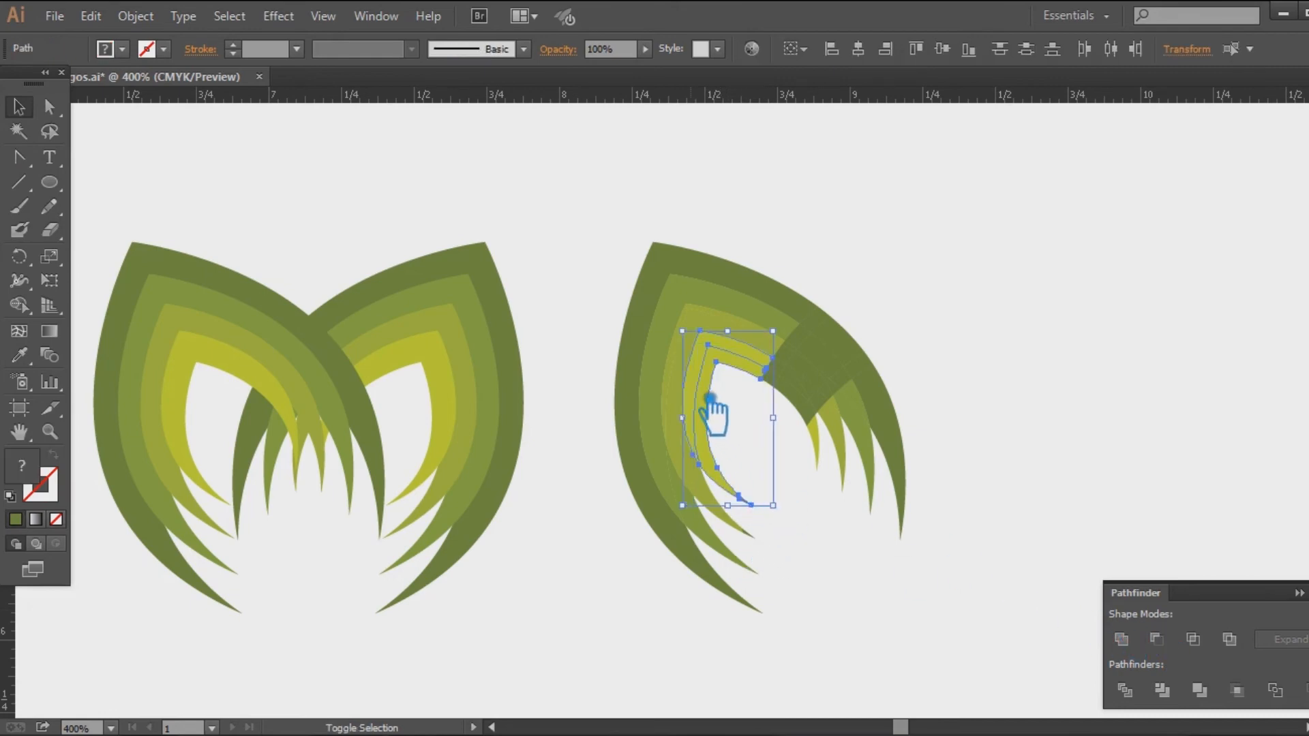
click(1153, 642)
key(i)
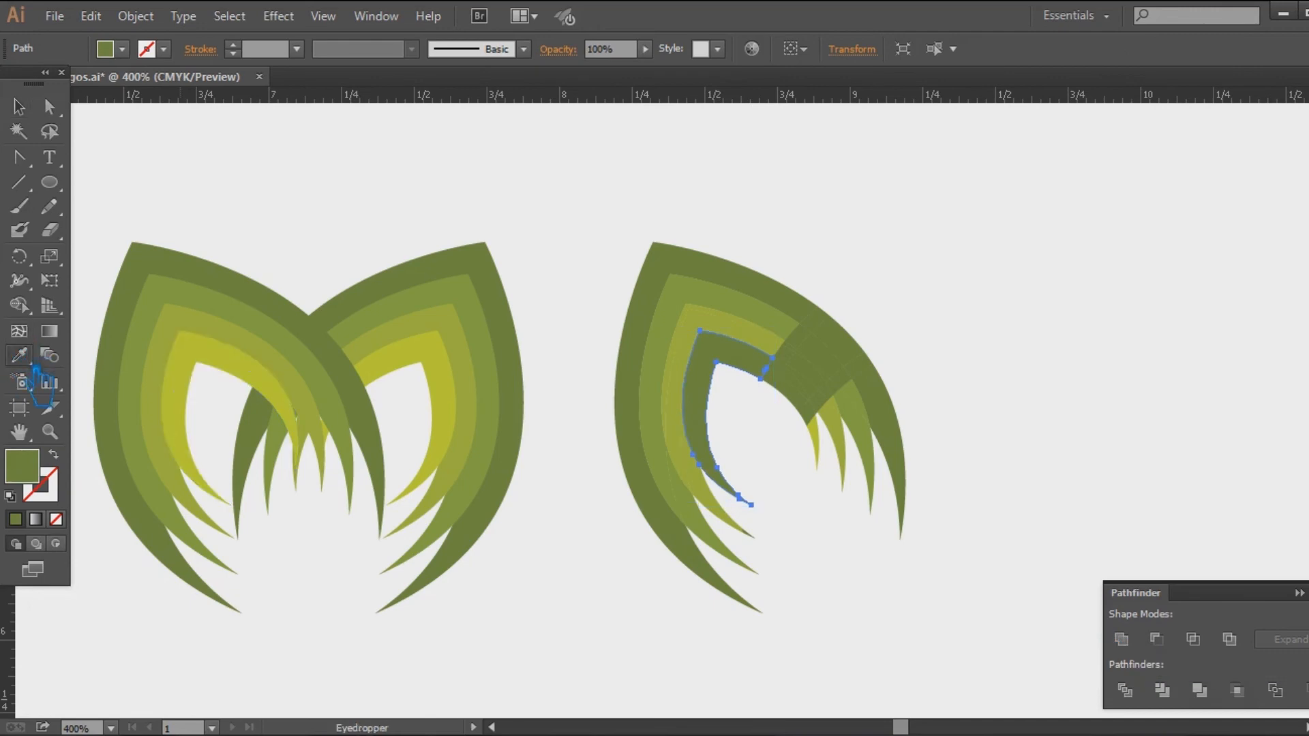
click(233, 359)
key(v)
click(887, 283)
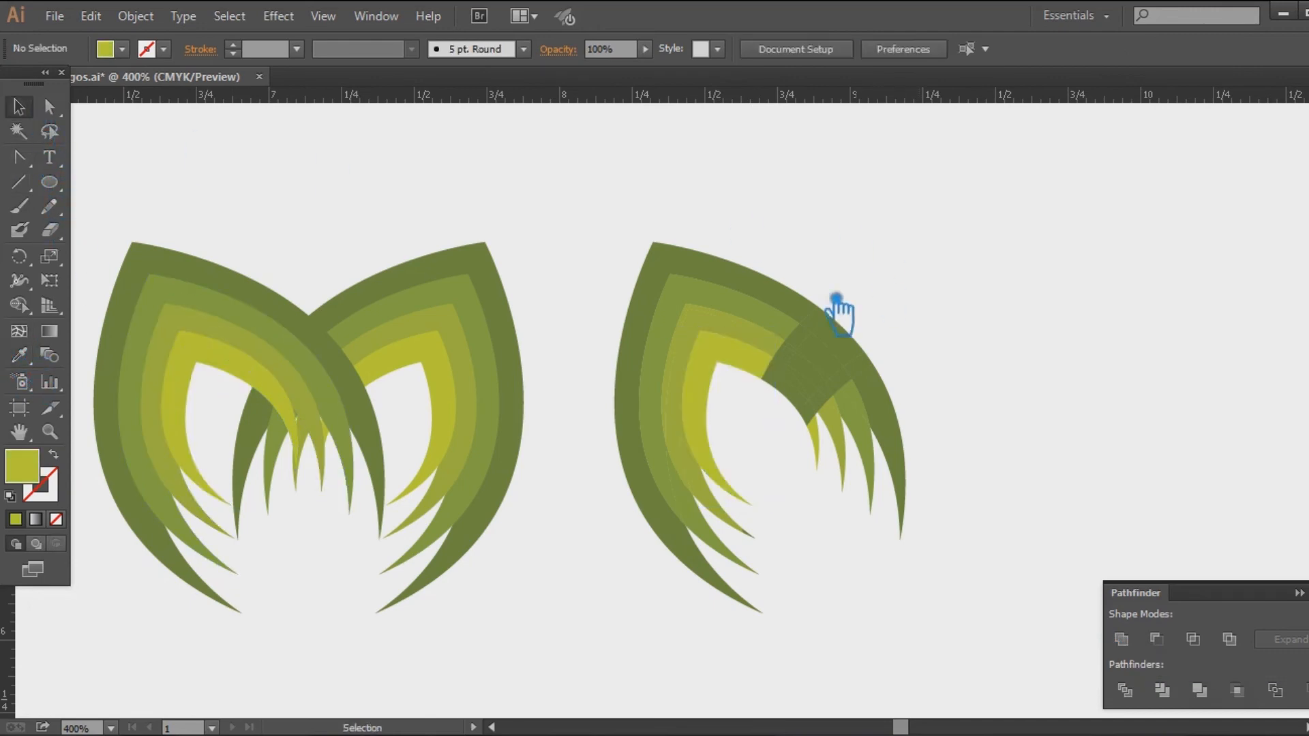
Unite the olive pieces on the left side of the copy's arch into one band
click(737, 328)
shift+click(730, 469)
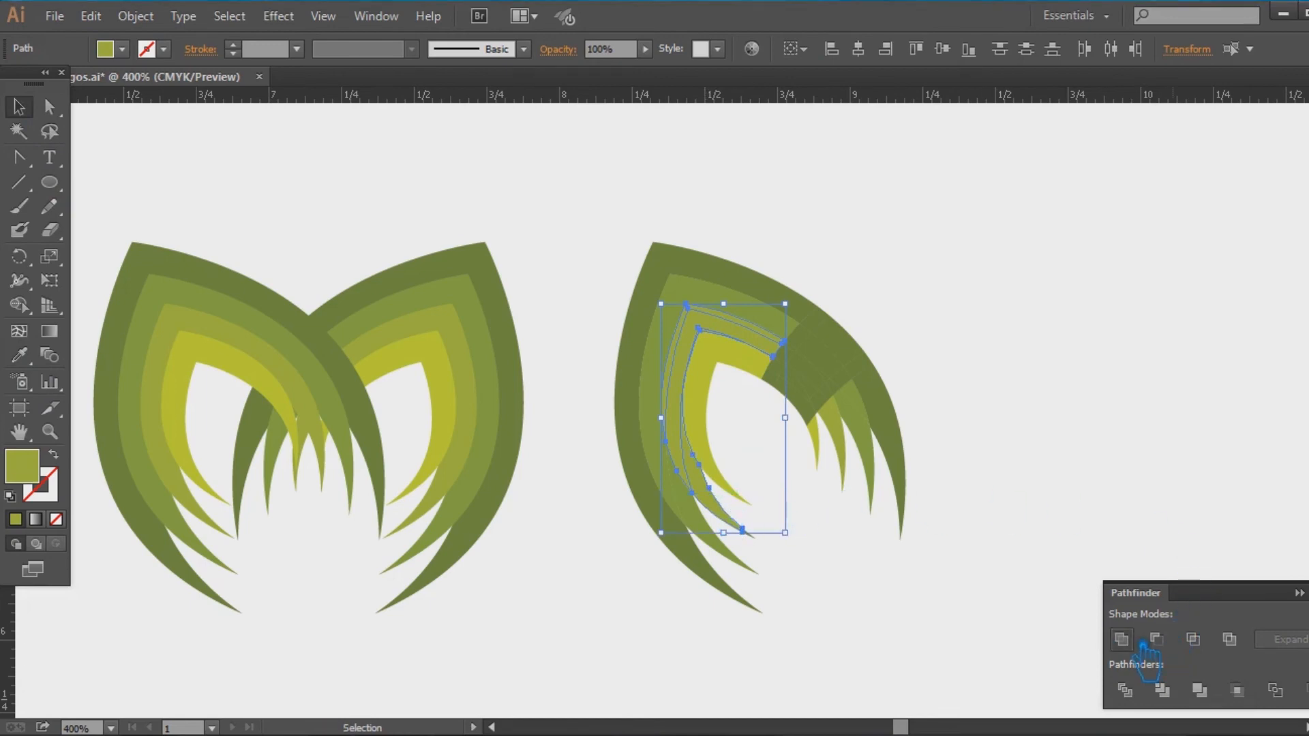
click(1119, 350)
Unite the medium green left band, its lower tip and the matching right-hand tip of the copy's arch
click(745, 318)
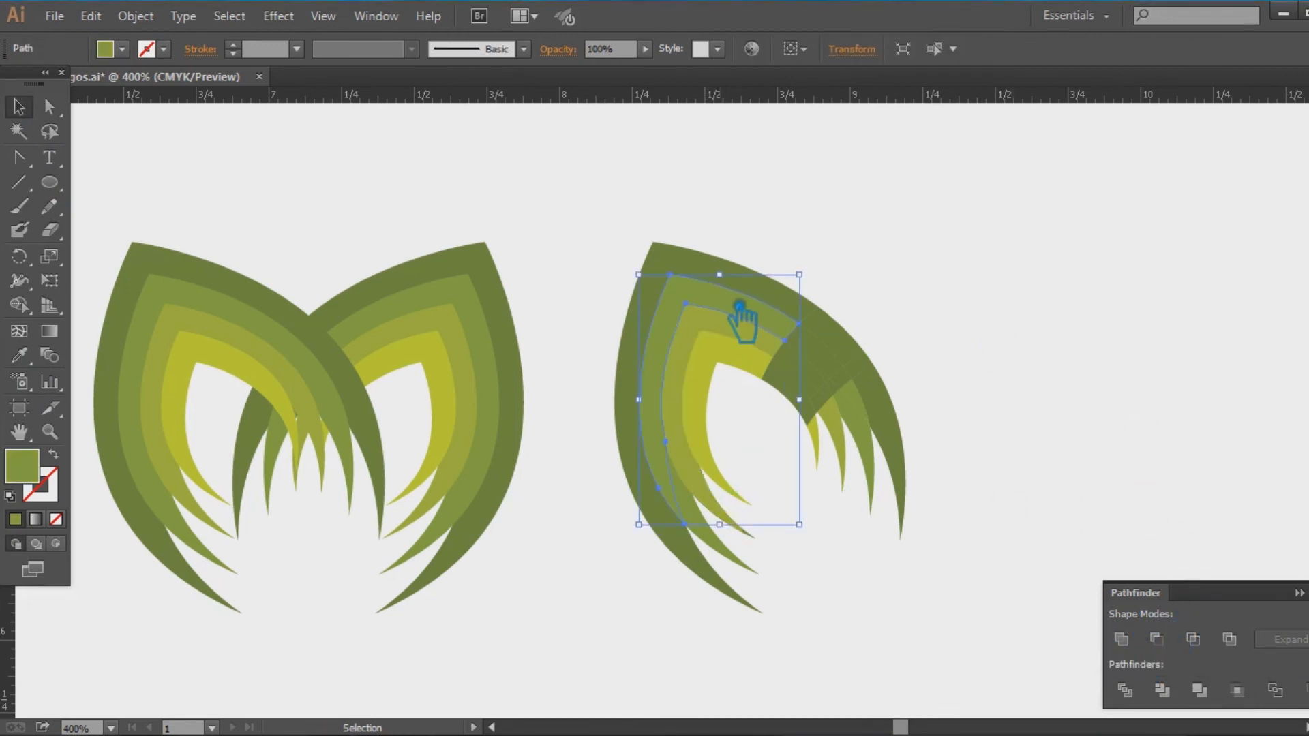
shift+click(731, 555)
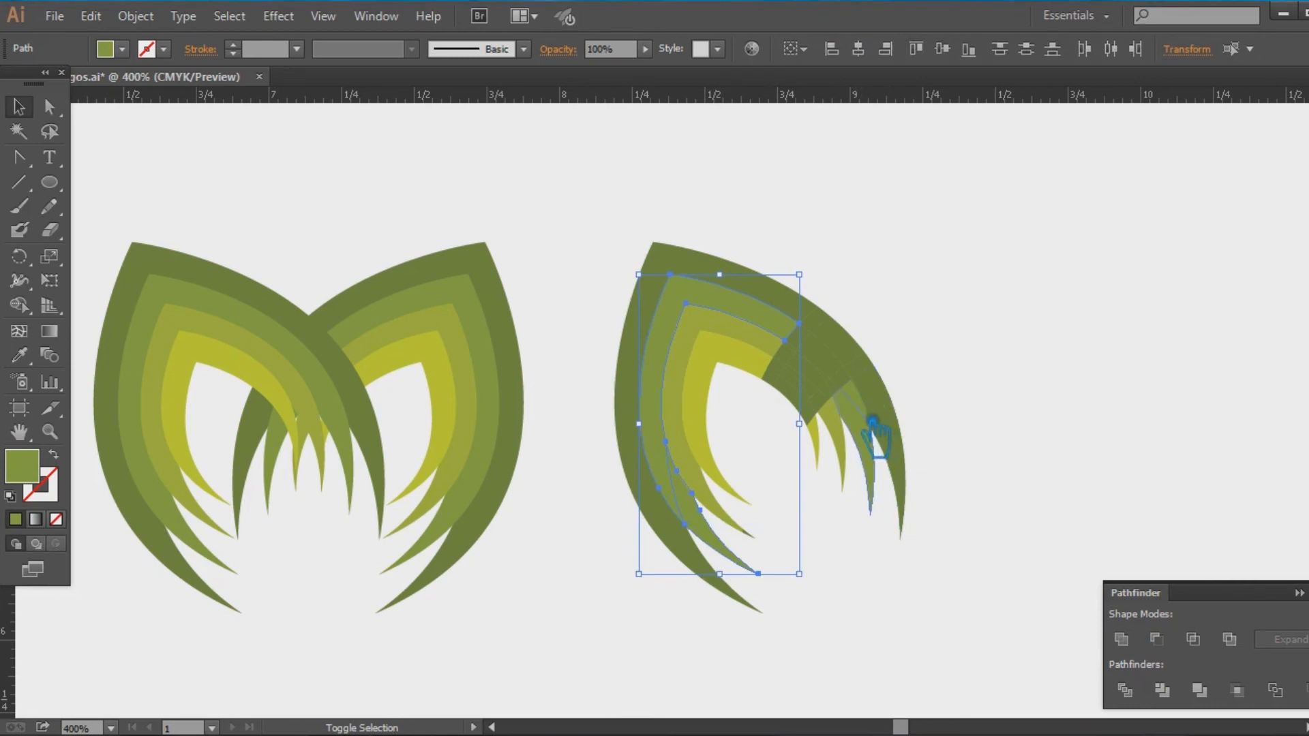
shift+click(872, 419)
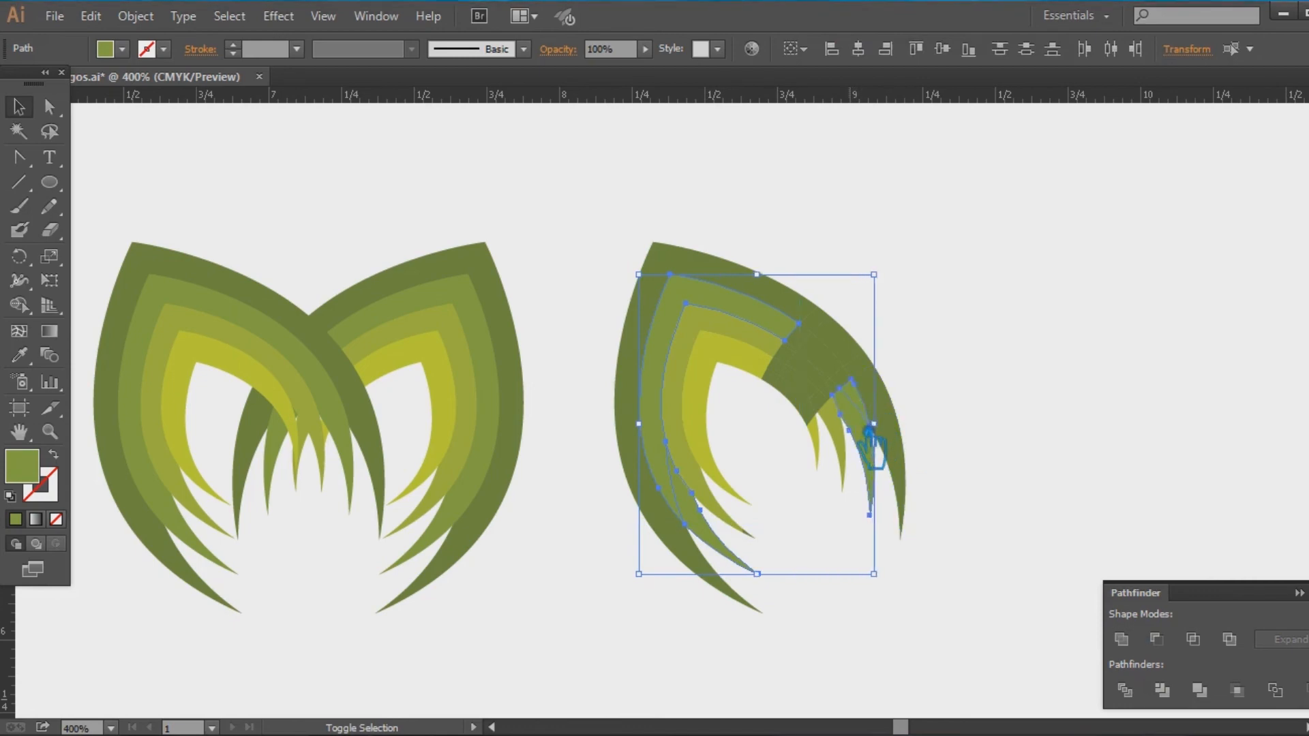
click(1138, 645)
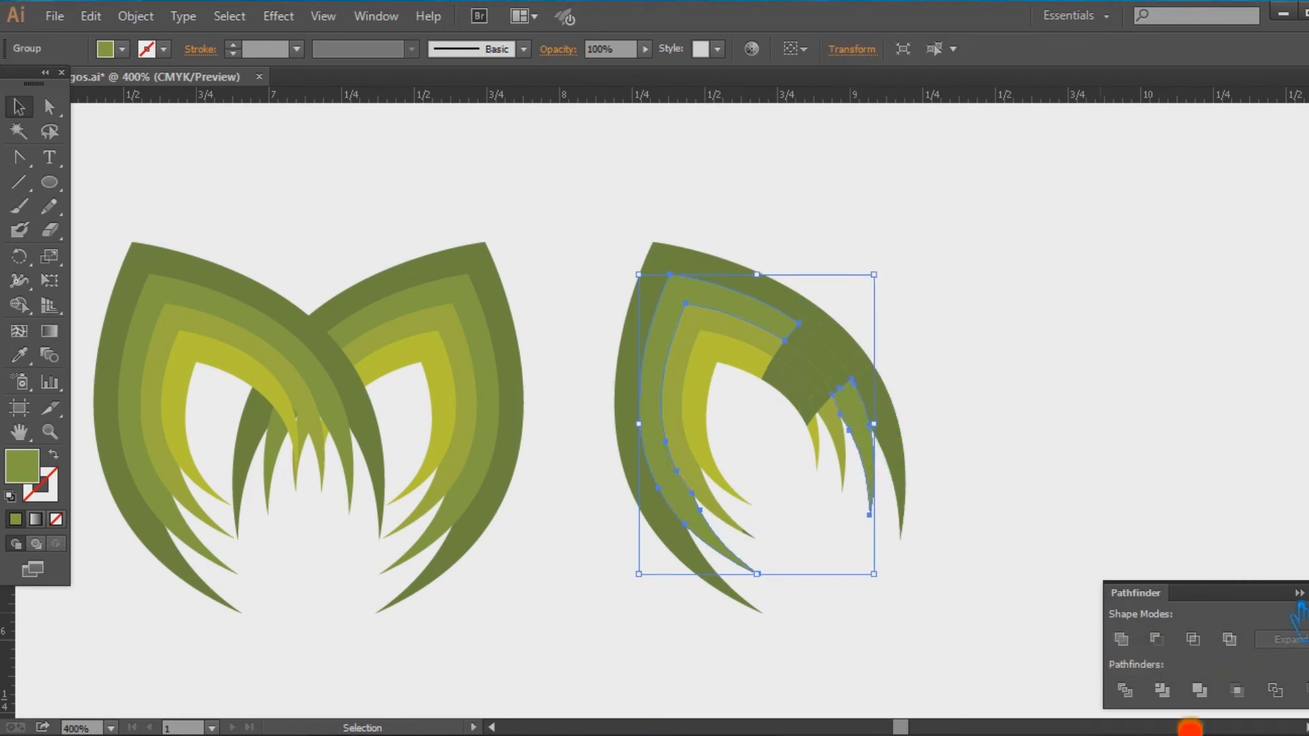
click(1213, 555)
Unite the olive left band of the copy's arch with its matching olive tip on the right side
click(836, 442)
shift+click(846, 436)
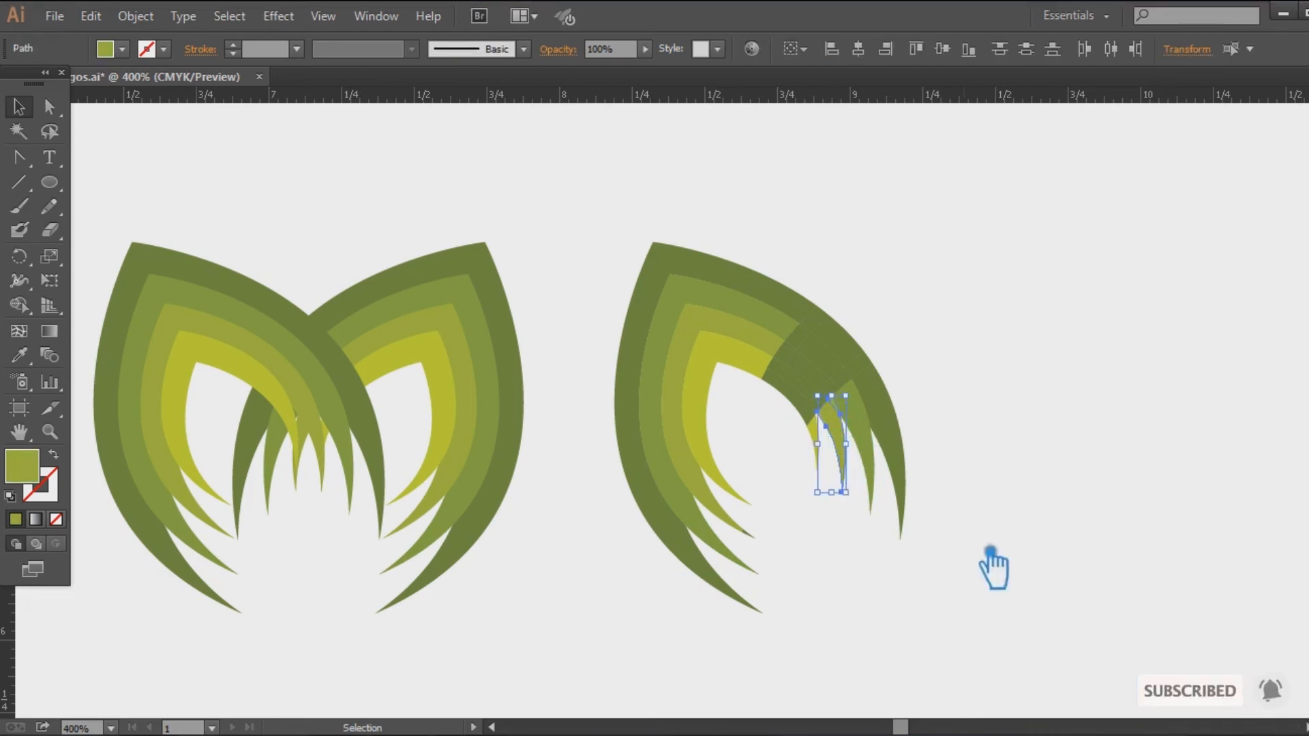
shift+click(768, 338)
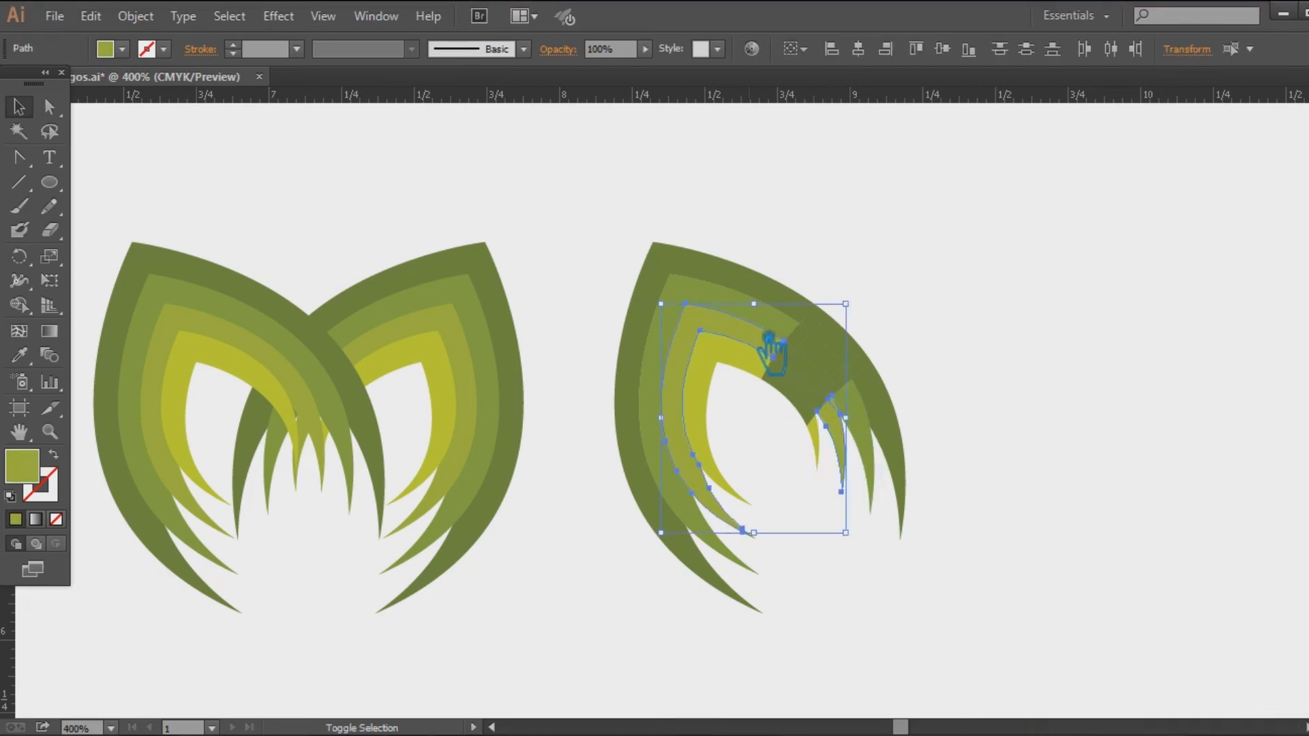
key(ctrl+shift+F9)
click(1201, 638)
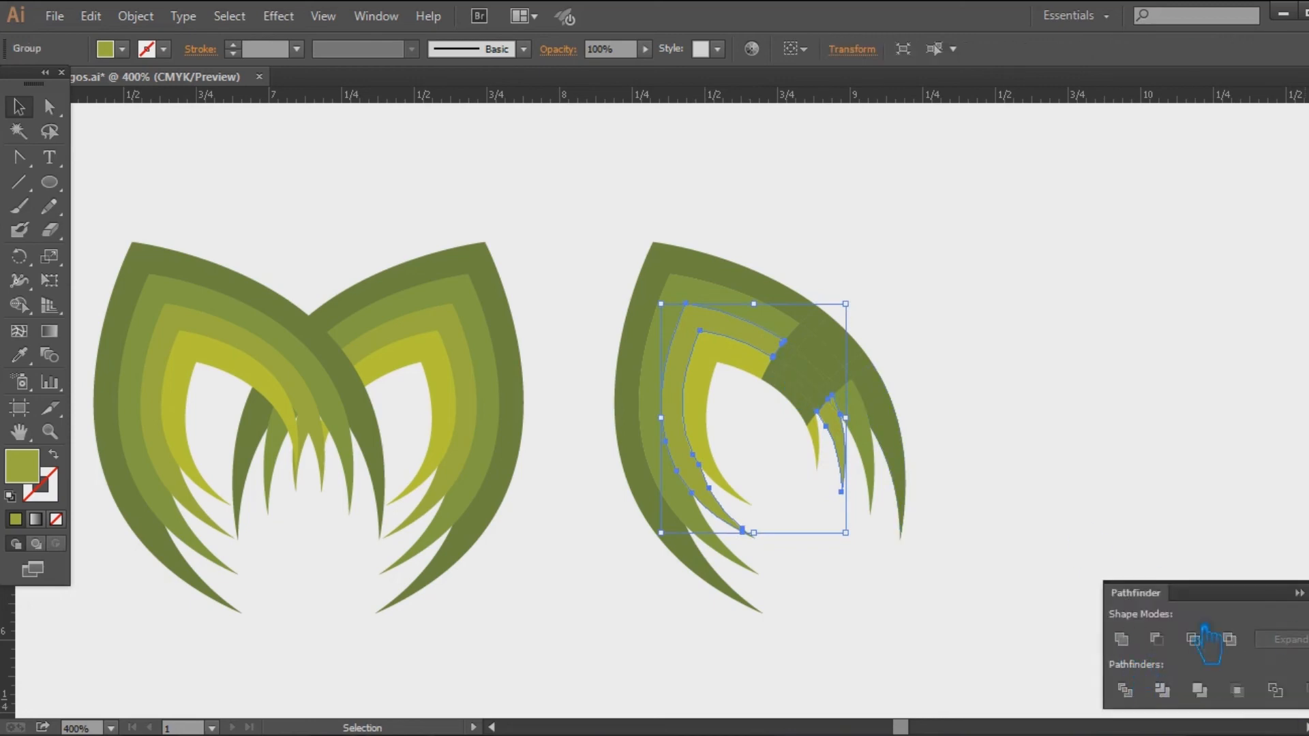
key(ctrl+shift+F9)
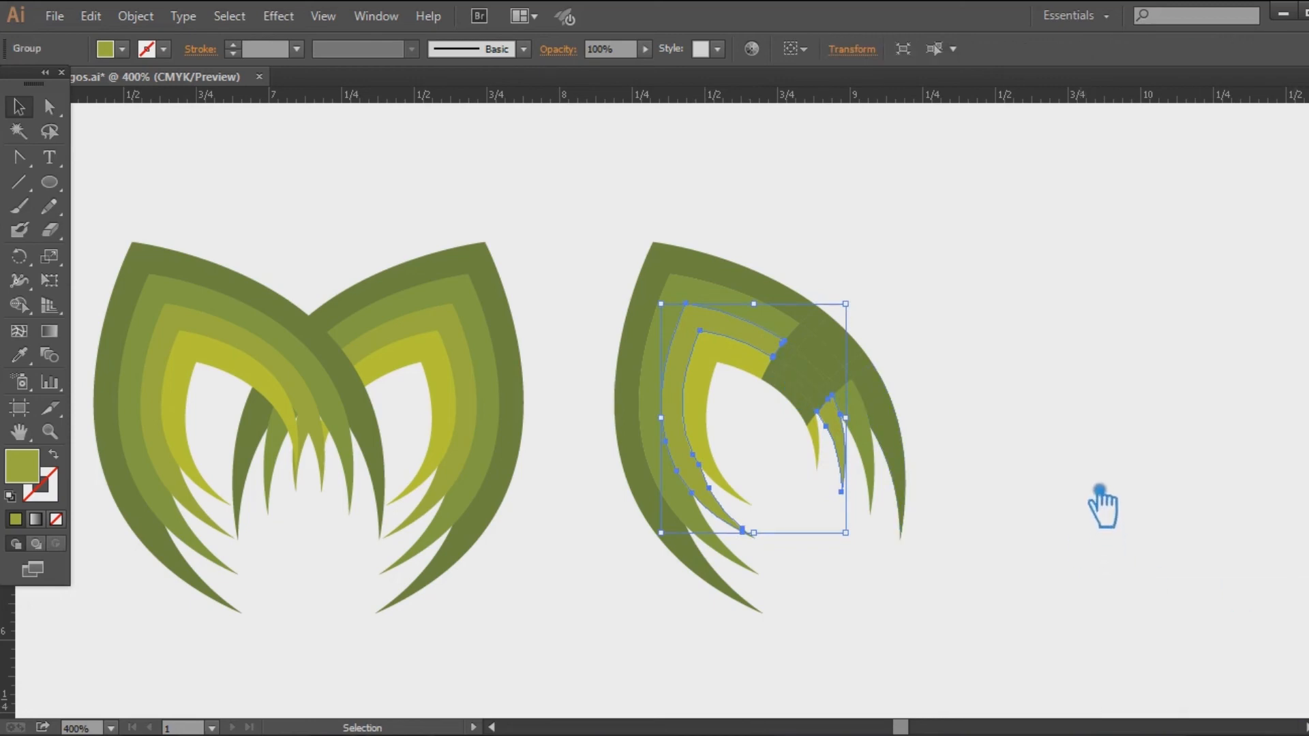
click(1100, 491)
Unite the dark green outer band of the copy's arch with its matching outer tip on the right side
click(702, 532)
click(710, 564)
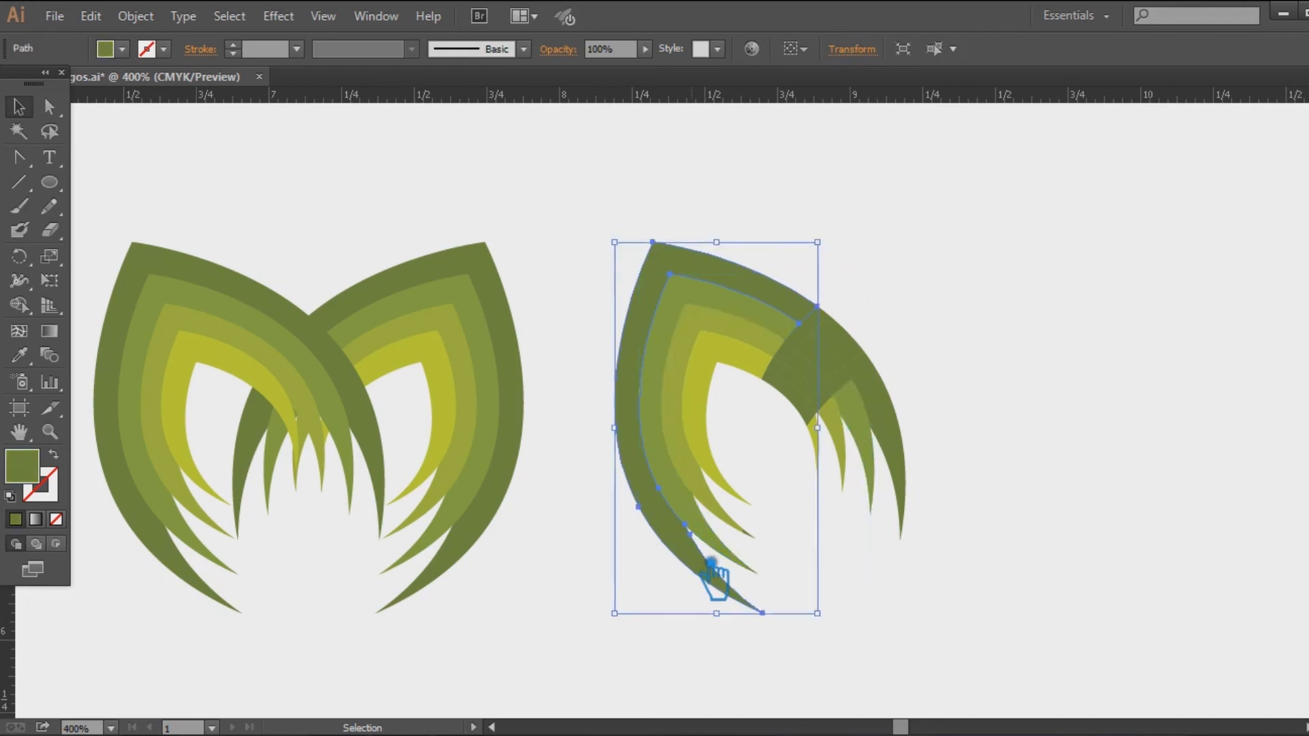
shift+click(900, 417)
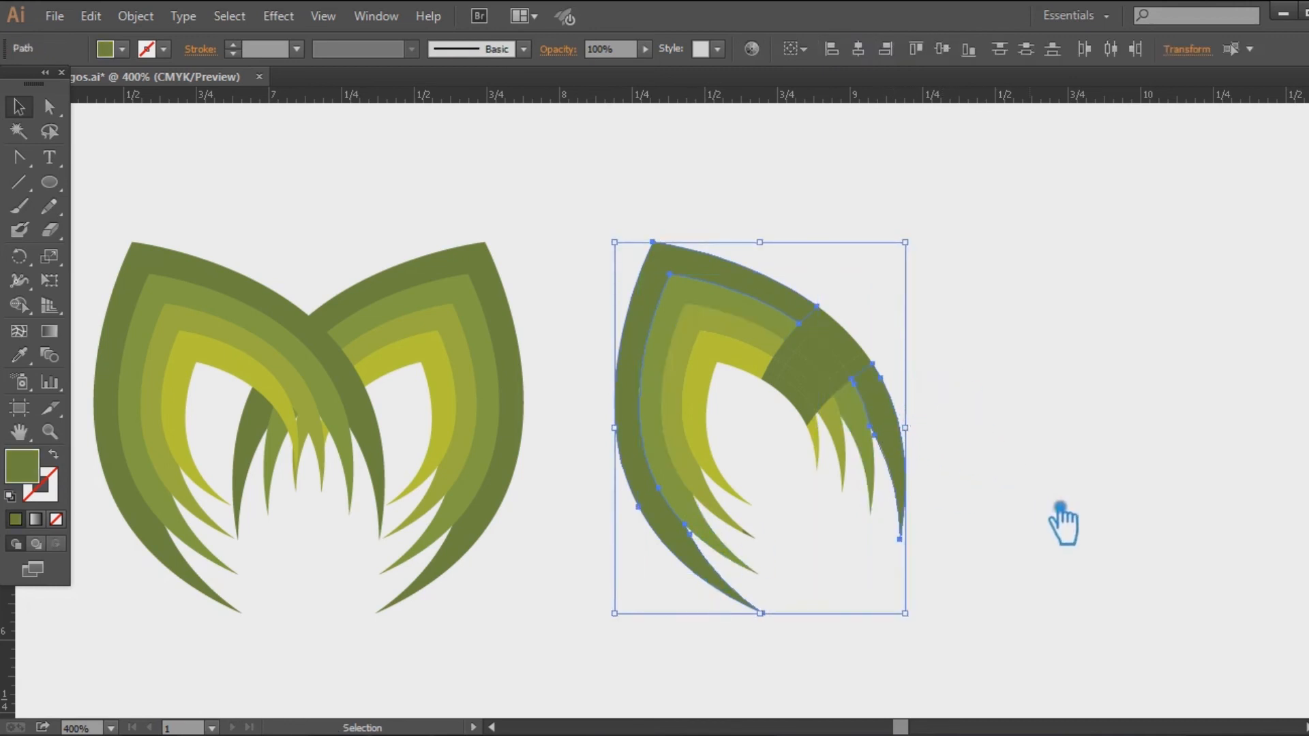
key(ctrl+shift+F9)
click(1154, 641)
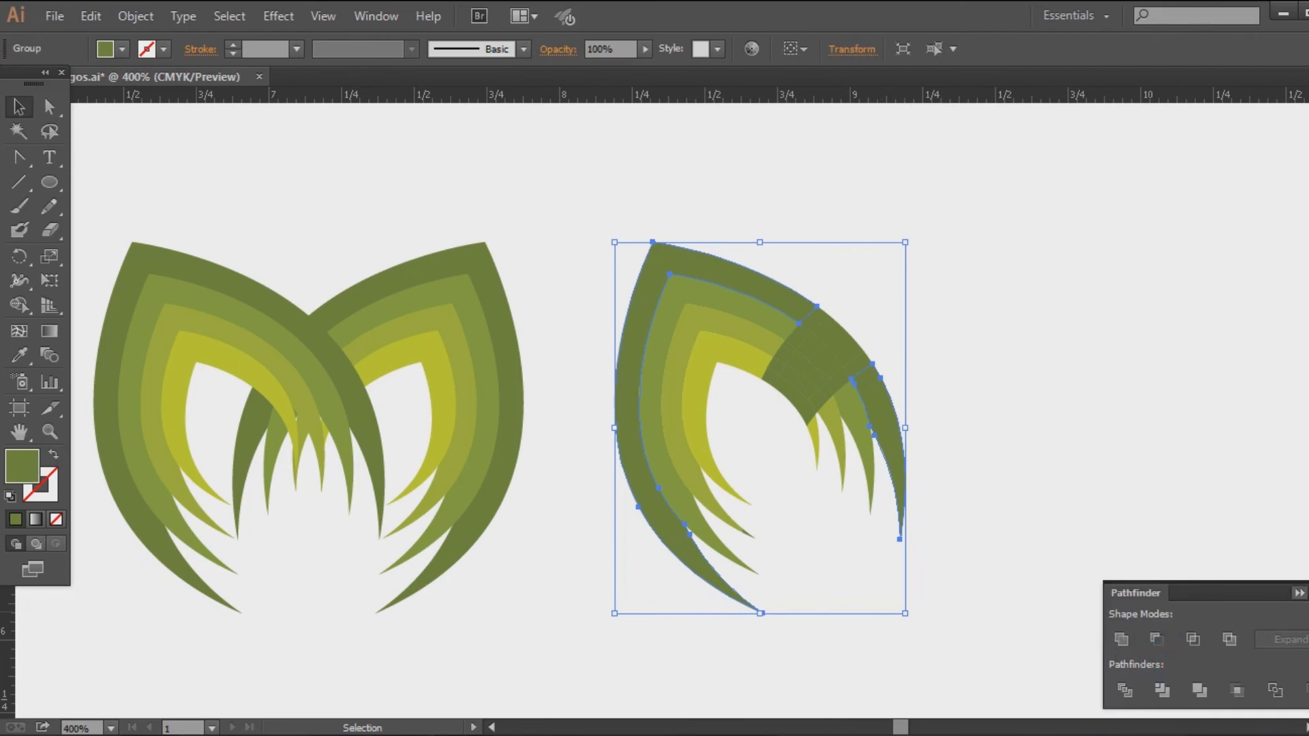
Check the united colour bands of the copy's arch by selecting them one after another
click(1300, 593)
click(1186, 564)
click(744, 295)
click(717, 280)
click(722, 300)
click(726, 343)
click(735, 366)
click(1101, 380)
Unite the innermost yellow-green band of the copy's arch with its matching tip on the right side
click(767, 366)
shift+click(839, 442)
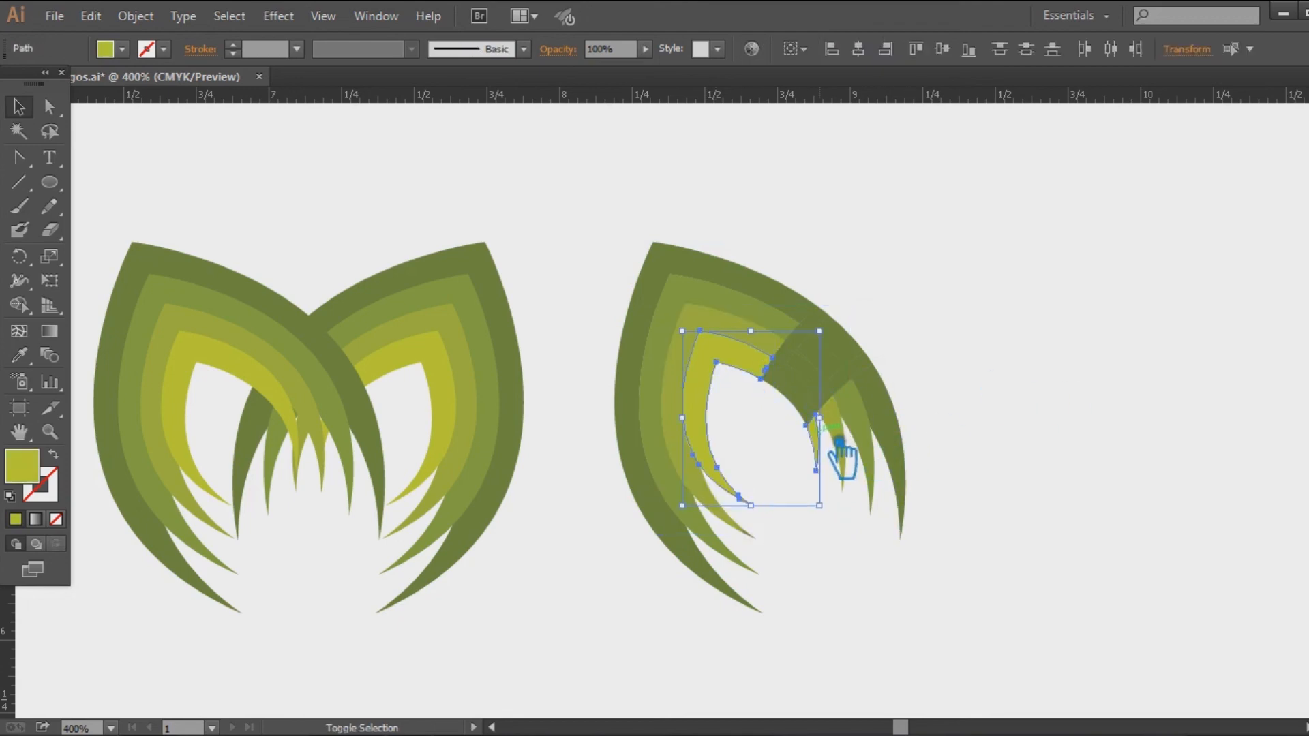
key(shift+ctrl+F9)
click(1230, 638)
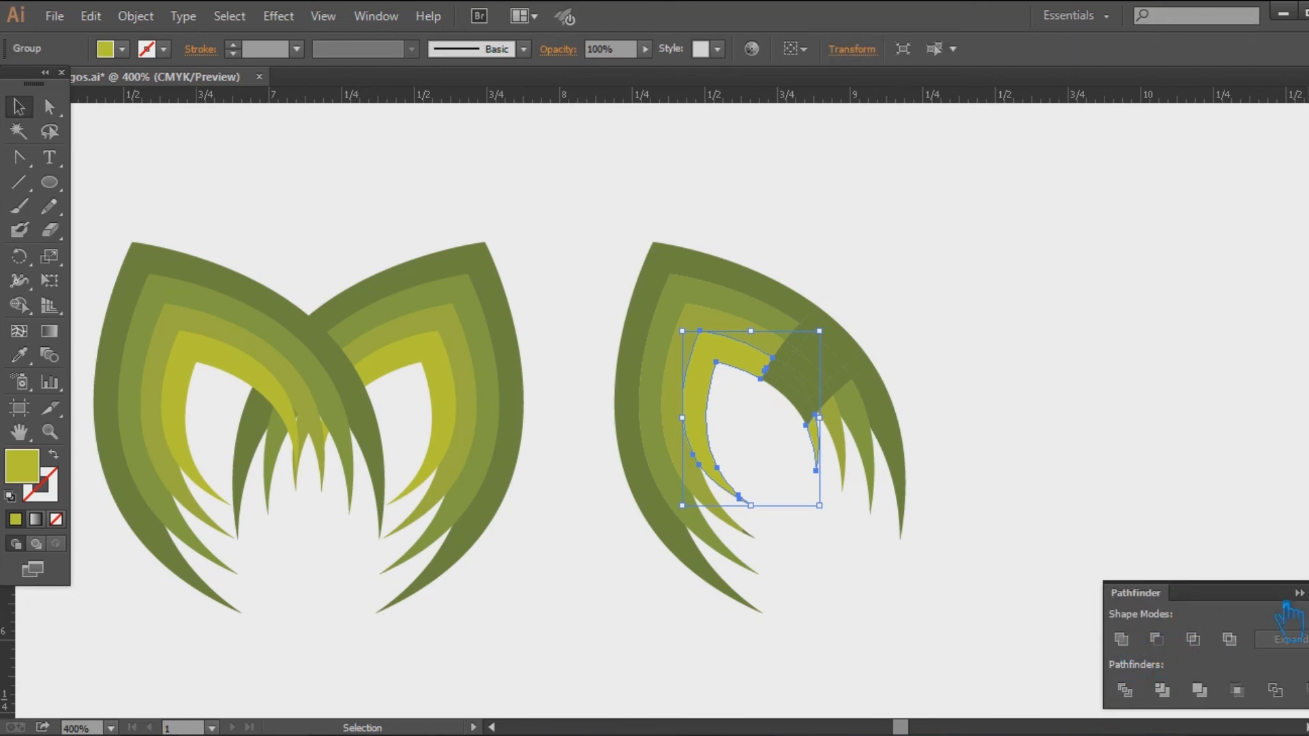
key(shift+ctrl+F9)
click(1213, 523)
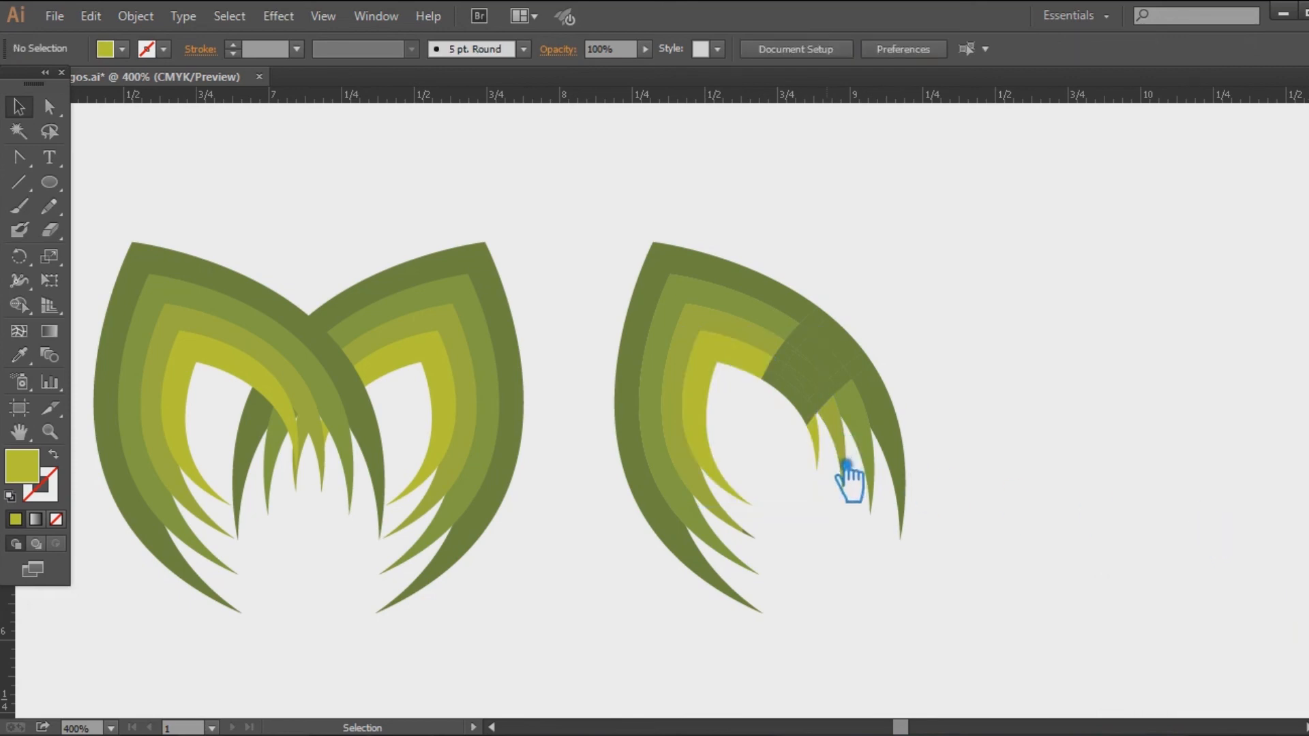
Delete the dark green overlap pieces that join the two parts of the copy's arch
click(790, 345)
key(Delete)
drag(872, 325, 847, 357)
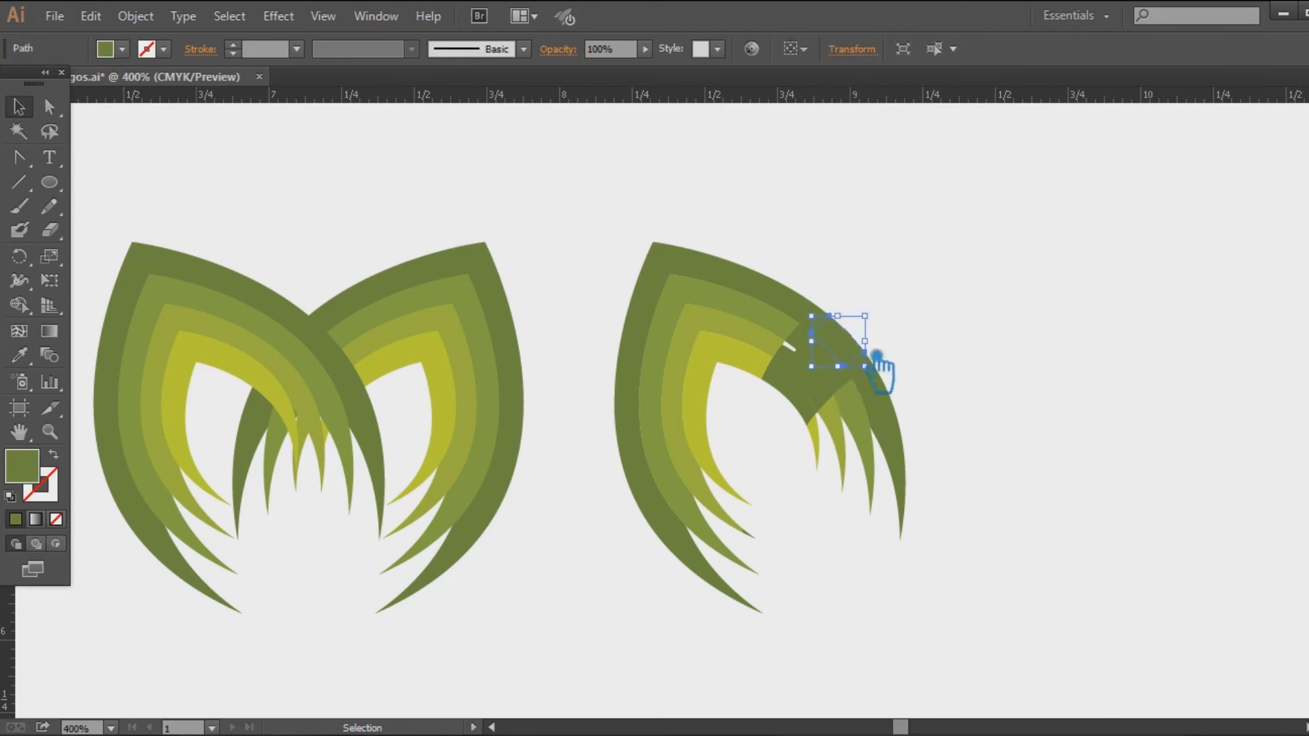
key(Delete)
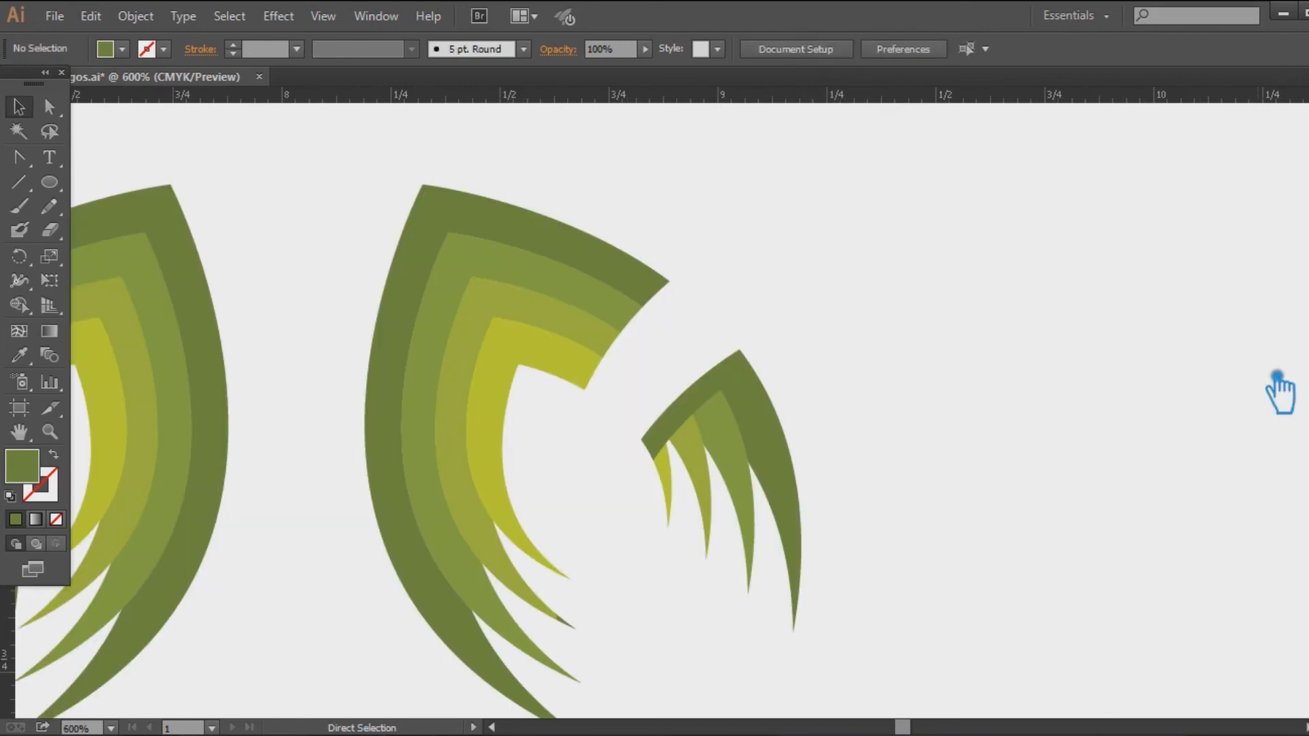
Show the copy's hidden right arch again and bring it to the front
key(ctrl+alt+3)
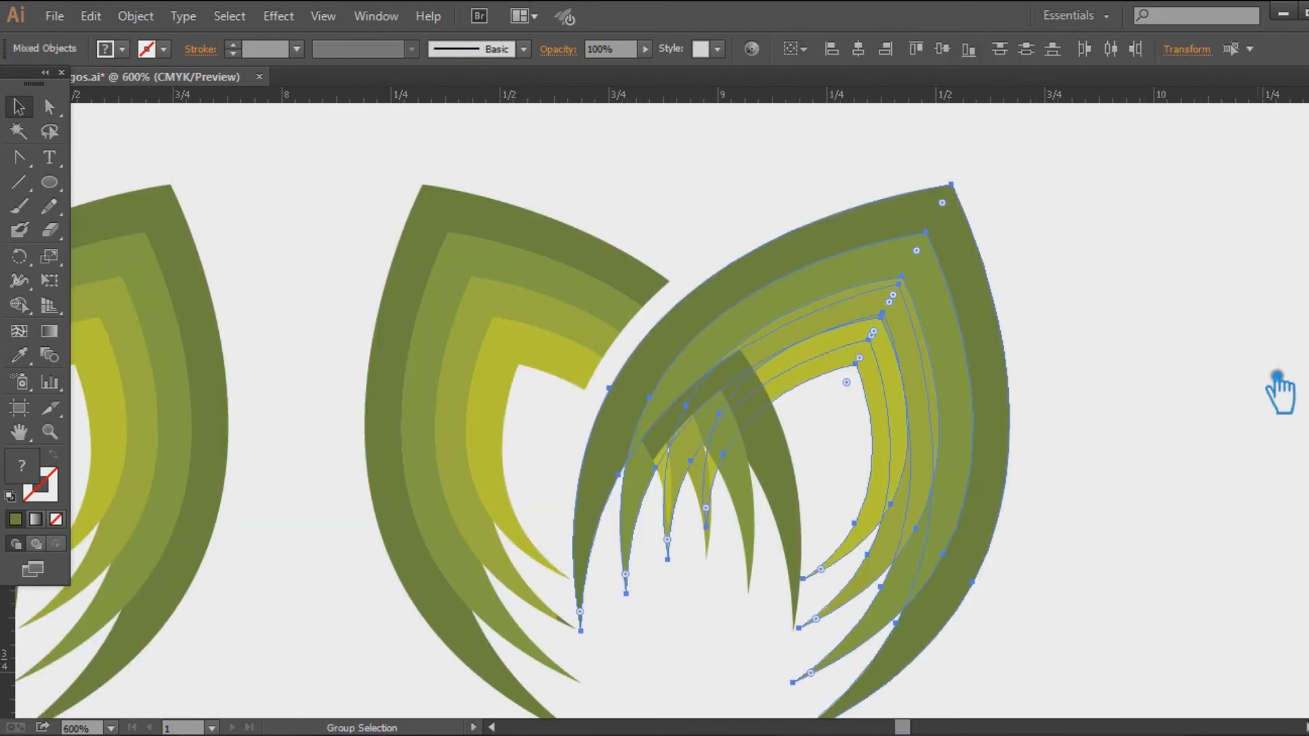
key(a)
key(ctrl+shift+])
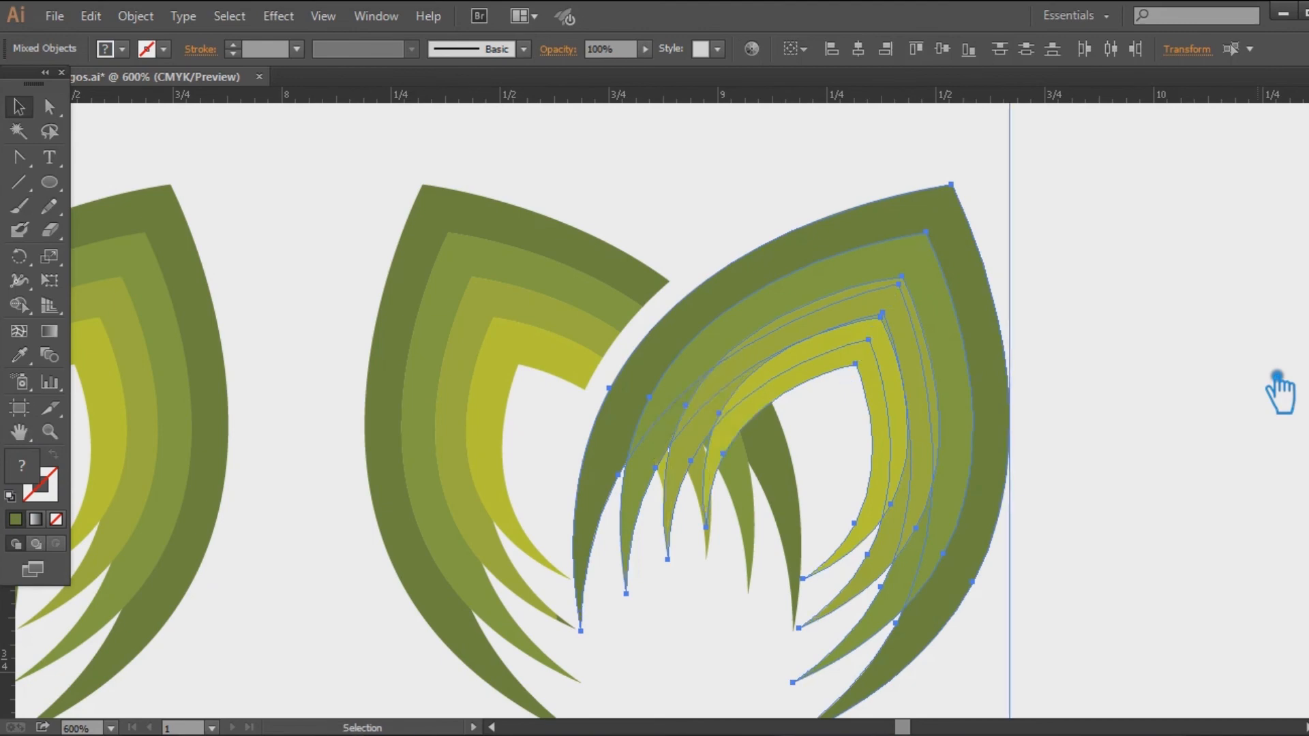
click(1252, 339)
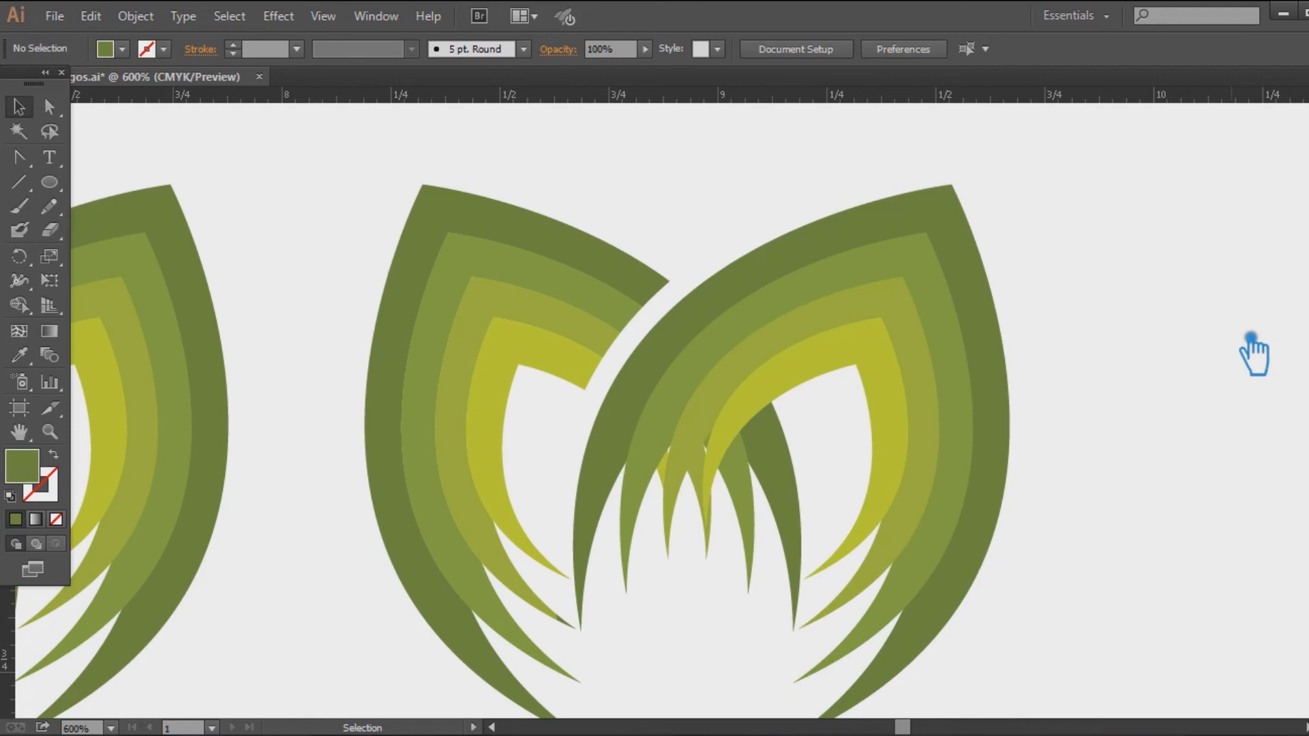
Ungroup the colour bands of the copy's left arch so each piece can be selected separately
click(814, 481)
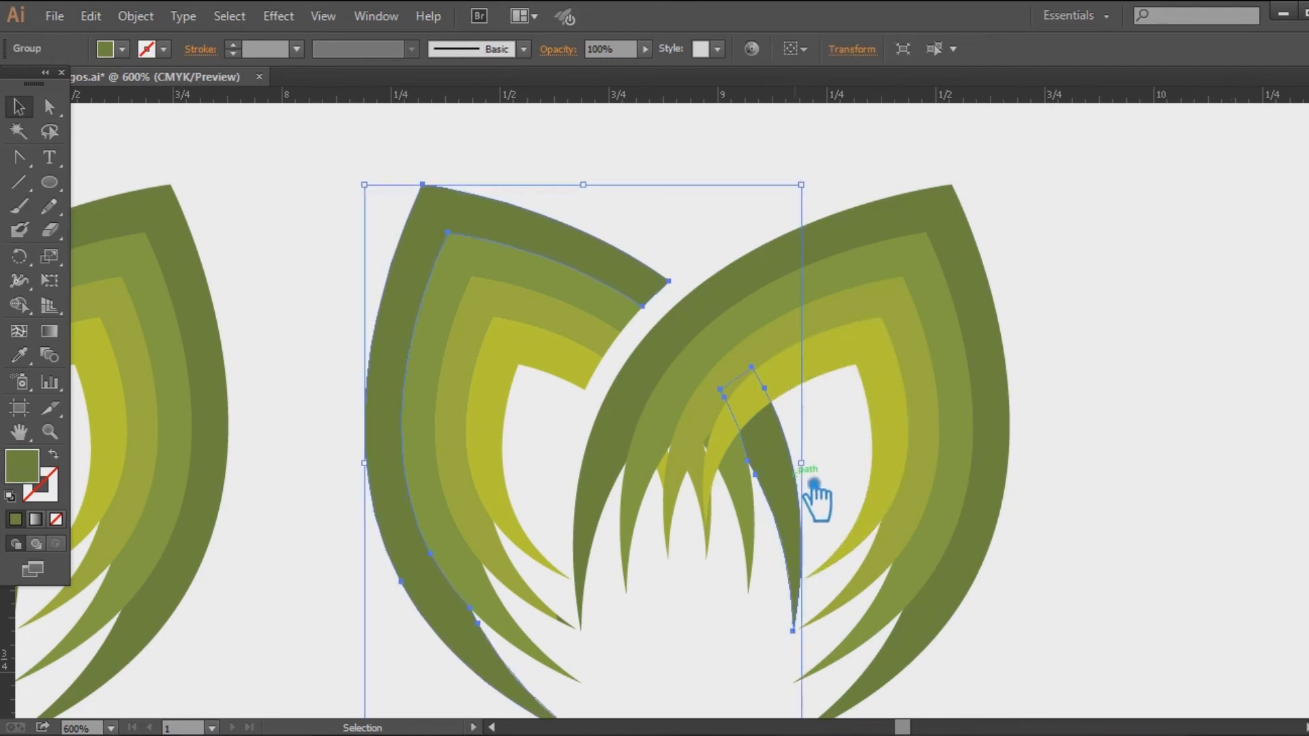
right_click(799, 476)
click(1194, 477)
drag(306, 188, 539, 402)
right_click(486, 292)
click(617, 409)
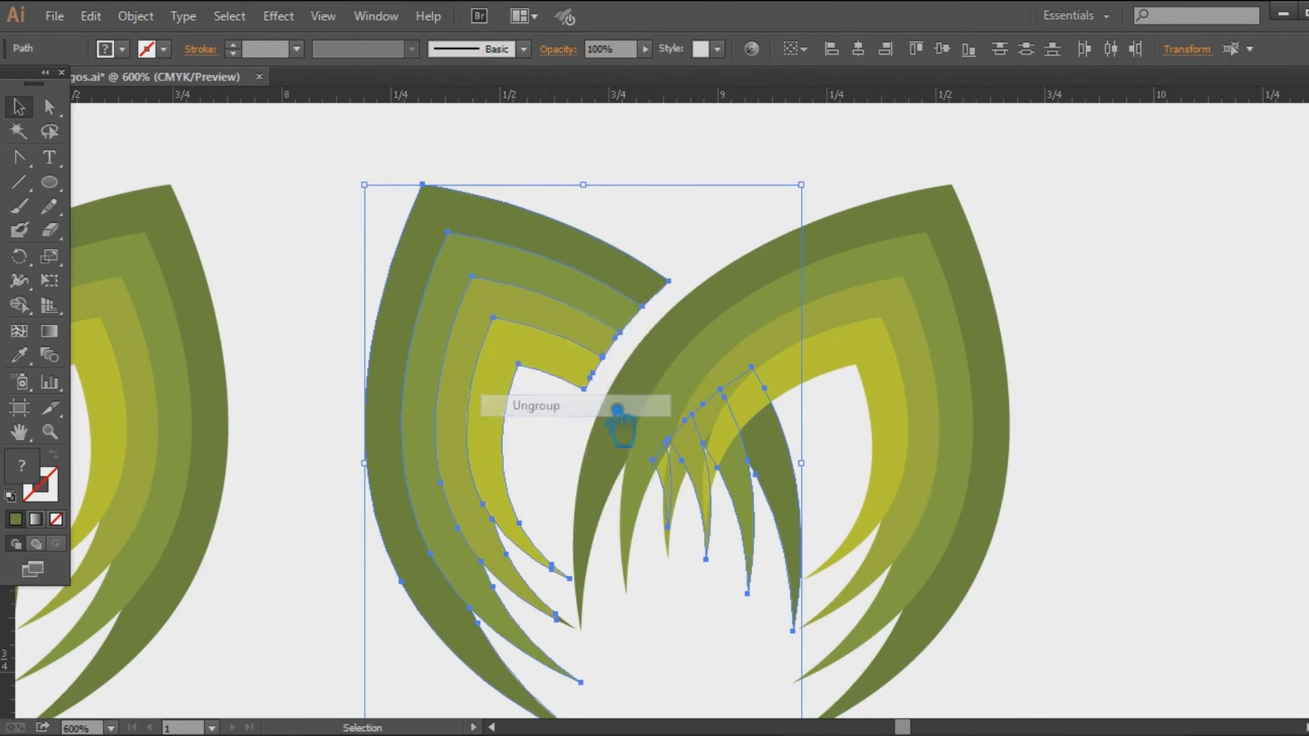
click(1016, 402)
click(810, 499)
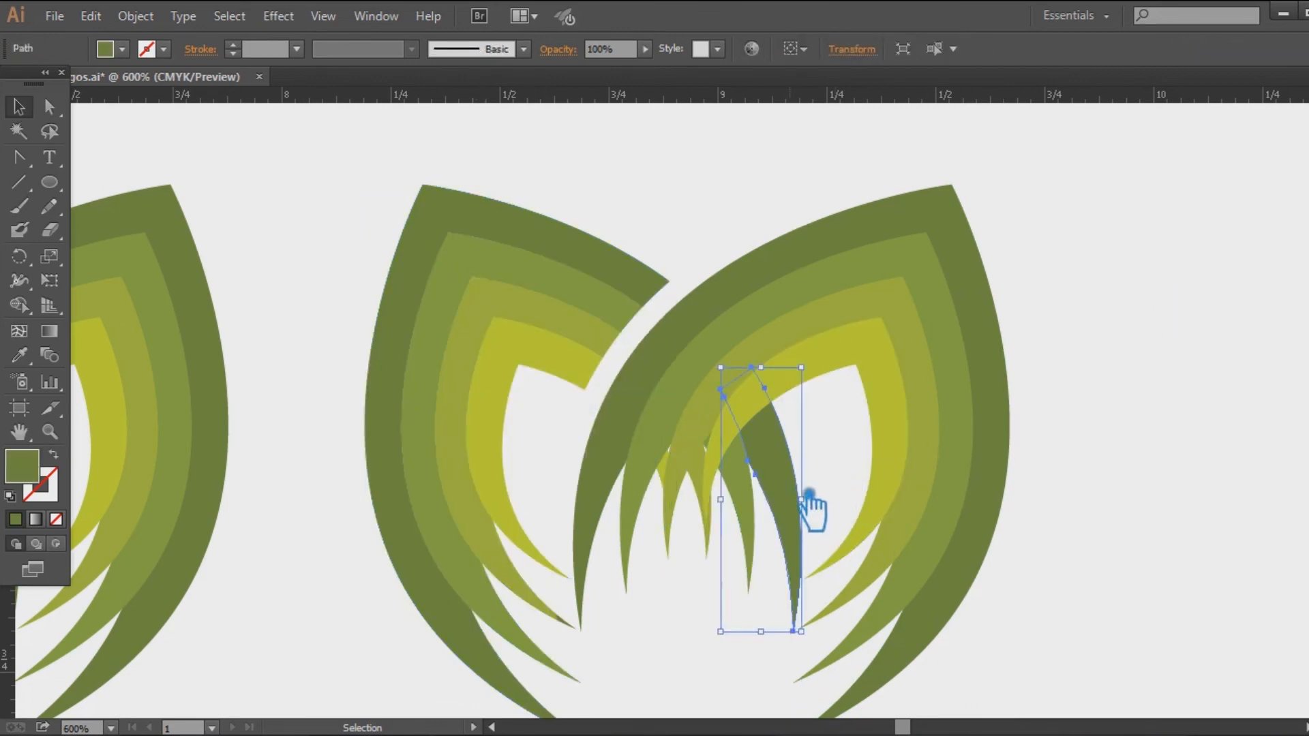
Delete the left arch's dark green and medium green tips that hang inside the copy's right arch
click(1149, 360)
key(ctrl+minus)
key(ctrl+minus)
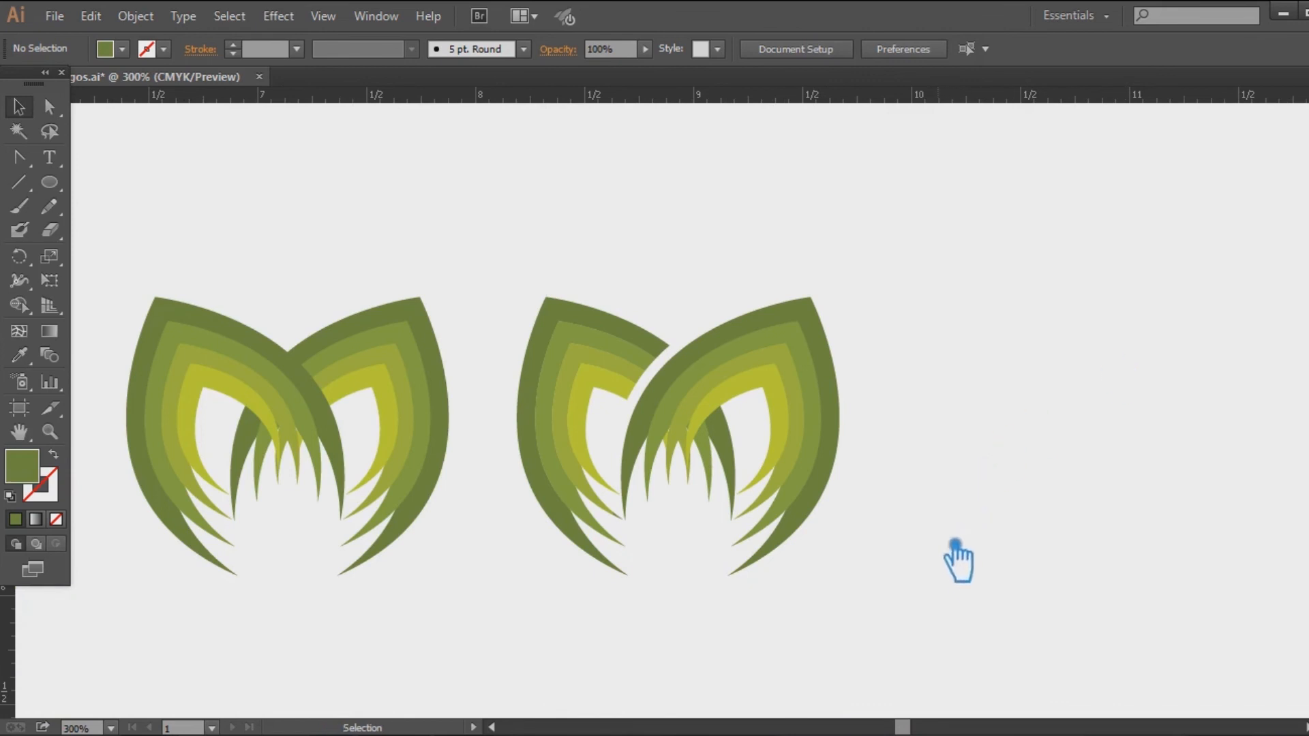
click(750, 453)
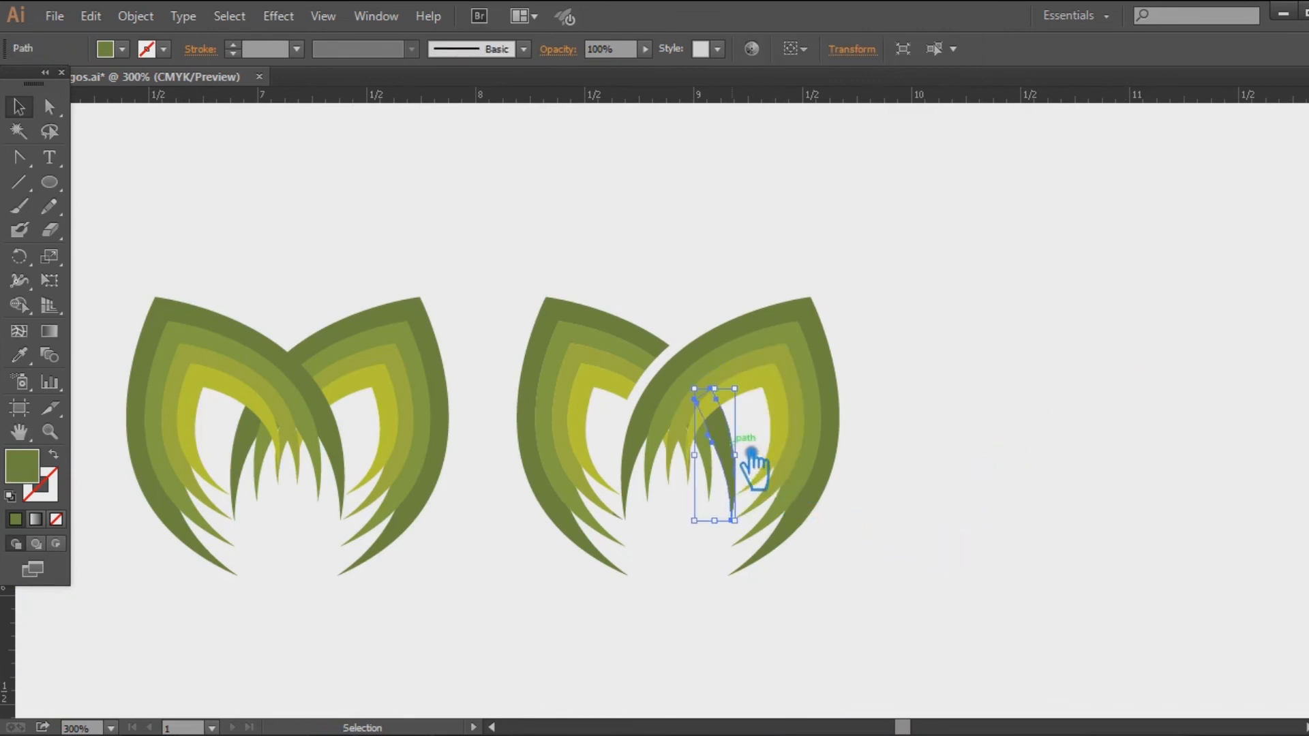
shift+click(714, 478)
key(Delete)
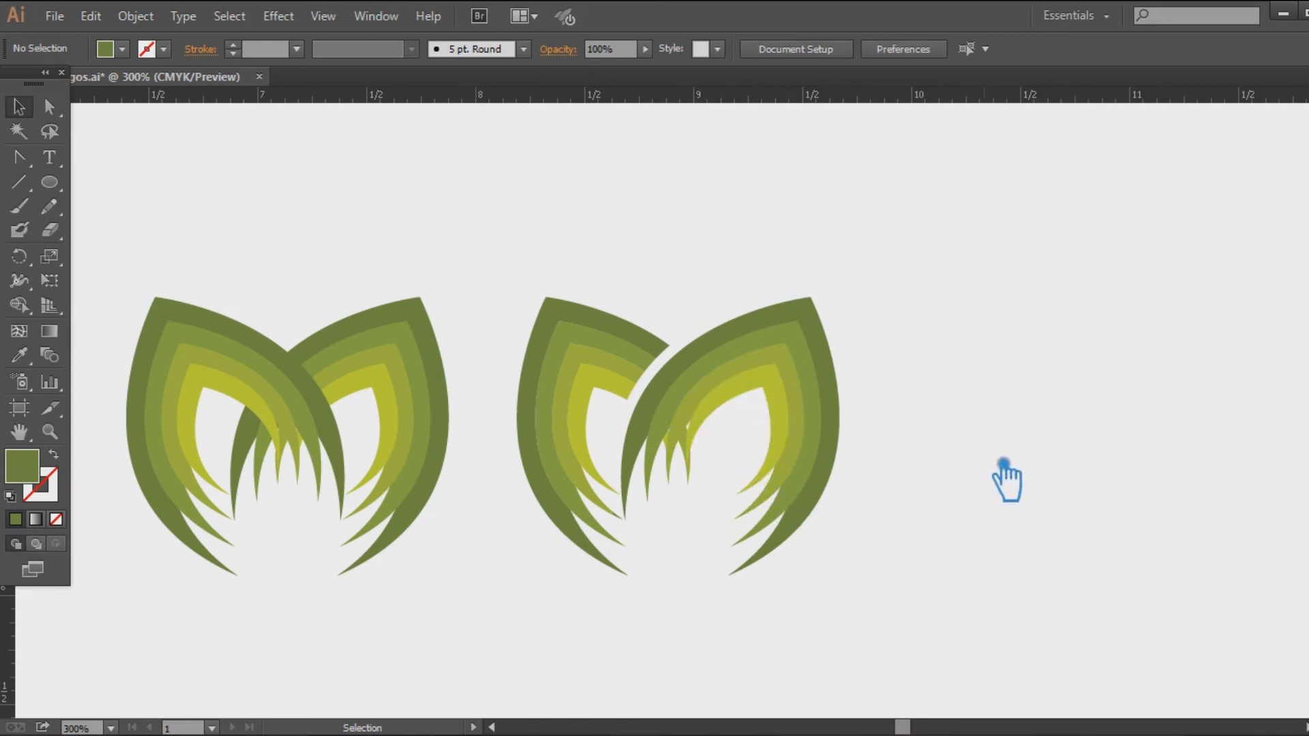
Recolour the copy's left arch with sampled colours: yellow-green for the outer band and olive for the second band
drag(1007, 481, 1218, 462)
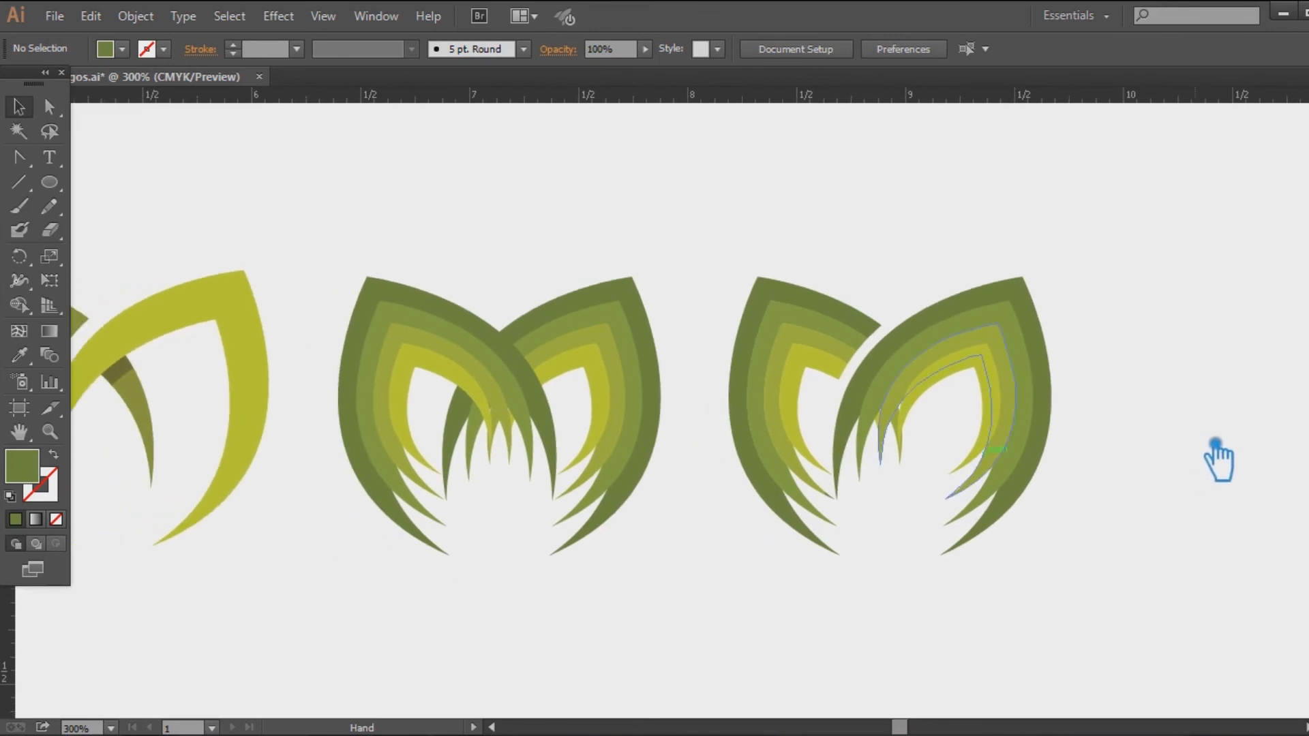
key(ctrl+minus)
key(ctrl+plus)
key(ctrl+plus)
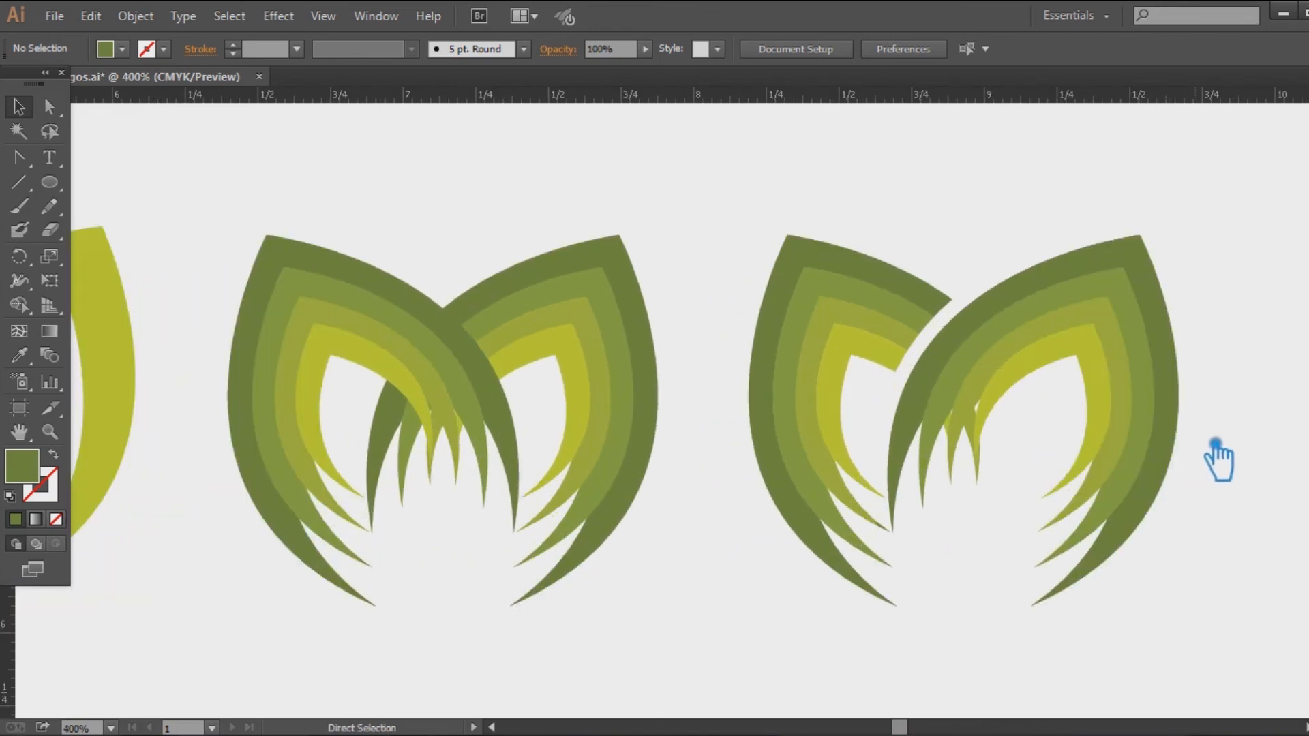
drag(1216, 445, 1124, 420)
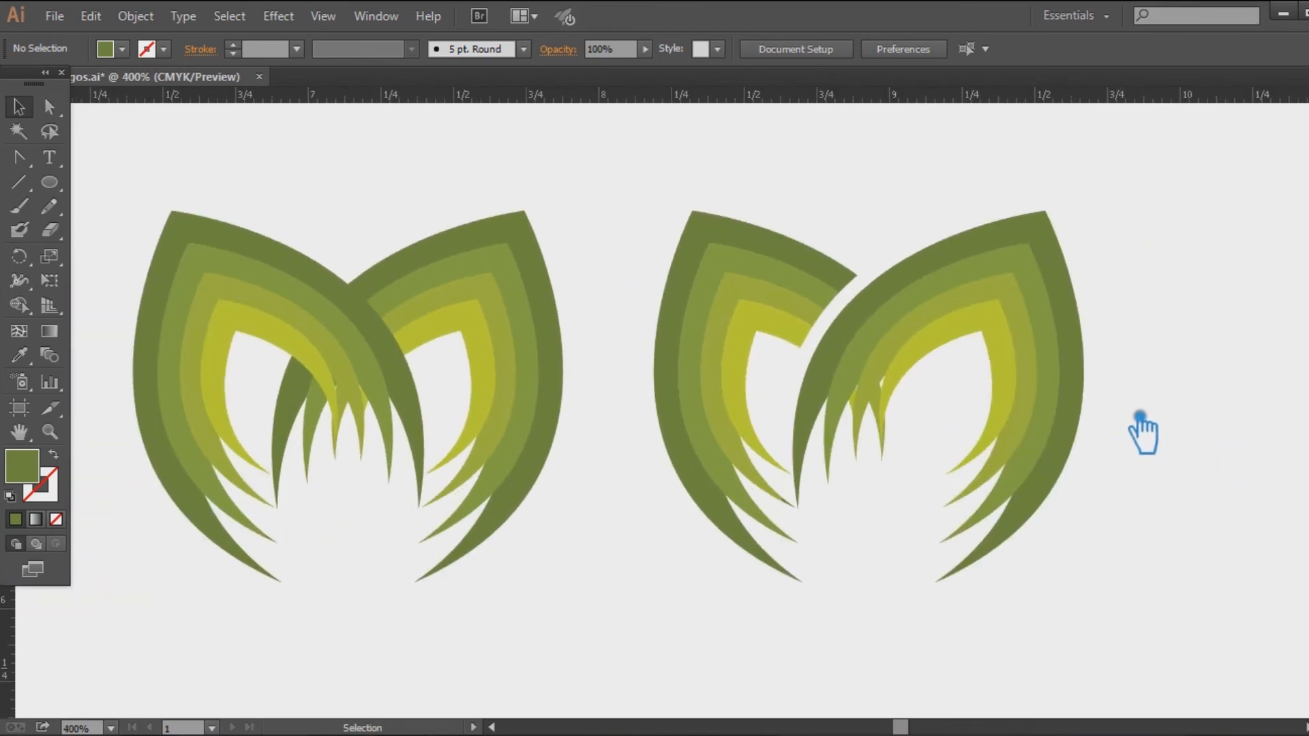
click(799, 248)
click(19, 354)
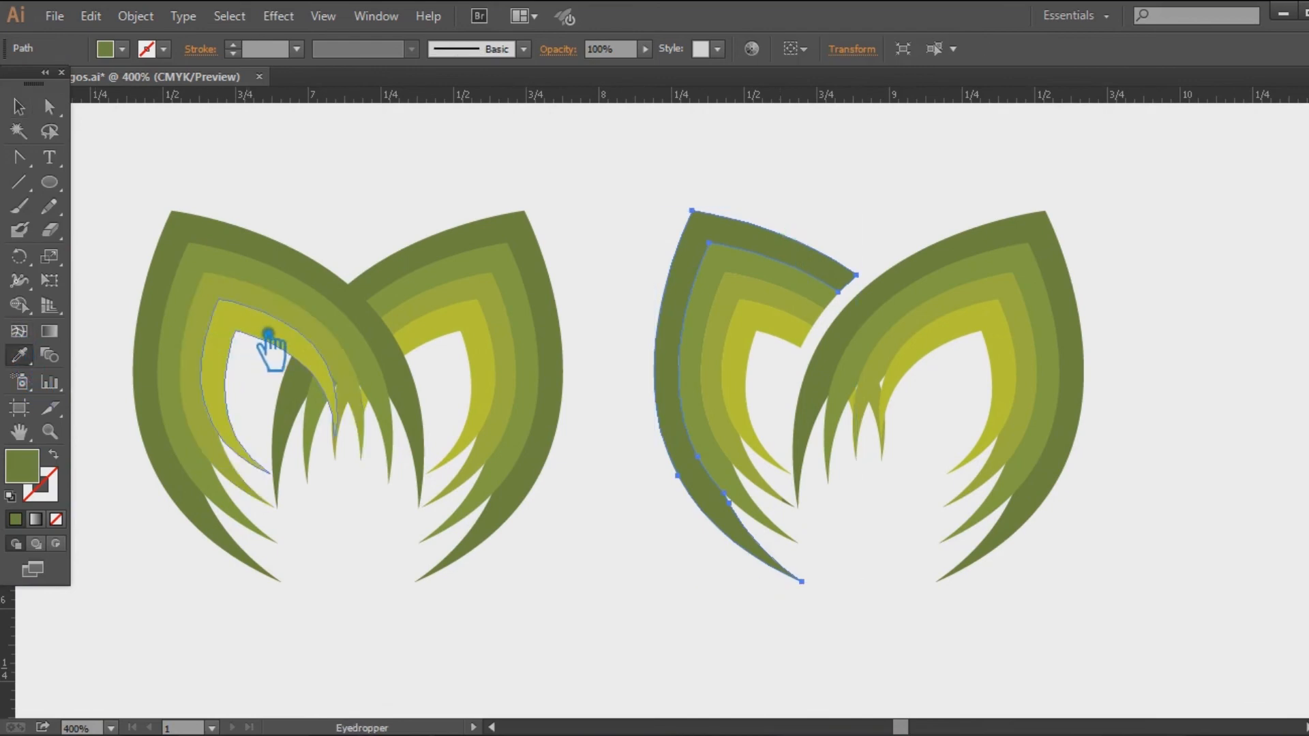
click(251, 326)
click(19, 107)
click(746, 271)
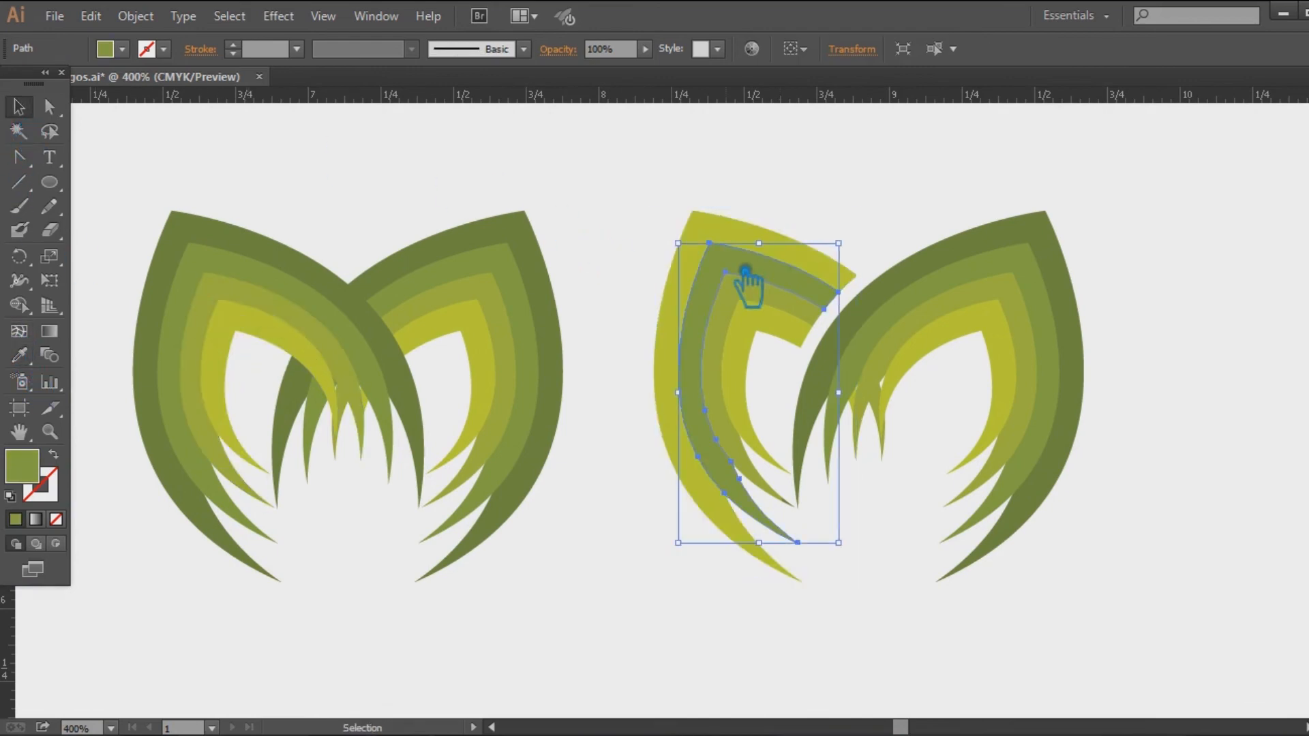
click(21, 356)
click(271, 305)
click(19, 106)
Recolour the left arch's third band medium green and its innermost band dark green, sampling the neighbouring logo
click(762, 312)
click(20, 356)
click(265, 285)
click(19, 106)
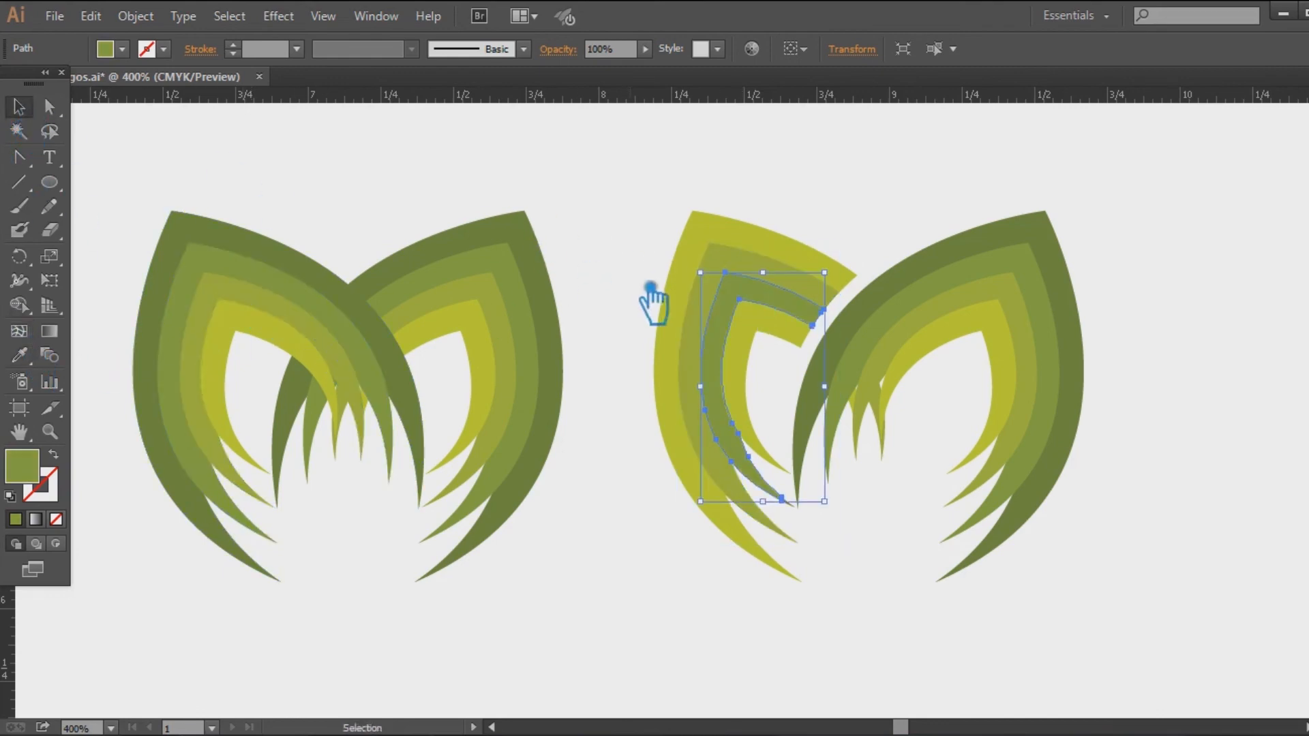
click(781, 341)
click(20, 356)
click(201, 245)
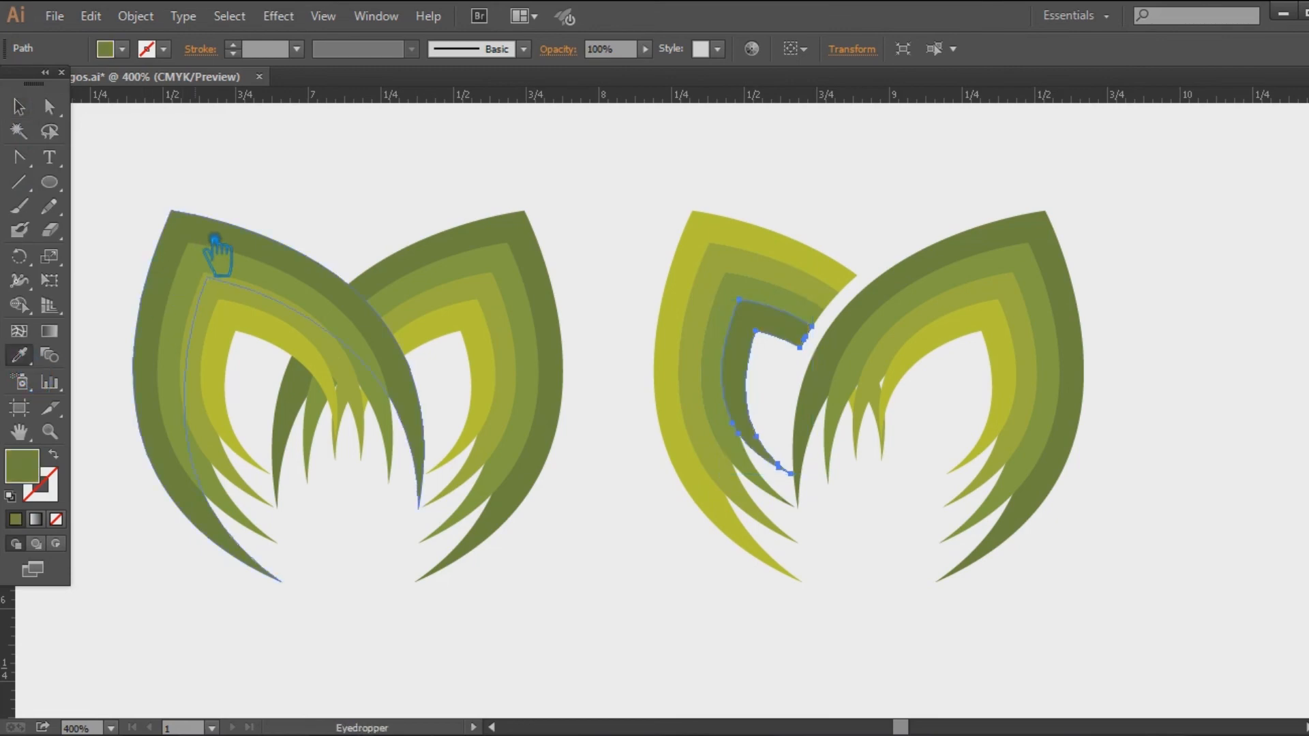
click(19, 107)
click(461, 204)
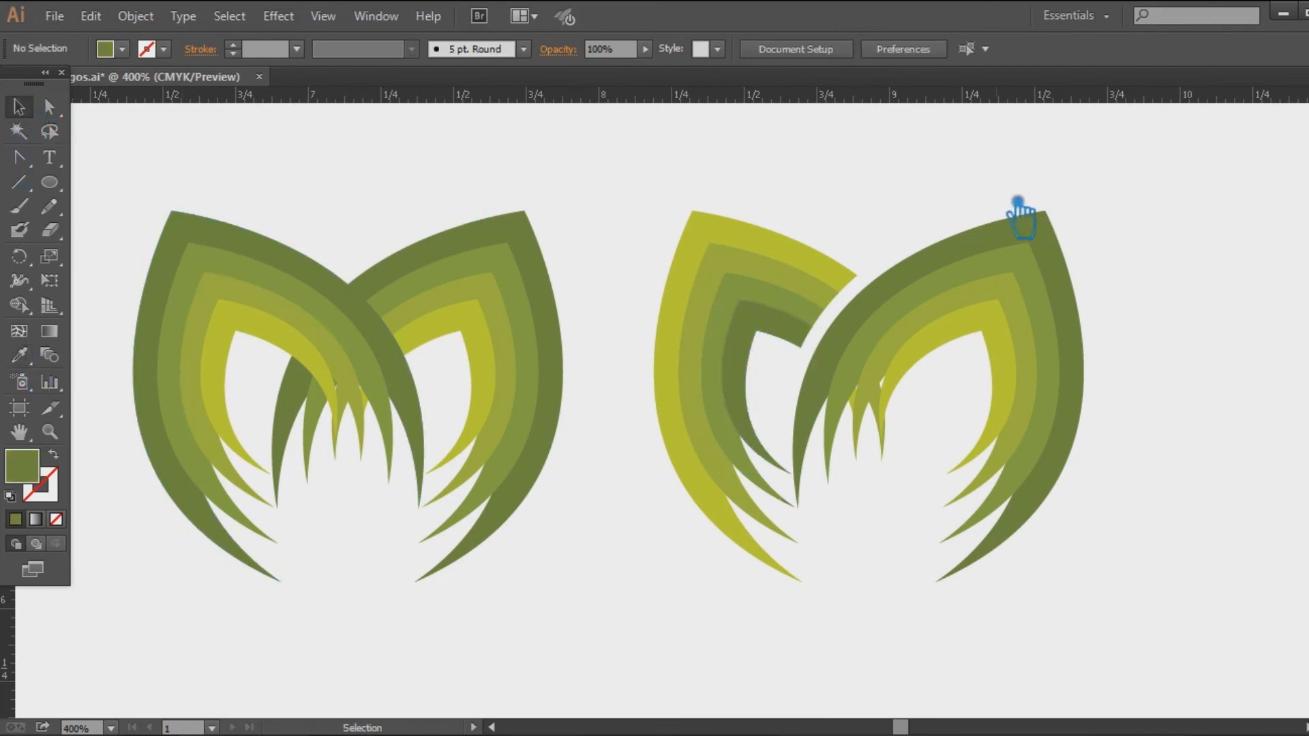
Ungroup the colour bands of the copy's right arch
click(1068, 239)
right_click(1046, 240)
click(1105, 354)
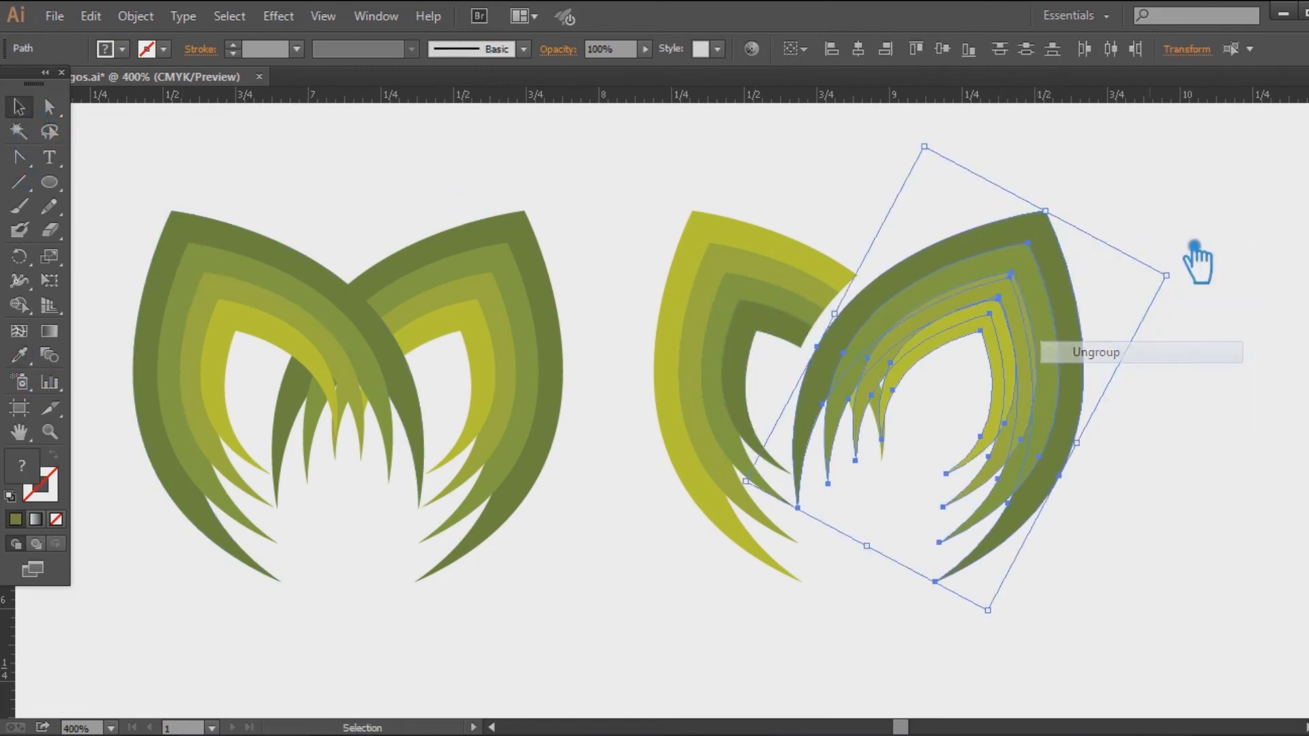
click(1152, 320)
Recolour the right arch's outer band yellow-green and its second band olive, sampling the copy's left arch
click(1067, 266)
click(30, 363)
click(709, 260)
click(19, 106)
click(1029, 277)
click(19, 354)
click(157, 332)
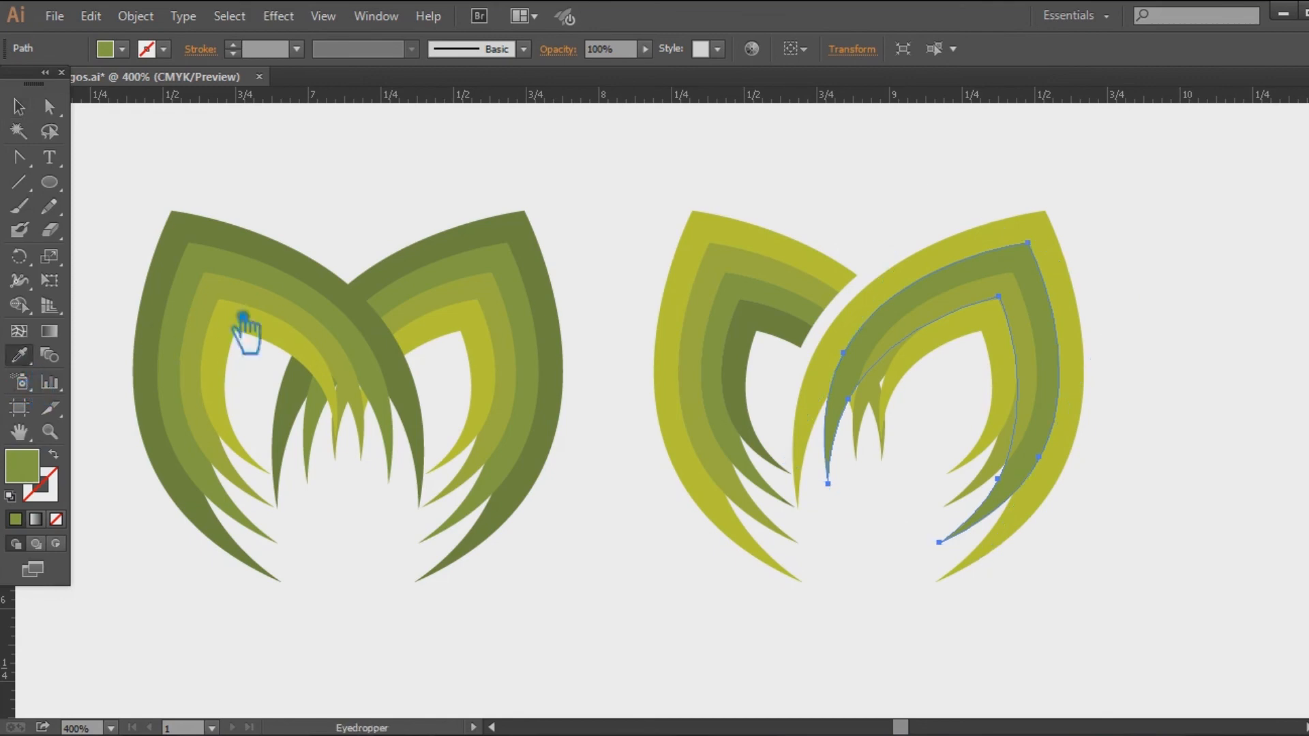
click(745, 272)
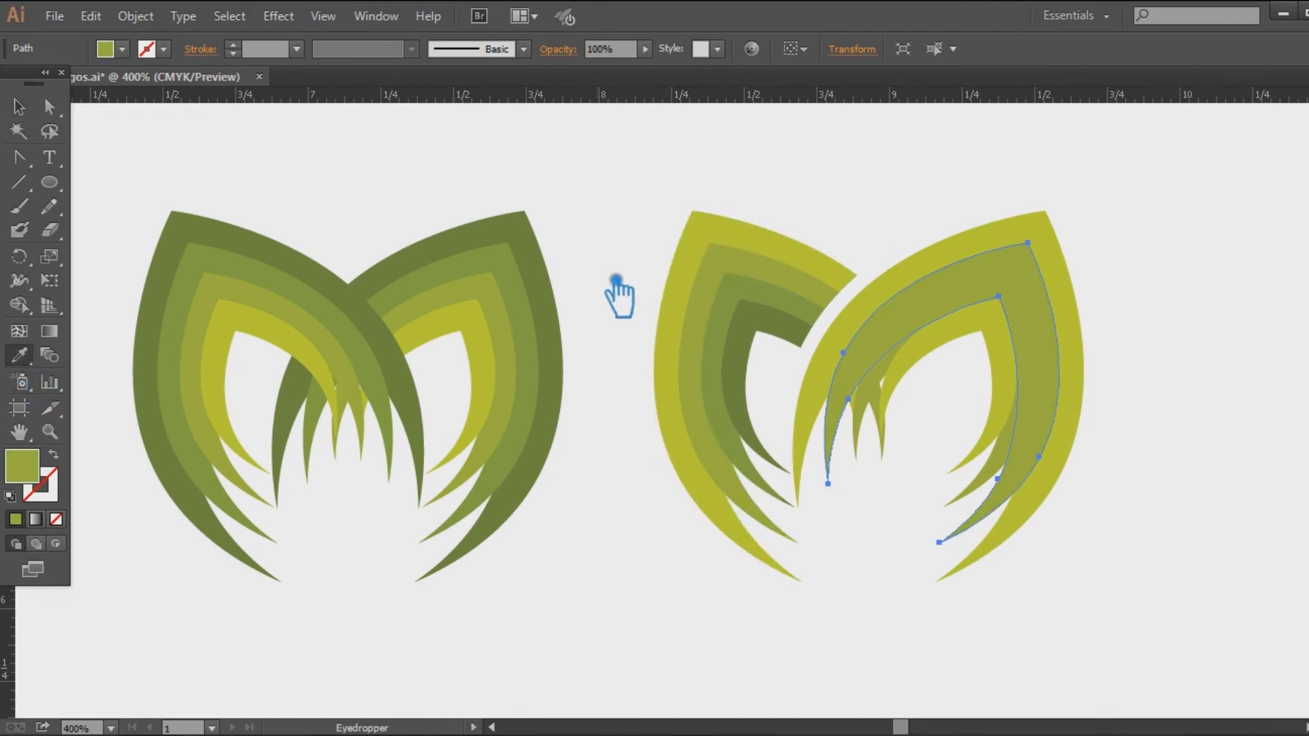
Try to bring the right arch's second and third bands to the front
key(v)
shift+click(907, 338)
key(ctrl)
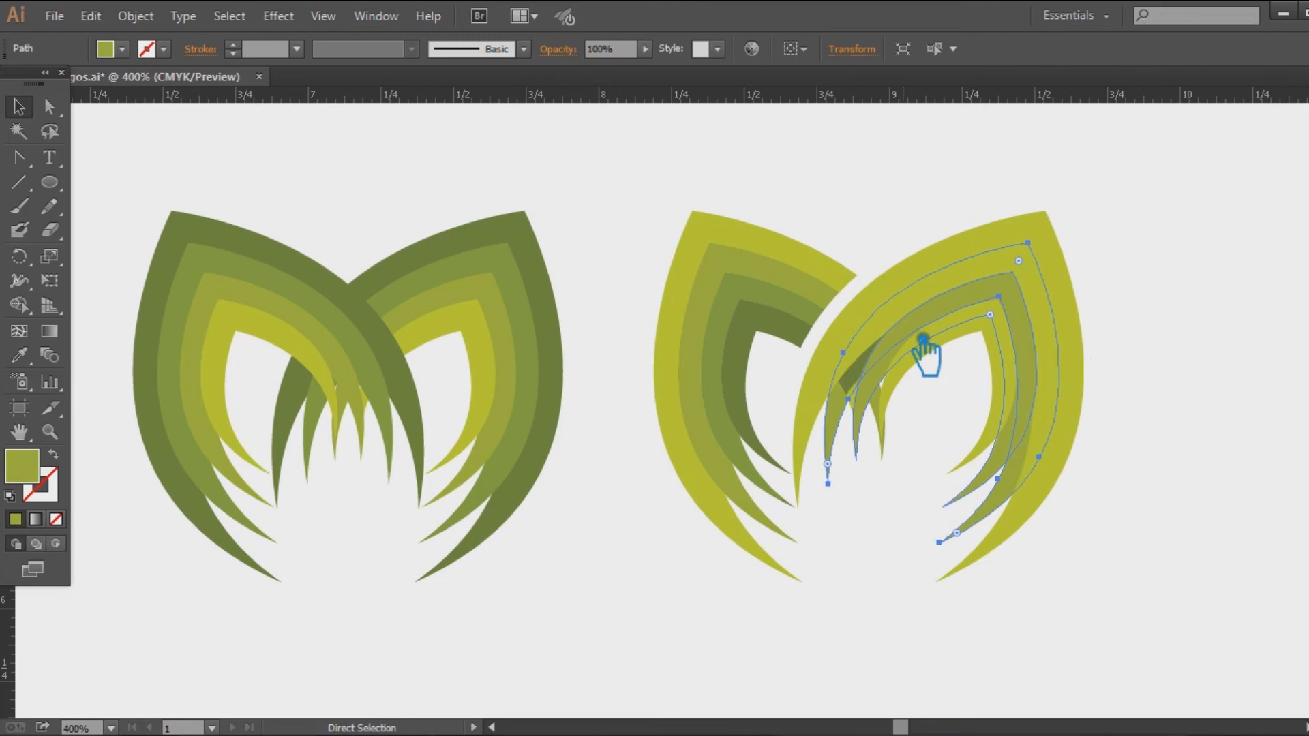
key(ctrl+shift+])
drag(927, 354, 955, 335)
click(1248, 374)
Recolour the right arch's third band medium green and its innermost band dark green, sampling the neighbouring logo
click(1048, 334)
click(19, 354)
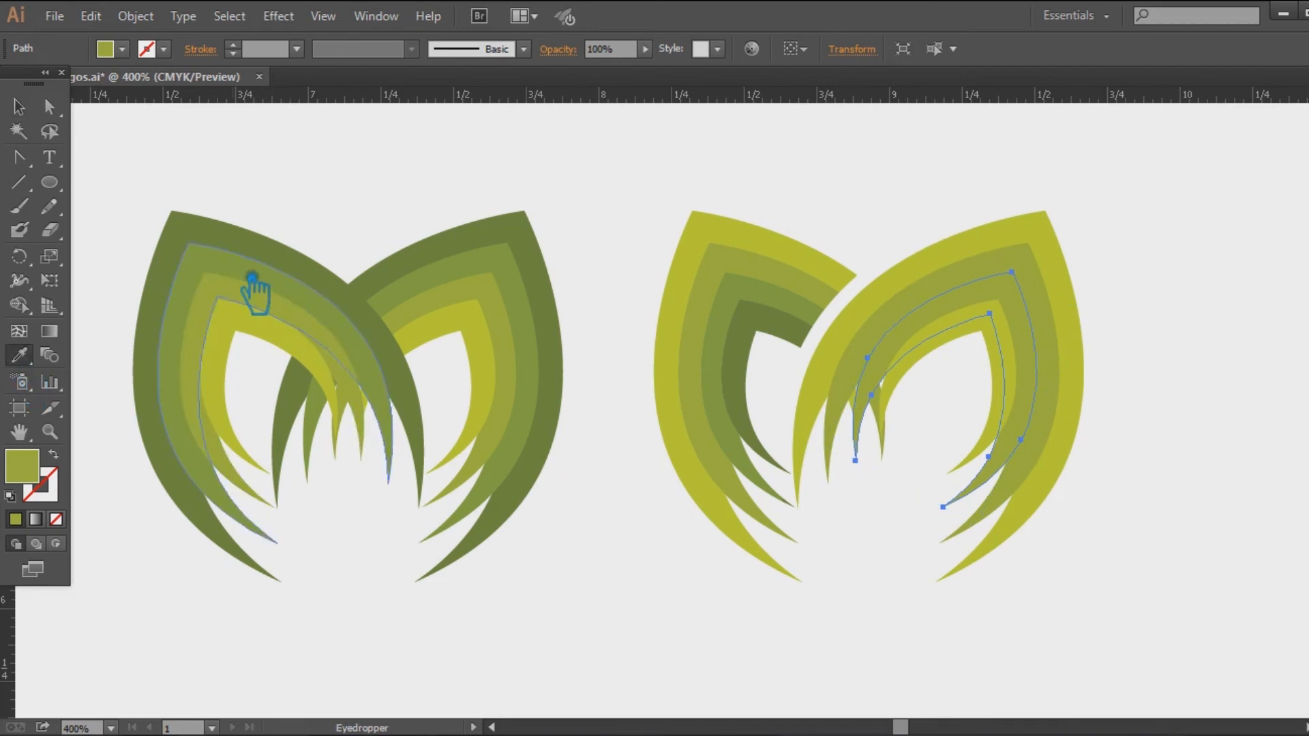
click(253, 275)
click(19, 107)
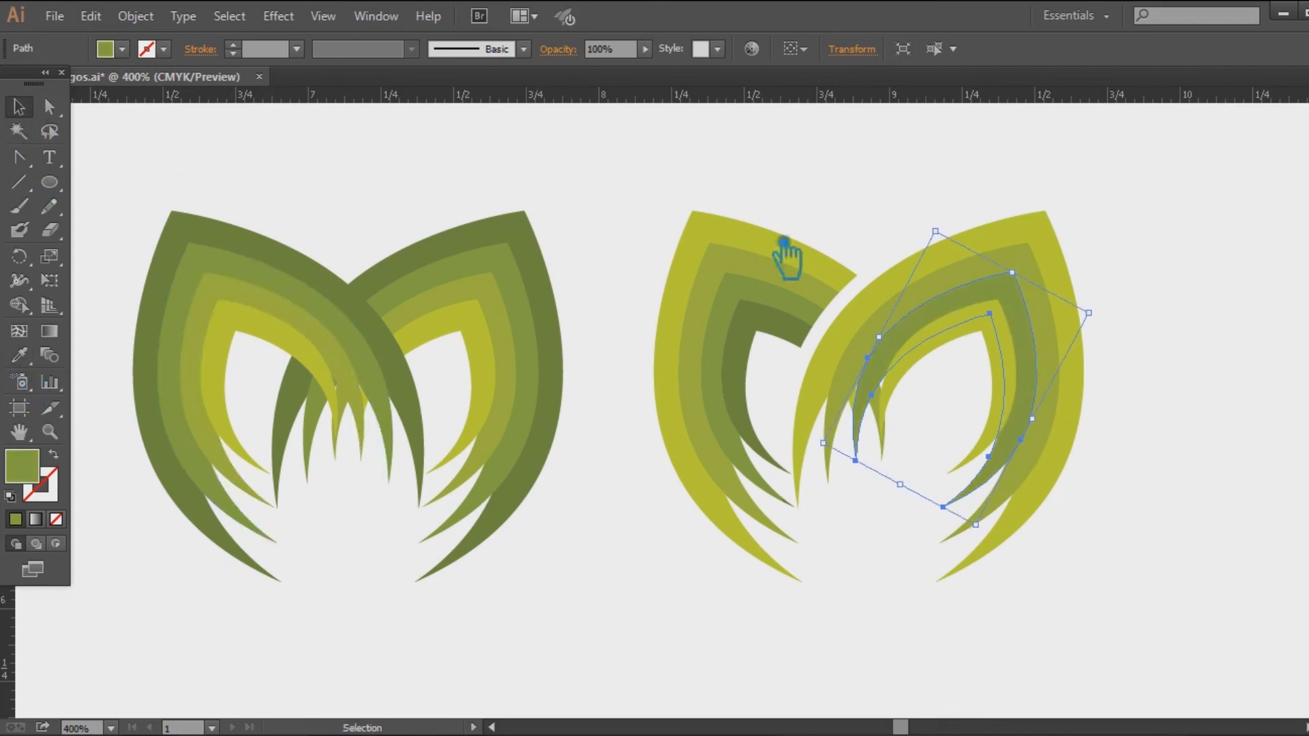
click(1004, 341)
click(19, 355)
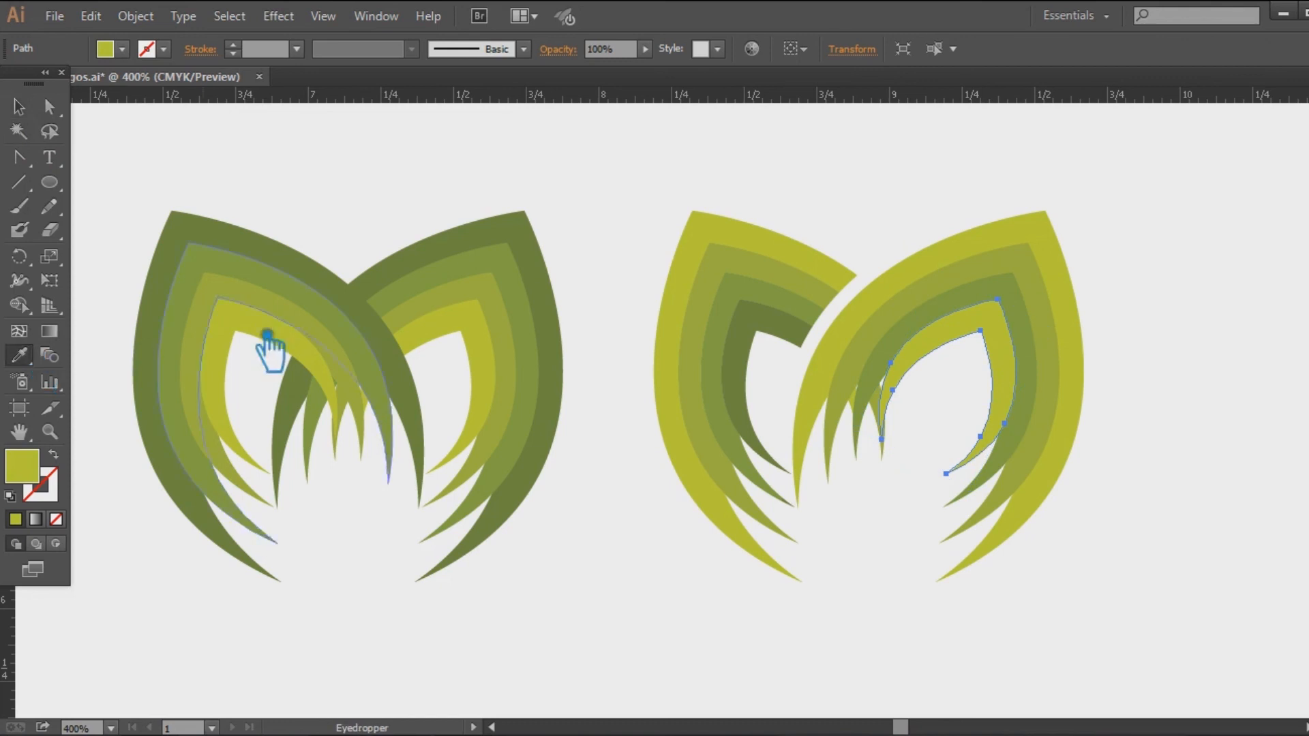
click(148, 190)
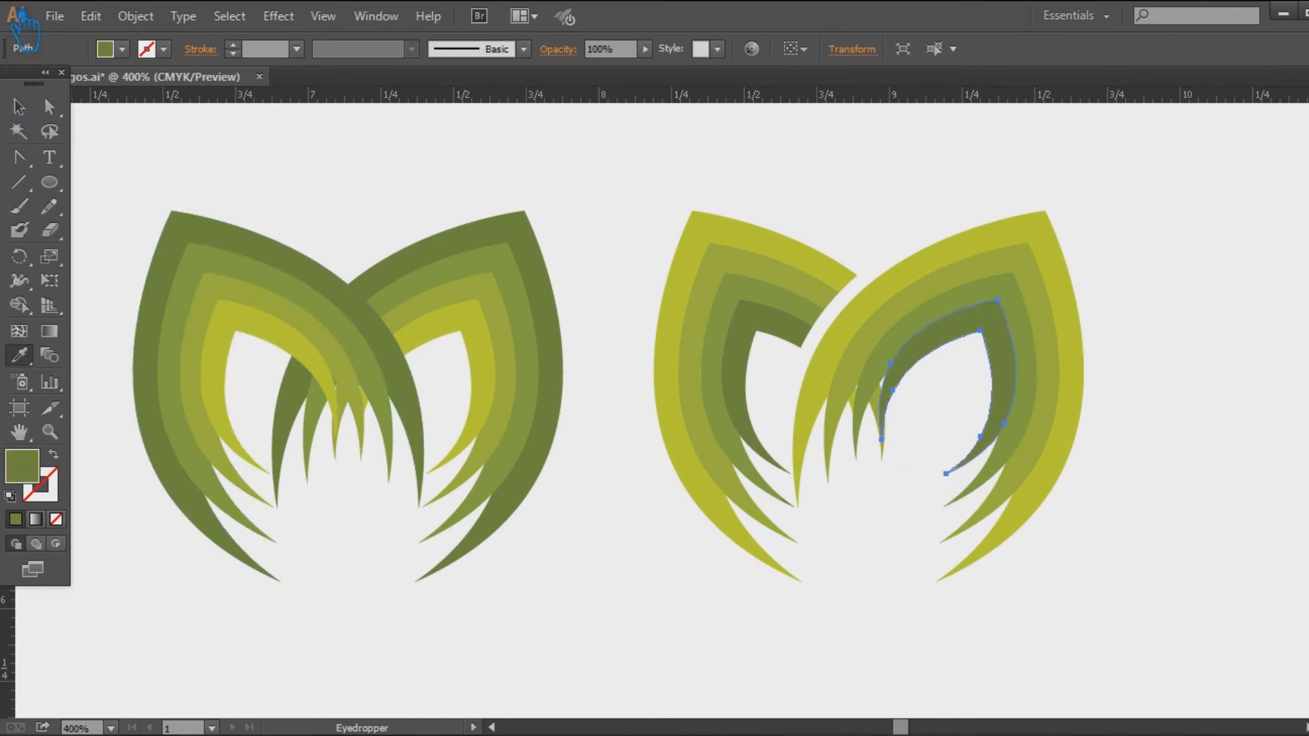
click(19, 106)
Remove the leftover left-arch tips between the right arch's inner points and show all four logos together
click(888, 418)
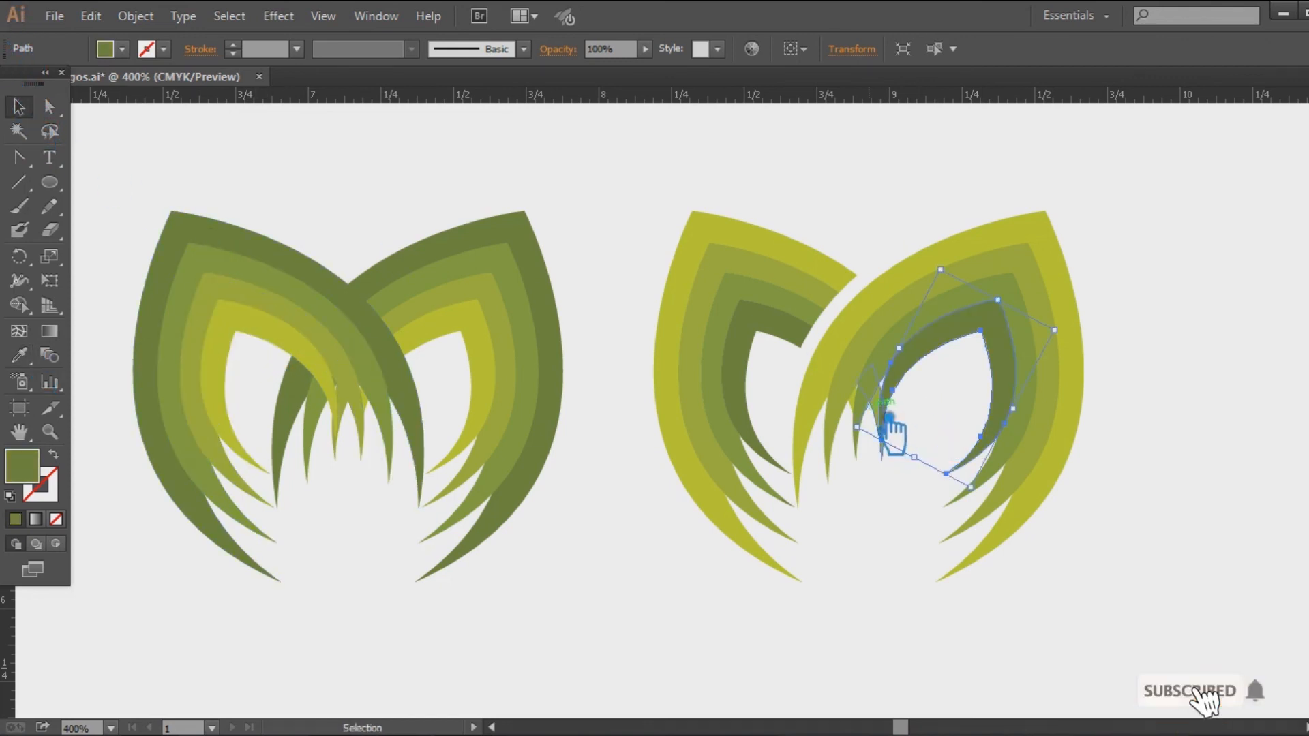
click(883, 440)
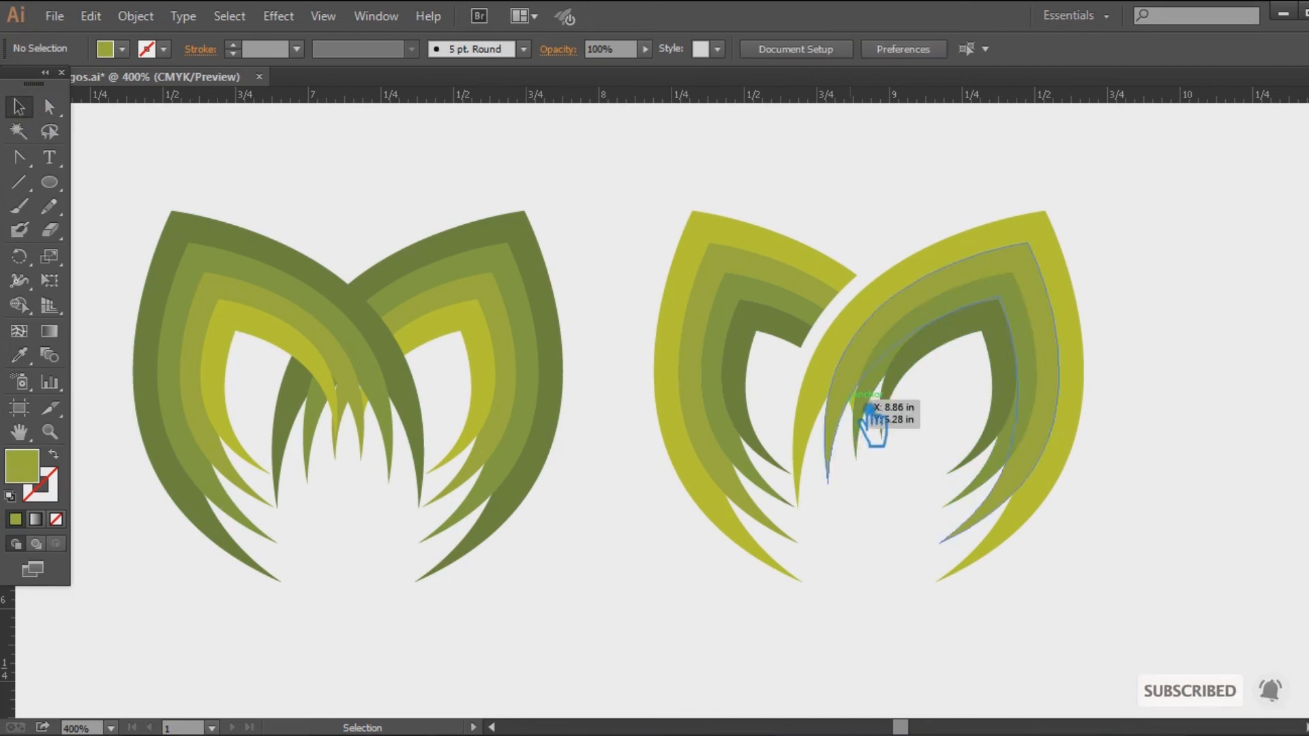
drag(142, 268, 1226, 591)
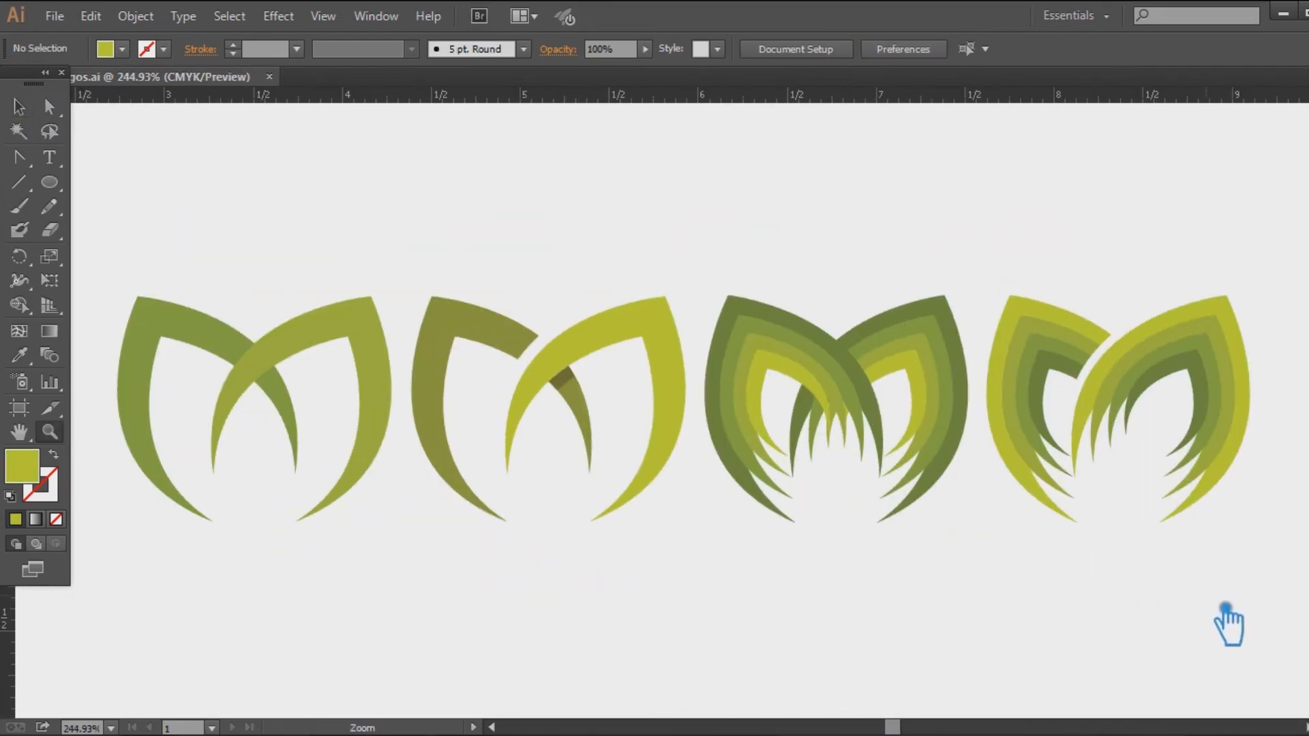